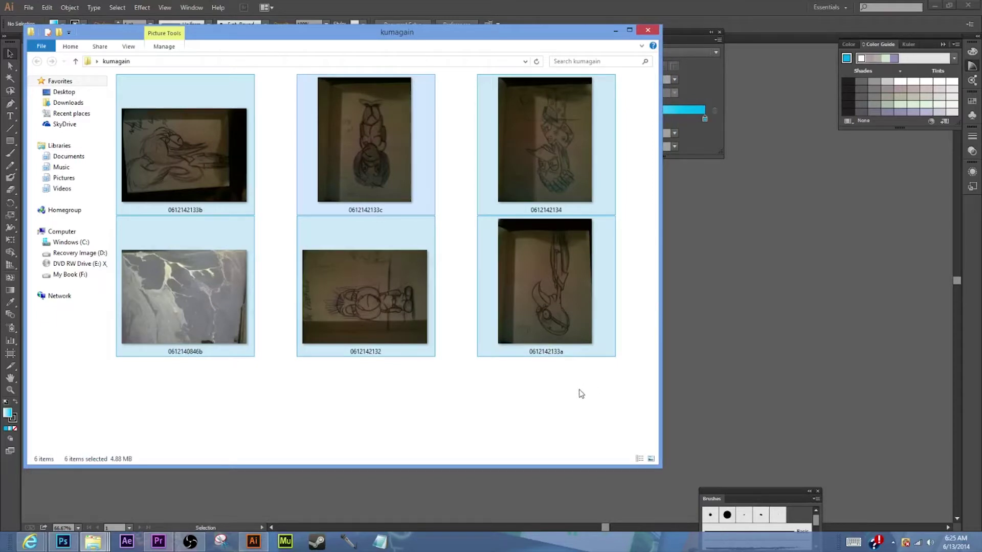
# - Place the six selected photos from the kumagain folder into the smiley document and minimise the folder window
pyautogui.moveTo(463, 40); pyautogui.dragTo(744, 319)
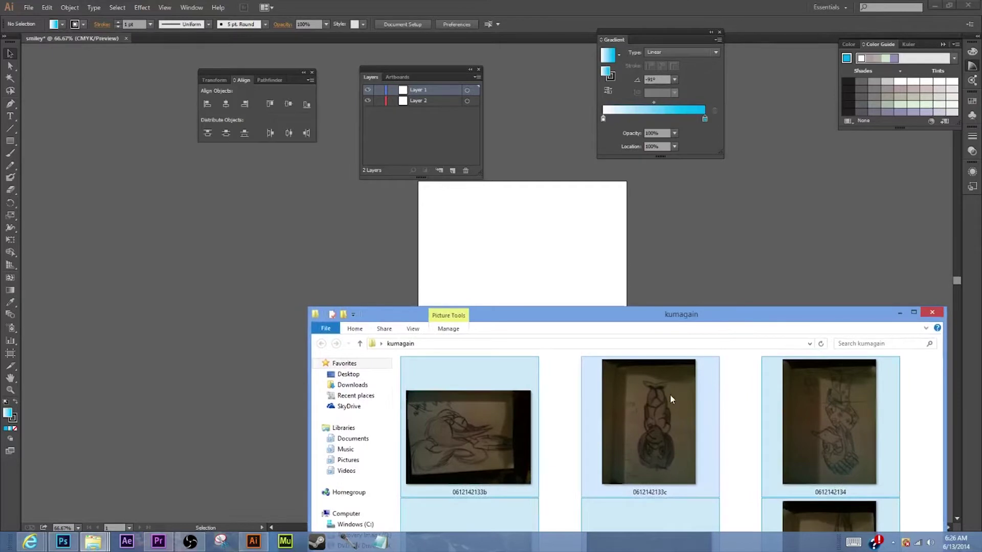
pyautogui.moveTo(680, 412); pyautogui.dragTo(647, 433)
pyautogui.moveTo(748, 314); pyautogui.dragTo(745, 139)
pyautogui.moveTo(846, 493); pyautogui.dragTo(425, 232)
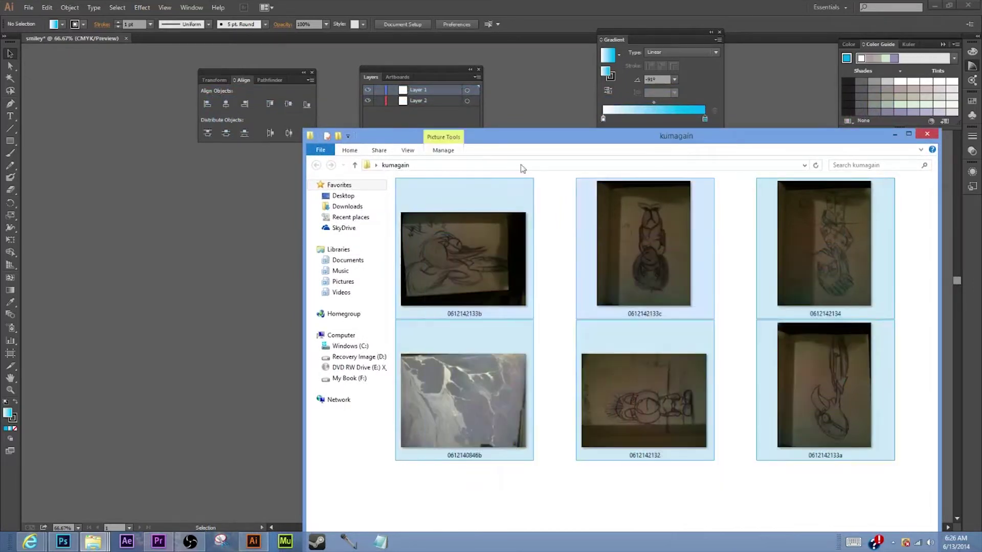
pyautogui.moveTo(532, 133); pyautogui.dragTo(826, 152)
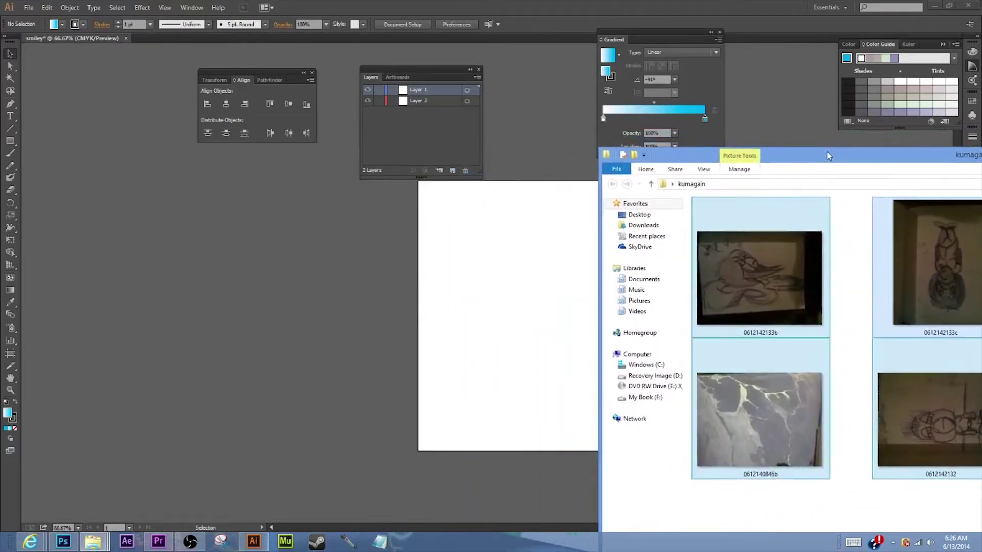
pyautogui.moveTo(777, 252); pyautogui.dragTo(485, 297)
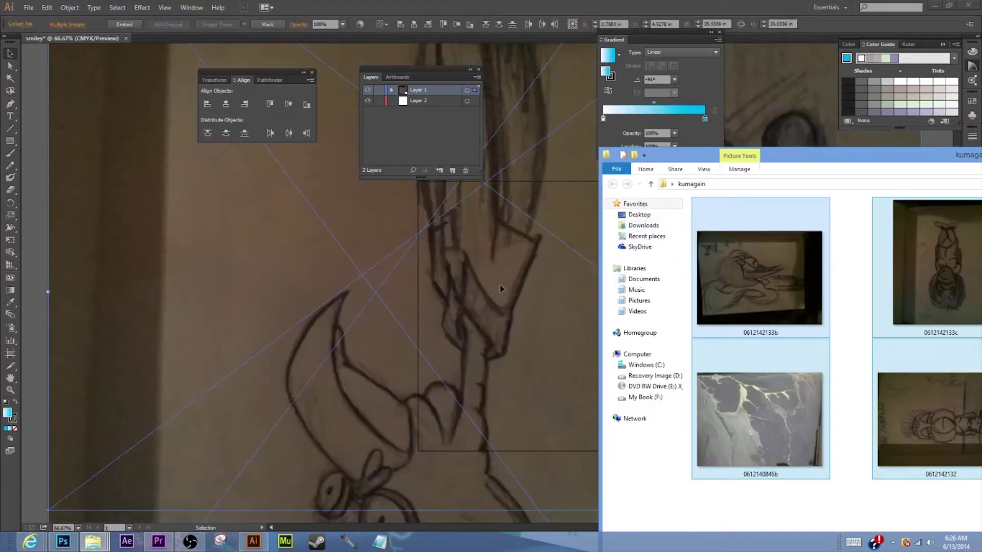
pyautogui.moveTo(826, 158); pyautogui.dragTo(436, 162)
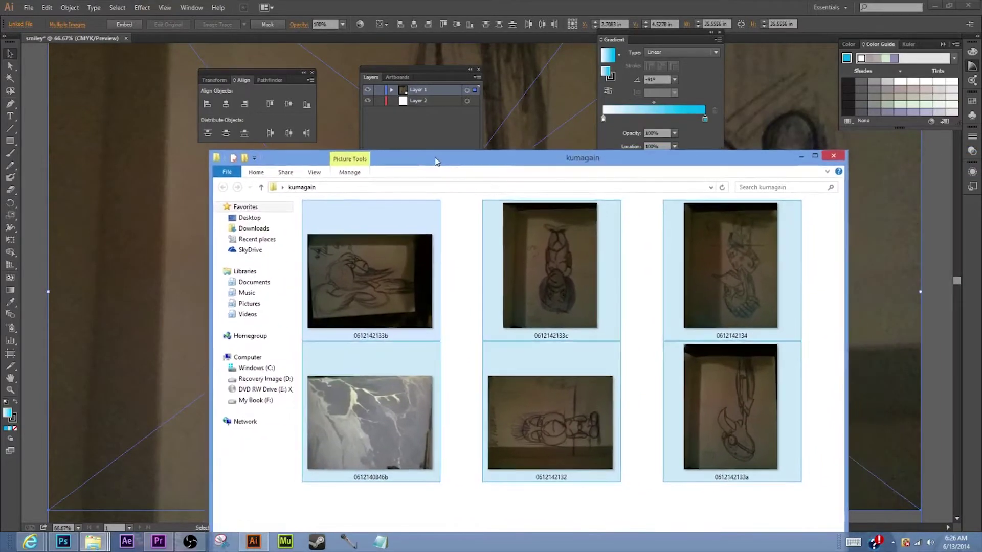
pyautogui.click(801, 159)
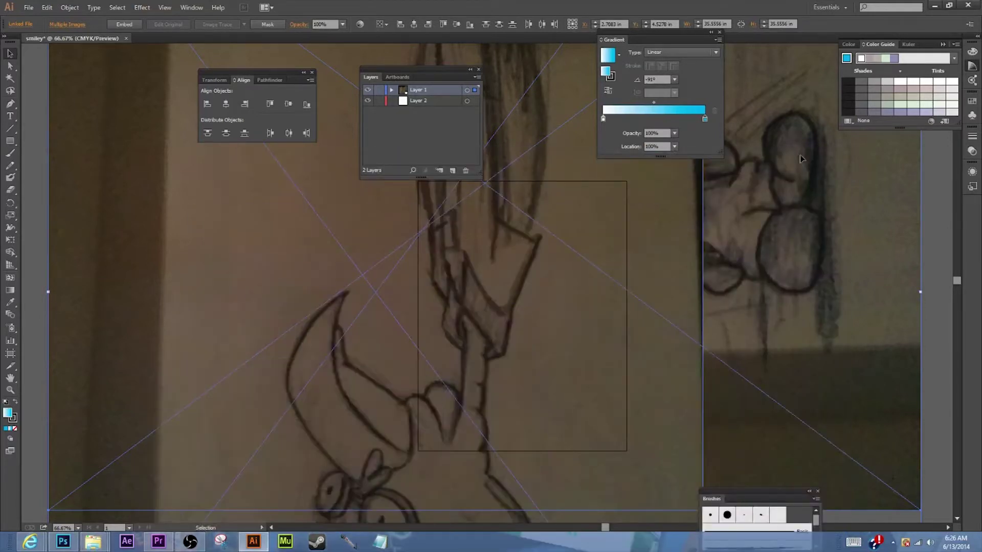
# - Select all the placed photos together on the canvas
pyautogui.click(10, 391)
pyautogui.keyDown('alt'); pyautogui.click(642, 293); pyautogui.keyUp('alt')
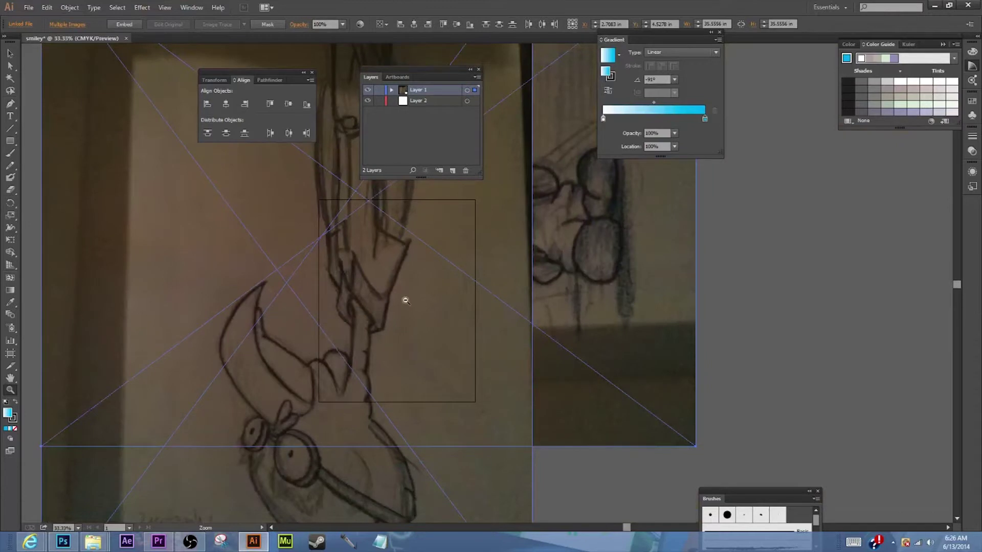
pyautogui.keyDown('alt'); pyautogui.click(406, 294); pyautogui.keyUp('alt')
pyautogui.keyDown('alt'); pyautogui.click(421, 275); pyautogui.keyUp('alt')
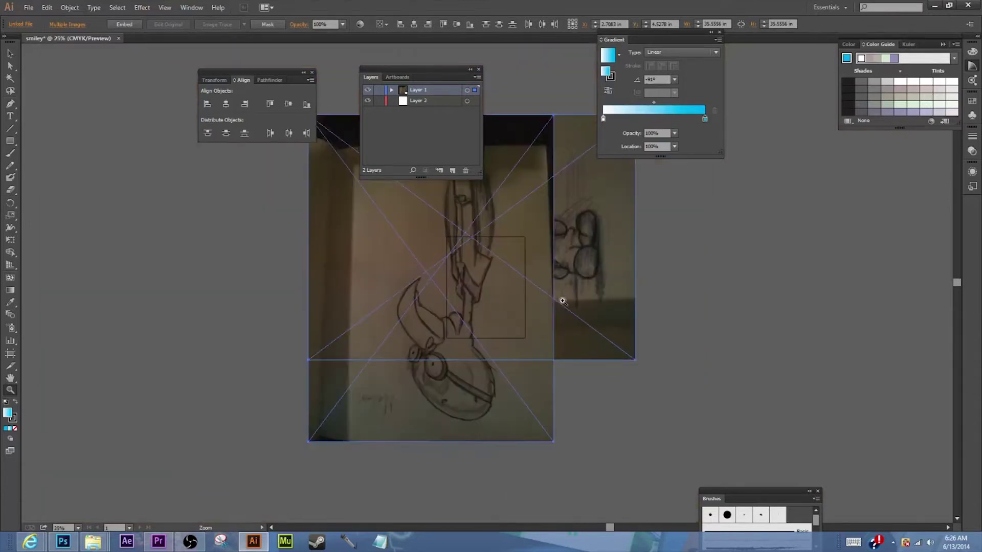
pyautogui.scroll(4, 562, 300)
pyautogui.scroll(-1, 565, 300)
pyautogui.click(11, 55)
pyautogui.click(711, 291)
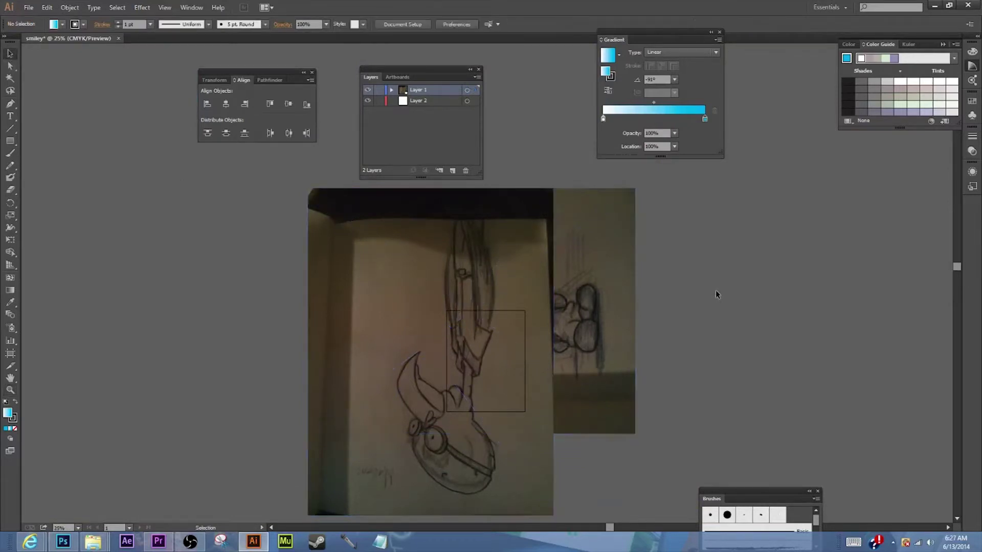
pyautogui.scroll(-2, 697, 287)
pyautogui.scroll(2, 697, 286)
pyautogui.moveTo(694, 245); pyautogui.dragTo(425, 343)
pyautogui.moveTo(241, 390); pyautogui.dragTo(238, 391)
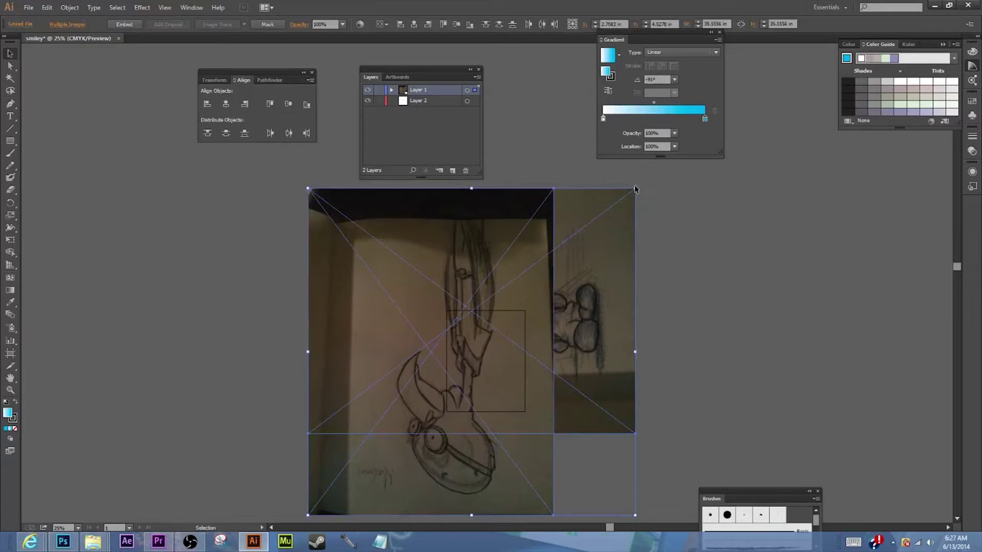
# - Scale the selected photos down proportionally to about 4.32 in overall and place them in the artboard's upper-left corner
pyautogui.moveTo(634, 190); pyautogui.dragTo(372, 446)
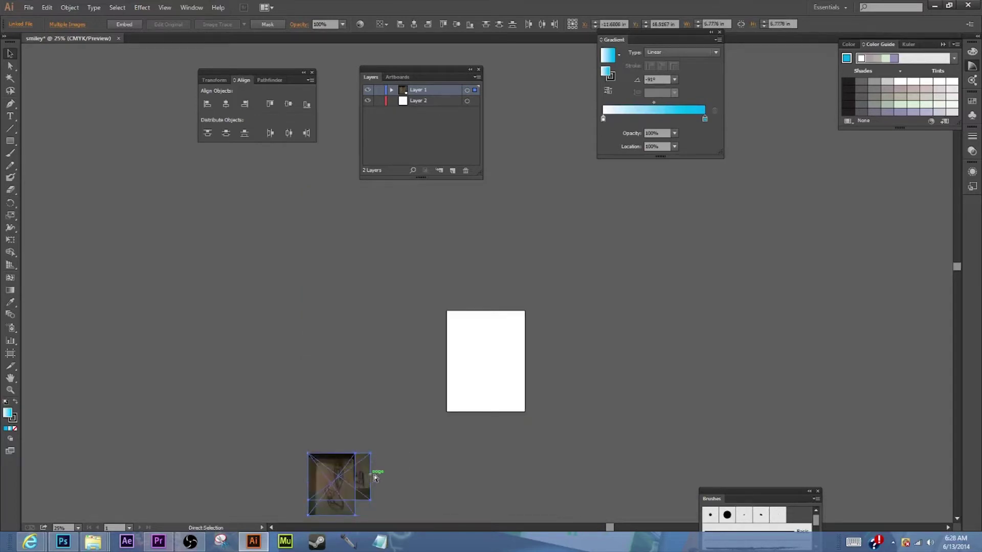
pyautogui.hotkey('ctrl', 'z')
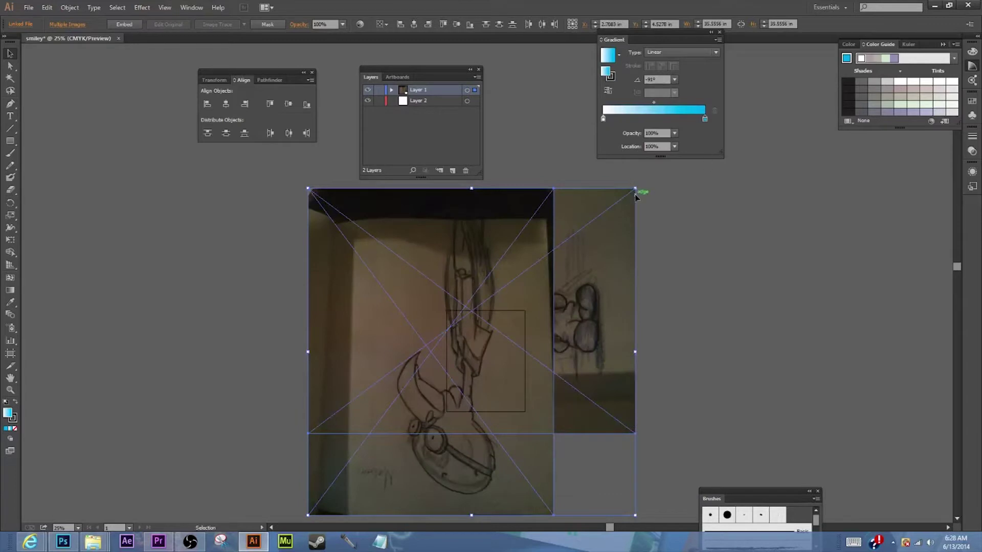
pyautogui.moveTo(634, 189); pyautogui.dragTo(397, 426)
pyautogui.moveTo(340, 467); pyautogui.dragTo(482, 359)
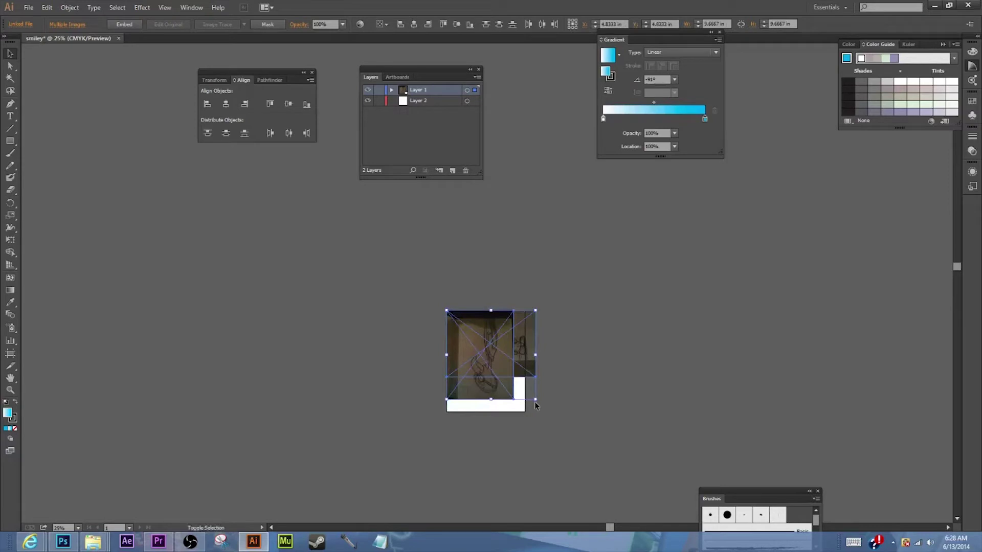
pyautogui.moveTo(535, 400); pyautogui.dragTo(486, 352)
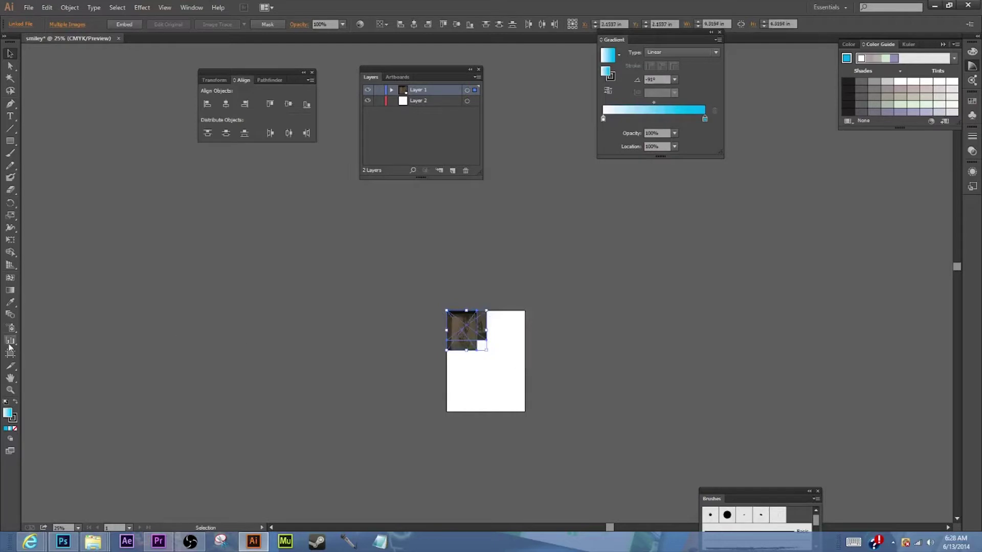
# - Reduce the group of selected photos a little further, to about 3.79 in wide and high
pyautogui.click(10, 390)
pyautogui.click(466, 342)
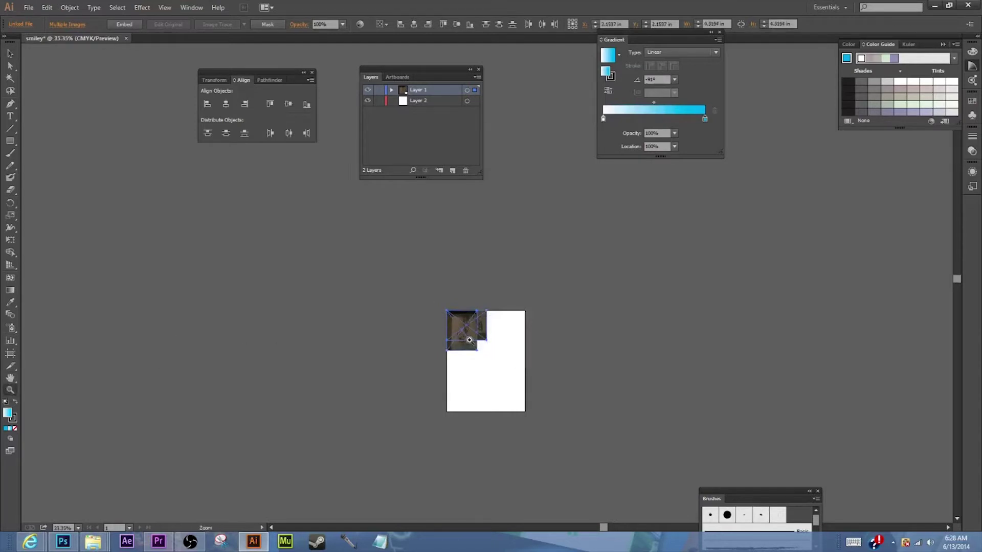
pyautogui.click(525, 252)
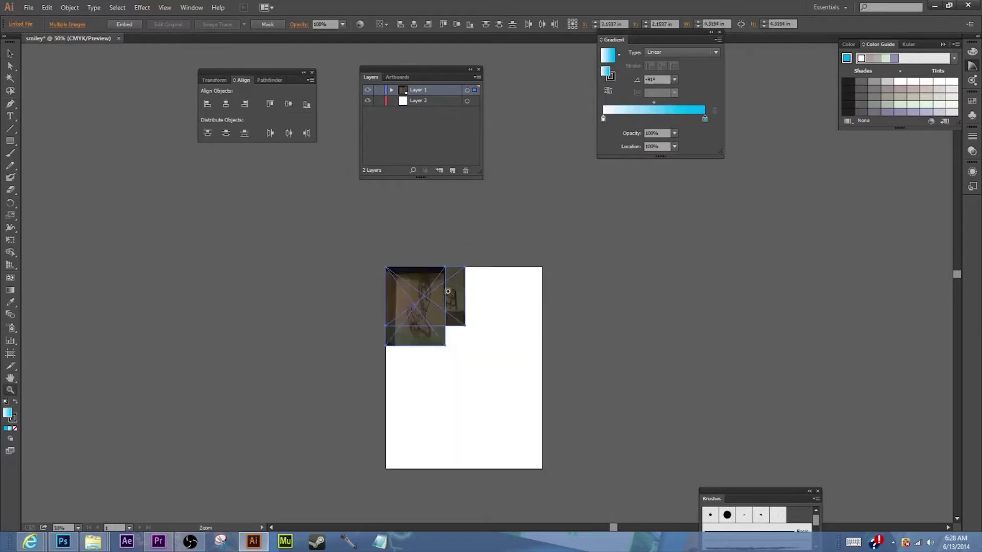
pyautogui.click(432, 317)
pyautogui.click(599, 304)
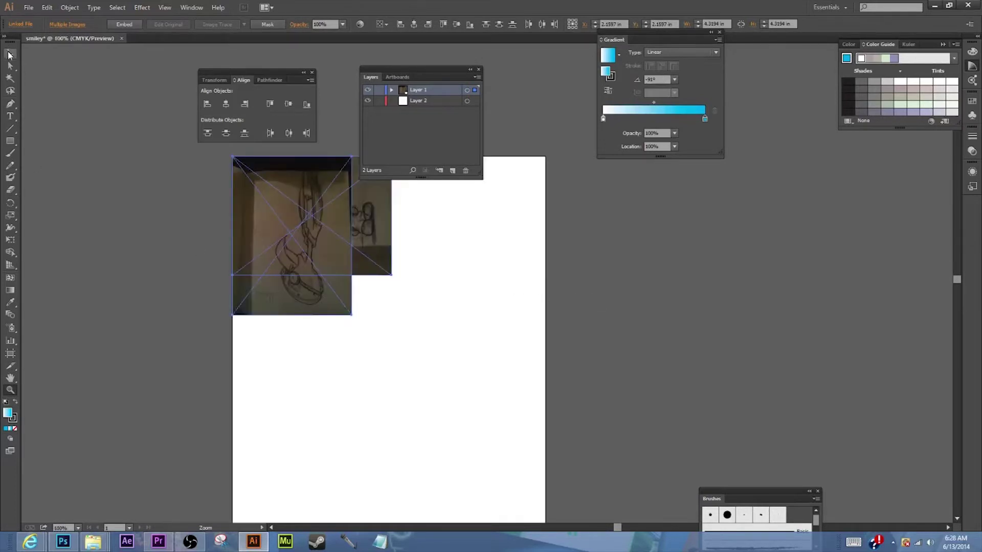
pyautogui.click(7, 54)
pyautogui.moveTo(392, 317); pyautogui.dragTo(377, 296)
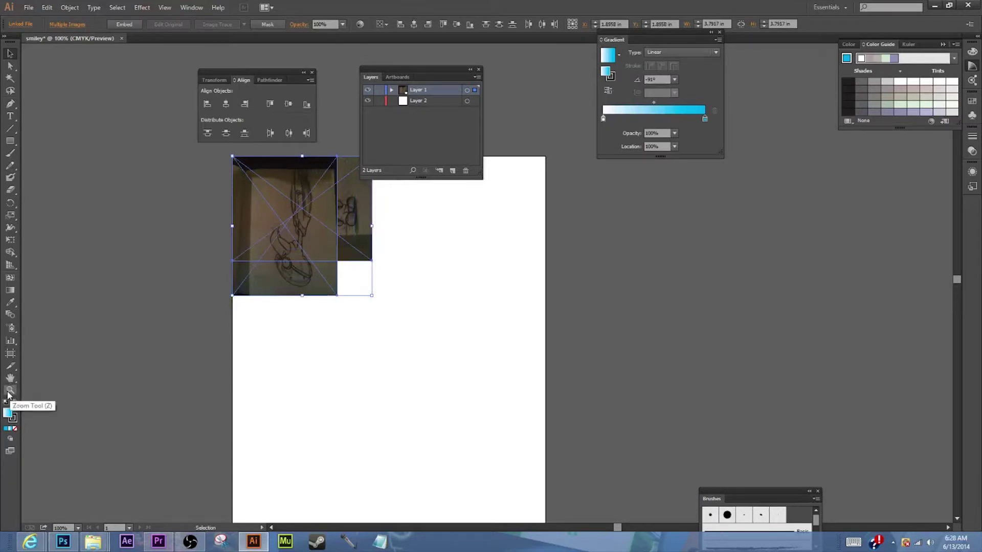
# - Pull the goggled vulture sketch and the spiky-haired sketch out of the stack, towards the artboard's right side
pyautogui.press('z')
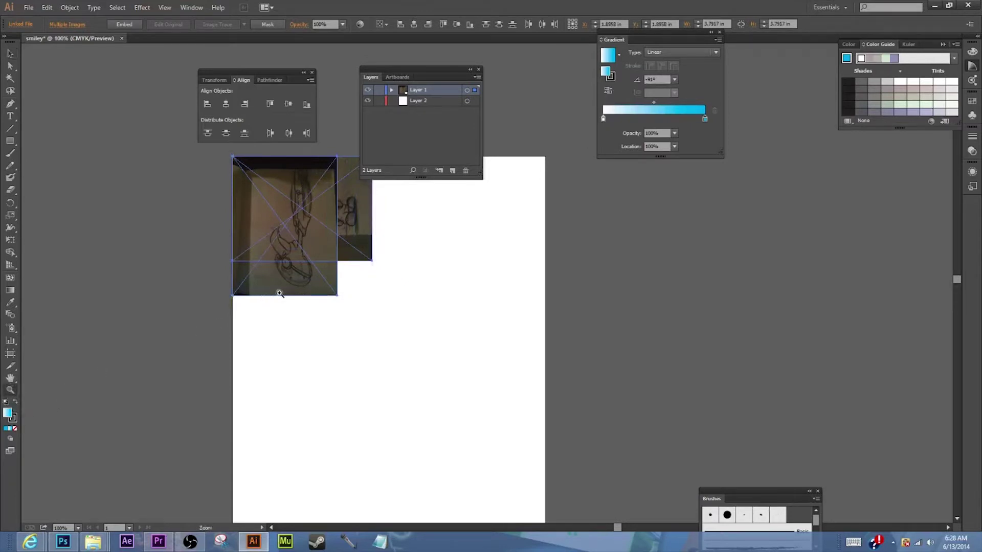
pyautogui.click(320, 229)
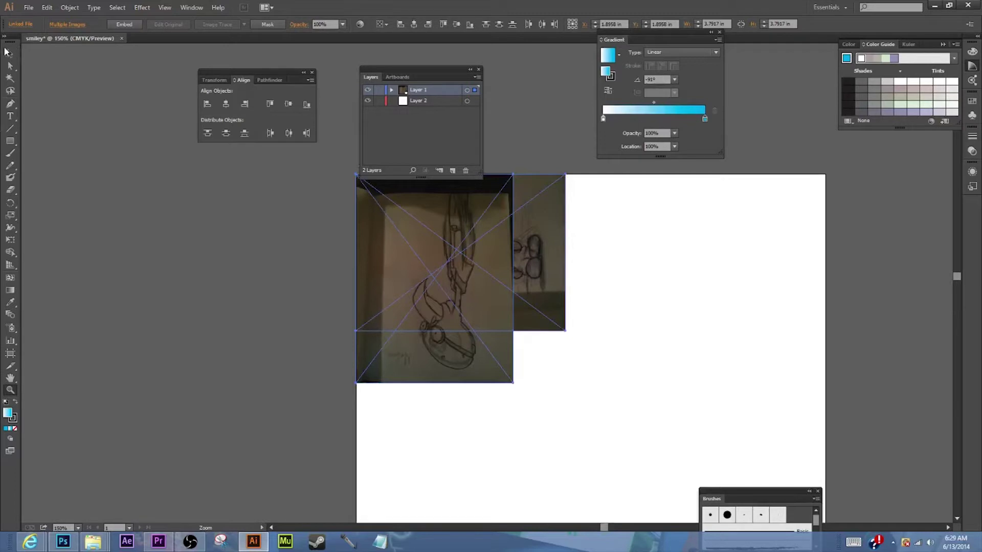
pyautogui.click(8, 52)
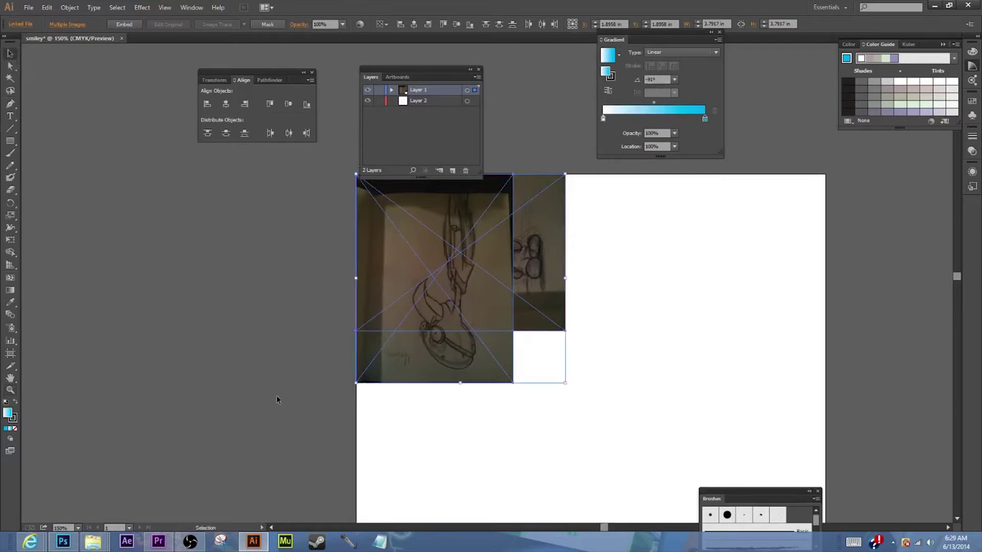
pyautogui.click(241, 331)
pyautogui.click(453, 364)
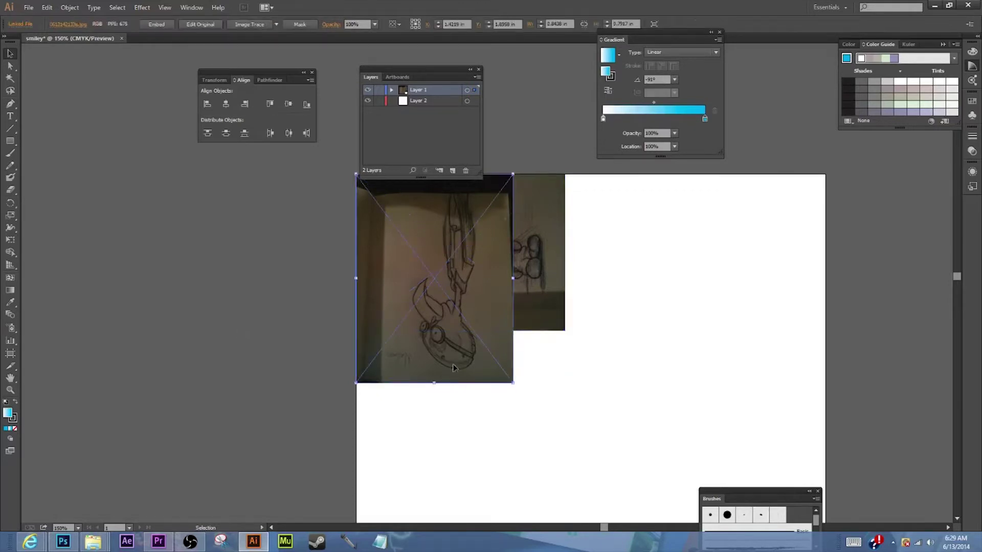
pyautogui.moveTo(452, 355); pyautogui.dragTo(822, 355)
pyautogui.moveTo(543, 311); pyautogui.dragTo(740, 309)
# - Move the marble-like texture photo off the artboard and delete it
pyautogui.moveTo(499, 300)
pyautogui.mouseDown()
pyautogui.moveTo(391, 315)
pyautogui.moveTo(297, 391)
pyautogui.moveTo(233, 335)
pyautogui.mouseUp()
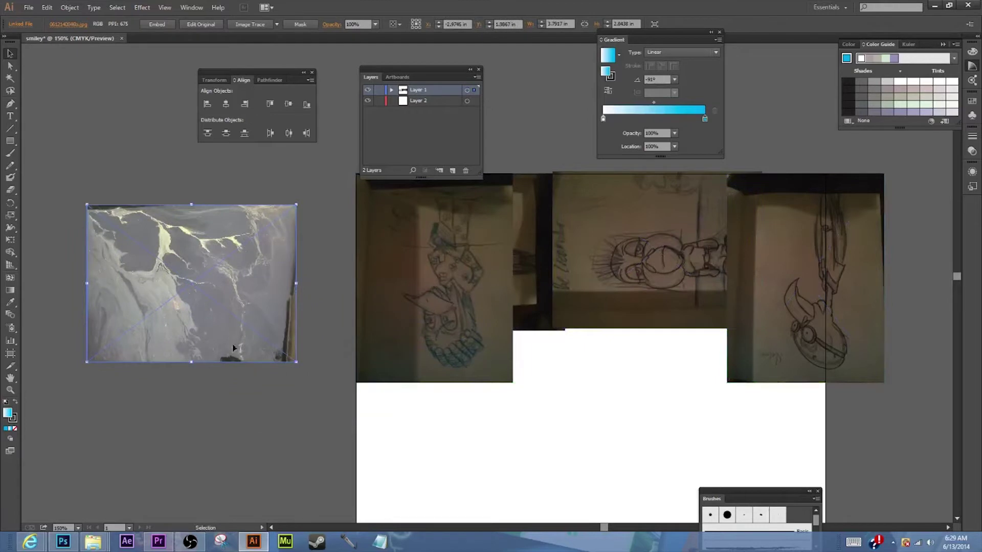
pyautogui.click(266, 432)
pyautogui.click(250, 305)
pyautogui.press('Delete')
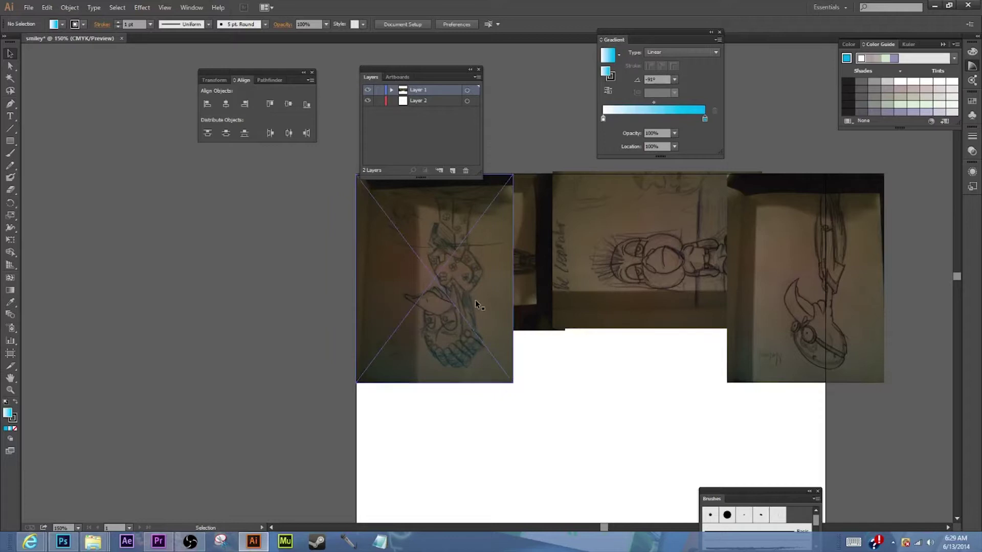
# - Rotate the blue-haired bird sketch and the dark-haired standing figure sketch 180° and place both to the left of the artboard
pyautogui.moveTo(476, 304)
pyautogui.mouseDown()
pyautogui.moveTo(404, 324)
pyautogui.moveTo(286, 320)
pyautogui.mouseUp()
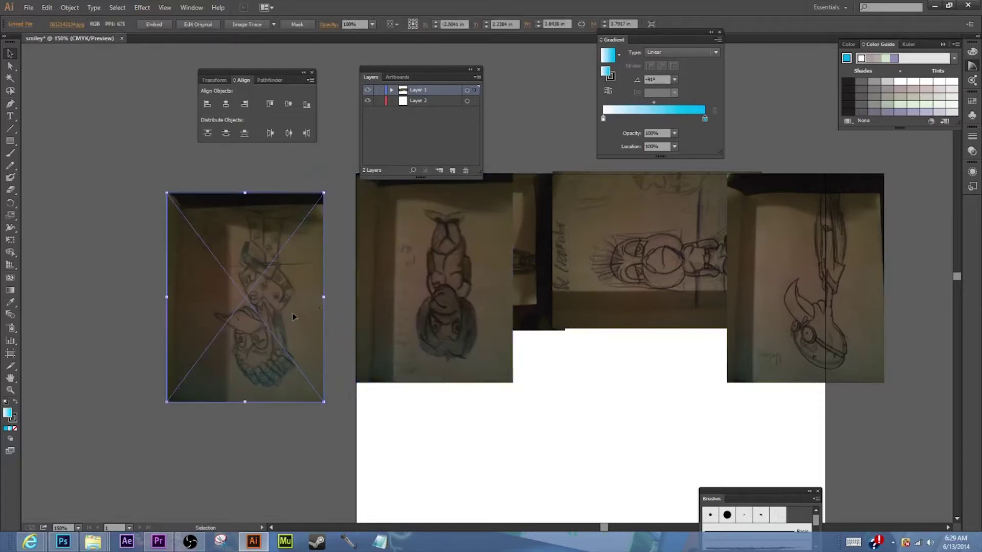
pyautogui.moveTo(458, 277)
pyautogui.mouseDown()
pyautogui.moveTo(566, 368)
pyautogui.moveTo(573, 316)
pyautogui.moveTo(568, 373)
pyautogui.mouseUp()
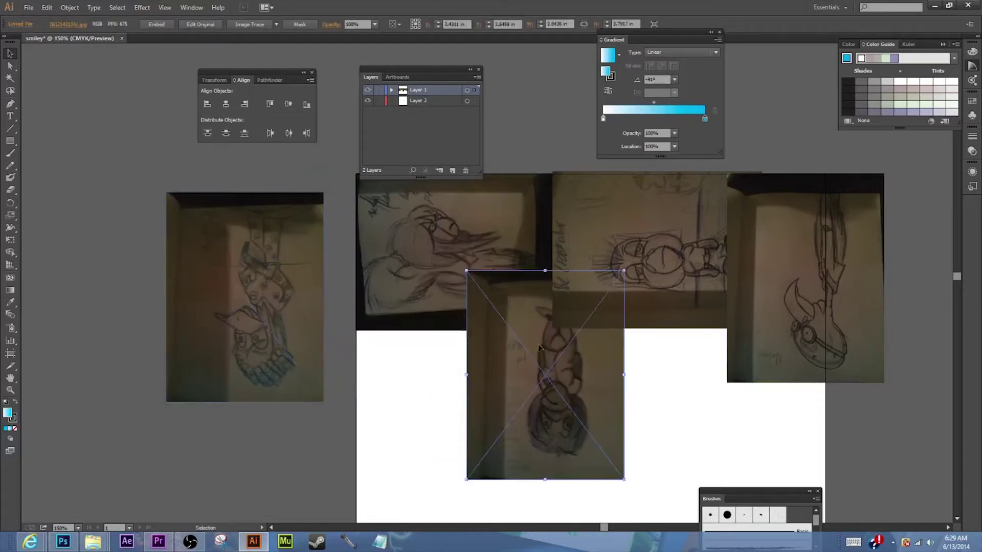
pyautogui.click(321, 206)
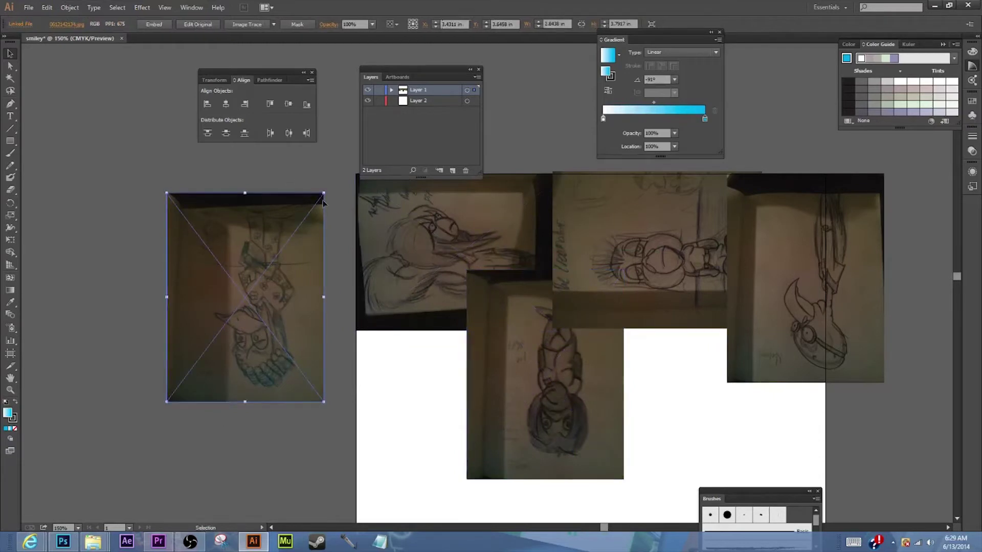
pyautogui.moveTo(330, 197)
pyautogui.mouseDown()
pyautogui.moveTo(342, 332)
pyautogui.moveTo(254, 423)
pyautogui.moveTo(197, 404)
pyautogui.mouseUp()
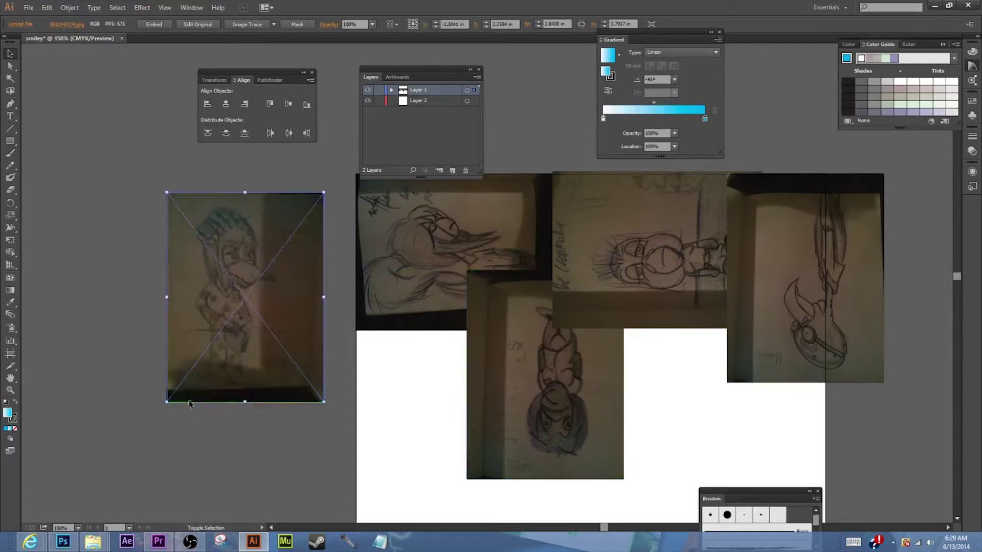
pyautogui.moveTo(546, 411); pyautogui.dragTo(400, 432)
pyautogui.moveTo(482, 290)
pyautogui.mouseDown()
pyautogui.moveTo(483, 434)
pyautogui.moveTo(409, 453)
pyautogui.moveTo(338, 441)
pyautogui.mouseUp()
pyautogui.moveTo(419, 378); pyautogui.dragTo(157, 390)
# - Move the sideways ponytail figure sketch lower on the artboard and rotate it 90° clockwise so it stands upright
pyautogui.click(481, 288)
pyautogui.moveTo(481, 288); pyautogui.dragTo(493, 406)
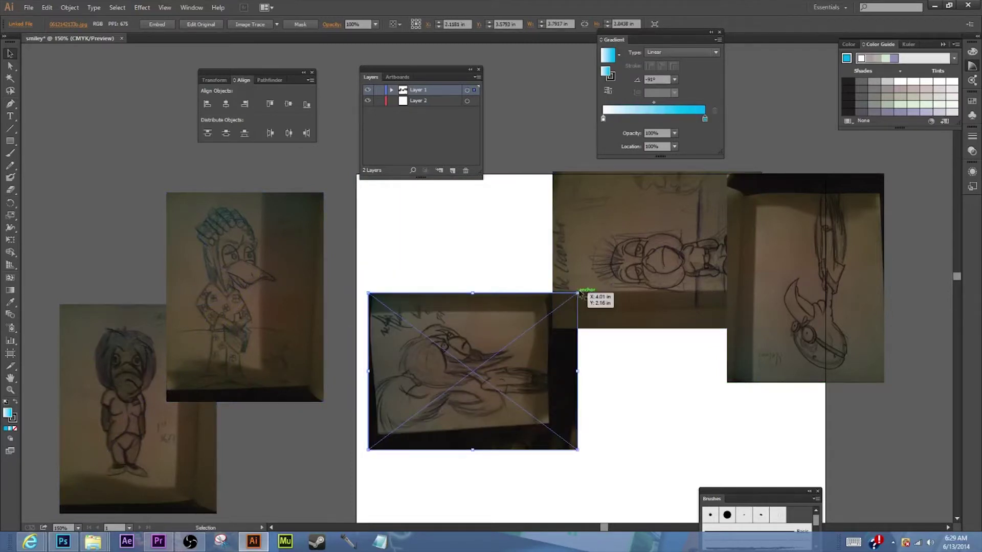
pyautogui.moveTo(508, 378); pyautogui.dragTo(439, 403)
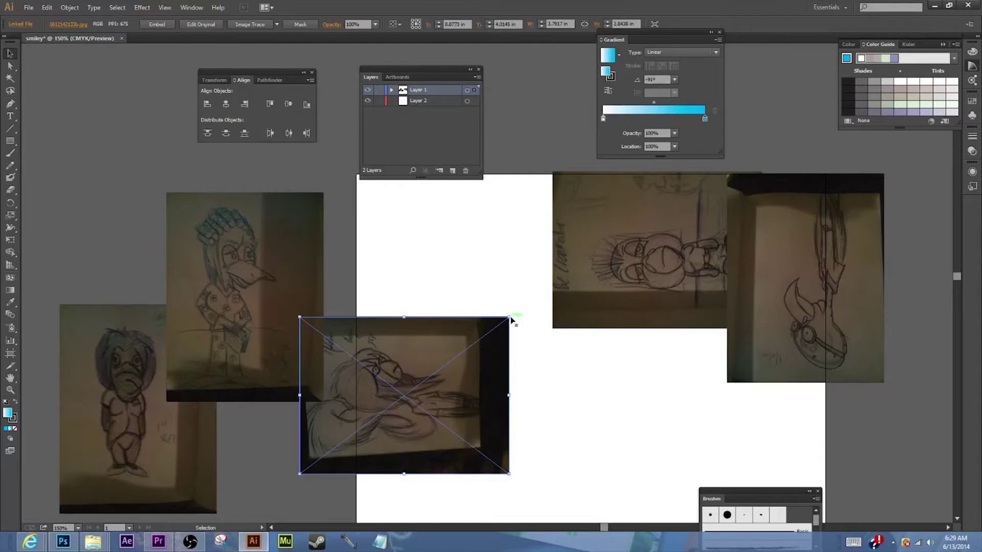
pyautogui.moveTo(510, 319); pyautogui.dragTo(548, 342)
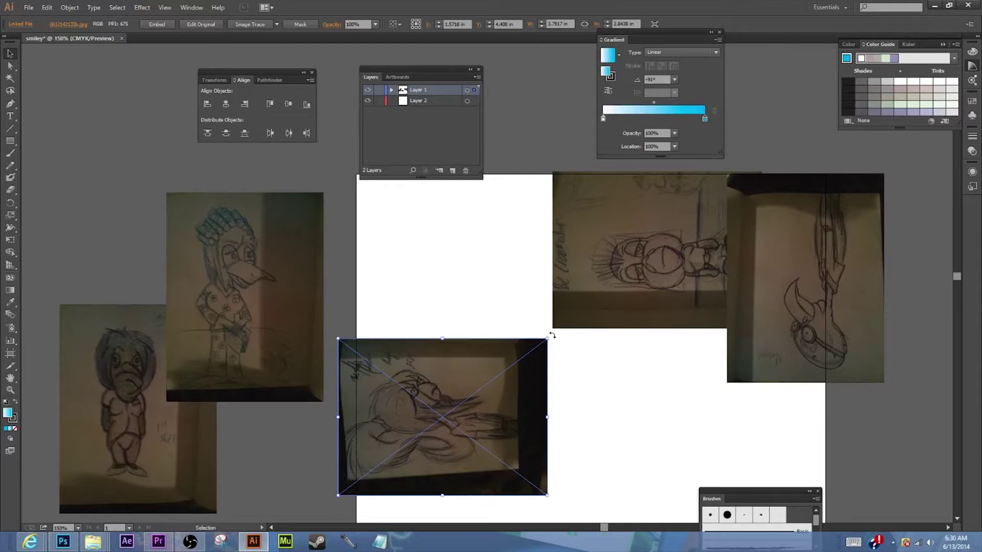
pyautogui.moveTo(552, 335); pyautogui.dragTo(496, 468)
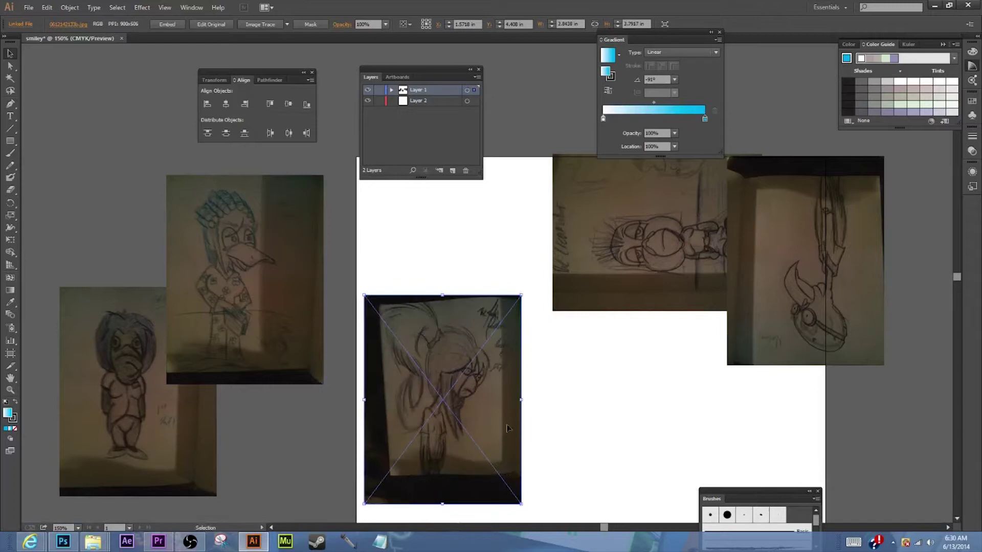
# - Turn the spiky-haired sketch 90° clockwise beside the ponytail figure and rotate the goggled vulture sketch 180°
pyautogui.moveTo(690, 271); pyautogui.dragTo(577, 364)
pyautogui.moveTo(649, 243); pyautogui.dragTo(600, 435)
pyautogui.moveTo(573, 341); pyautogui.dragTo(664, 412)
pyautogui.click(783, 289)
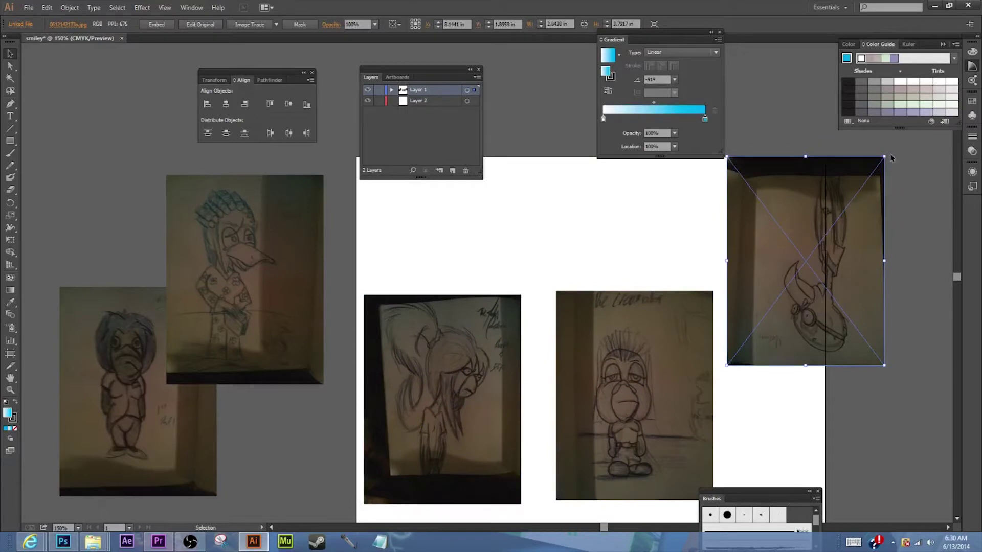
pyautogui.moveTo(887, 152); pyautogui.dragTo(738, 327)
# - Line up the spiky-haired, ponytail, blue-haired and dark-haired sketches in one row beside the vulture sketch
pyautogui.moveTo(676, 406); pyautogui.dragTo(677, 283)
pyautogui.moveTo(488, 385); pyautogui.dragTo(514, 277)
pyautogui.moveTo(311, 298); pyautogui.dragTo(363, 310)
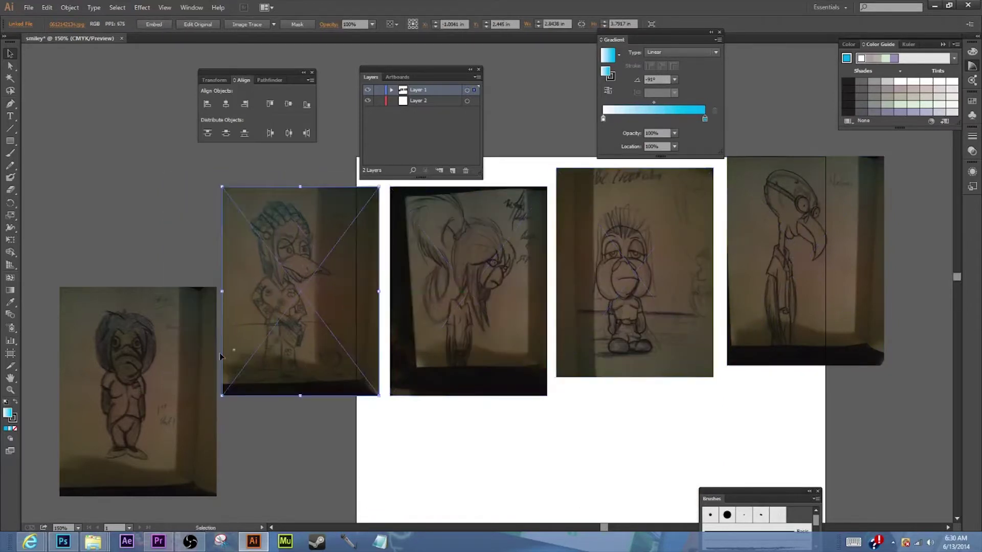
pyautogui.moveTo(192, 374); pyautogui.dragTo(182, 268)
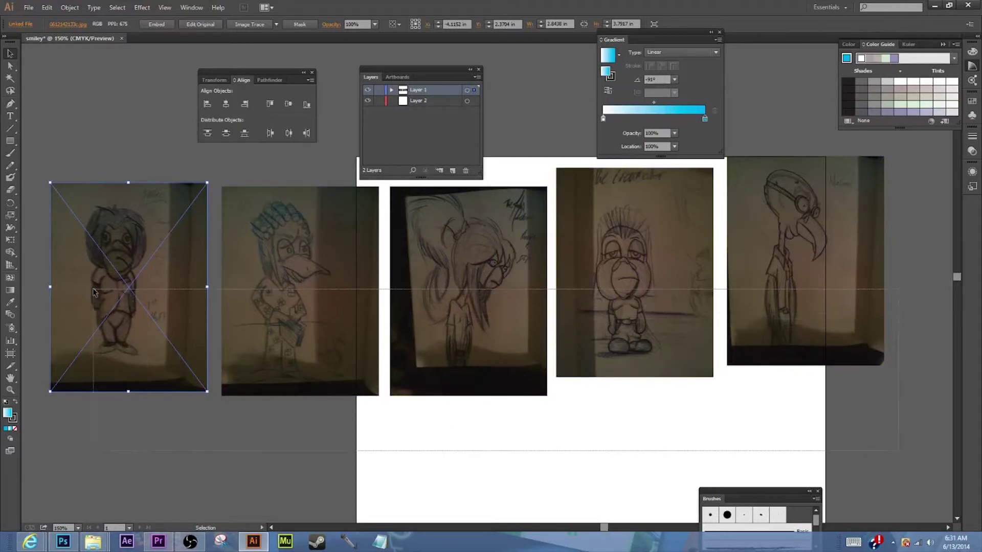
# - Hide the Layers panel and show it again
pyautogui.hotkey('ctrl', 'a')
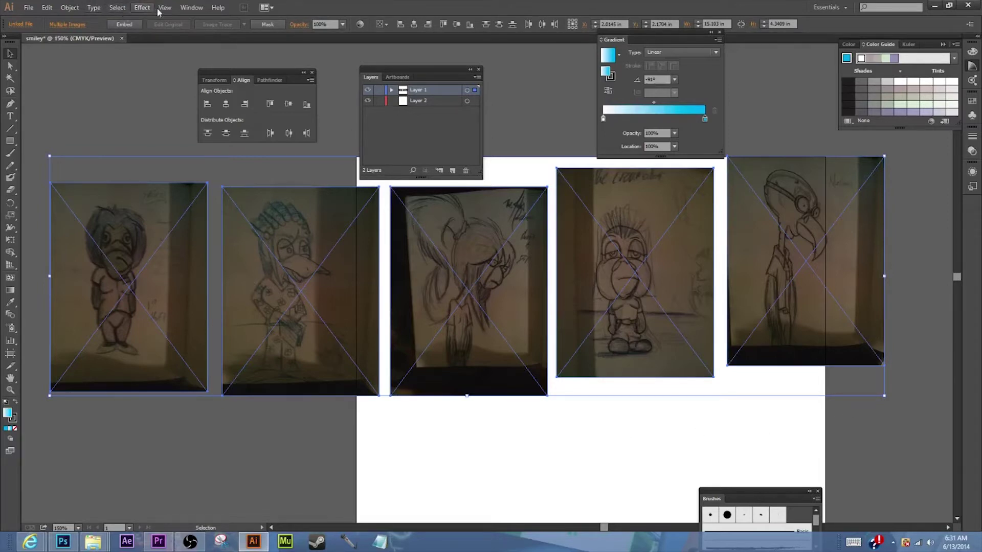
pyautogui.click(190, 8)
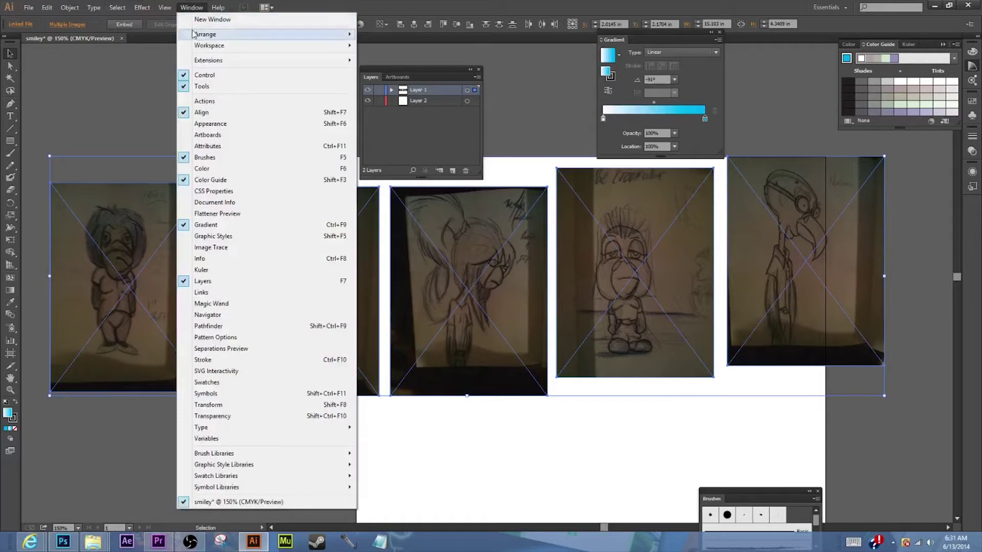
pyautogui.moveTo(70, 8)
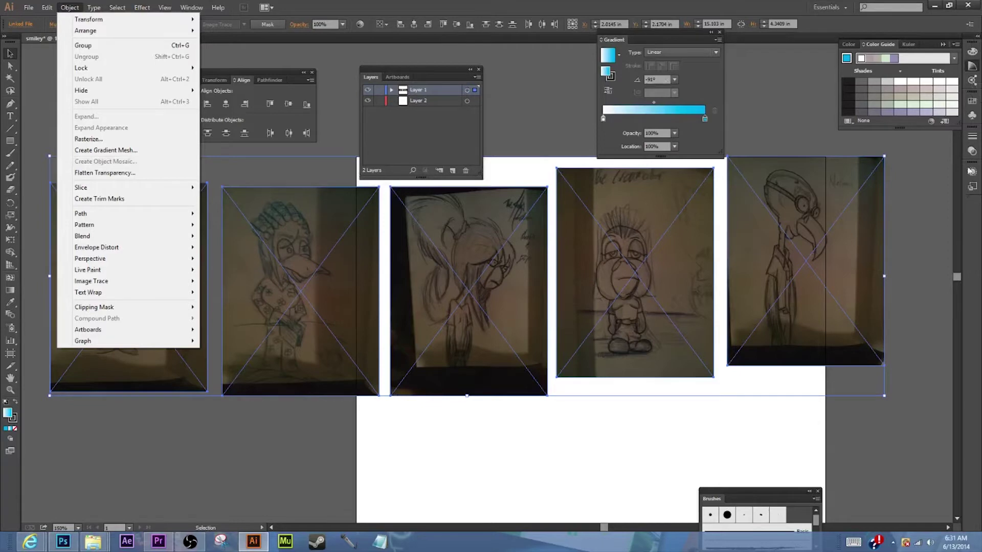
pyautogui.moveTo(221, 8)
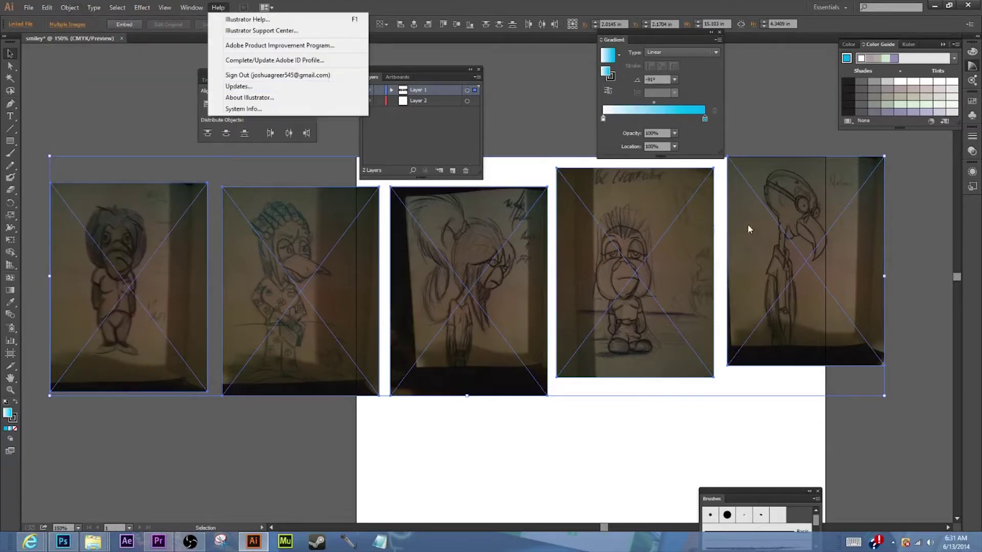
pyautogui.moveTo(190, 8)
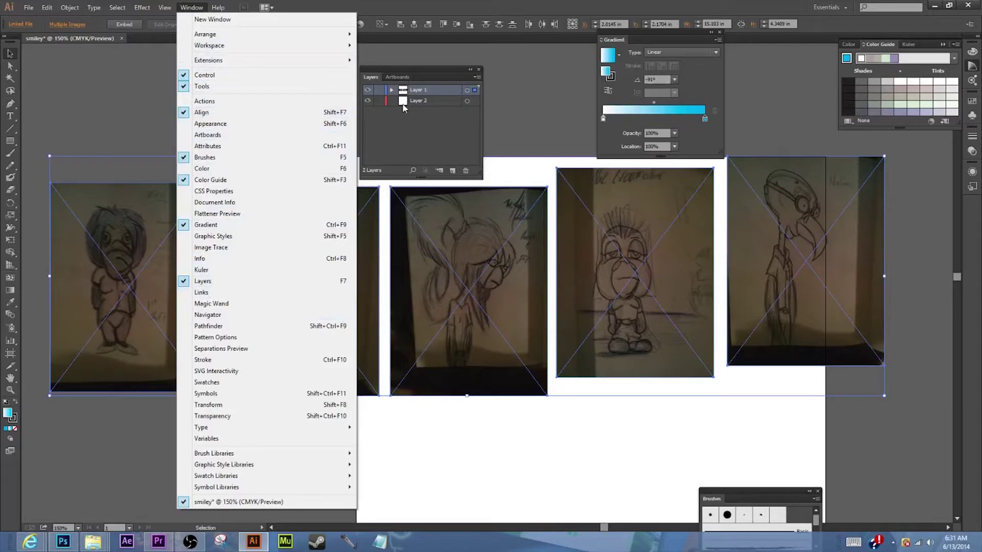
pyautogui.click(242, 282)
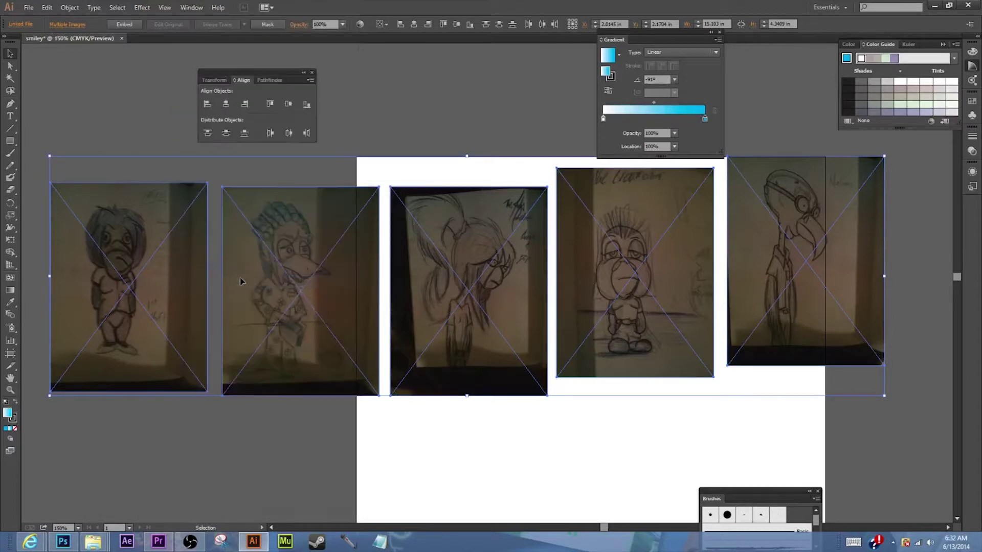
pyautogui.click(192, 8)
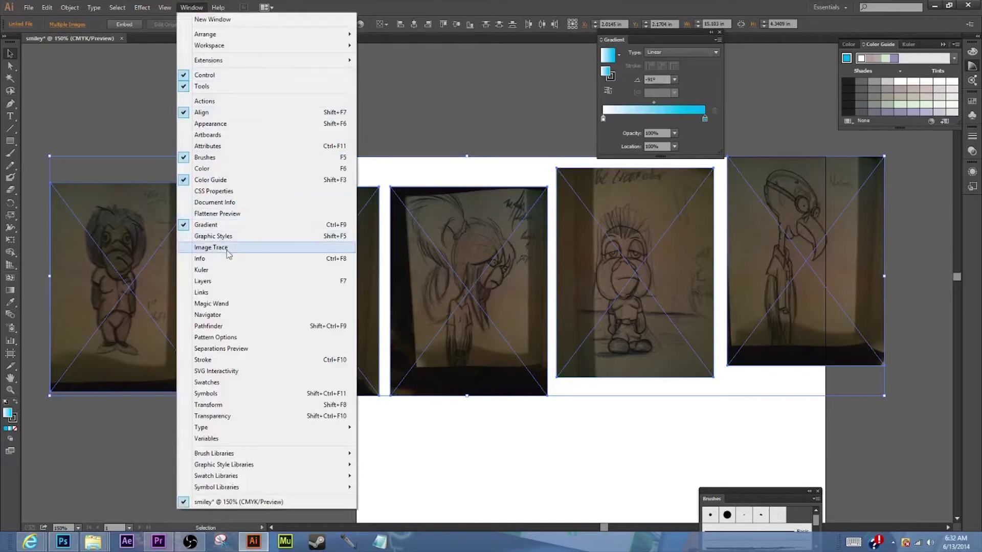
pyautogui.click(231, 281)
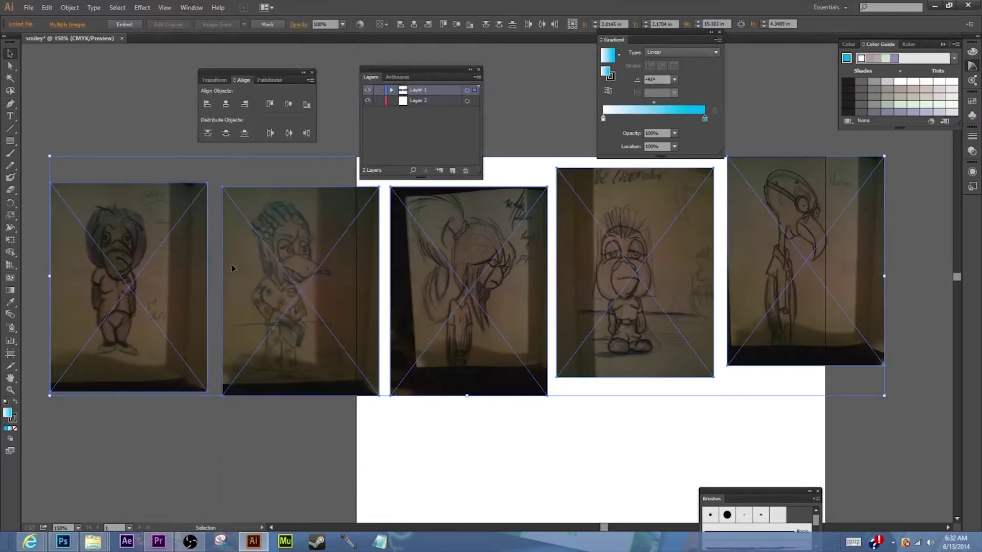
pyautogui.click(190, 7)
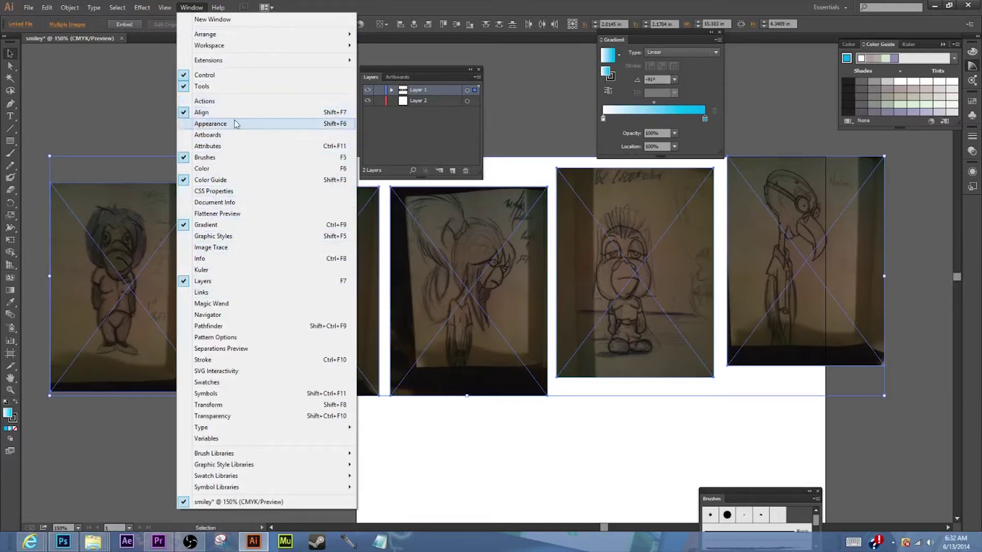
pyautogui.click(121, 97)
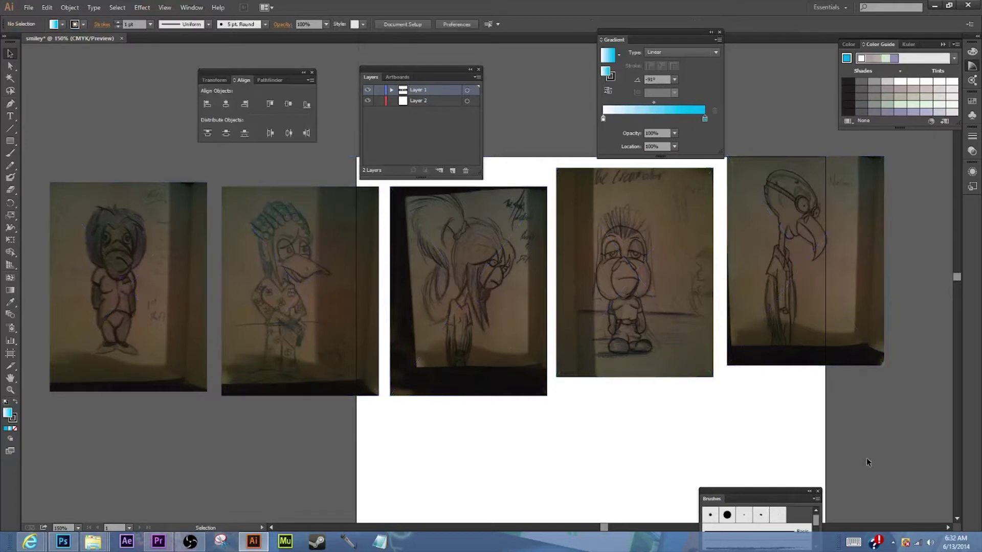
# - Align the top edges of all five character sketches
pyautogui.moveTo(866, 458); pyautogui.dragTo(129, 295)
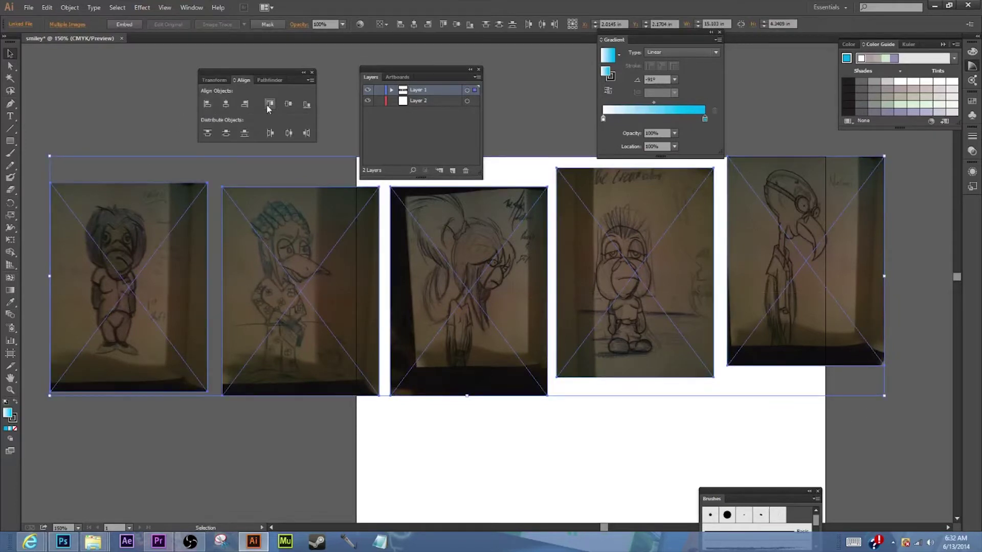
pyautogui.click(268, 106)
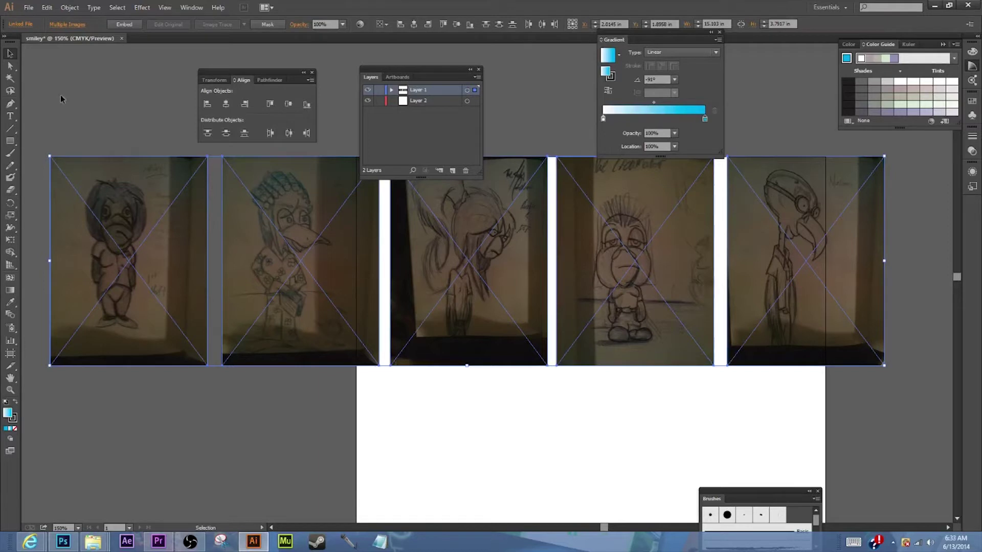
# - Try aligning all five sketches to their left edges, and undo that alignment
pyautogui.click(208, 108)
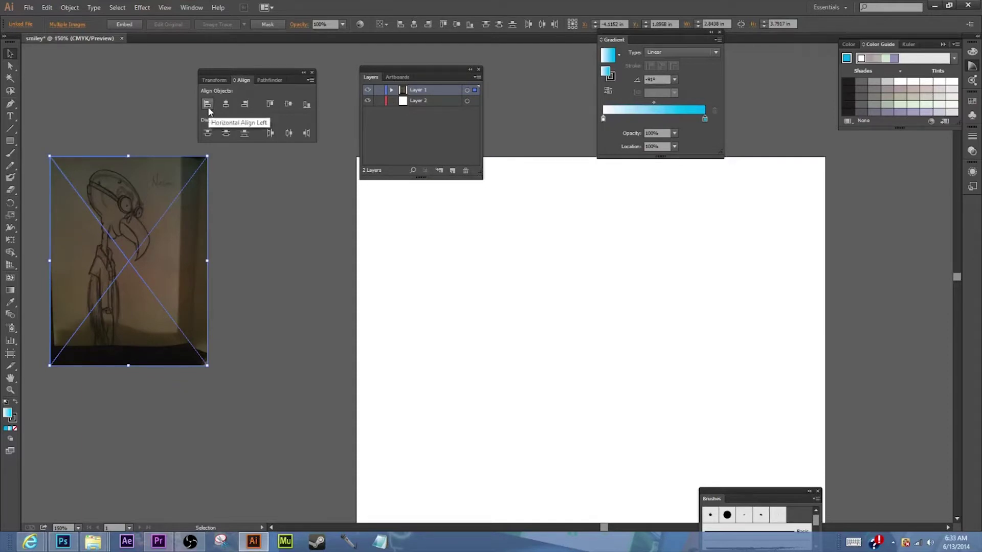
pyautogui.click(47, 8)
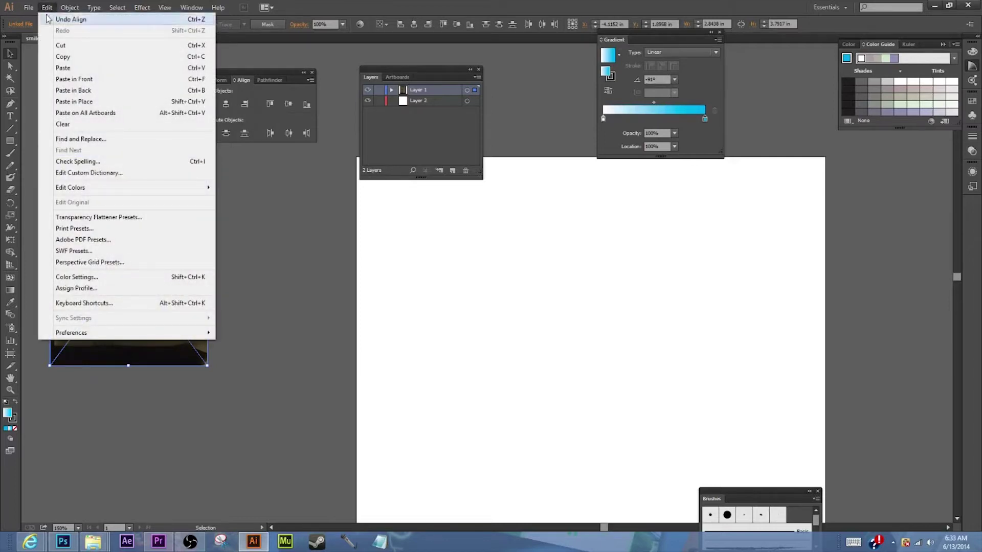
pyautogui.moveTo(117, 7)
pyautogui.moveTo(70, 9)
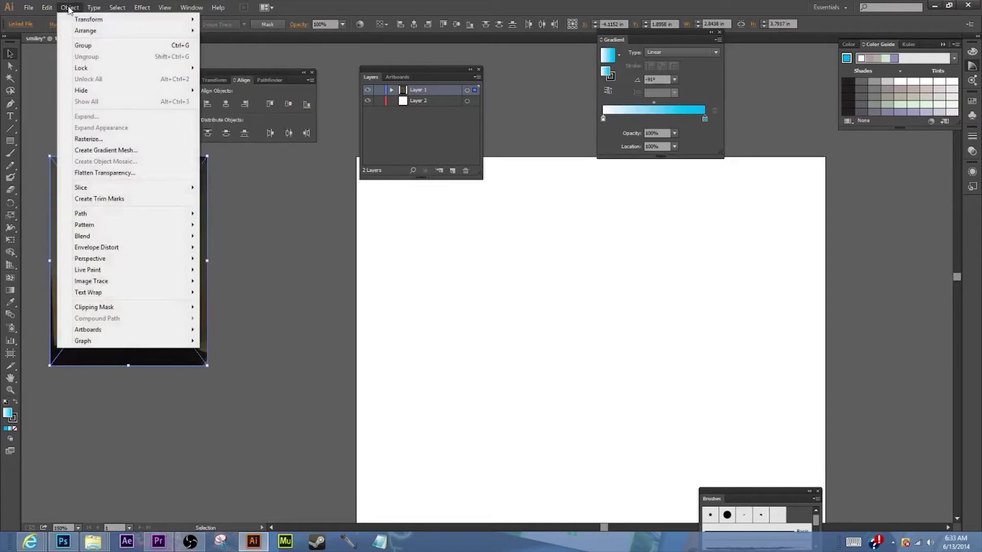
pyautogui.moveTo(88, 21)
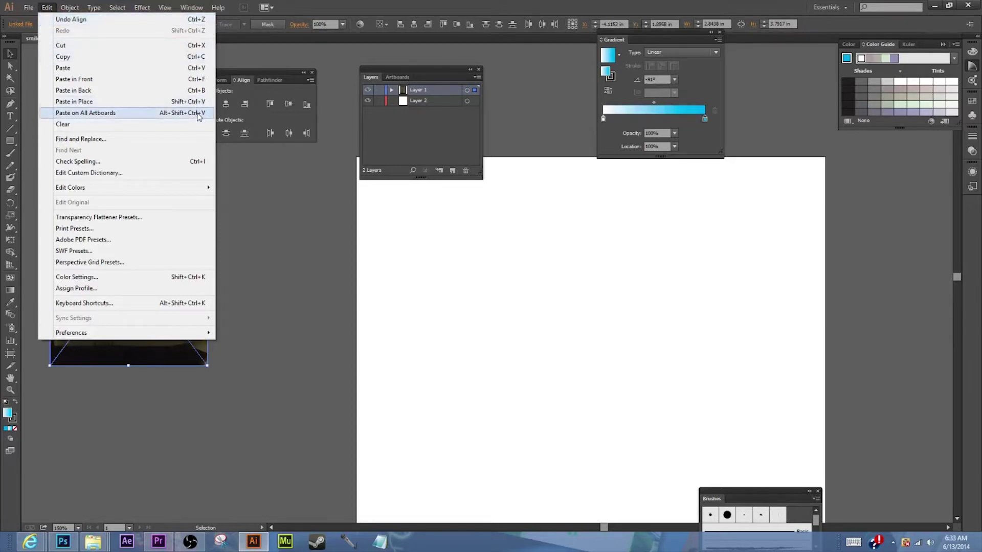
pyautogui.click(327, 299)
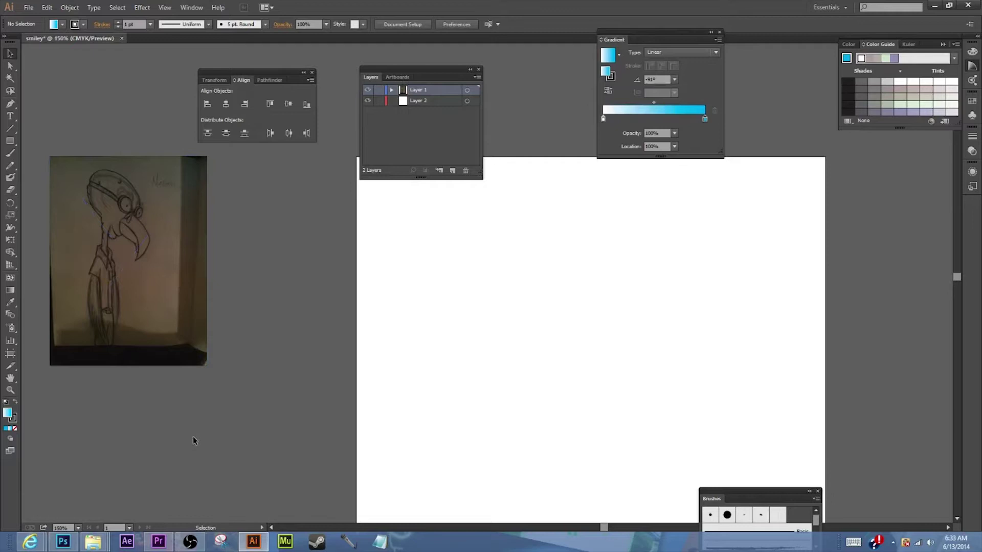
pyautogui.hotkey('ctrl', 'z')
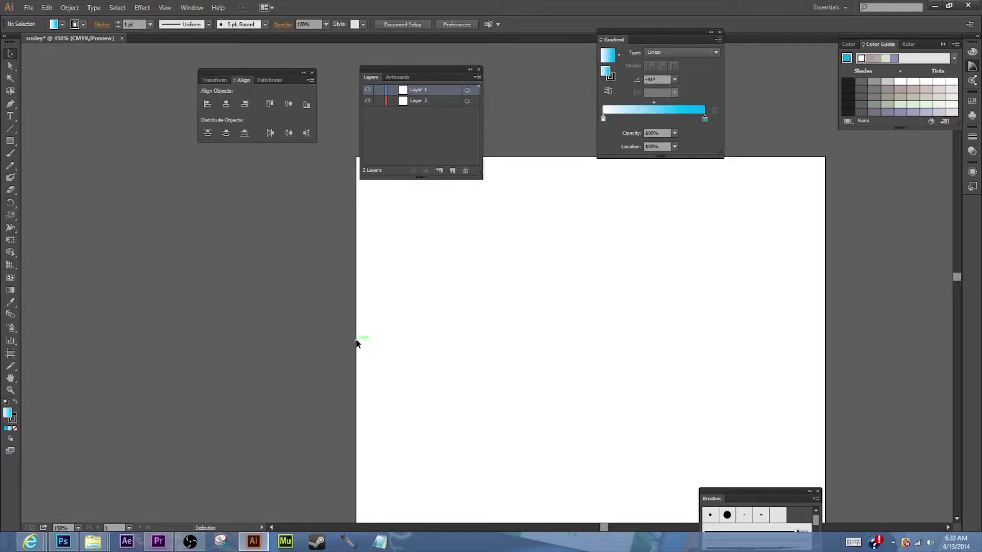
pyautogui.hotkey('ctrl', 'z')
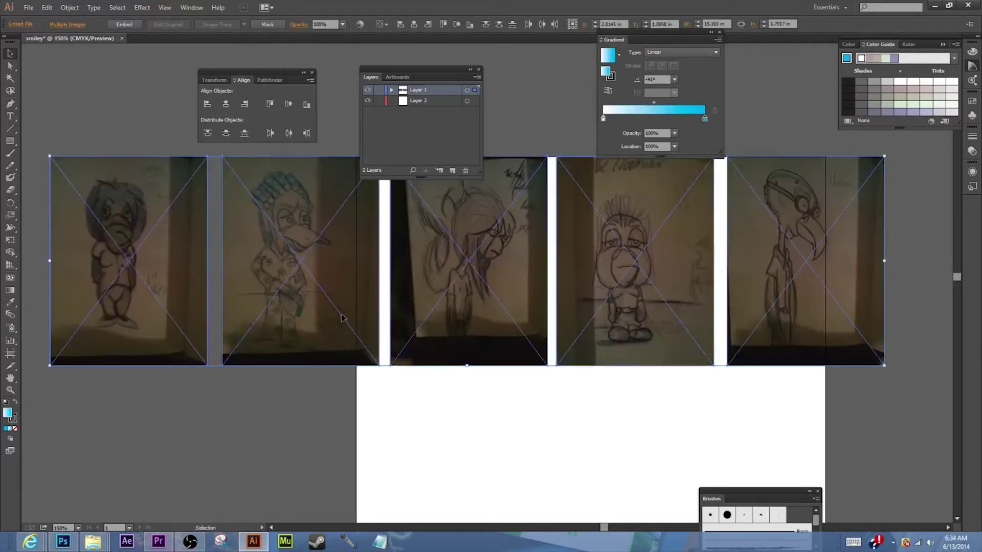
# - Distribute the five sketches evenly by their horizontal centers and scale the row down proportionally to about 11.75 in wide
pyautogui.click(289, 133)
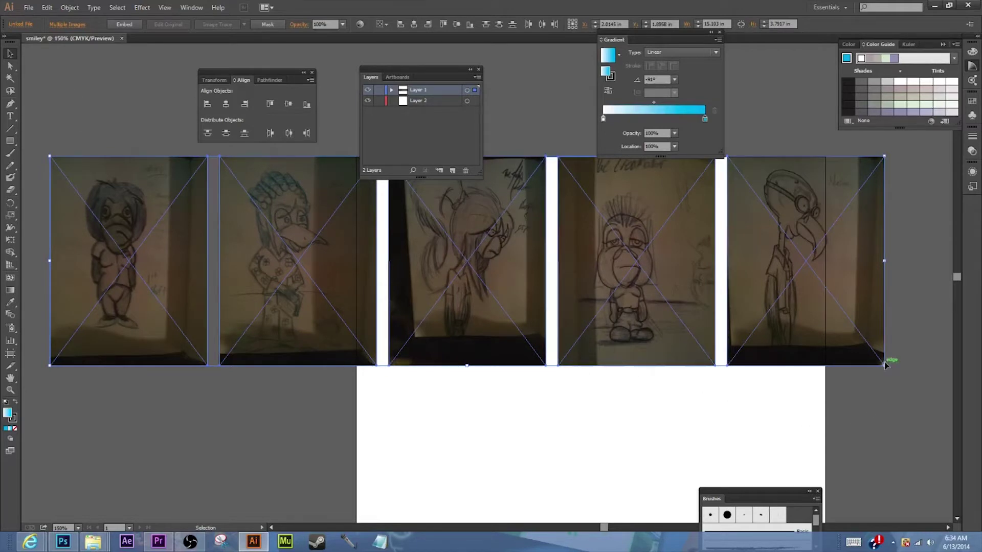
pyautogui.moveTo(884, 365); pyautogui.dragTo(698, 319)
# - Move the row of sketches so it spans the upper part of the artboard
pyautogui.press('z')
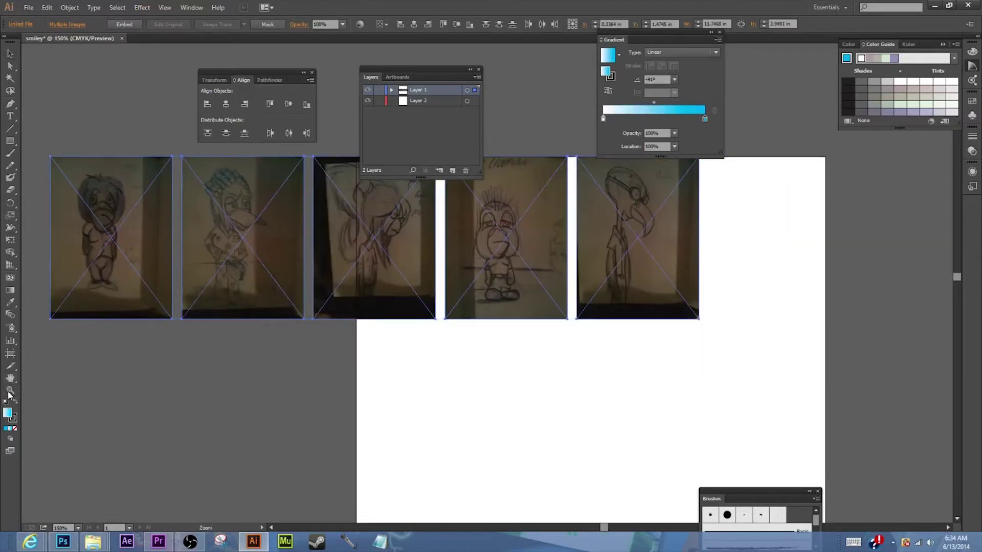
pyautogui.keyDown('alt'); pyautogui.click(546, 372); pyautogui.keyUp('alt')
pyautogui.keyDown('alt'); pyautogui.click(679, 355); pyautogui.keyUp('alt')
pyautogui.keyDown('alt'); pyautogui.click(533, 311); pyautogui.keyUp('alt')
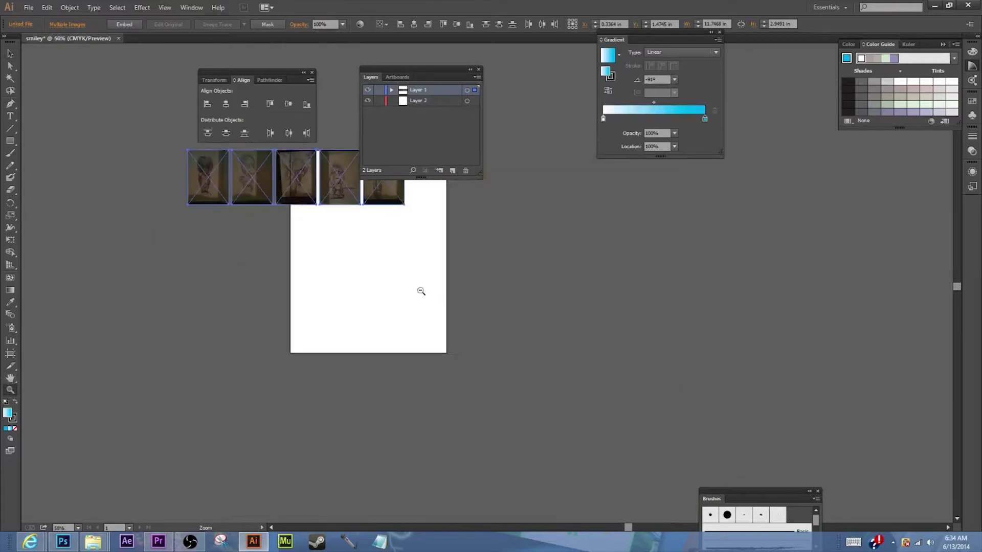
pyautogui.keyDown('alt'); pyautogui.click(352, 203); pyautogui.keyUp('alt')
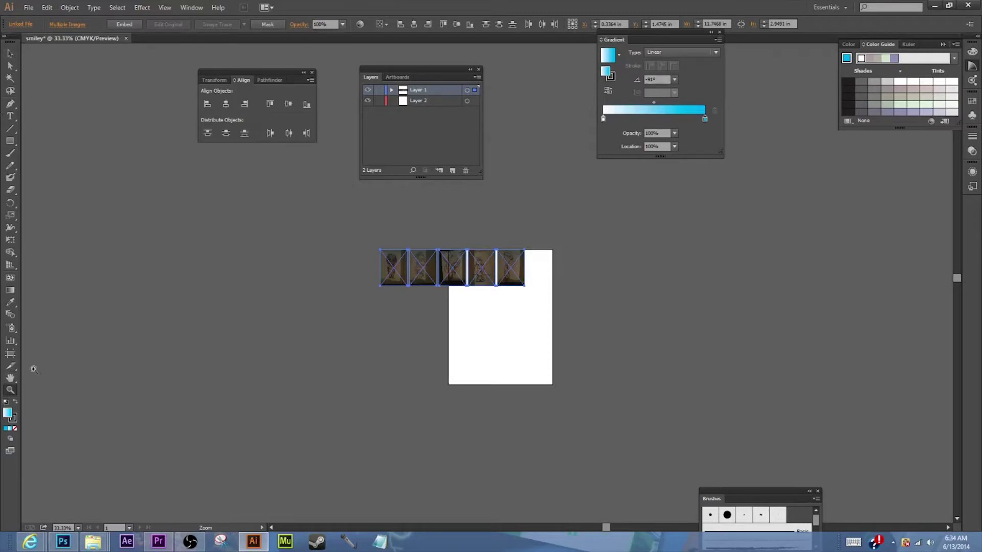
pyautogui.click(474, 284)
pyautogui.click(609, 322)
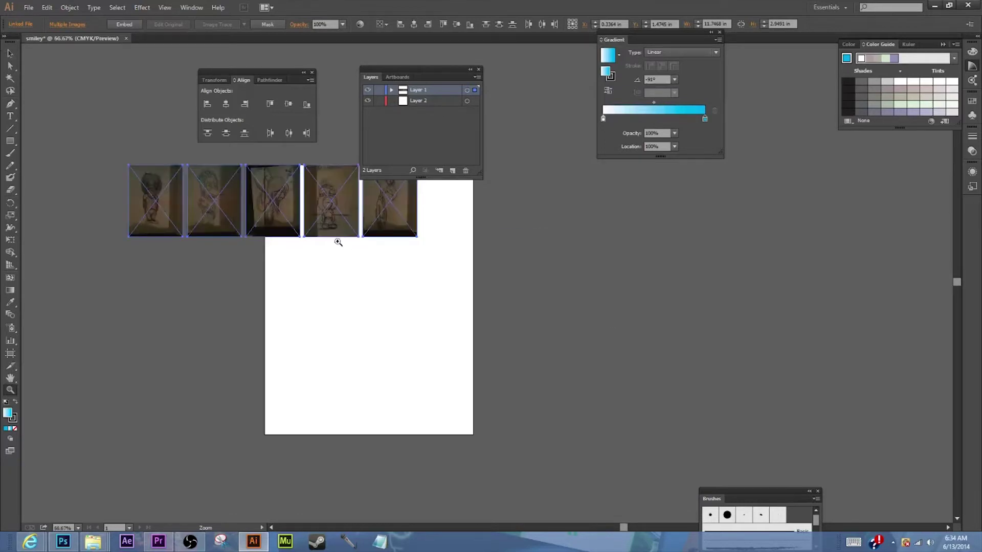
pyautogui.click(357, 196)
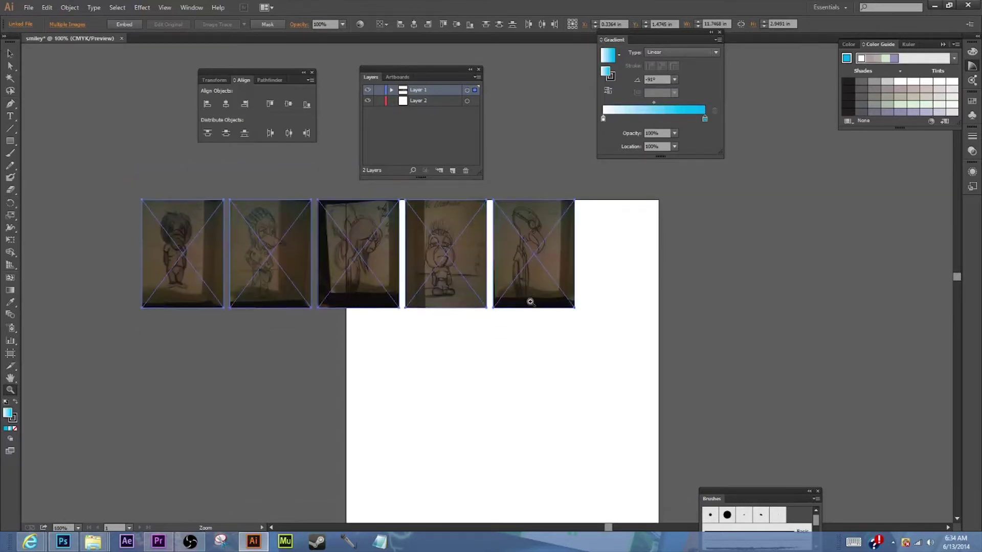
pyautogui.click(10, 53)
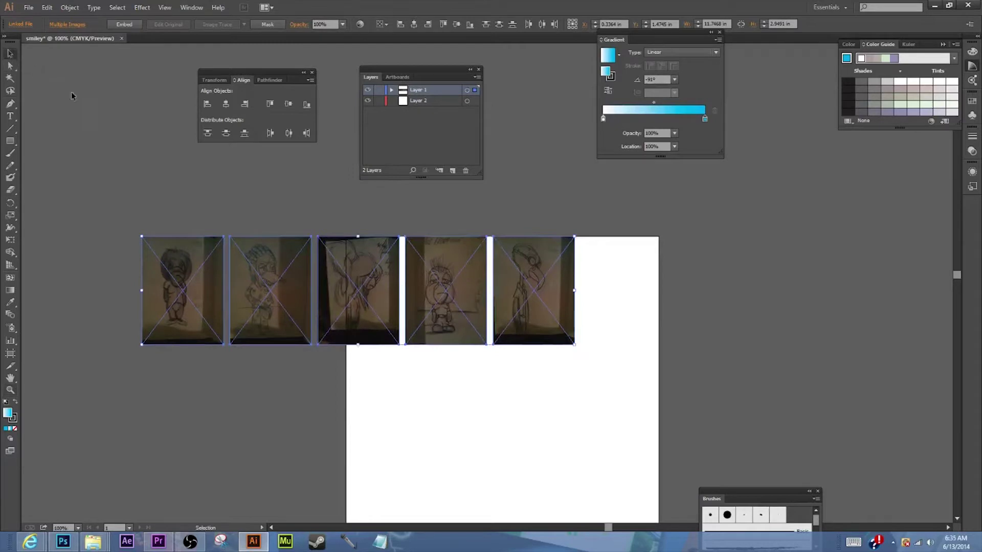
pyautogui.moveTo(372, 321); pyautogui.dragTo(530, 331)
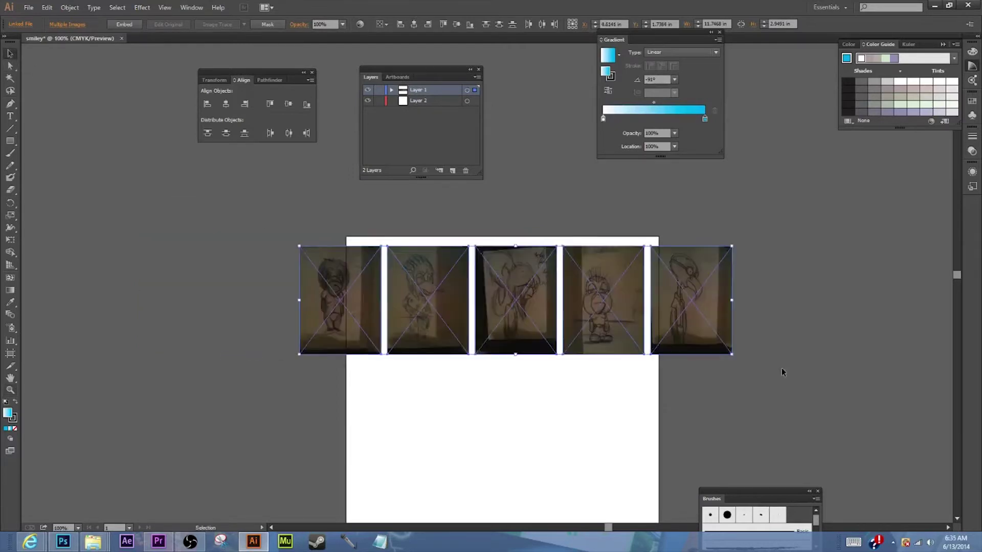
# - Scale the sketch row to the artboard's full width, about 8.5 in, flush with its top edge, and deselect it
pyautogui.moveTo(731, 354); pyautogui.dragTo(670, 317)
pyautogui.moveTo(517, 282); pyautogui.dragTo(553, 276)
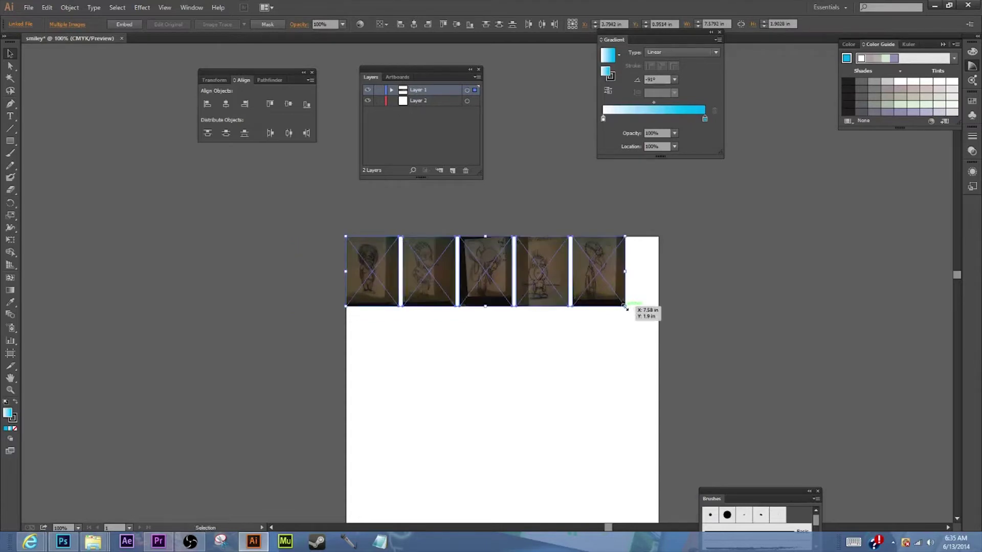
pyautogui.moveTo(625, 305); pyautogui.dragTo(660, 336)
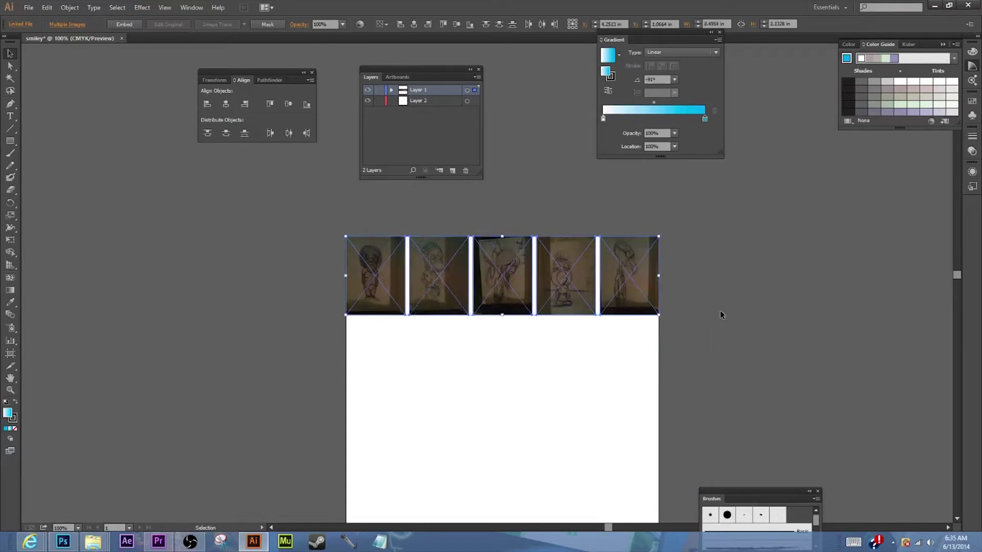
pyautogui.scroll(-3, 721, 314)
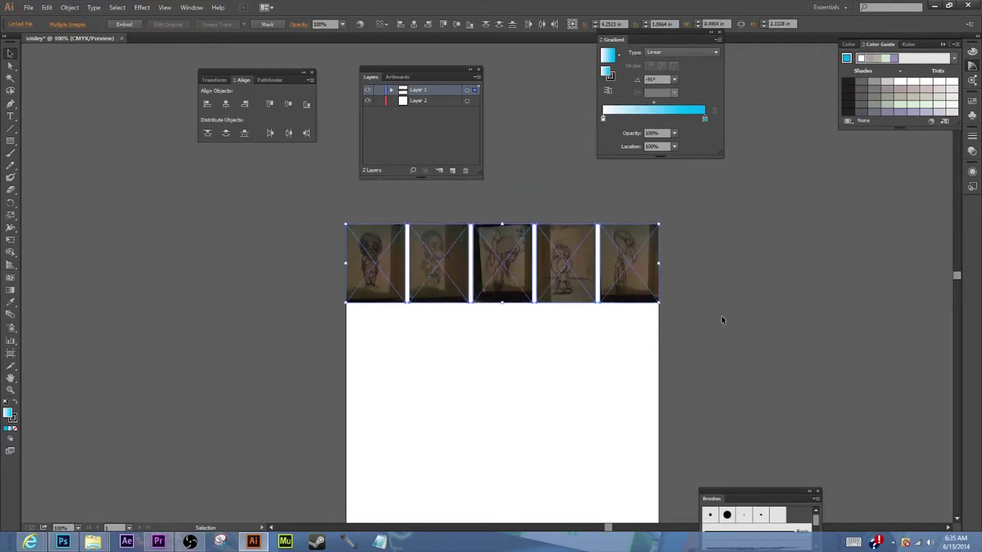
pyautogui.click(721, 319)
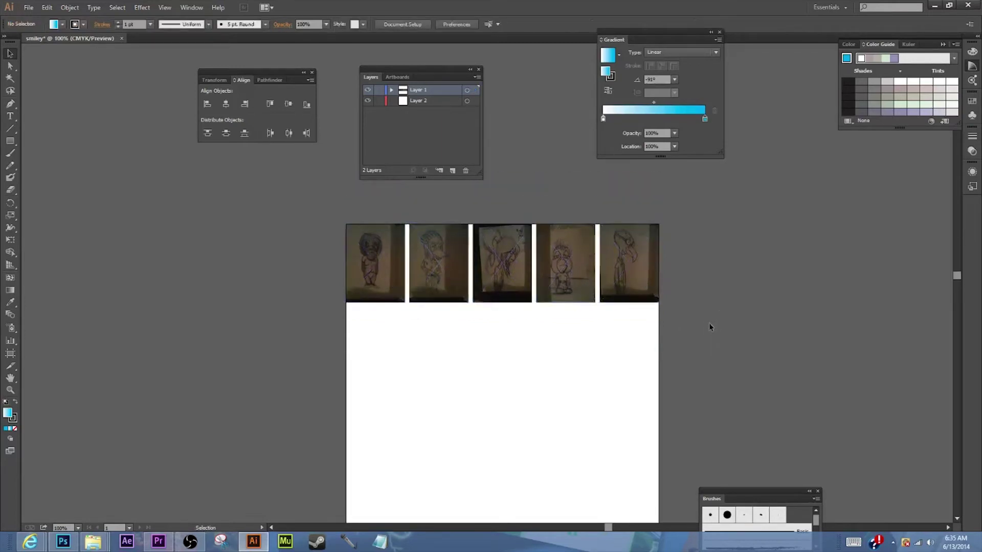
# - Lock Layer 1 with the sketches and make Layer 2 the active layer
pyautogui.click(380, 91)
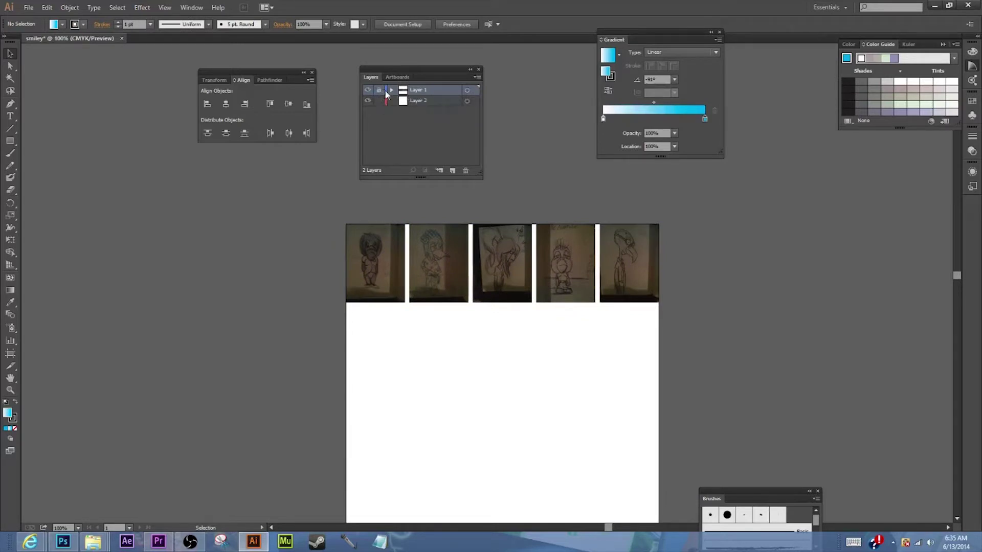
pyautogui.scroll(-1, 618, 333)
pyautogui.scroll(-10, 617, 332)
pyautogui.scroll(9, 603, 325)
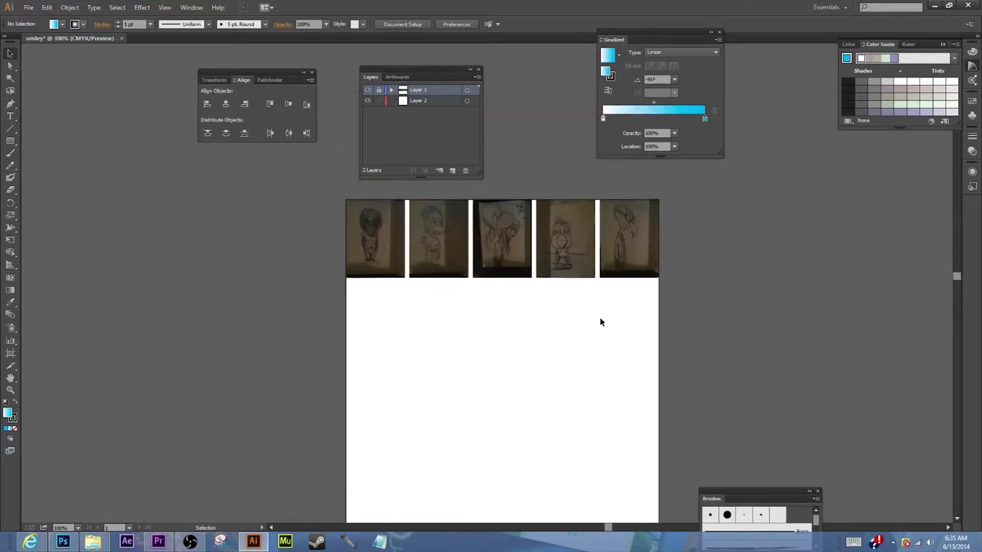
pyautogui.scroll(5, 600, 322)
pyautogui.scroll(-8, 599, 322)
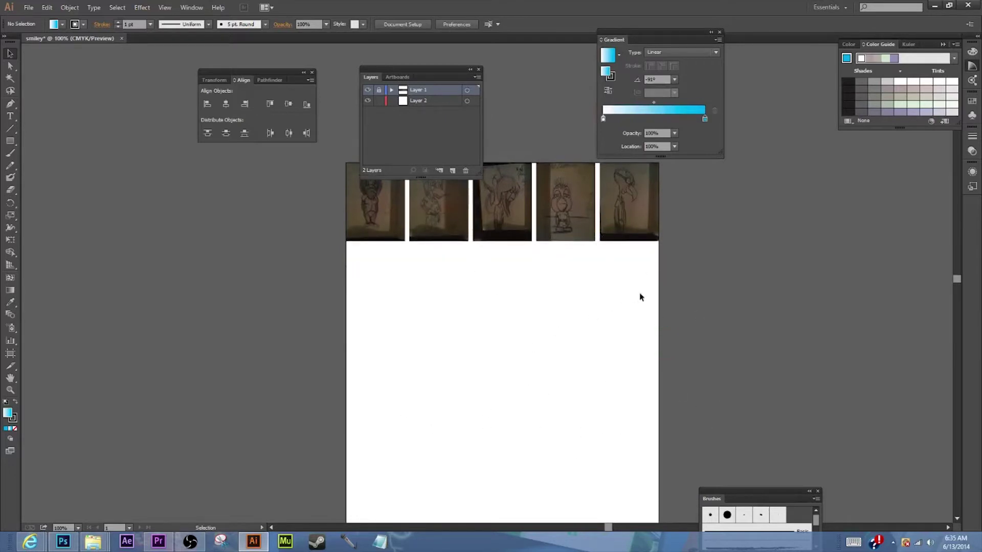
pyautogui.click(438, 101)
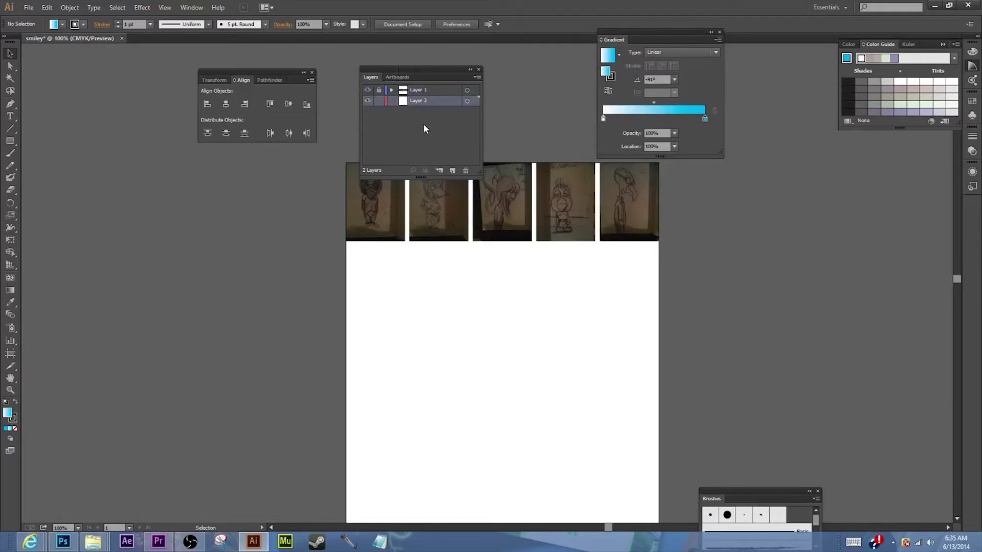
pyautogui.press('F7')
pyautogui.press('F7')
pyautogui.press('F7')
pyautogui.press('F7')
pyautogui.press('F7')
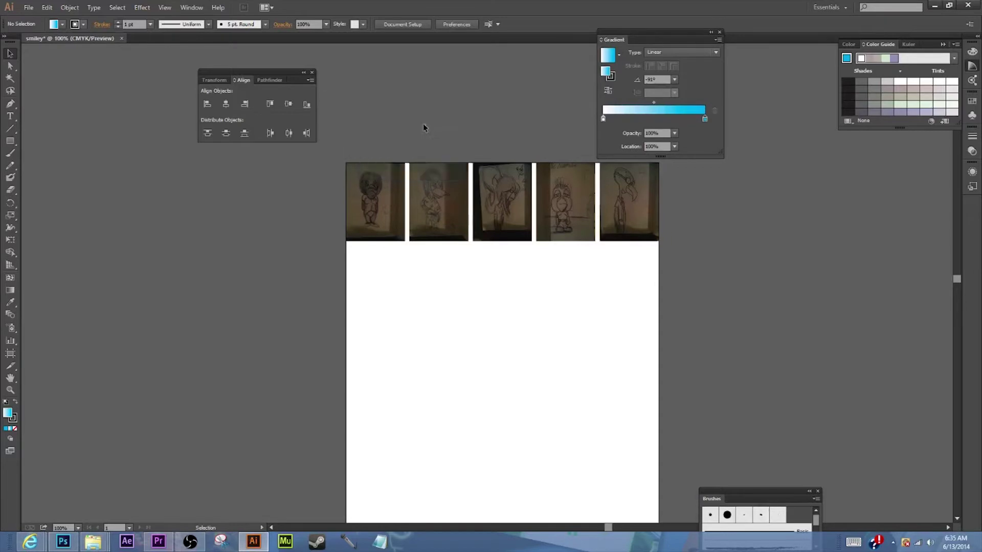
pyautogui.press('F7')
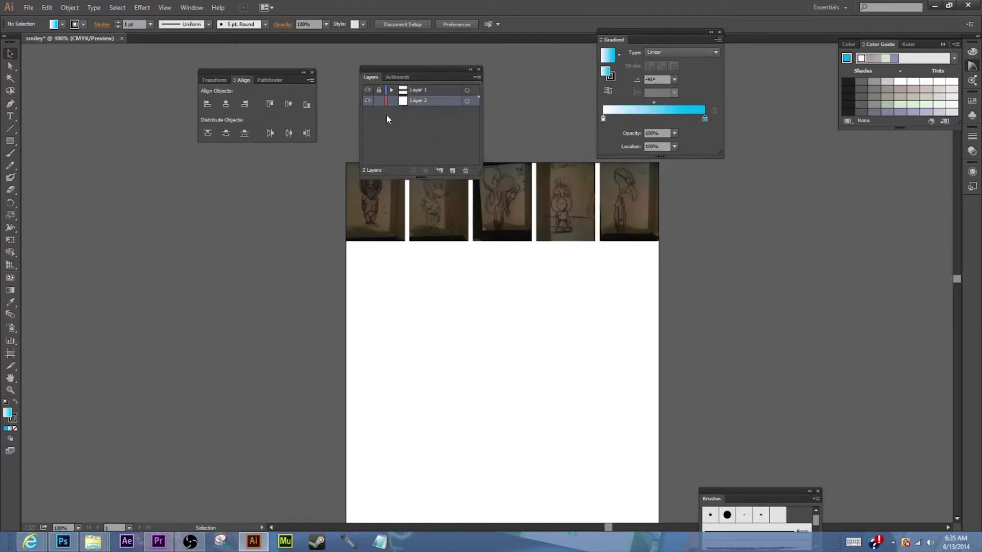
# - Create a new layer above Layer 1 and move the Layers panel clear of the artboard
pyautogui.click(452, 172)
pyautogui.moveTo(437, 101); pyautogui.dragTo(437, 89)
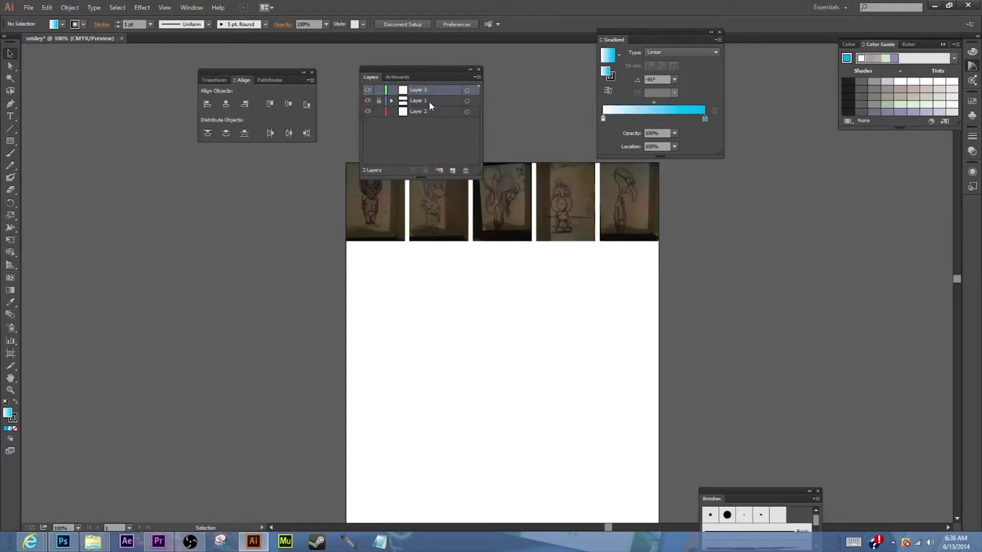
pyautogui.click(9, 290)
pyautogui.moveTo(393, 65); pyautogui.dragTo(796, 130)
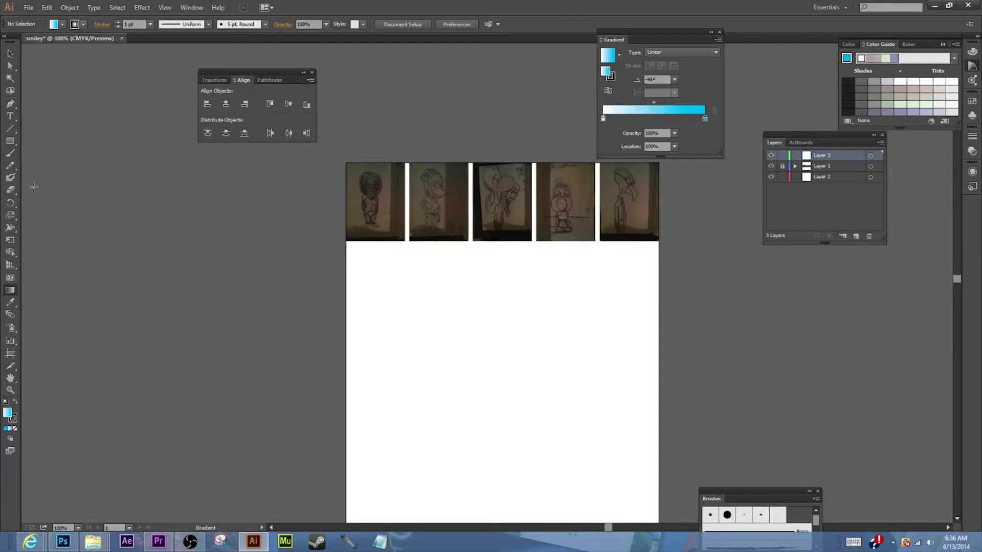
# - Draw a rectangle about 8.61 × 11 in covering the artboard on Layer 3 and fill it with the white-to-blue linear gradient
pyautogui.click(11, 139)
pyautogui.moveTo(344, 162); pyautogui.dragTo(658, 503)
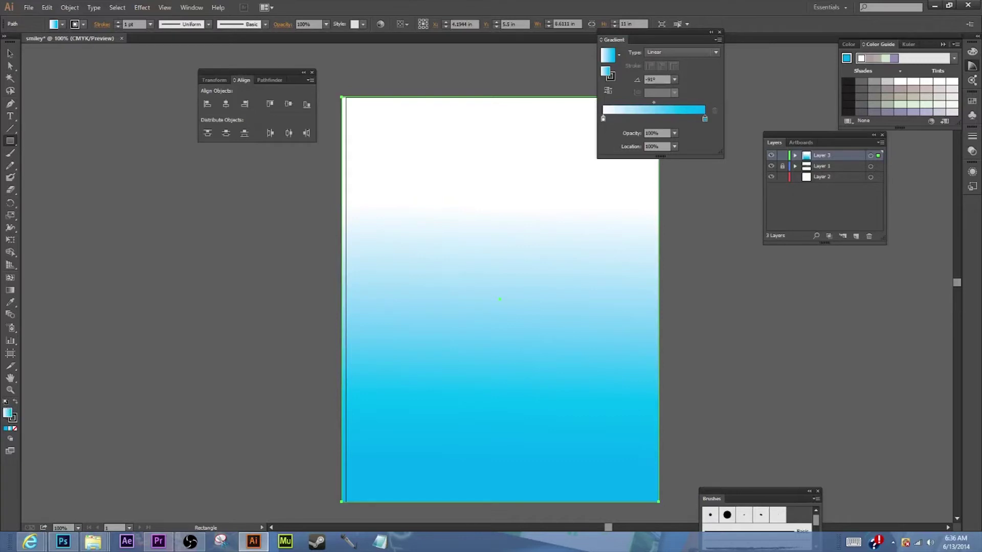
pyautogui.click(6, 402)
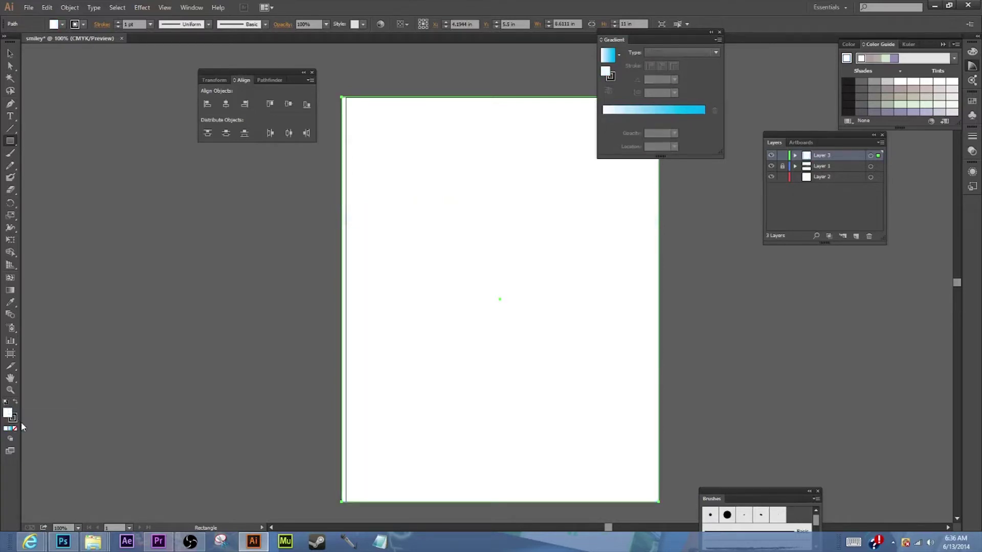
pyautogui.click(182, 8)
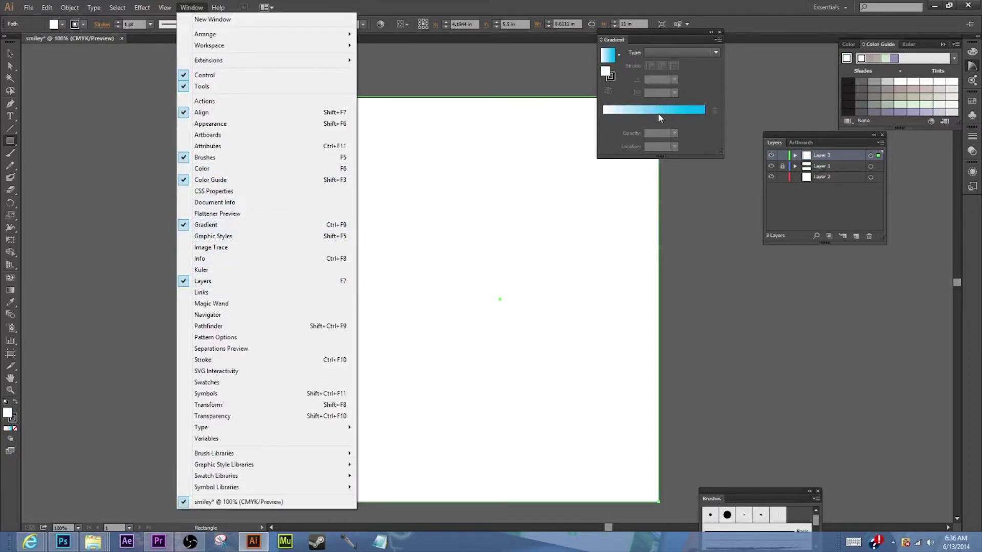
pyautogui.click(658, 112)
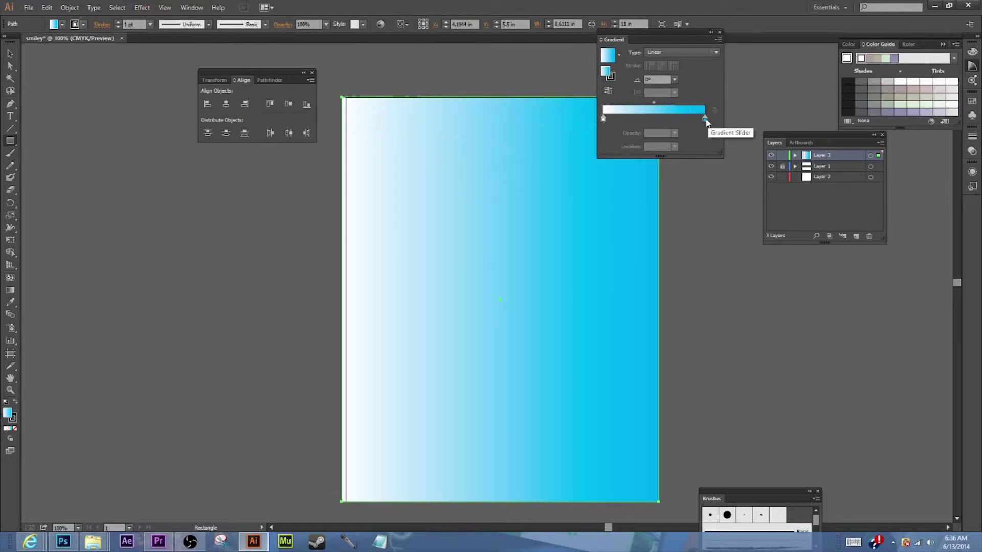
# - Try black as the gradient's starting colour and set that stop back to white
pyautogui.doubleClick(603, 119)
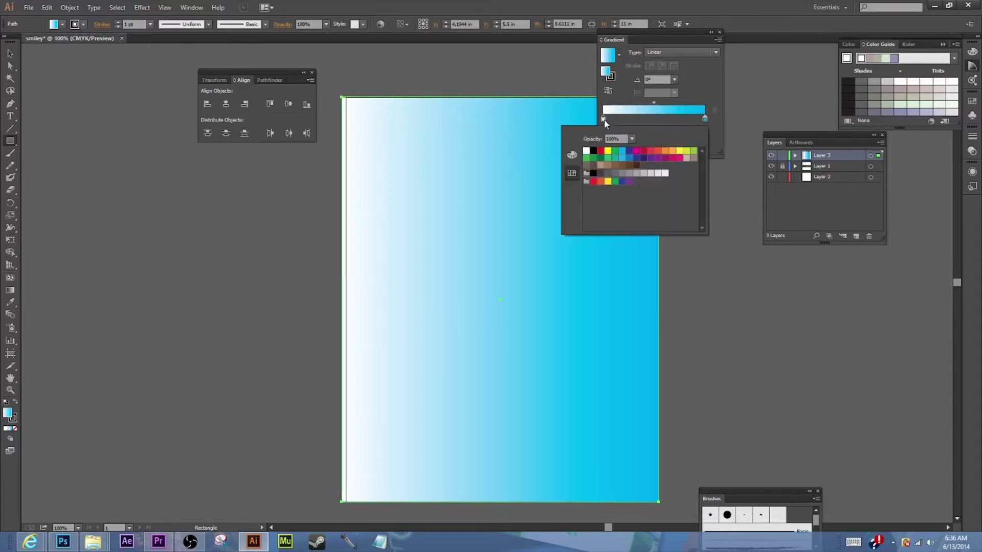
pyautogui.click(593, 151)
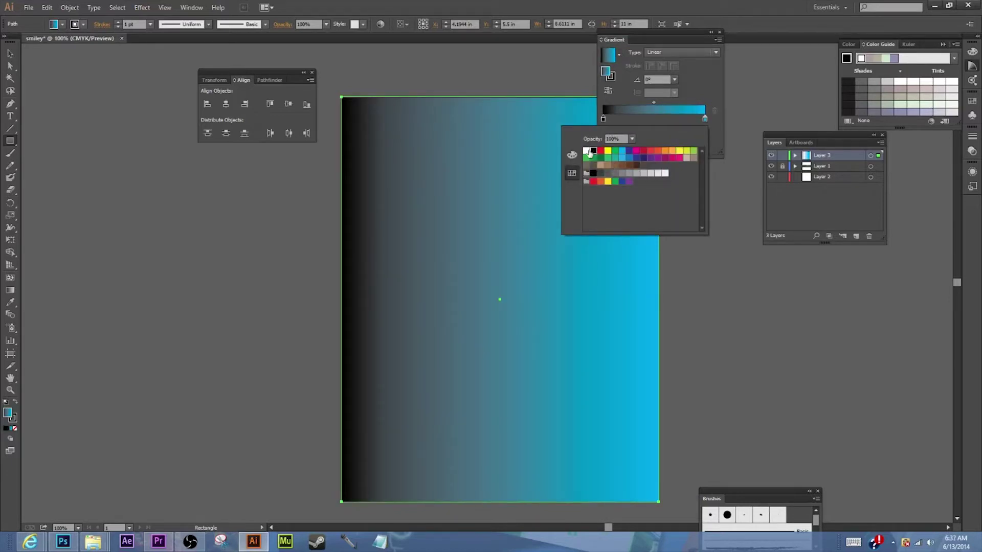
pyautogui.click(587, 151)
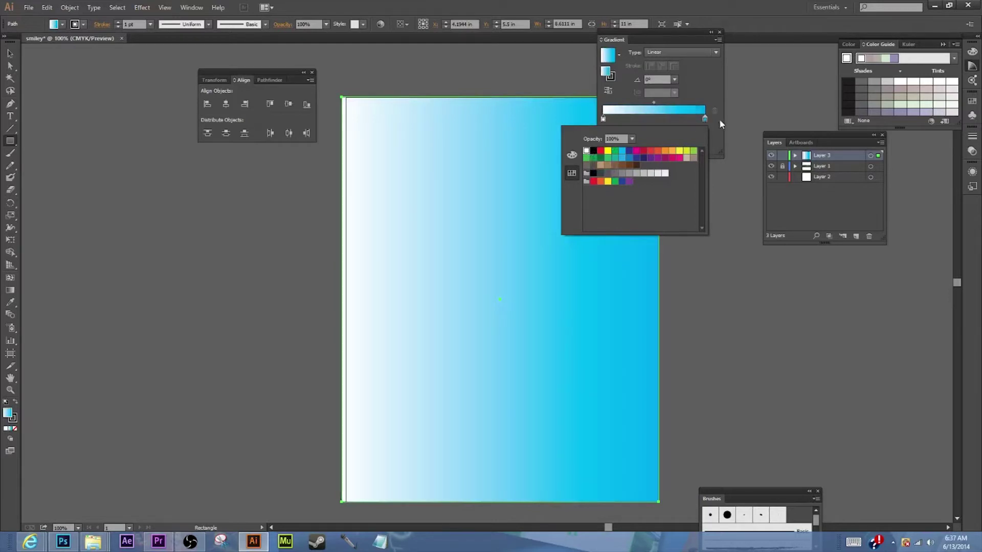
pyautogui.click(666, 124)
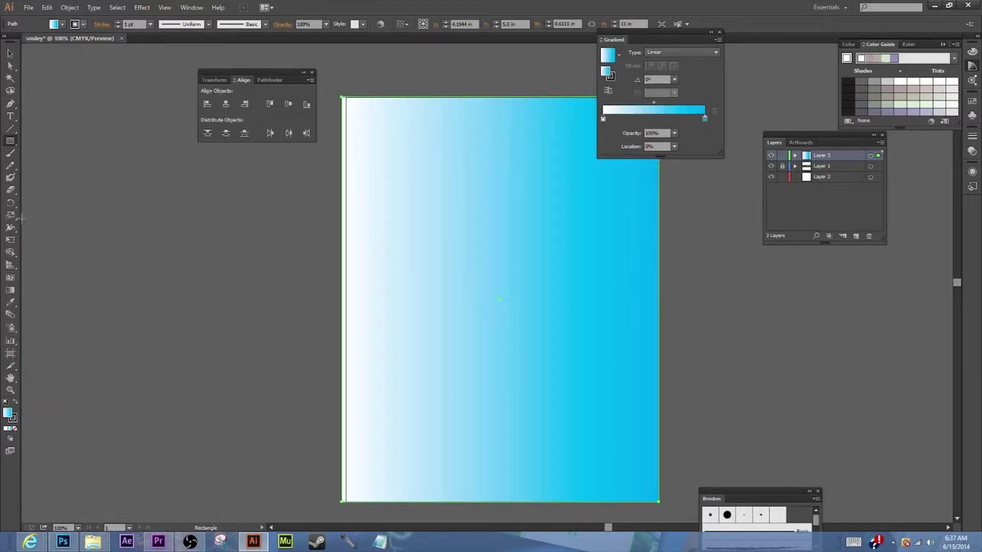
# - Run the rectangle's gradient vertically, from white just above its top edge to blue just below its bottom edge
pyautogui.click(9, 290)
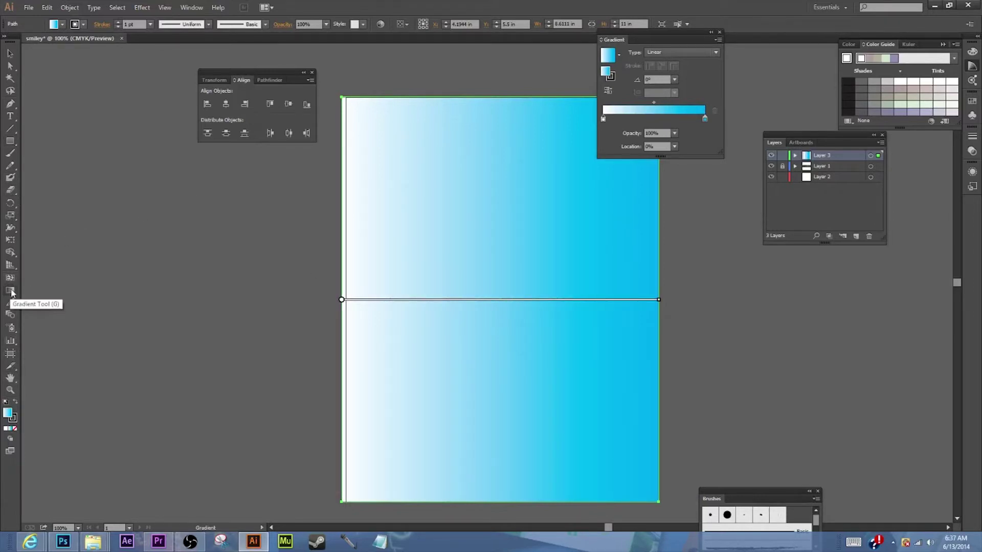
pyautogui.moveTo(492, 140); pyautogui.dragTo(495, 469)
pyautogui.press('shift')
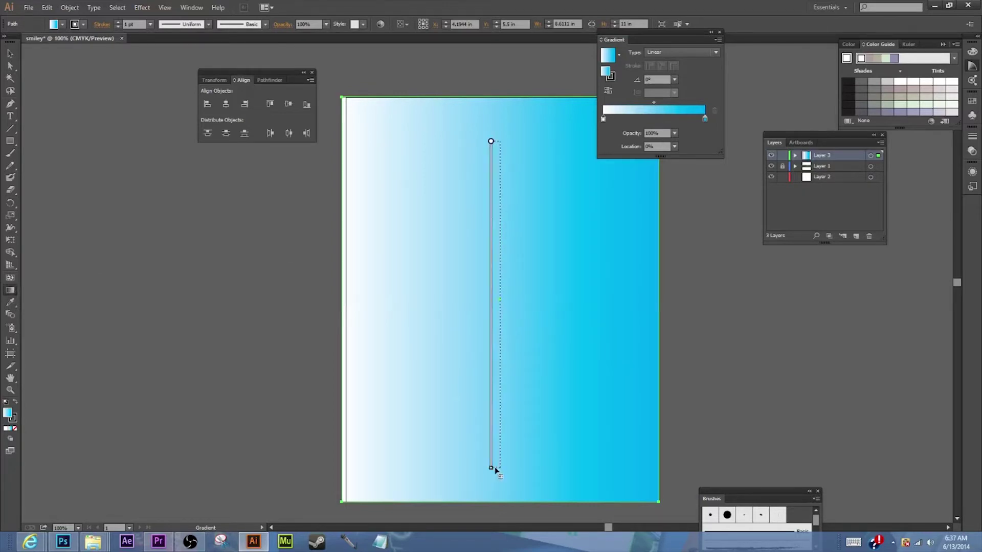
pyautogui.moveTo(495, 469)
pyautogui.mouseDown()
pyautogui.moveTo(565, 463)
pyautogui.moveTo(429, 456)
pyautogui.moveTo(565, 470)
pyautogui.moveTo(460, 471)
pyautogui.moveTo(558, 490)
pyautogui.moveTo(495, 501)
pyautogui.moveTo(482, 485)
pyautogui.moveTo(519, 486)
pyautogui.moveTo(506, 483)
pyautogui.mouseUp()
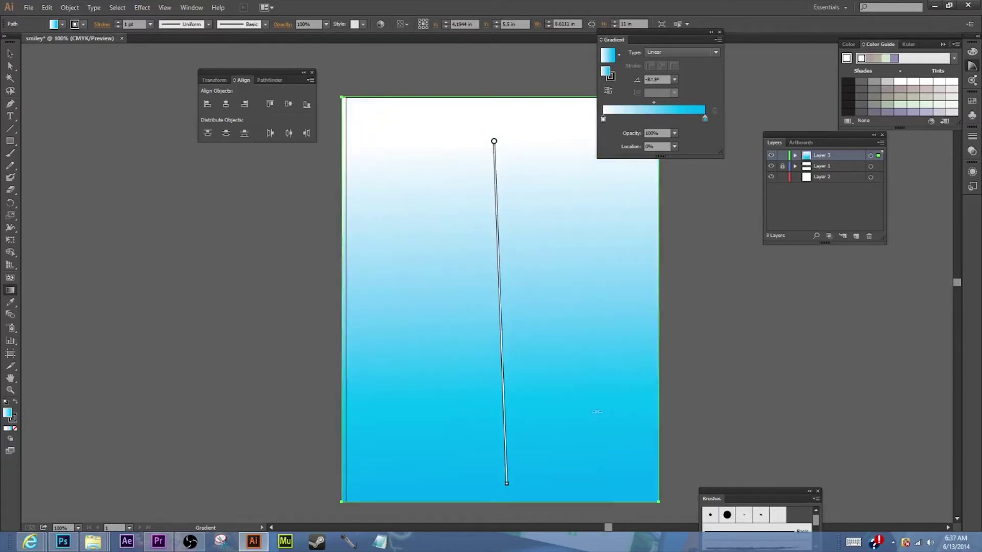
pyautogui.moveTo(515, 198); pyautogui.dragTo(512, 422)
pyautogui.moveTo(458, 81); pyautogui.dragTo(455, 511)
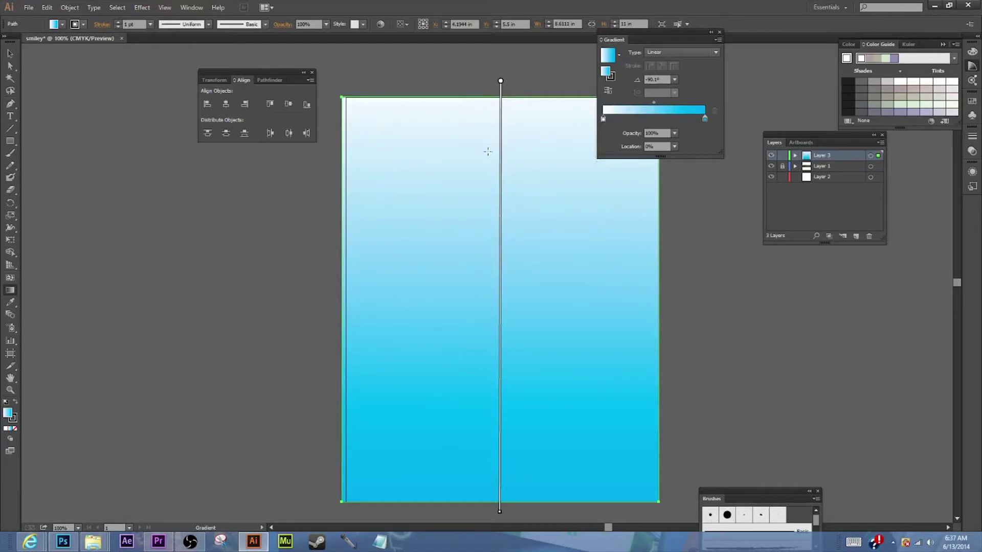
# - Place Layer 3 beneath Layer 1 so the background sits behind the sketches, and move the Gradient panel off the artwork
pyautogui.click(10, 53)
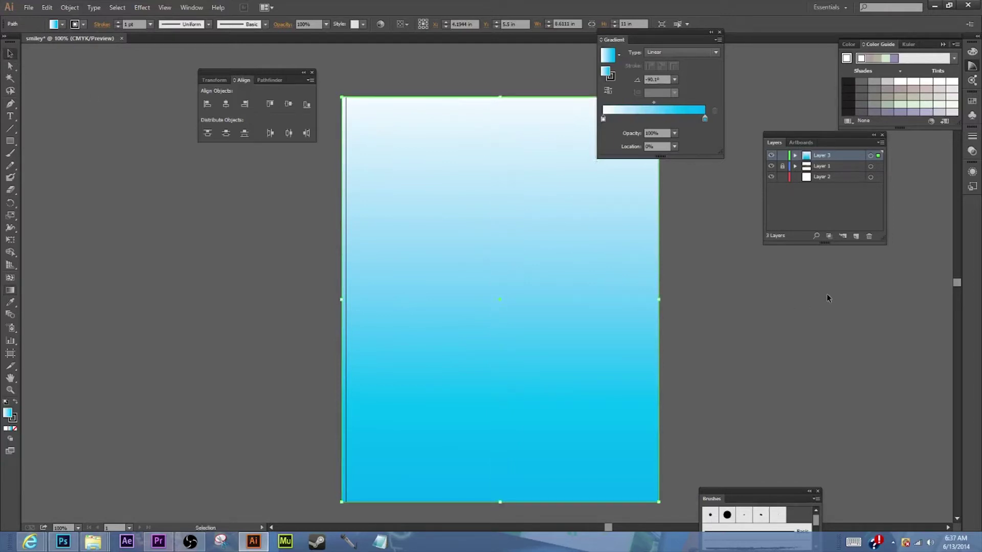
pyautogui.click(781, 166)
pyautogui.moveTo(843, 162); pyautogui.dragTo(838, 171)
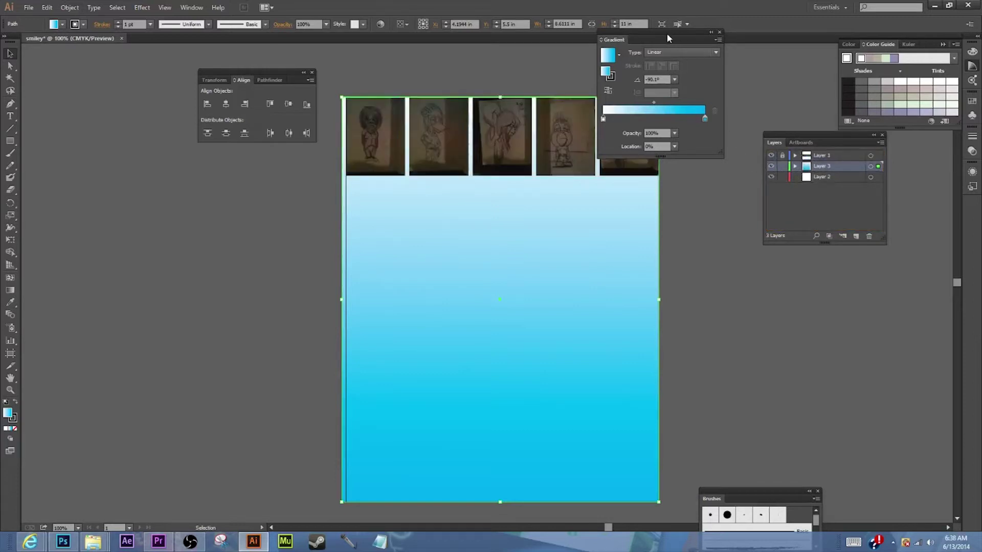
pyautogui.moveTo(662, 31)
pyautogui.mouseDown()
pyautogui.moveTo(818, 296)
pyautogui.moveTo(865, 305)
pyautogui.mouseUp()
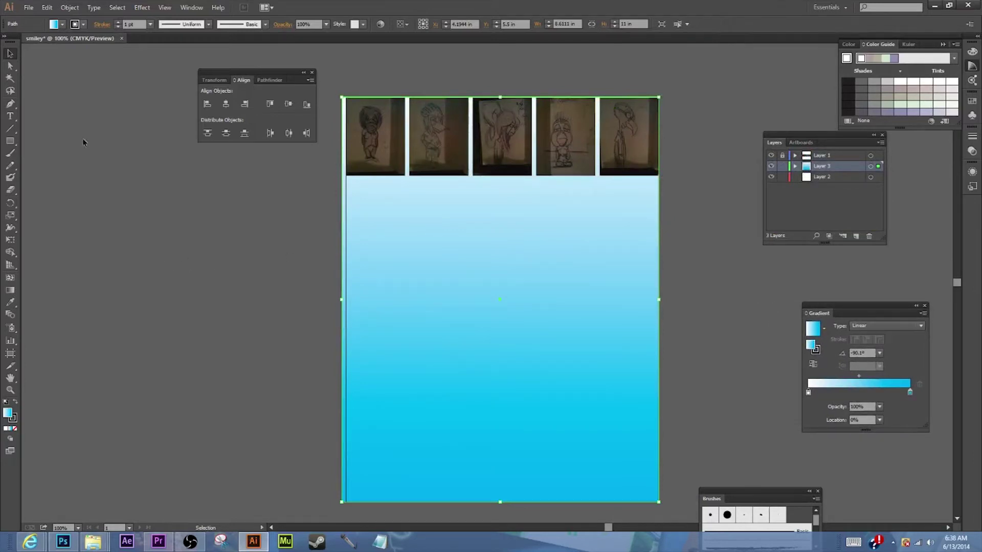
# - Save the document on the Desktop as kumagainchar in Adobe Illustrator (*.AI) format
pyautogui.click(30, 11)
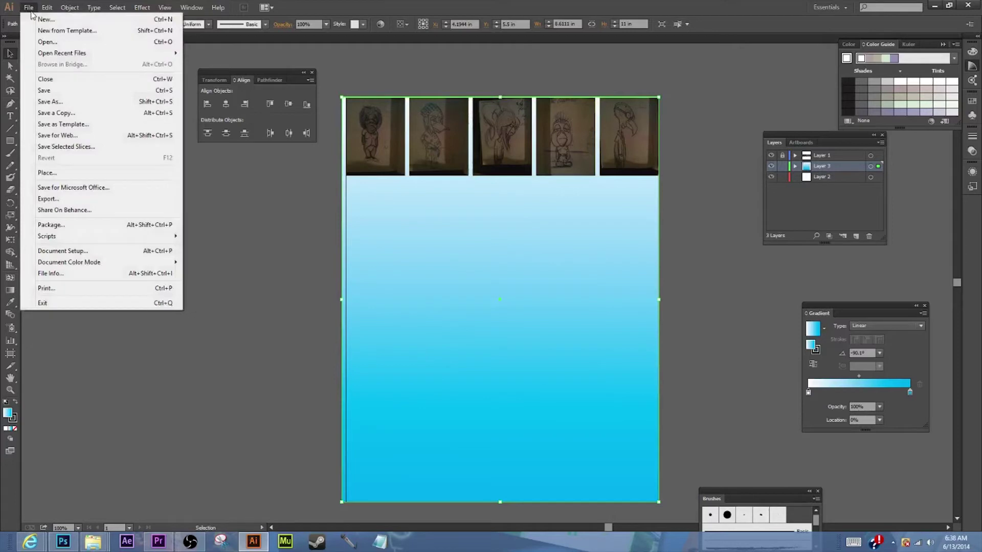
pyautogui.click(64, 96)
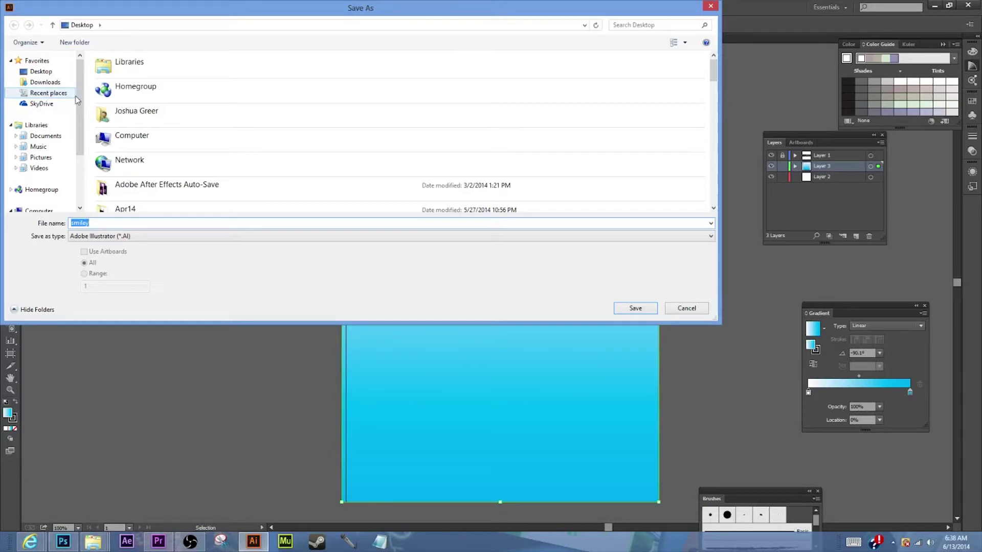
pyautogui.write('kumagain')
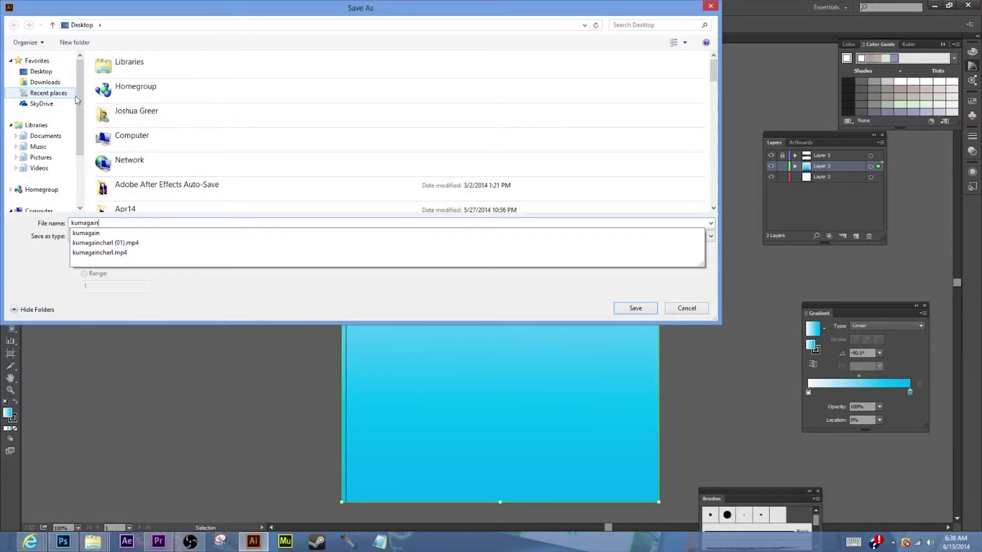
pyautogui.write('char')
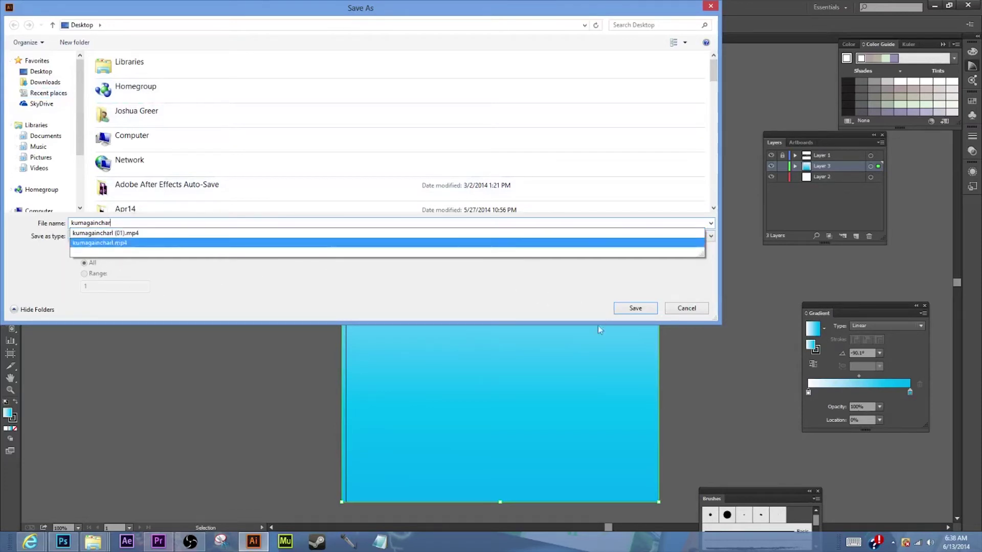
pyautogui.click(636, 309)
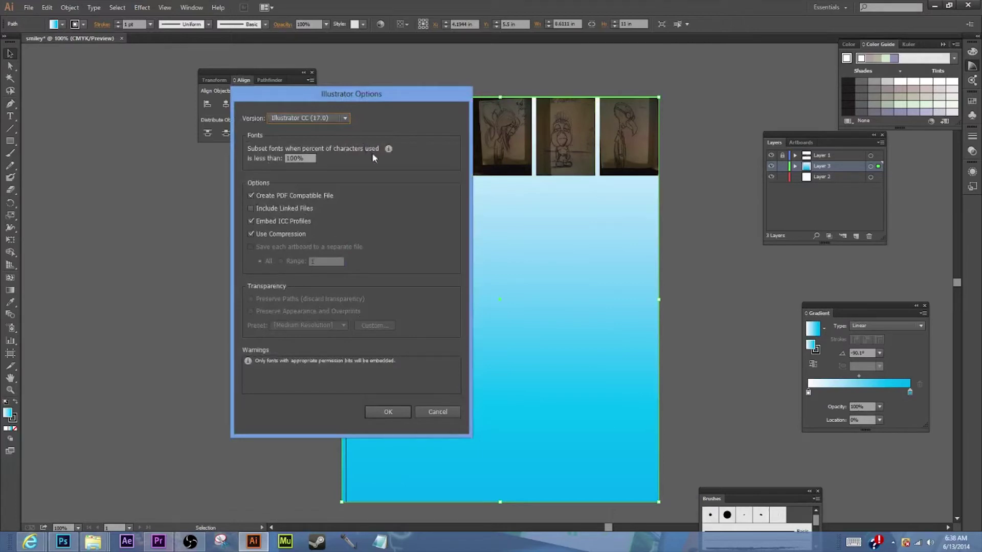
# - Look through the legacy version choices, keep Illustrator CC (17.0) and accept the default save options
pyautogui.click(345, 117)
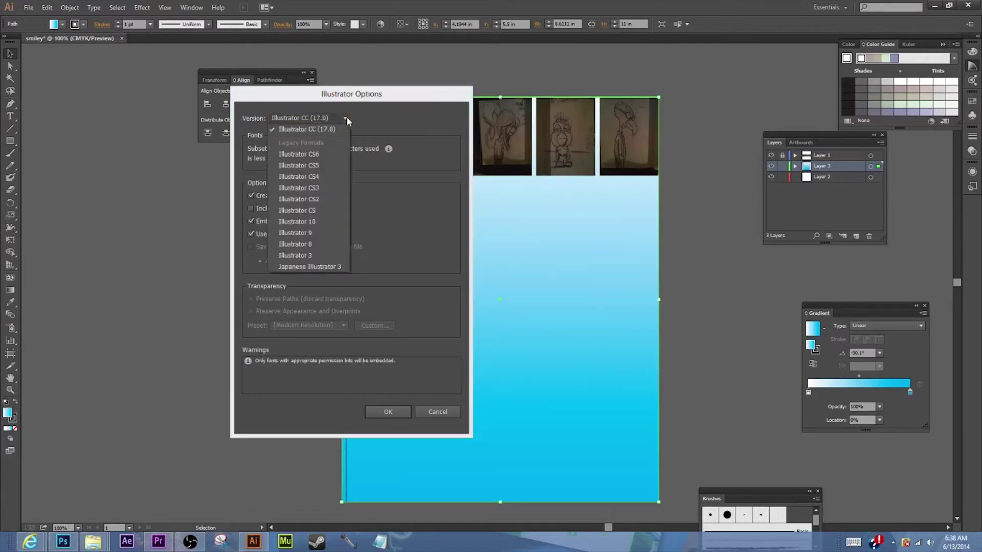
pyautogui.click(346, 116)
pyautogui.click(346, 116)
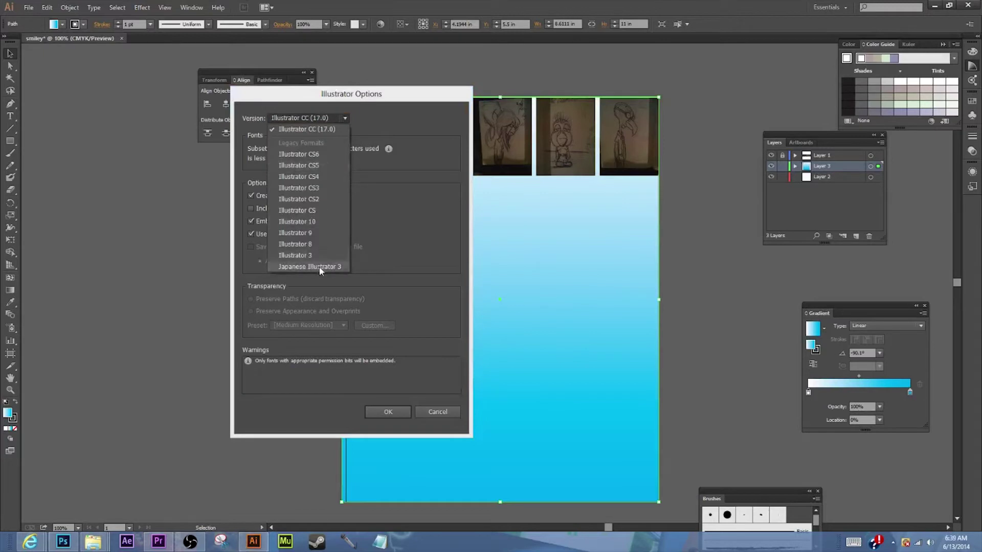
pyautogui.click(346, 118)
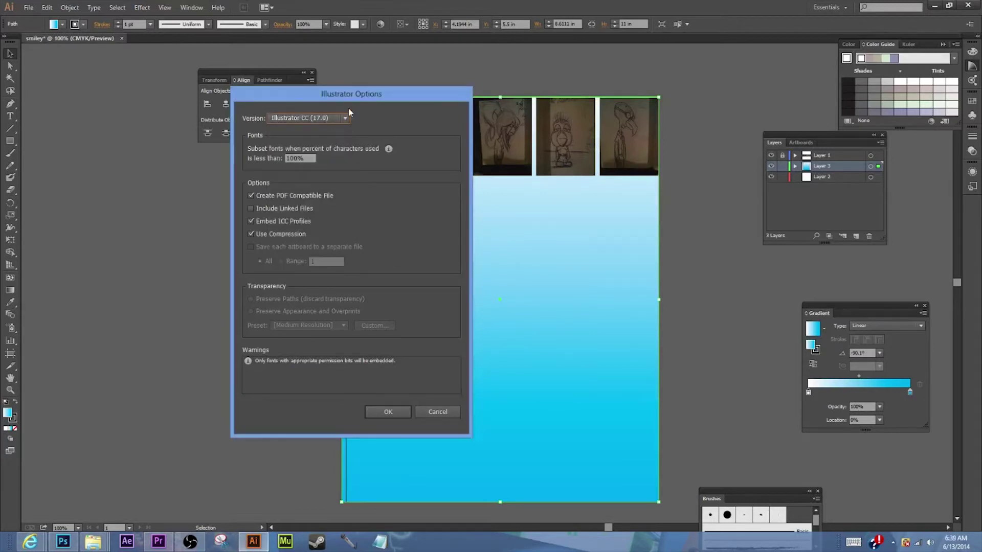
pyautogui.click(346, 119)
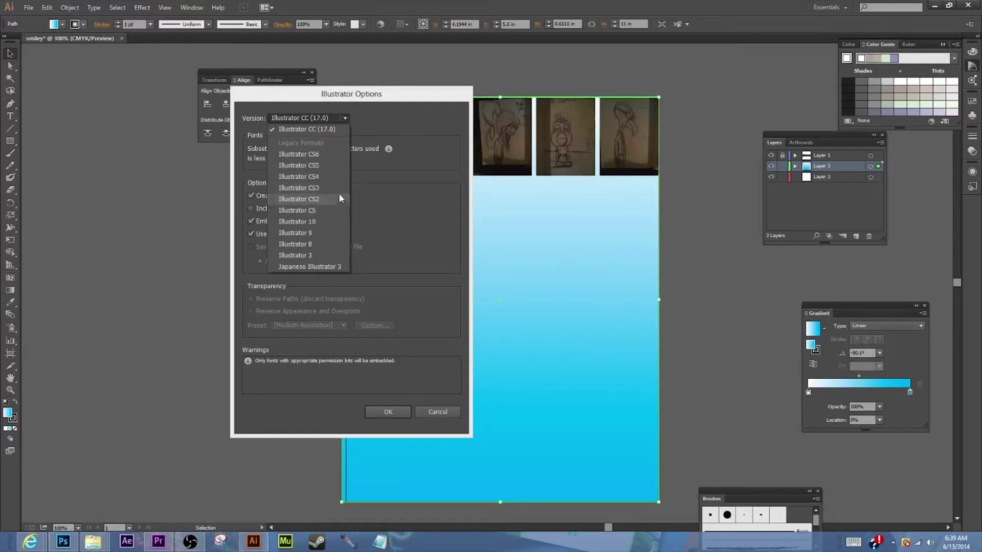
pyautogui.click(430, 268)
pyautogui.click(388, 412)
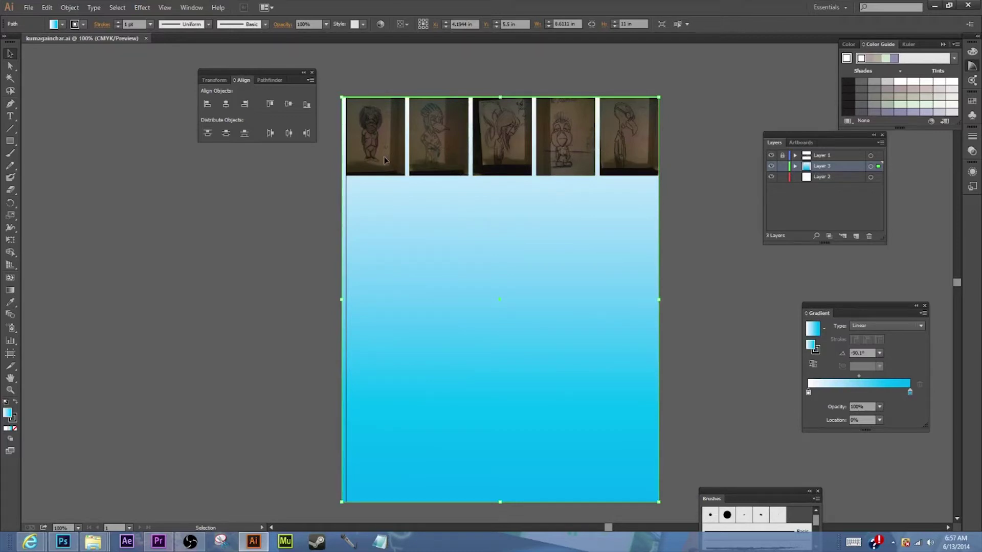
# - Unlock Layer 1, make it the active layer and select the first sketch in the row
pyautogui.click(781, 157)
pyautogui.click(833, 158)
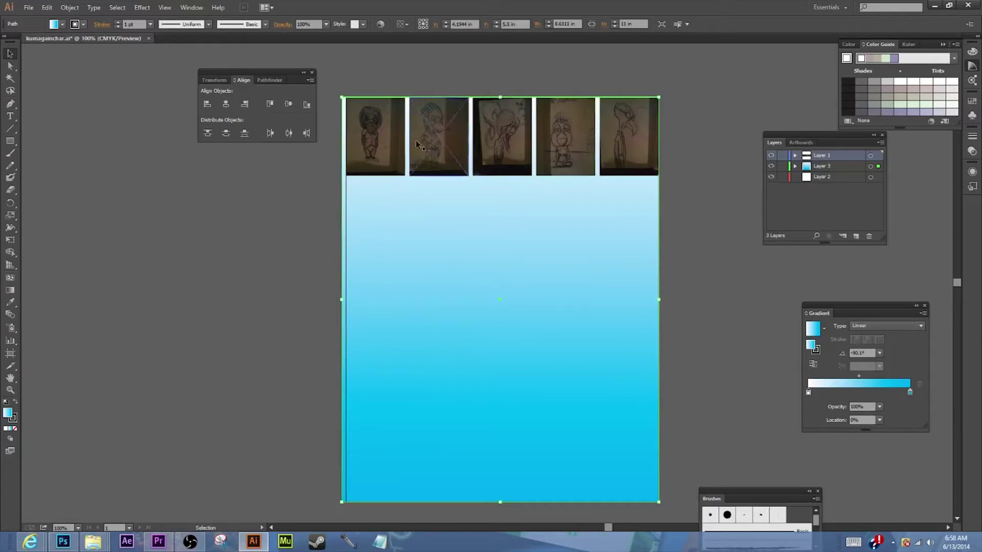
pyautogui.click(381, 157)
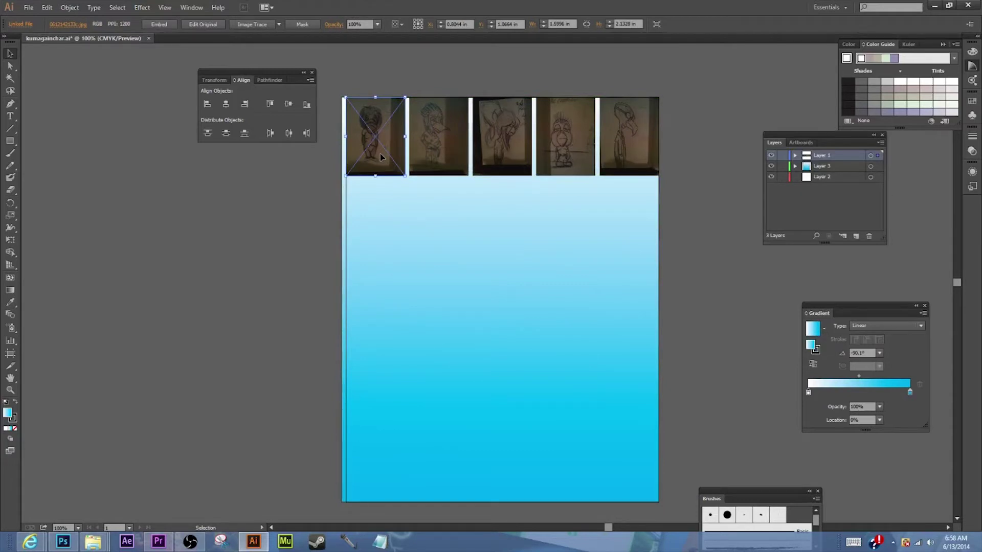
# - Try moving the first sketch to the middle of the artboard and undo the move
pyautogui.moveTo(380, 153); pyautogui.dragTo(513, 333)
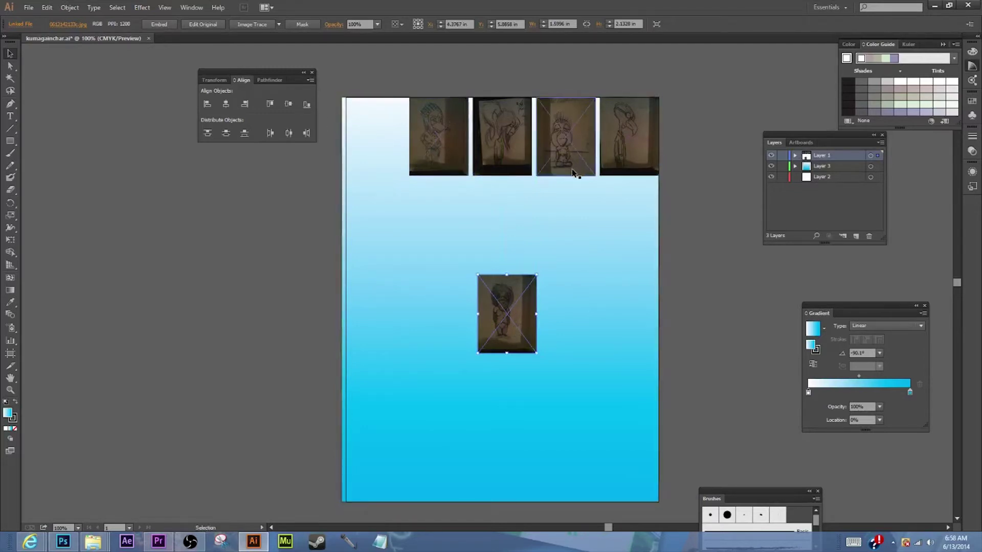
pyautogui.press('ctrl')
pyautogui.press('ctrl')
pyautogui.hotkey('ctrl', 'z')
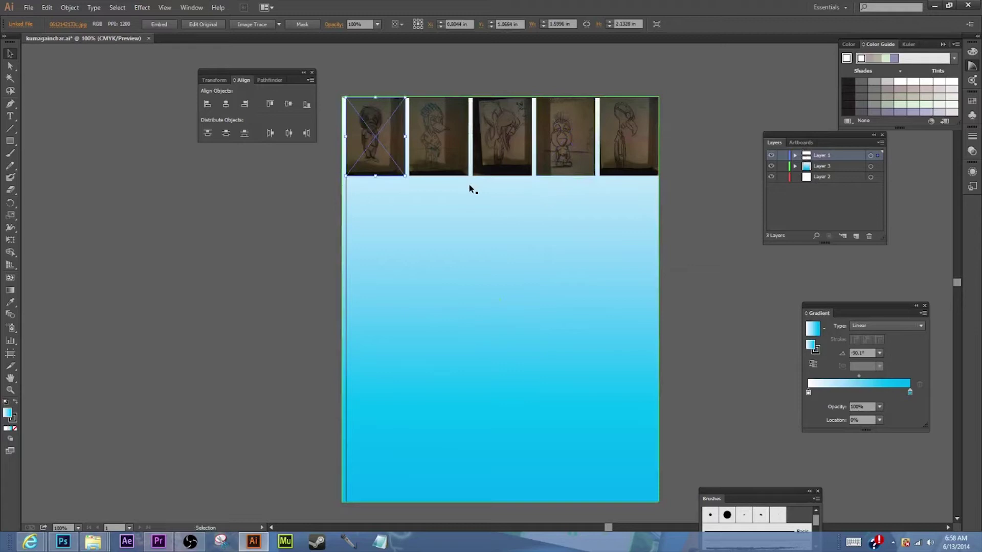
pyautogui.rightClick(378, 160)
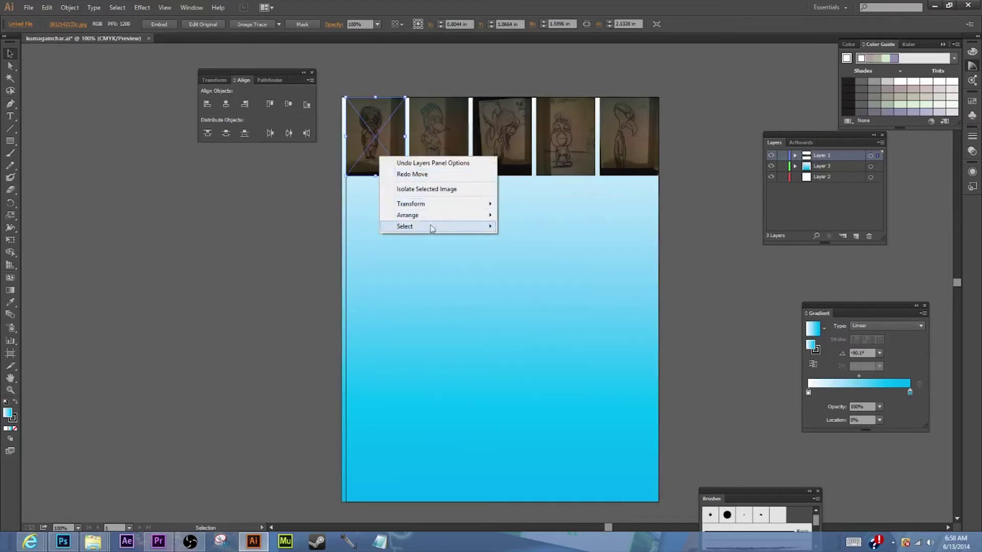
pyautogui.moveTo(394, 215)
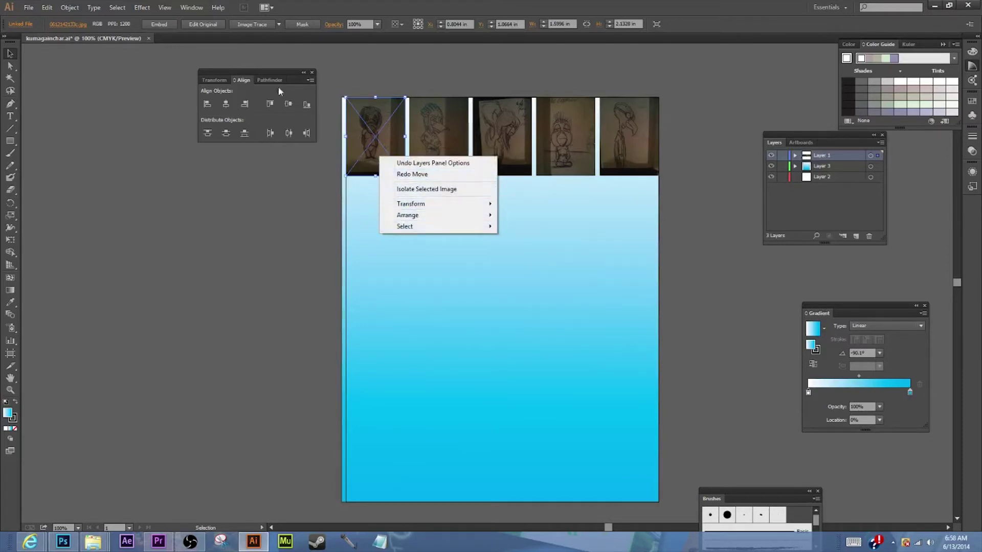
pyautogui.click(49, 13)
pyautogui.click(49, 13)
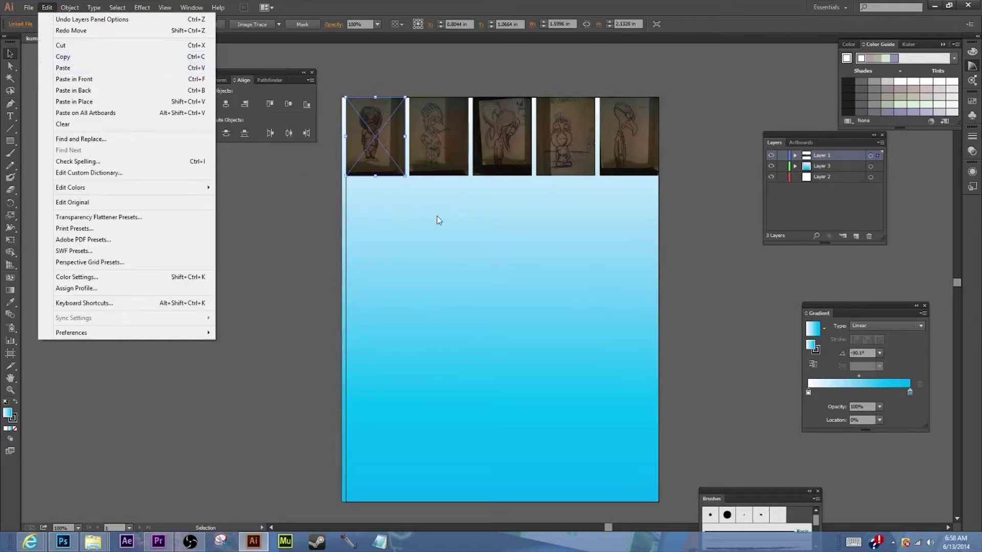
pyautogui.click(368, 215)
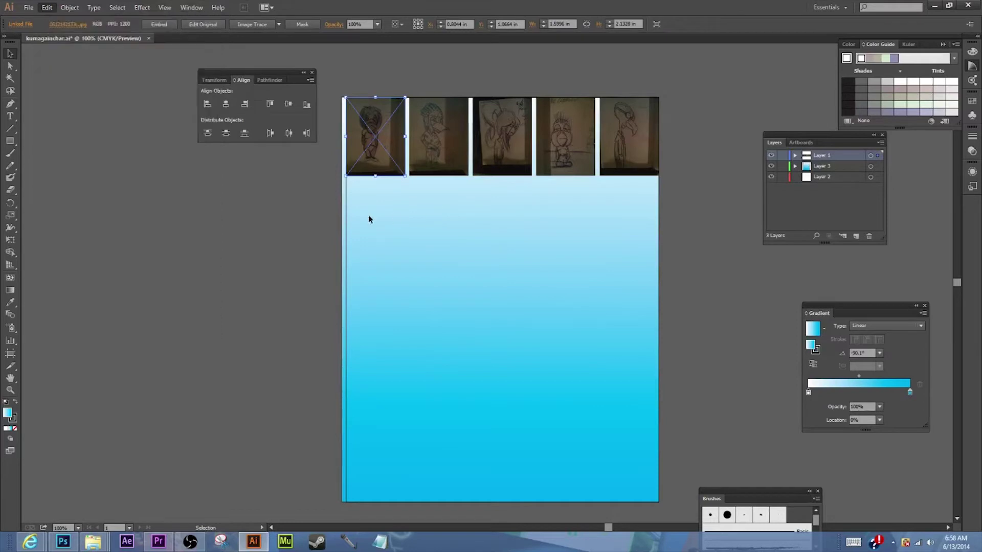
pyautogui.click(368, 215)
# - Select the gradient background and shift it slightly upward on the artboard
pyautogui.click(370, 144)
pyautogui.click(419, 289)
pyautogui.moveTo(386, 328); pyautogui.dragTo(460, 338)
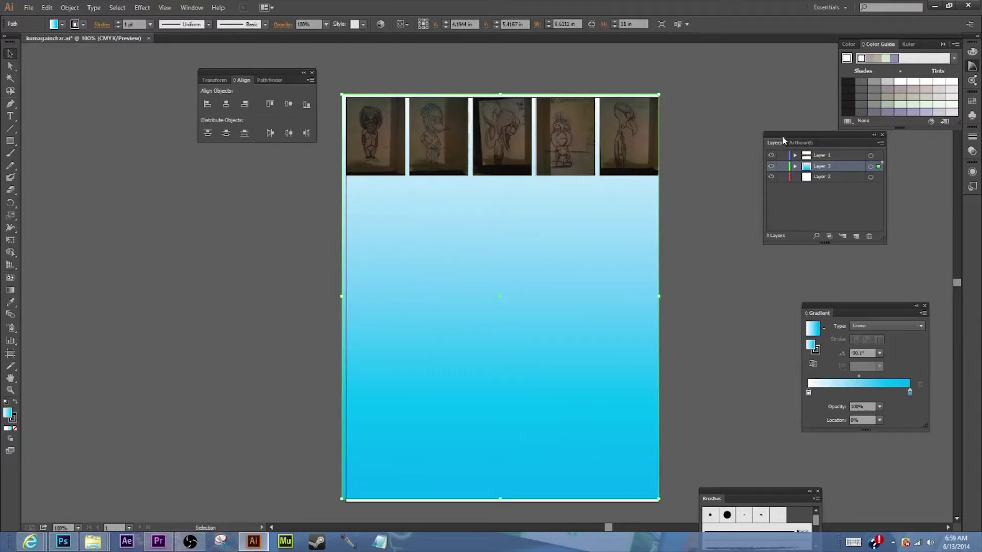
# - Toggle the visibility of Layer 3 to check that it holds the gradient background, leaving the layer visible
pyautogui.click(771, 166)
pyautogui.click(771, 167)
pyautogui.click(771, 167)
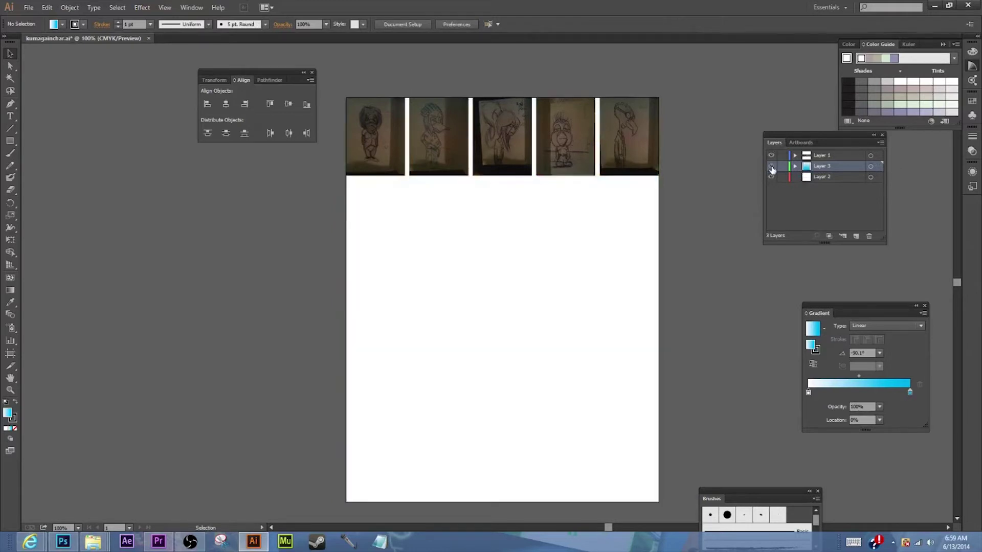
pyautogui.click(771, 167)
pyautogui.click(771, 167)
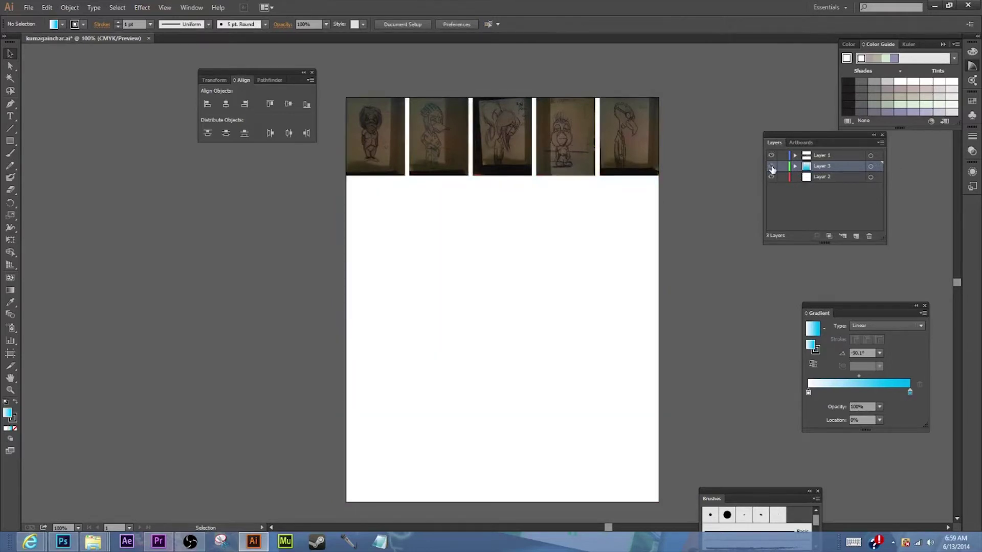
pyautogui.click(771, 167)
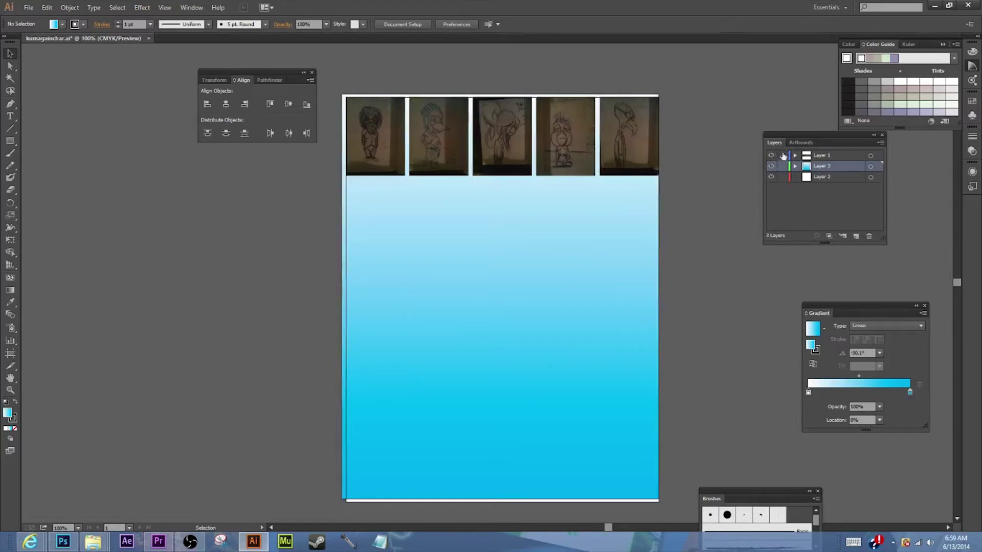
# - Lock Layer 3, copy the first sketch in the row from Layer 1 and lock Layer 1 as well
pyautogui.click(782, 166)
pyautogui.click(834, 155)
pyautogui.click(357, 150)
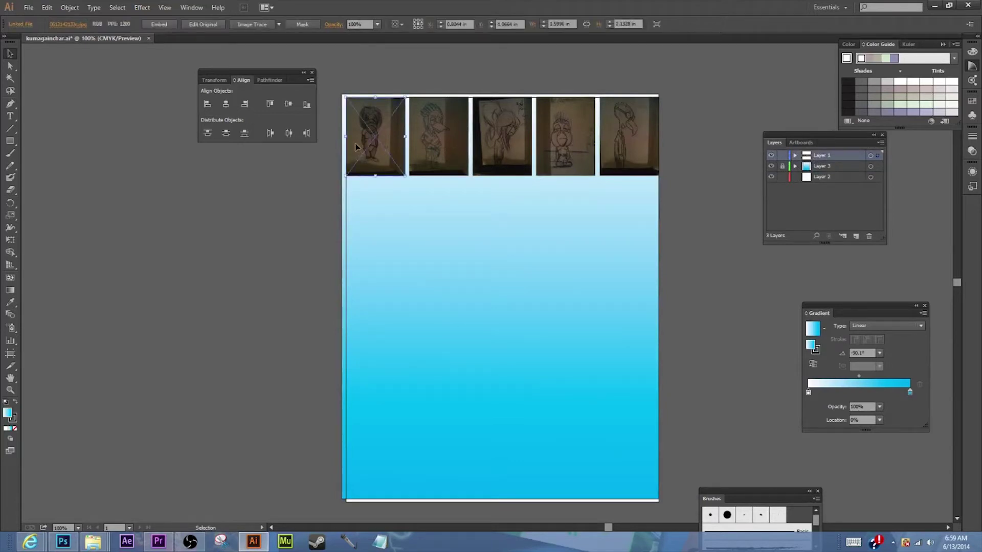
pyautogui.press('a')
pyautogui.press('v')
pyautogui.click(782, 155)
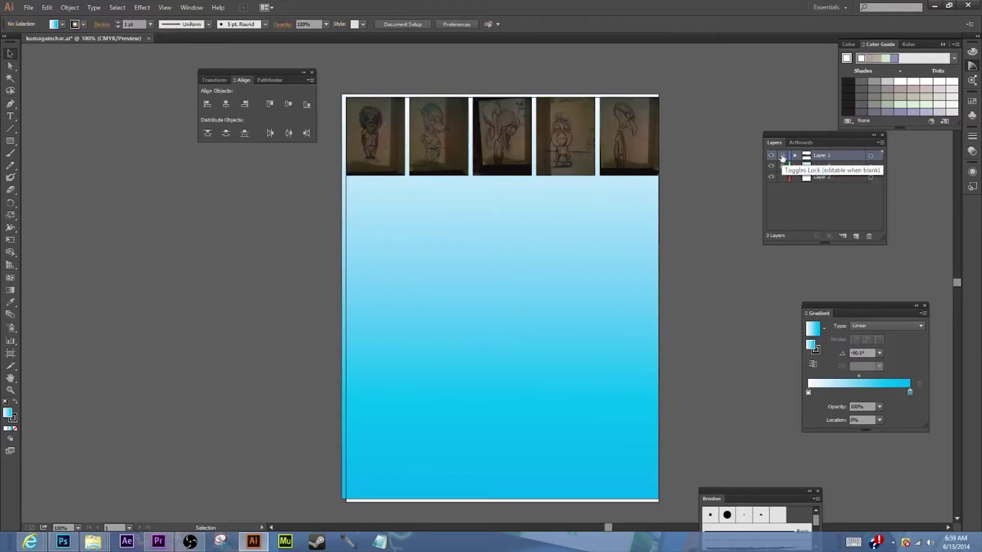
# - Create a new layer above Layer 1 and paste the copied first sketch into it
pyautogui.click(856, 236)
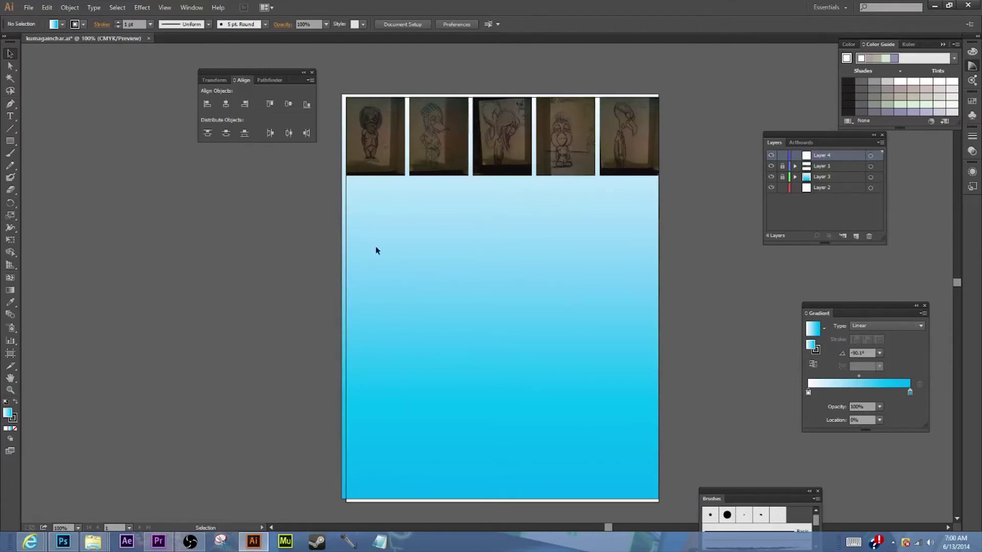
pyautogui.click(49, 8)
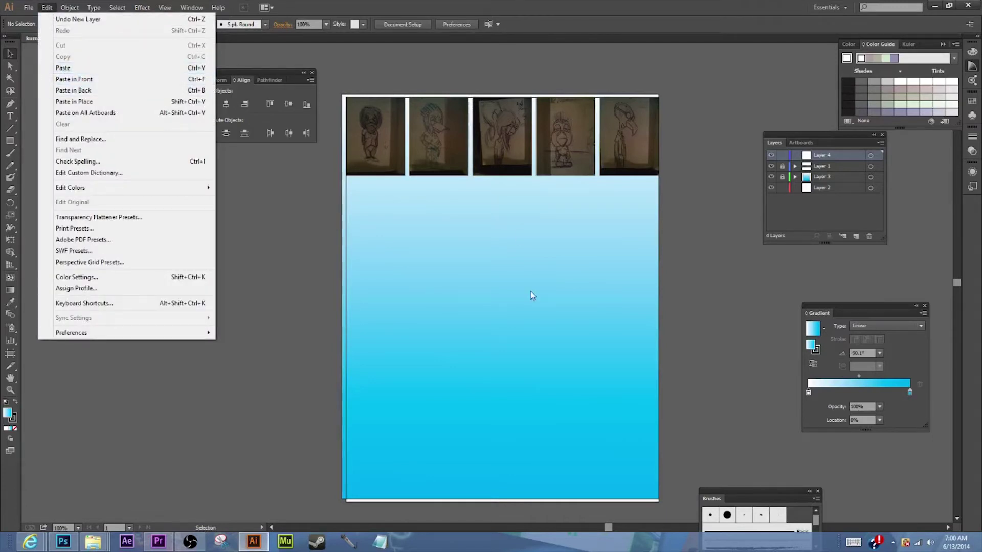
pyautogui.click(392, 289)
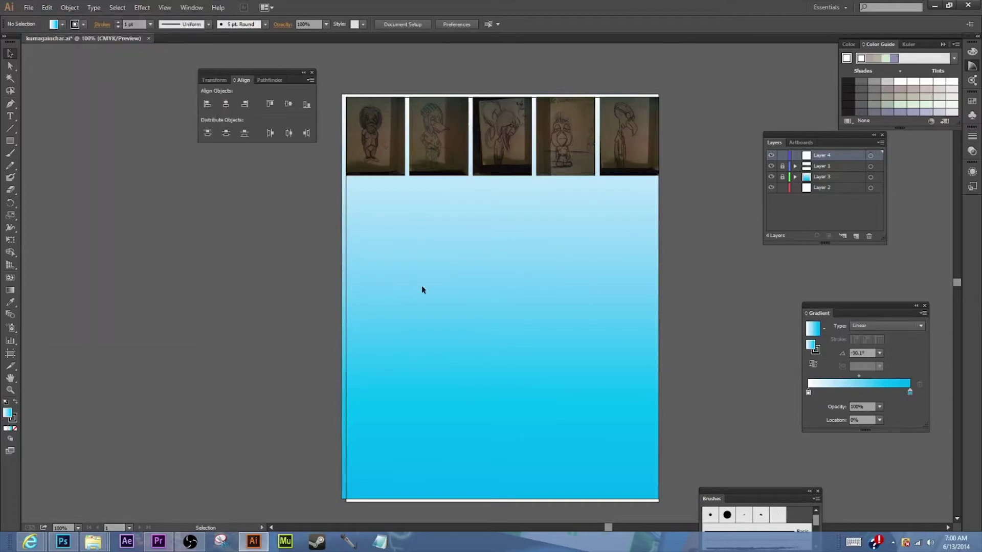
pyautogui.hotkey('ctrl', 'v')
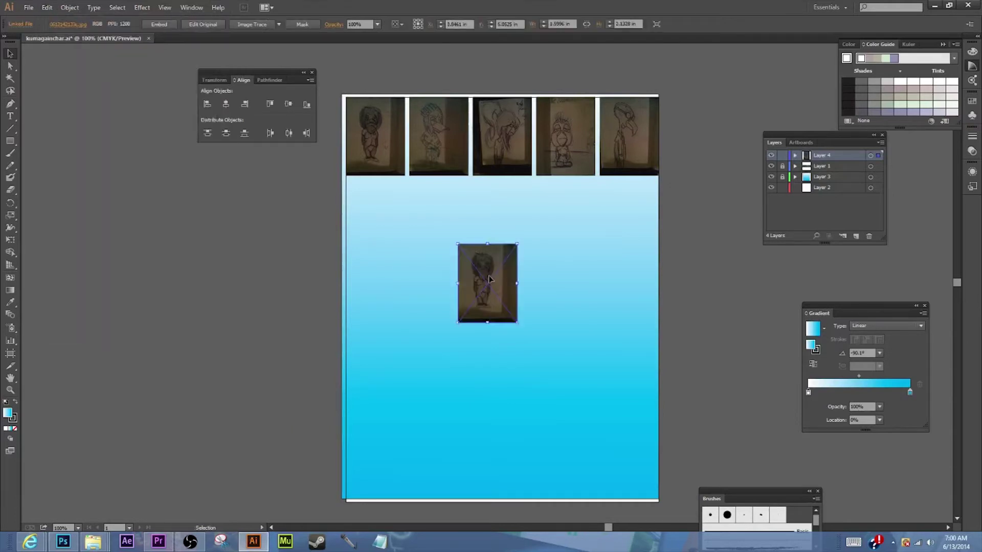
# - Enlarge the pasted sketch proportionally to about 6.18 × 8.24 in and center it in the area below the sketch row
pyautogui.moveTo(493, 289)
pyautogui.mouseDown()
pyautogui.moveTo(464, 385)
pyautogui.moveTo(433, 416)
pyautogui.mouseUp()
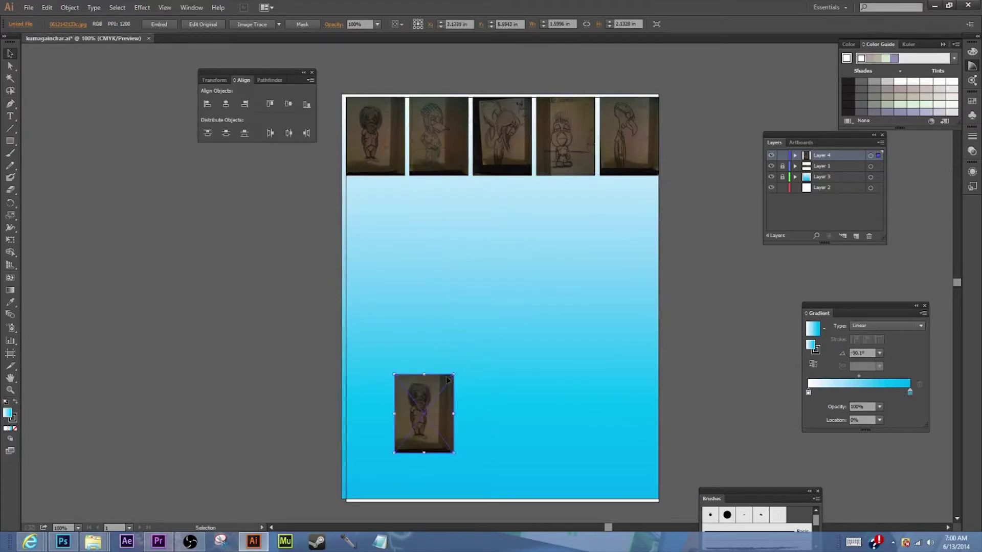
pyautogui.moveTo(454, 375); pyautogui.dragTo(659, 197)
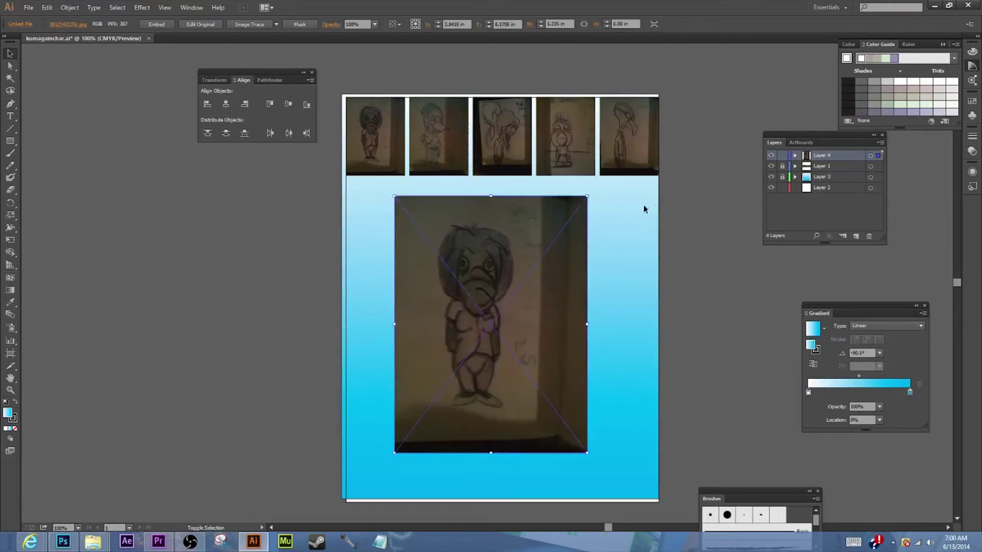
pyautogui.moveTo(392, 456); pyautogui.dragTo(373, 481)
pyautogui.moveTo(587, 480); pyautogui.dragTo(600, 498)
pyautogui.moveTo(554, 405)
pyautogui.mouseDown()
pyautogui.moveTo(565, 374)
pyautogui.moveTo(571, 395)
pyautogui.mouseUp()
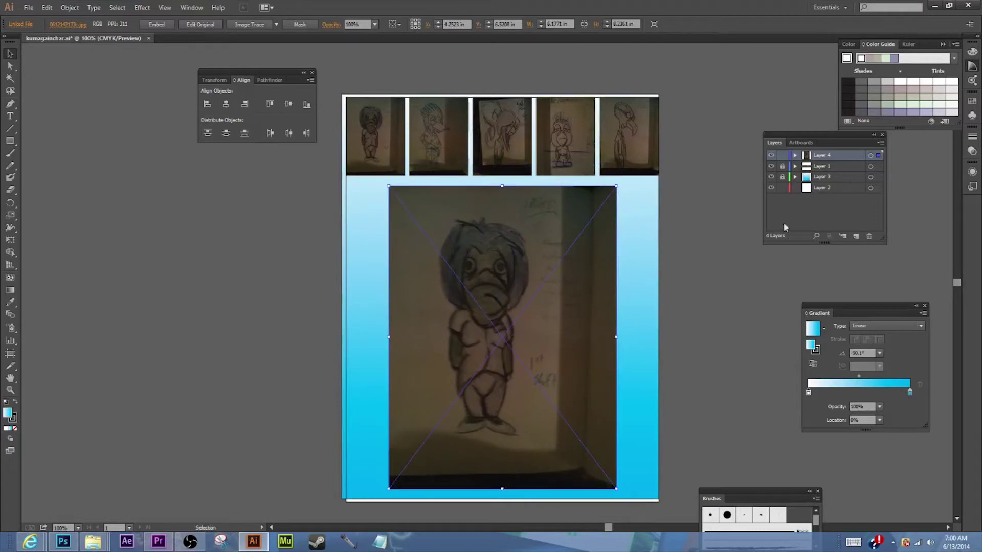
# - Unlock Layer 3, stretch the gradient rectangle past the artboard's bottom and right edges to about 8.75 × 11.2 in, and relock the layer
pyautogui.click(834, 176)
pyautogui.click(781, 176)
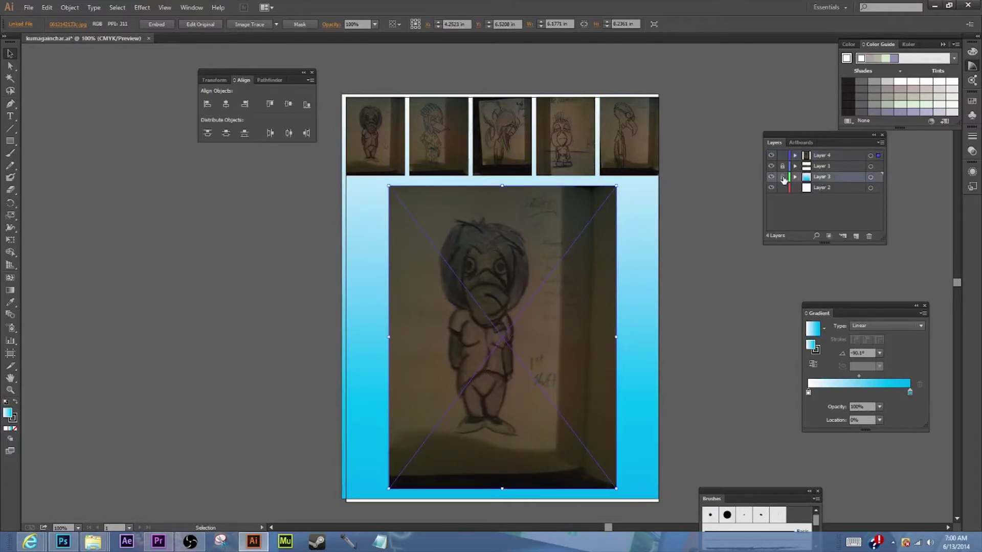
pyautogui.moveTo(632, 312); pyautogui.dragTo(632, 313)
pyautogui.click(632, 313)
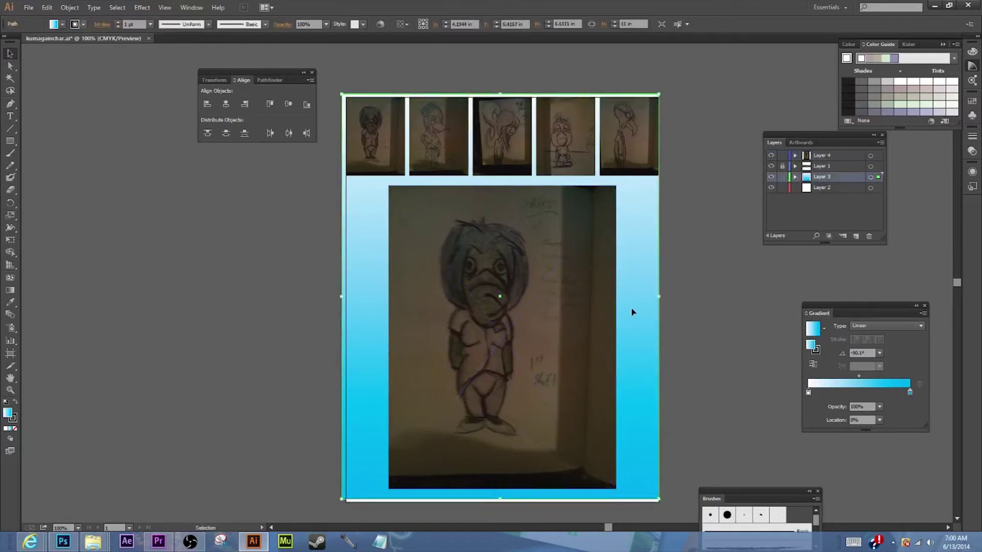
pyautogui.moveTo(501, 500); pyautogui.dragTo(501, 507)
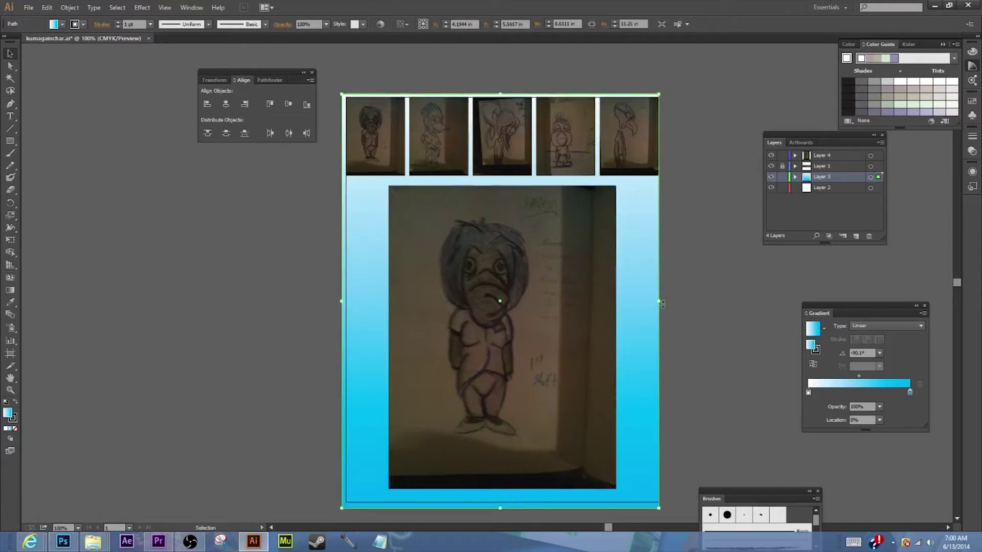
pyautogui.moveTo(661, 304); pyautogui.dragTo(664, 301)
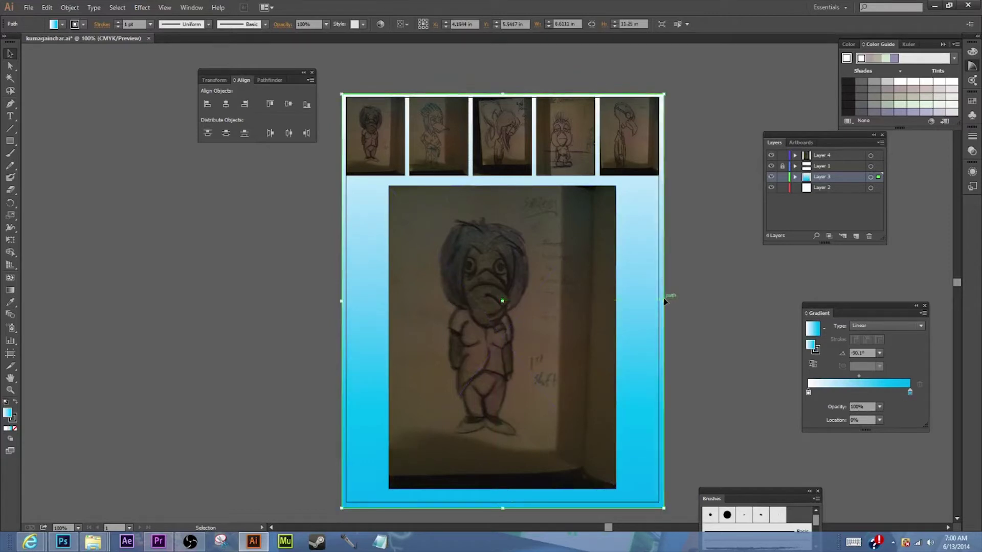
pyautogui.click(783, 177)
# - Try Paintbrush strokes over the large sketch's hair on Layer 4 and undo them
pyautogui.click(827, 155)
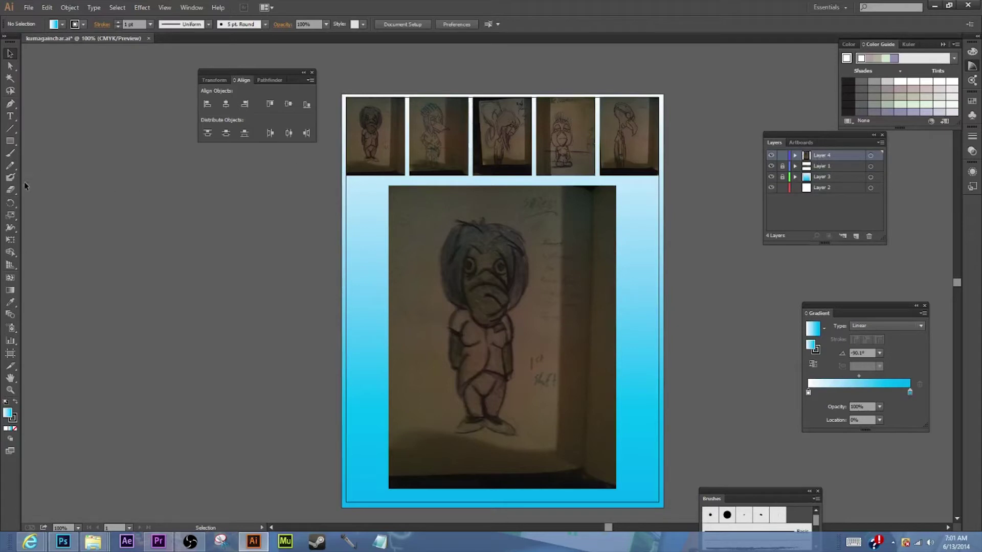
pyautogui.click(9, 155)
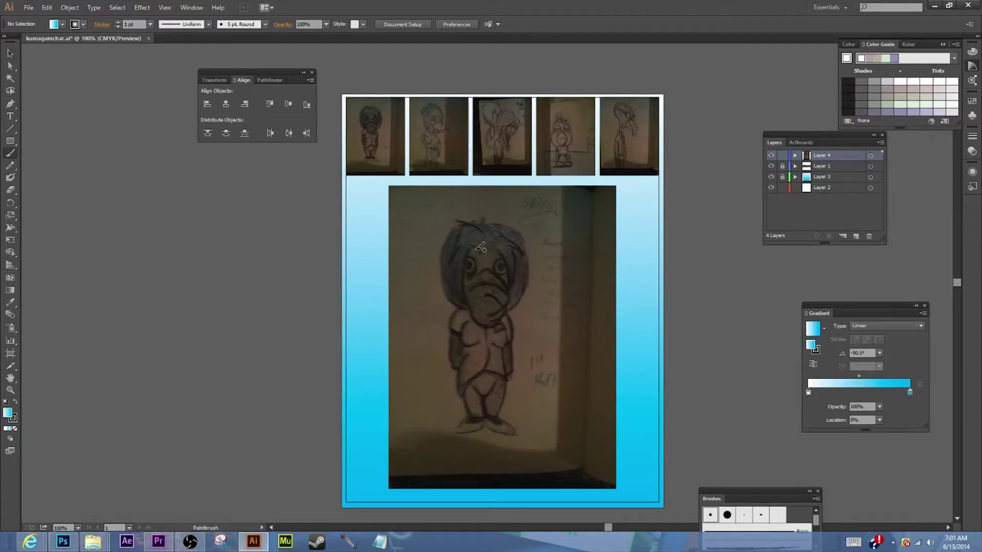
pyautogui.moveTo(482, 250); pyautogui.dragTo(464, 240)
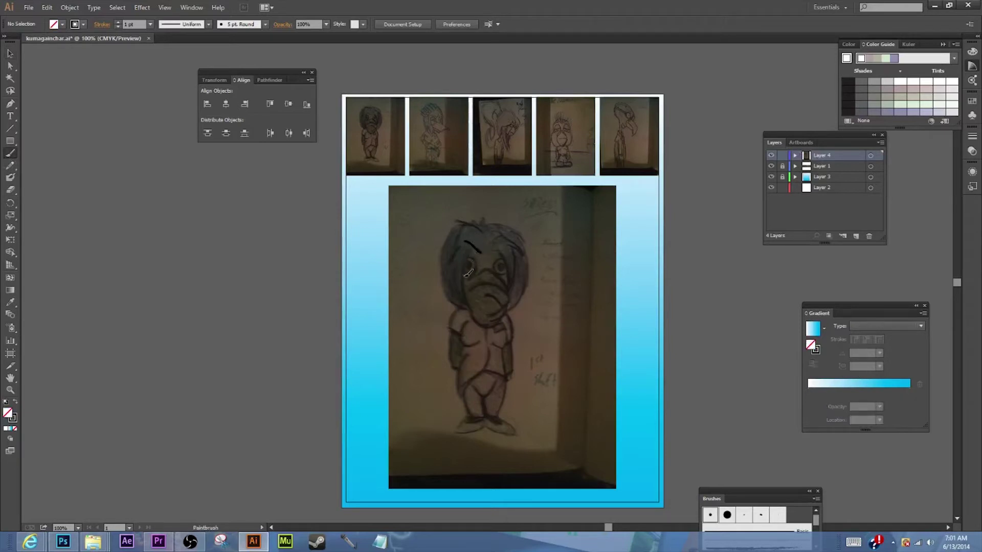
pyautogui.moveTo(472, 248)
pyautogui.mouseDown()
pyautogui.moveTo(468, 306)
pyautogui.moveTo(454, 275)
pyautogui.moveTo(449, 295)
pyautogui.moveTo(462, 248)
pyautogui.mouseUp()
pyautogui.hotkey('ctrl', 'z')
pyautogui.hotkey('ctrl', 'z')
pyautogui.hotkey('ctrl', 'z')
pyautogui.hotkey('ctrl', 'z')
pyautogui.hotkey('ctrl', 'z')
pyautogui.hotkey('ctrl', 'z')
pyautogui.hotkey('ctrl', 'z')
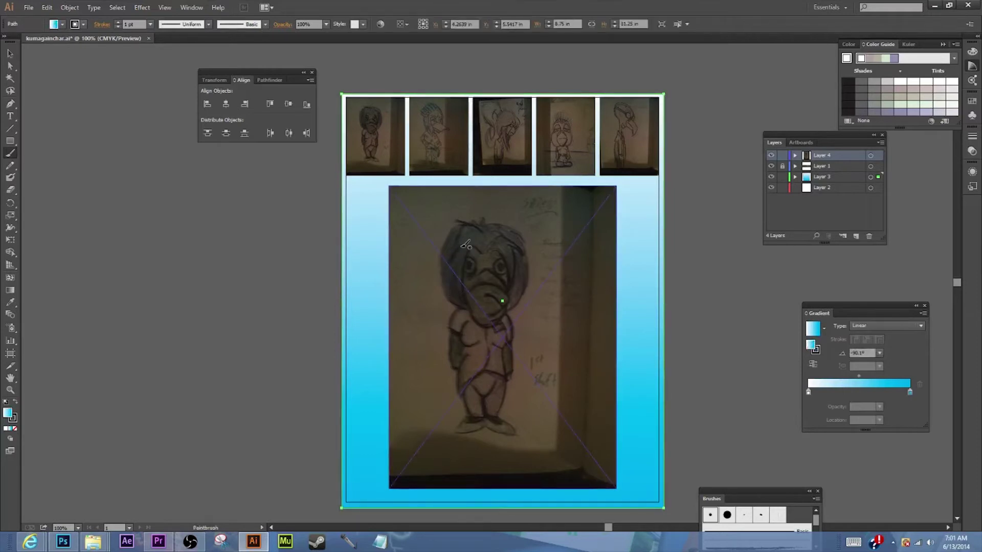
# - Target Layer 4 and set the opacity of its large sketch to 50%
pyautogui.click(870, 156)
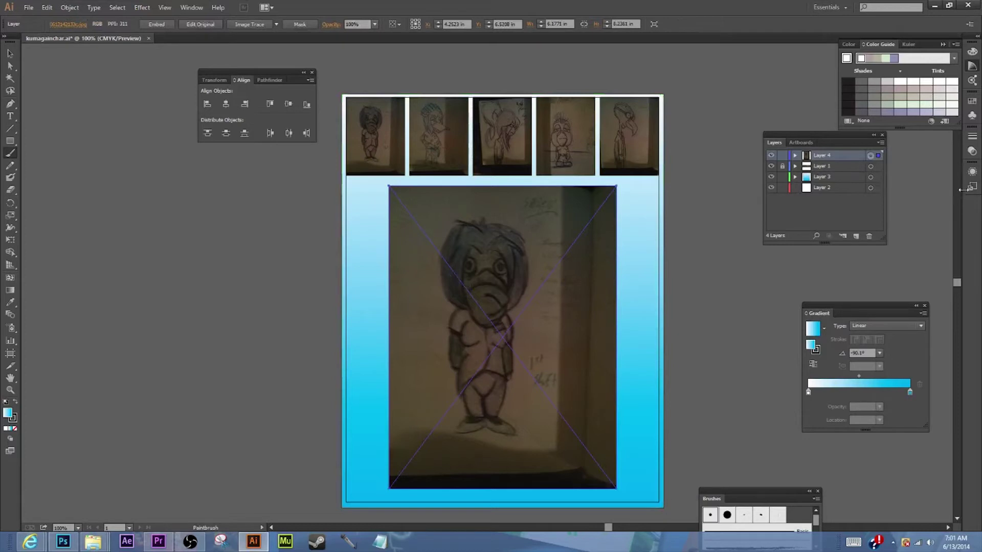
pyautogui.click(972, 173)
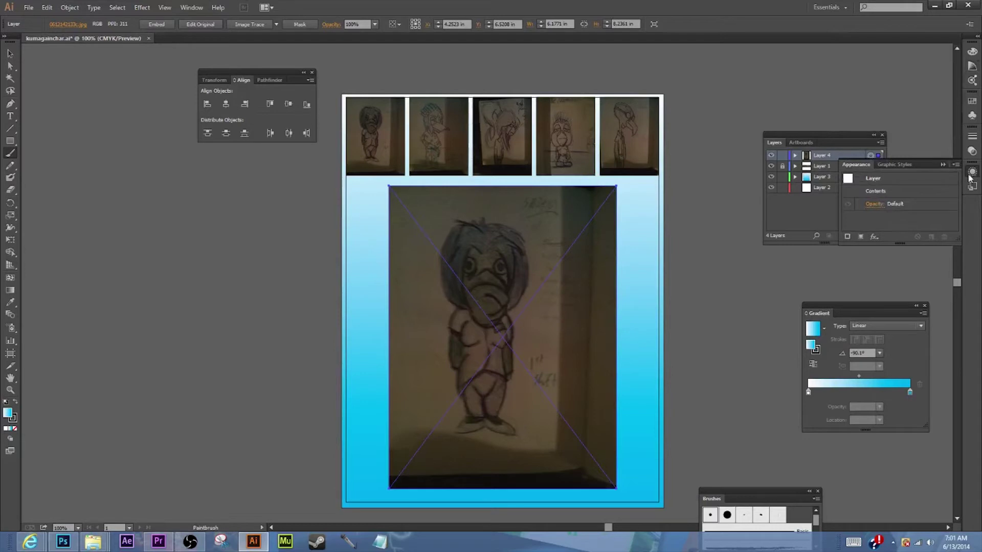
pyautogui.click(871, 204)
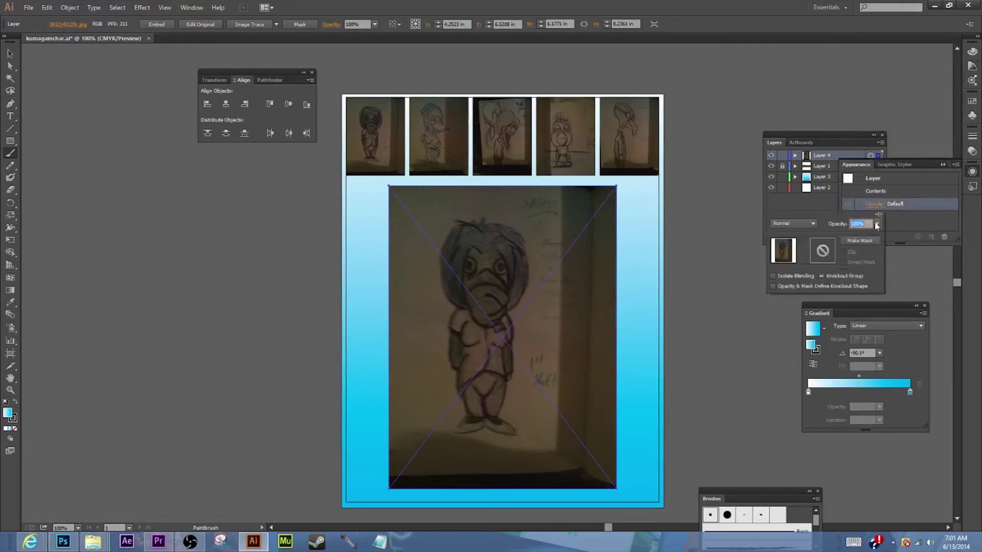
pyautogui.click(878, 224)
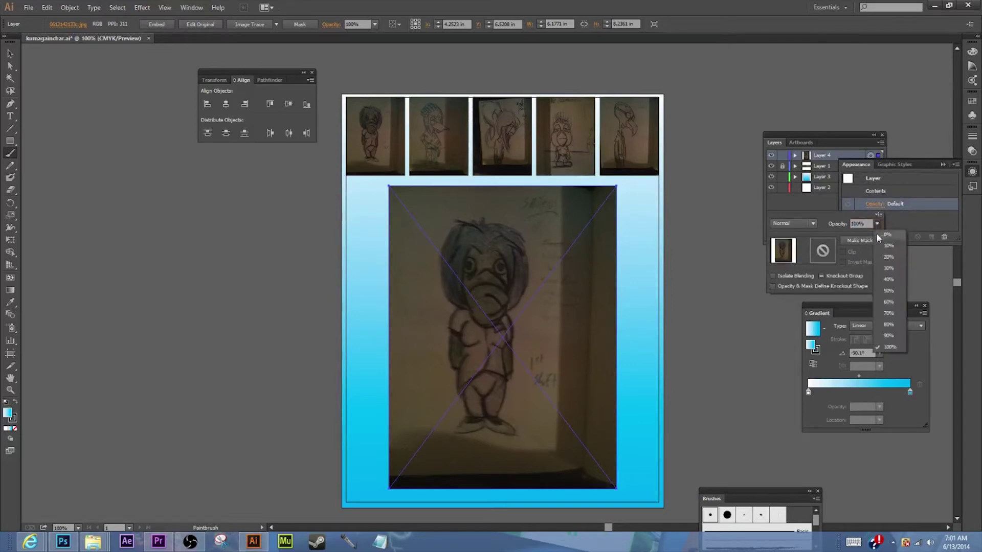
pyautogui.click(886, 293)
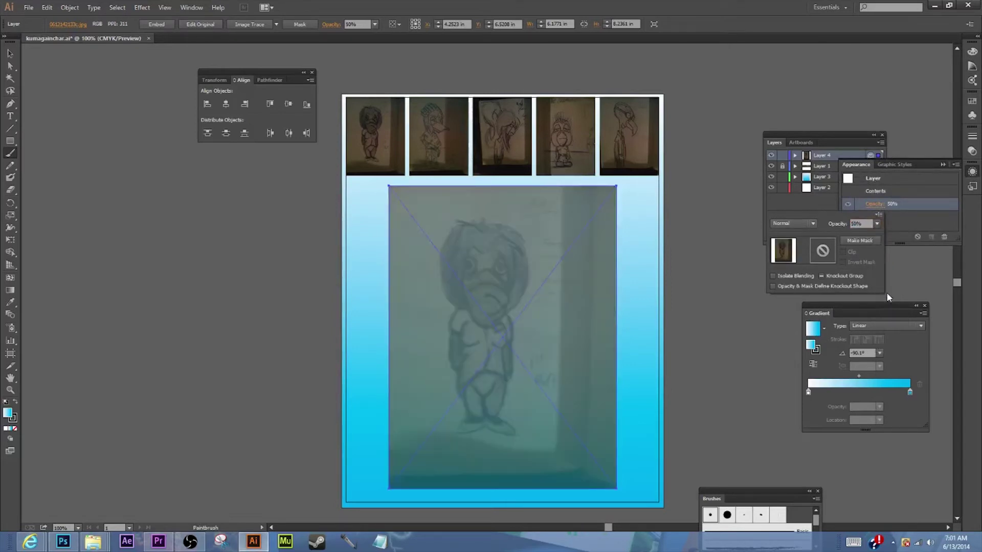
# - Try opacities of 10%, 30% and 40% on Layer 4 and return it to 50%
pyautogui.click(878, 225)
pyautogui.click(887, 245)
pyautogui.click(877, 225)
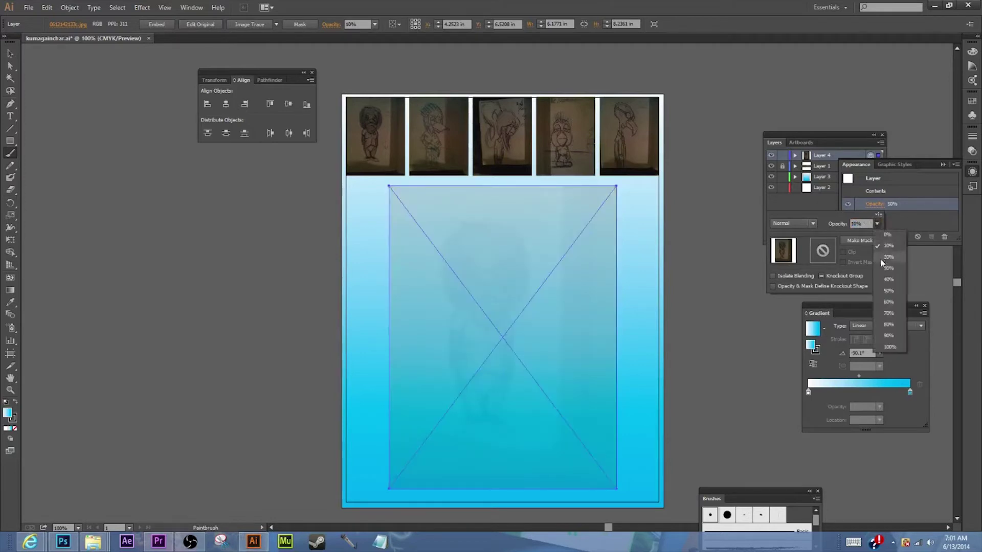
pyautogui.click(883, 267)
pyautogui.click(877, 225)
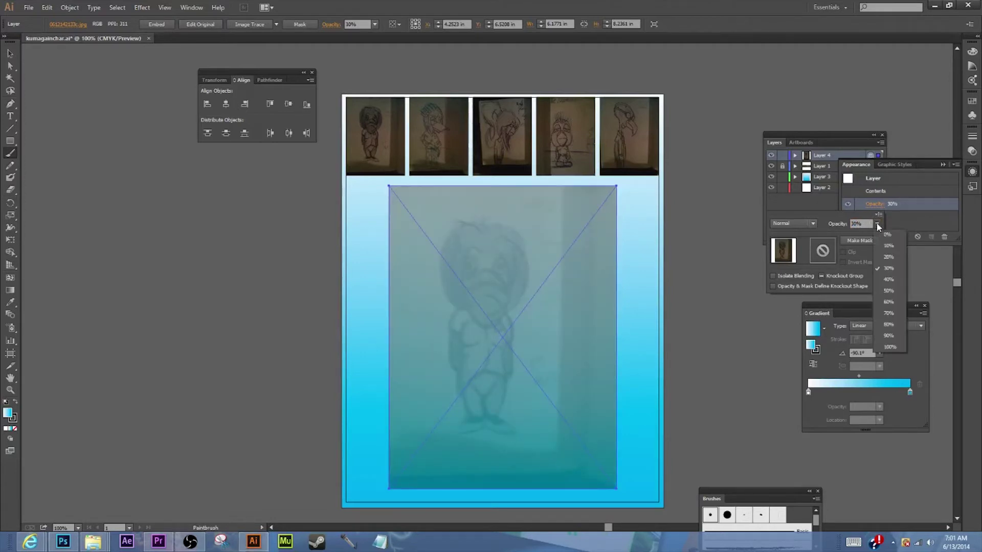
pyautogui.click(883, 277)
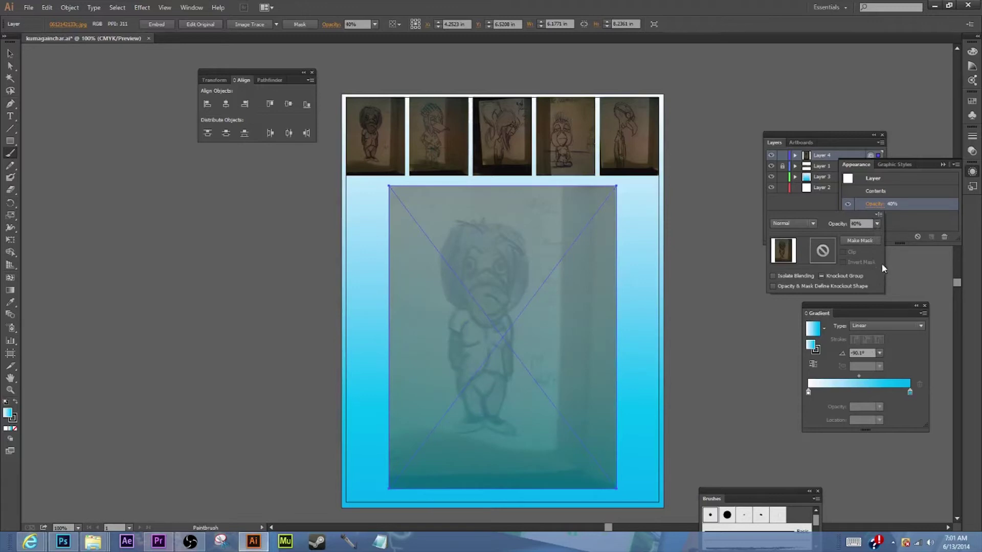
pyautogui.click(877, 225)
pyautogui.click(884, 291)
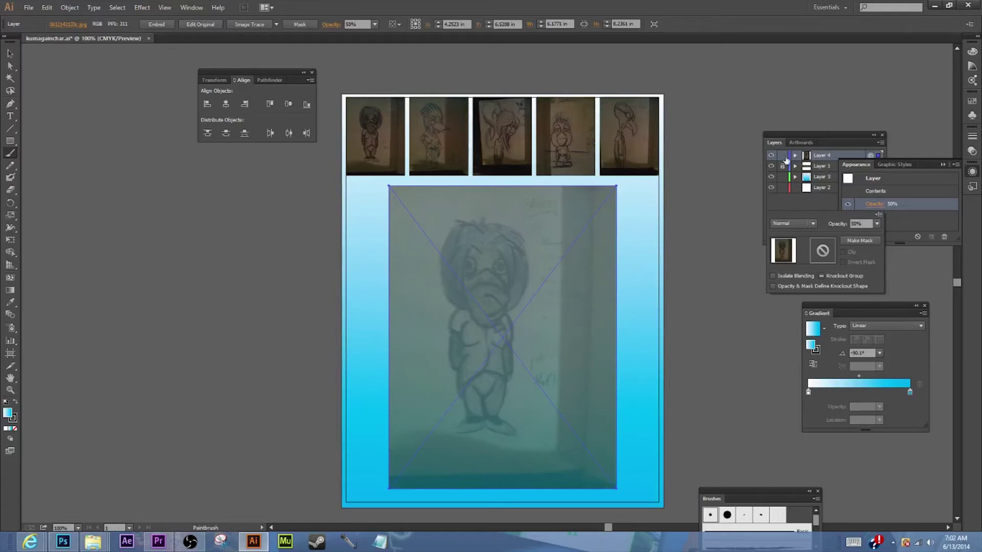
pyautogui.click(783, 157)
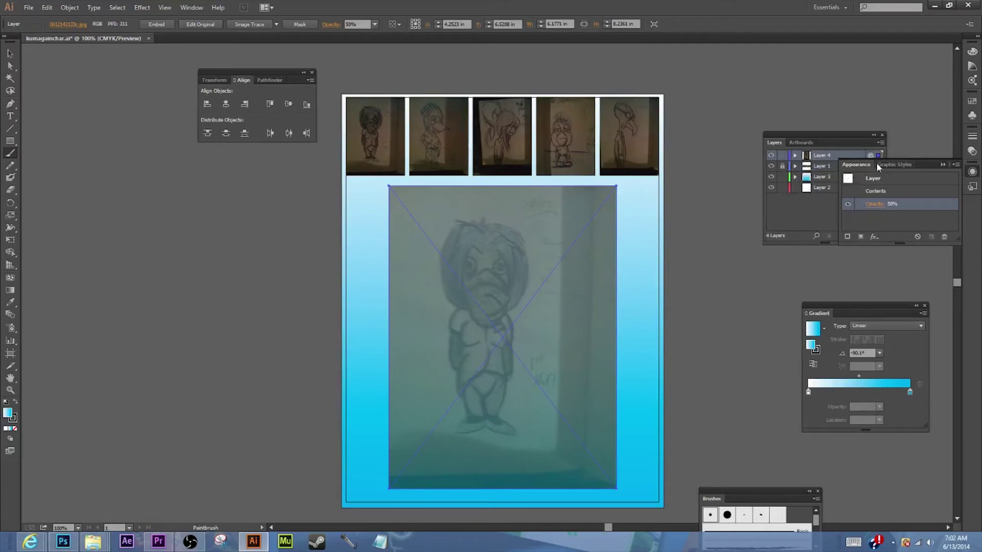
# - Add a new empty layer above Layer 4 and lock Layer 4 so its sketch cannot be moved
pyautogui.click(971, 175)
pyautogui.click(970, 174)
pyautogui.click(970, 174)
pyautogui.click(970, 174)
pyautogui.click(969, 174)
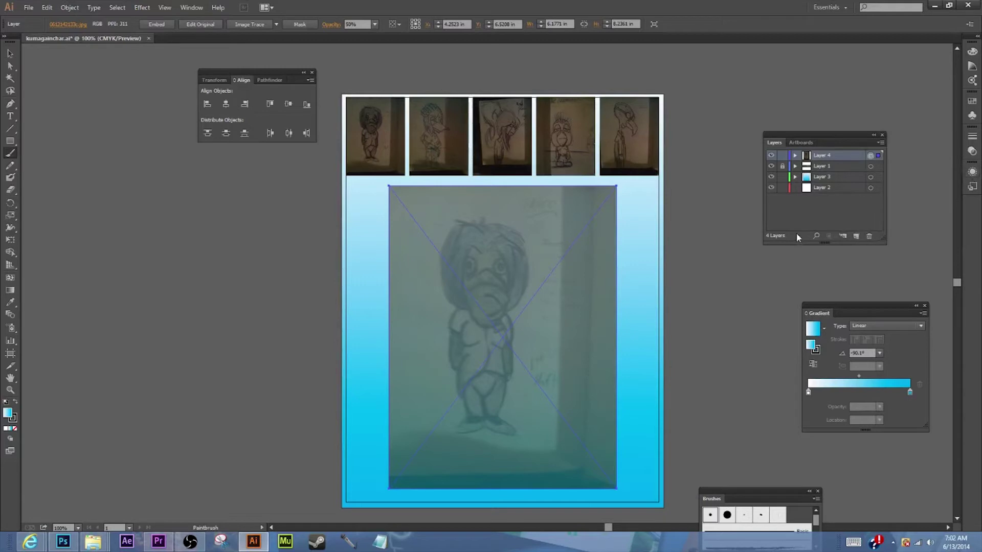
pyautogui.click(856, 236)
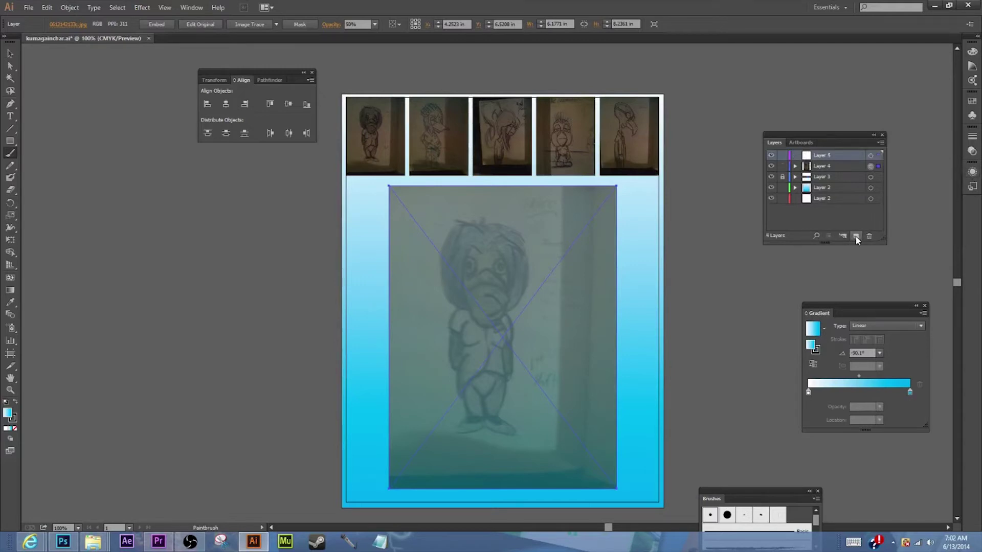
pyautogui.click(782, 166)
pyautogui.moveTo(486, 377); pyautogui.dragTo(553, 376)
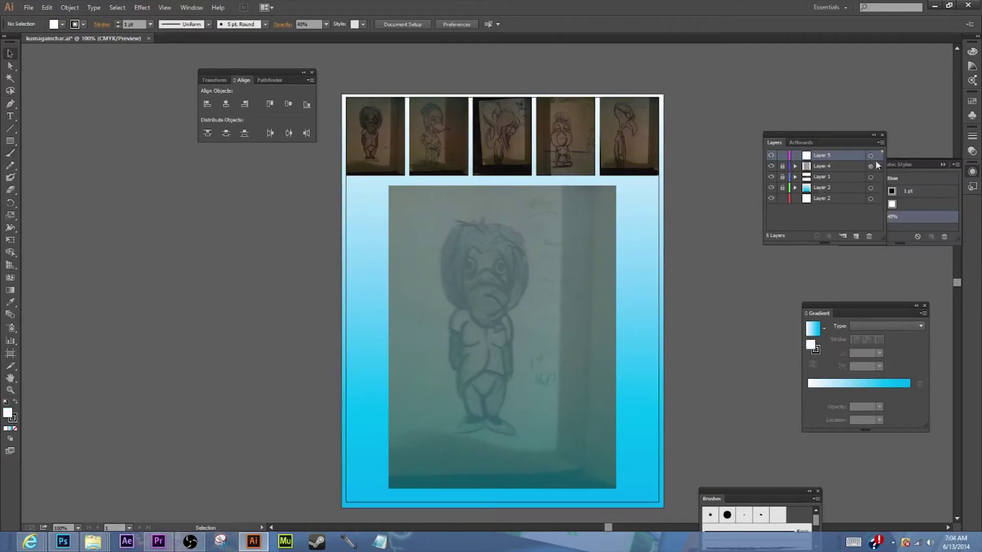
# - Try Paintbrush strokes over the large sketch's face and body on Layer 5, swapping the fill and stroke colours between them
pyautogui.click(11, 156)
pyautogui.moveTo(479, 253); pyautogui.dragTo(470, 242)
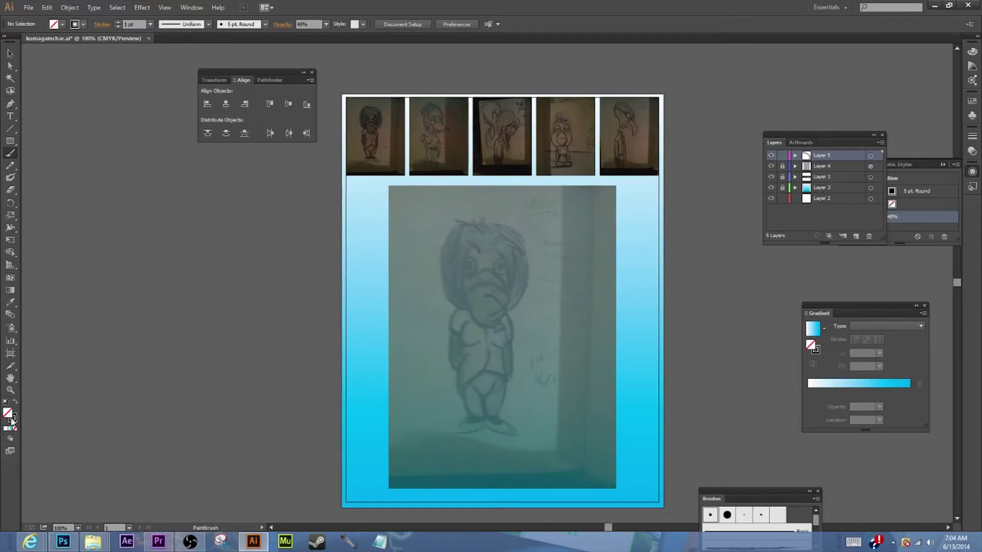
pyautogui.click(16, 401)
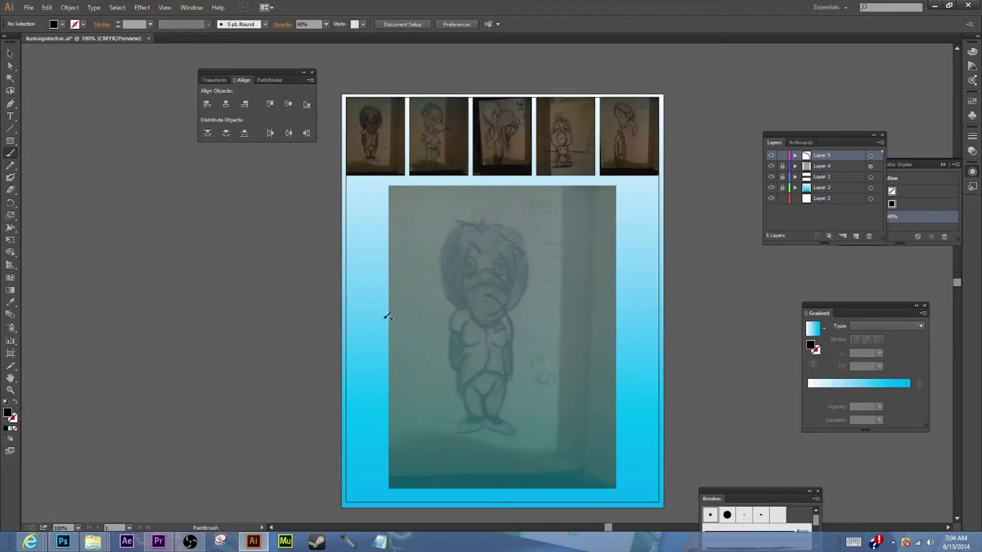
pyautogui.moveTo(500, 270)
pyautogui.mouseDown()
pyautogui.moveTo(477, 326)
pyautogui.moveTo(505, 367)
pyautogui.mouseUp()
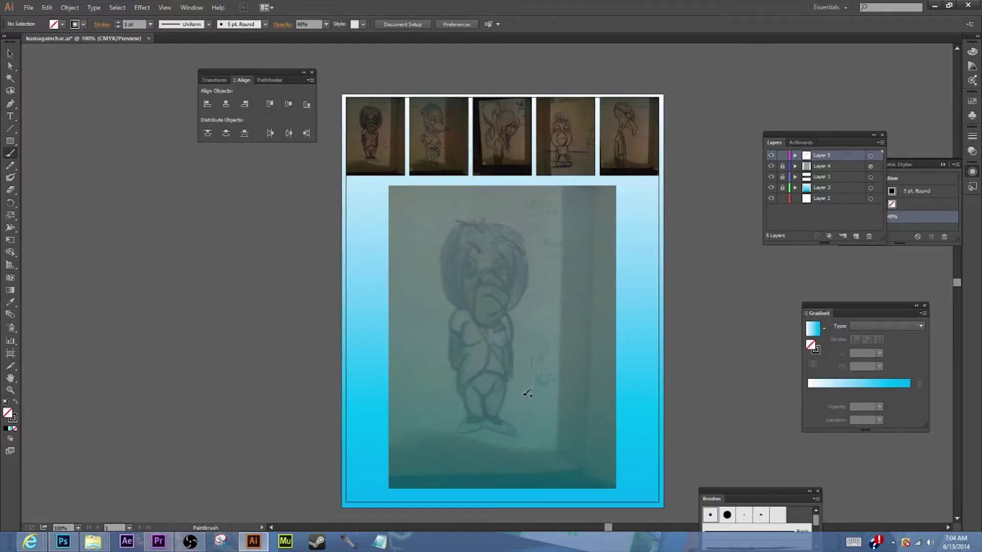
# - Set the opacity for new brush strokes to 100%
pyautogui.click(917, 214)
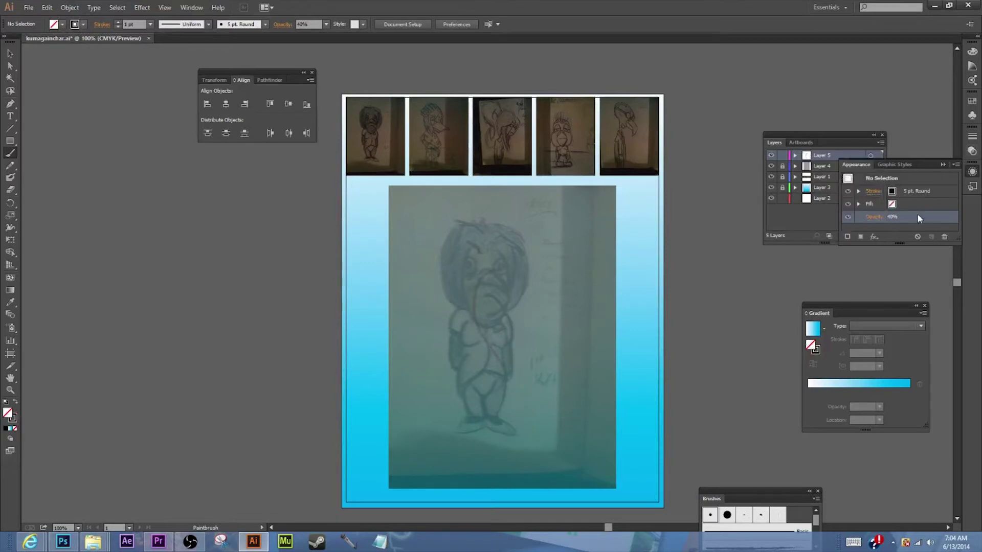
pyautogui.click(868, 218)
pyautogui.click(876, 236)
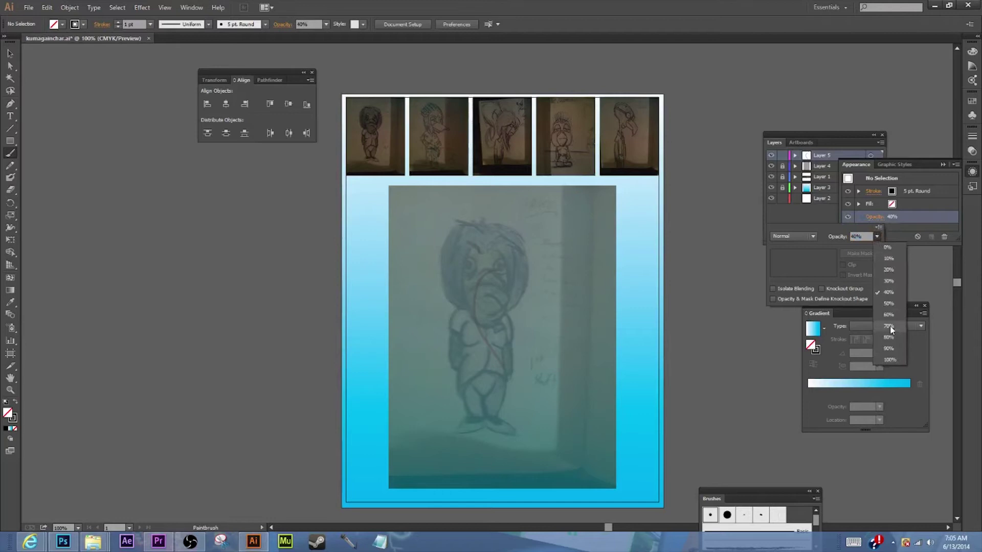
pyautogui.click(888, 360)
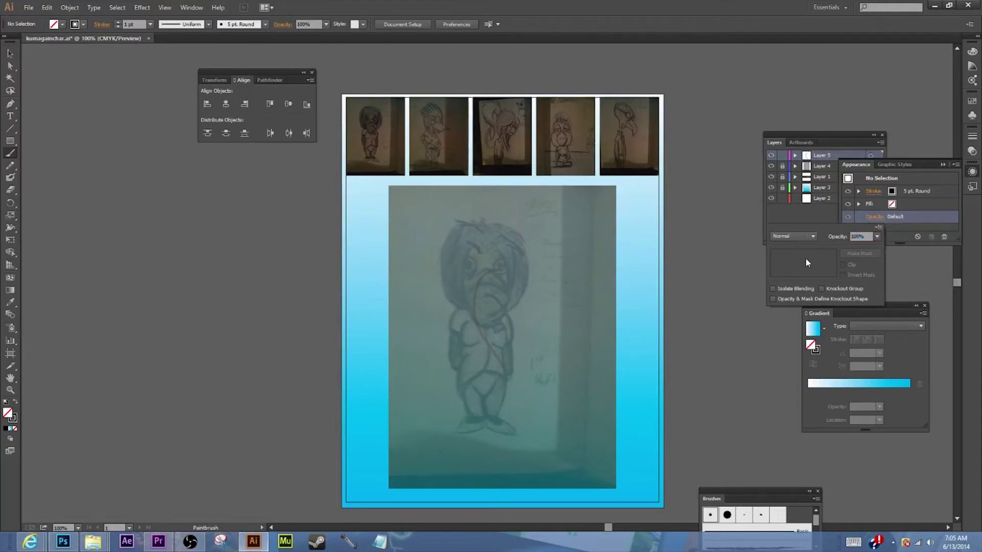
pyautogui.click(942, 213)
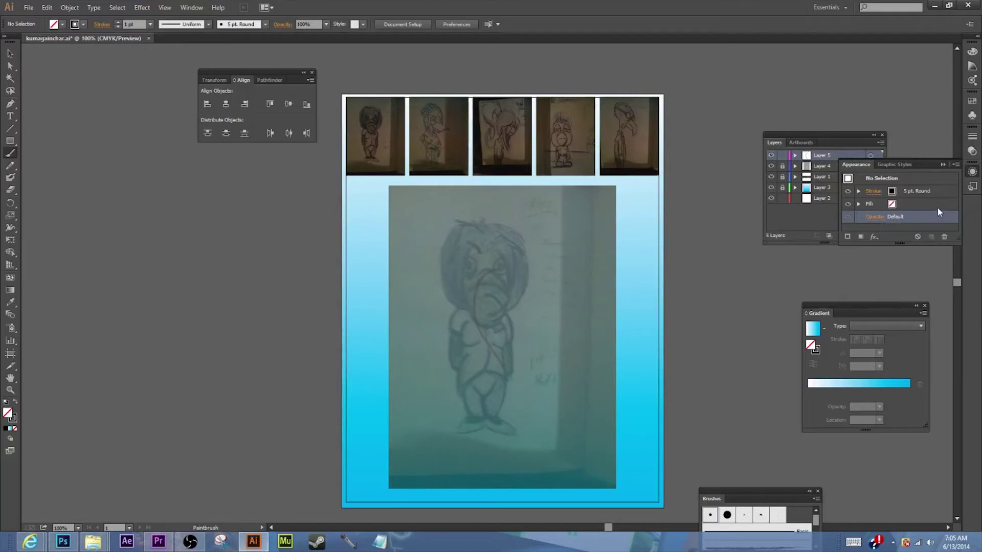
# - Paint a curved test stroke over the sketch's arm and delete all test strokes on Layer 5
pyautogui.moveTo(525, 319)
pyautogui.mouseDown()
pyautogui.moveTo(500, 341)
pyautogui.moveTo(509, 385)
pyautogui.mouseUp()
pyautogui.click(11, 53)
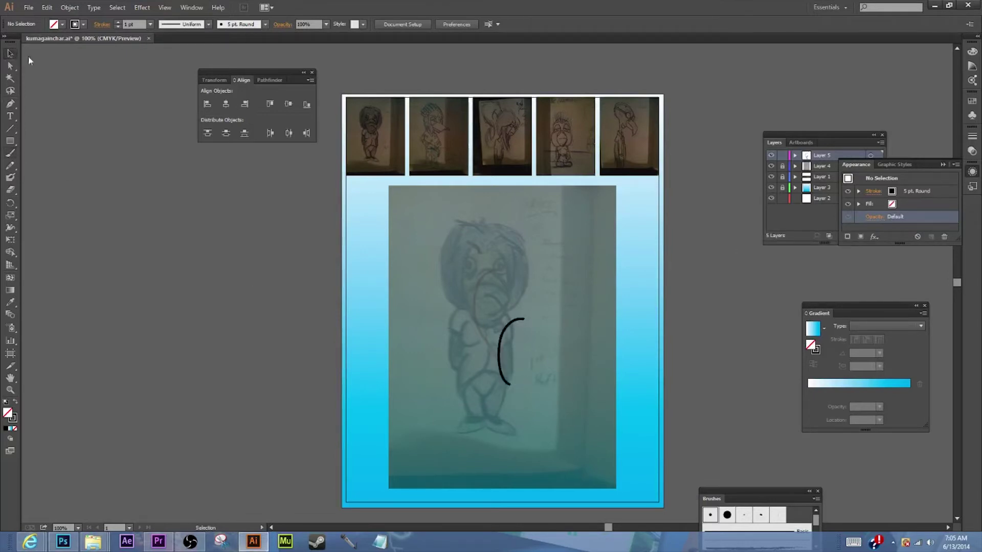
pyautogui.moveTo(391, 205)
pyautogui.mouseDown()
pyautogui.moveTo(636, 397)
pyautogui.moveTo(645, 433)
pyautogui.moveTo(569, 401)
pyautogui.moveTo(628, 413)
pyautogui.moveTo(609, 424)
pyautogui.mouseUp()
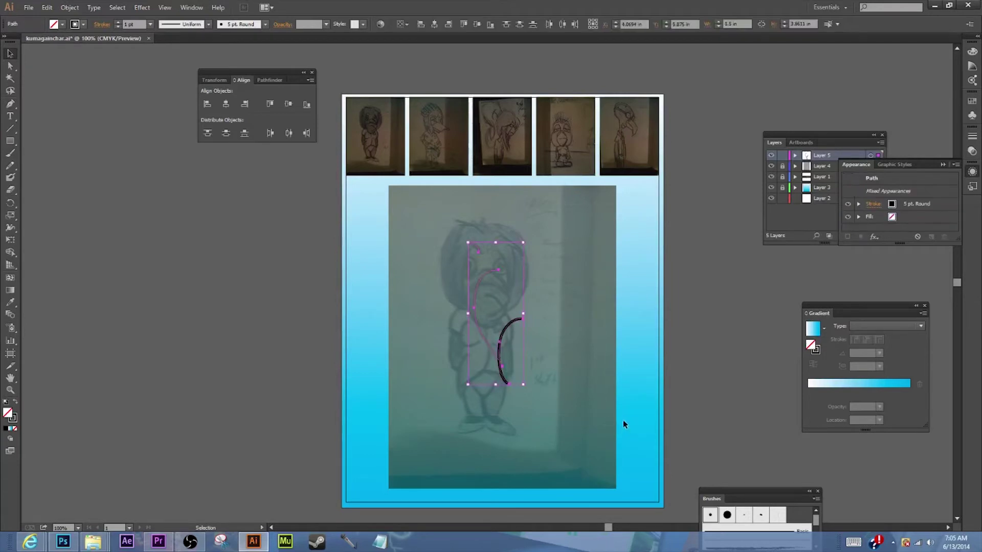
pyautogui.press('Delete')
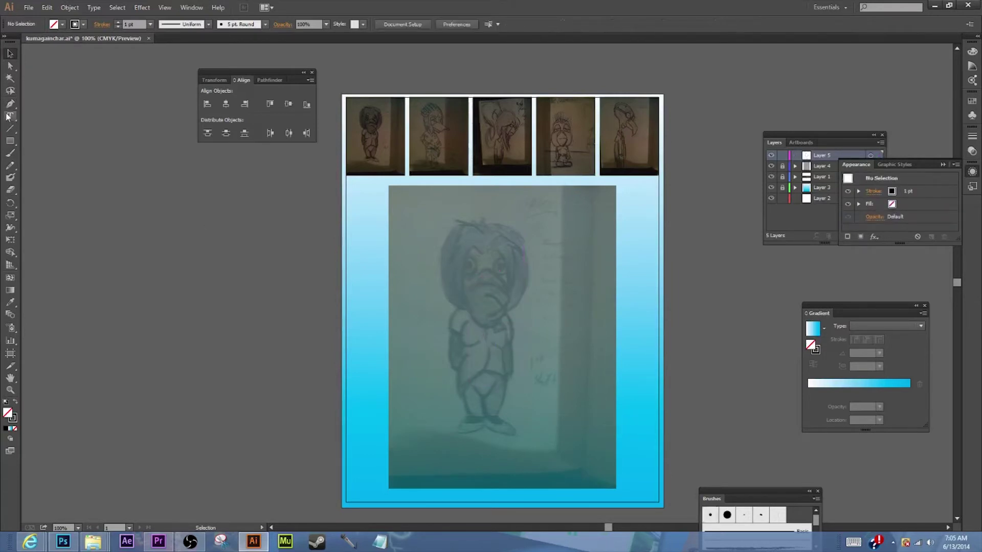
# - Paint a short diagonal test stroke outside the artboard and undo it
pyautogui.click(11, 153)
pyautogui.moveTo(247, 252); pyautogui.dragTo(280, 308)
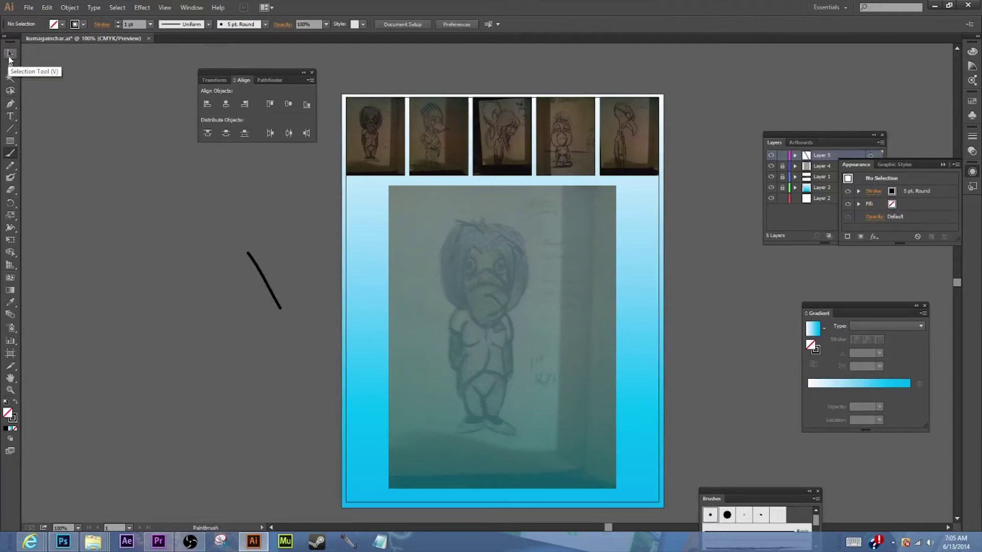
pyautogui.hotkey('ctrl', 'z')
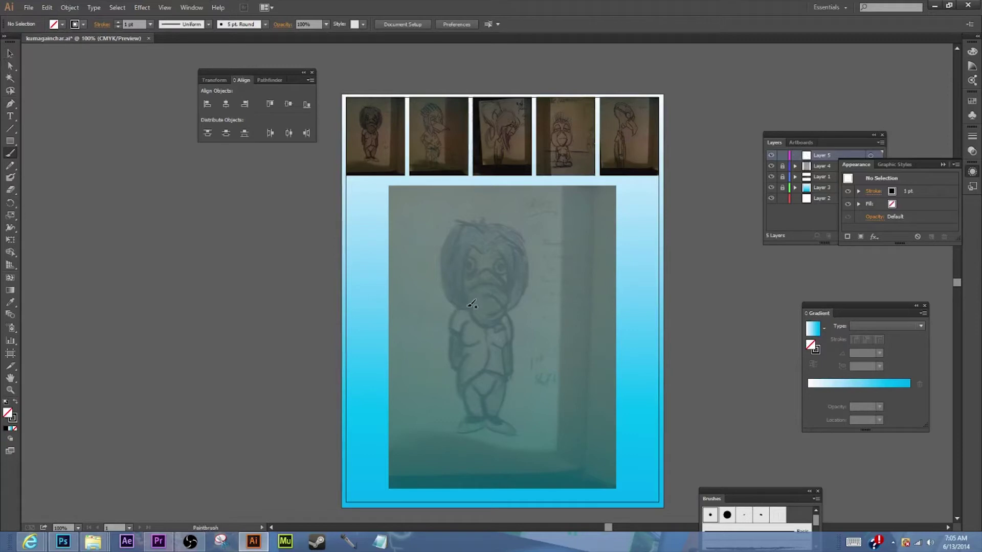
# - Try tracing the hair around the sketch's face with the Paintbrush at full-page zoom and delete these strokes
pyautogui.moveTo(470, 306)
pyautogui.mouseDown()
pyautogui.moveTo(467, 255)
pyautogui.moveTo(479, 250)
pyautogui.moveTo(464, 237)
pyautogui.moveTo(480, 255)
pyautogui.moveTo(505, 257)
pyautogui.moveTo(504, 300)
pyautogui.moveTo(520, 260)
pyautogui.moveTo(508, 246)
pyautogui.moveTo(524, 259)
pyautogui.mouseUp()
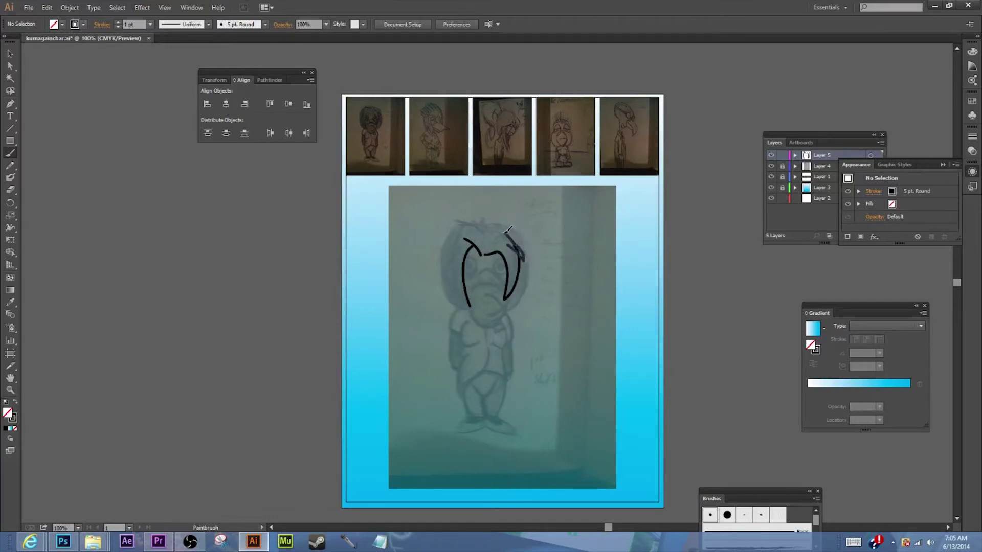
pyautogui.moveTo(484, 243); pyautogui.dragTo(516, 247)
pyautogui.click(10, 53)
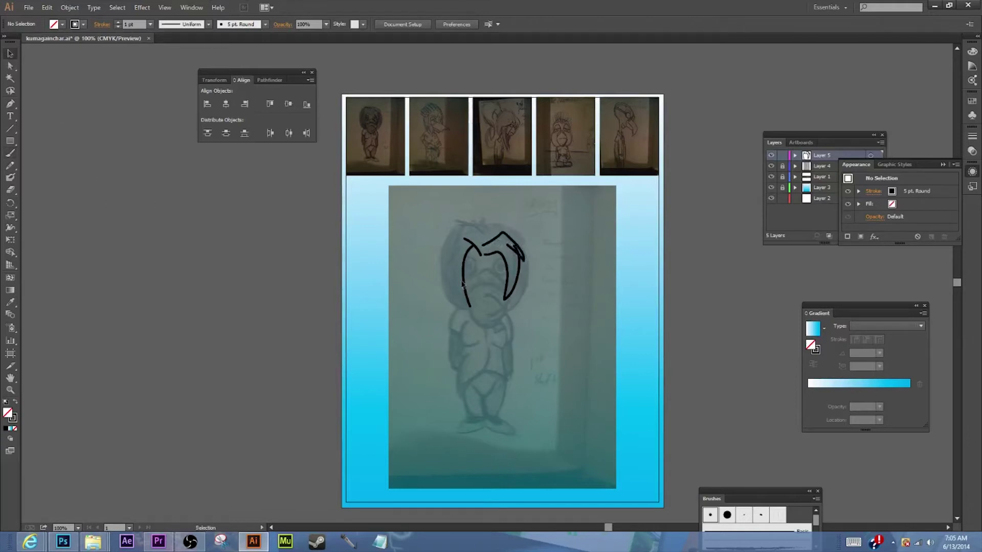
pyautogui.moveTo(624, 348); pyautogui.dragTo(616, 349)
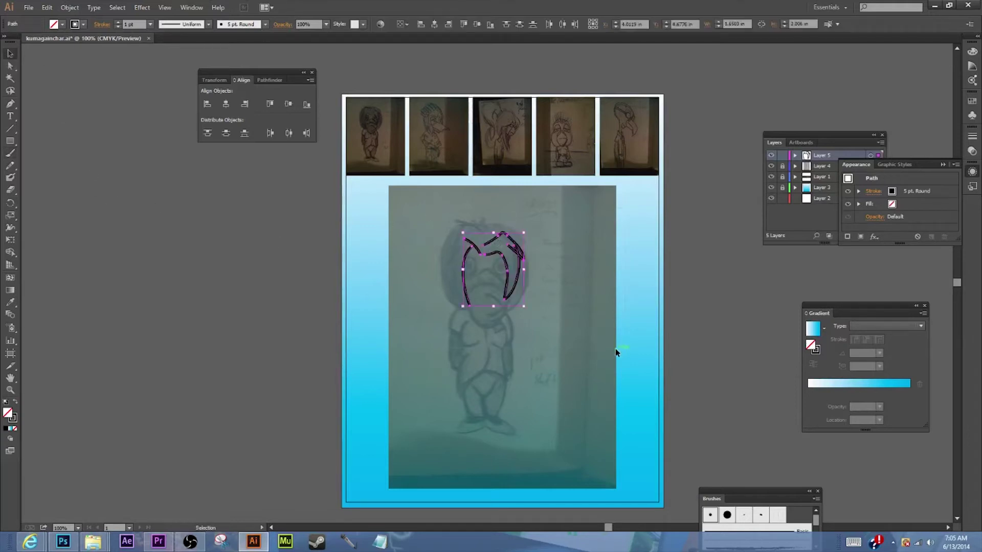
pyautogui.press('Delete')
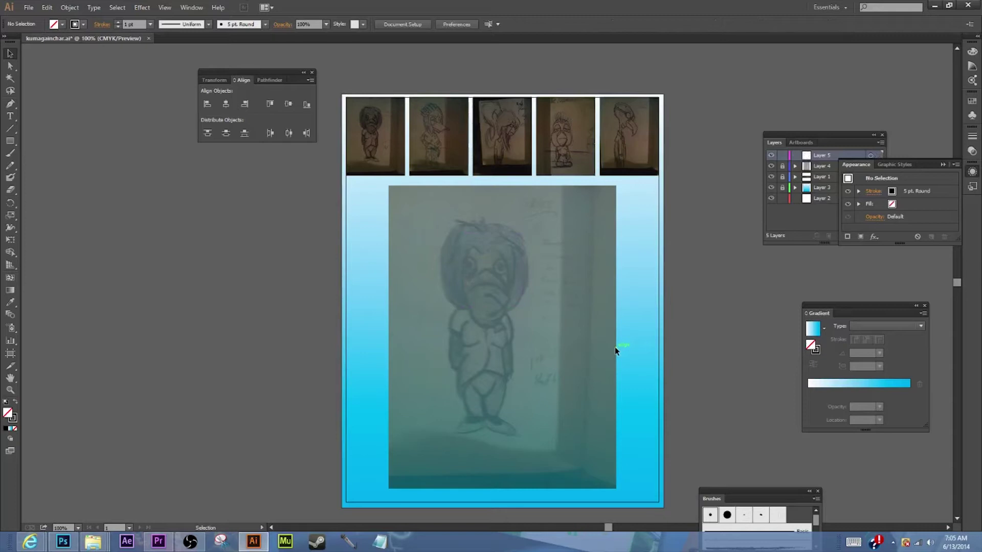
# - Trace the character's hair on Layer 5 with black 5 pt. Round Paintbrush strokes, including both side locks and the spiky tuft on top
pyautogui.click(11, 389)
pyautogui.click(490, 319)
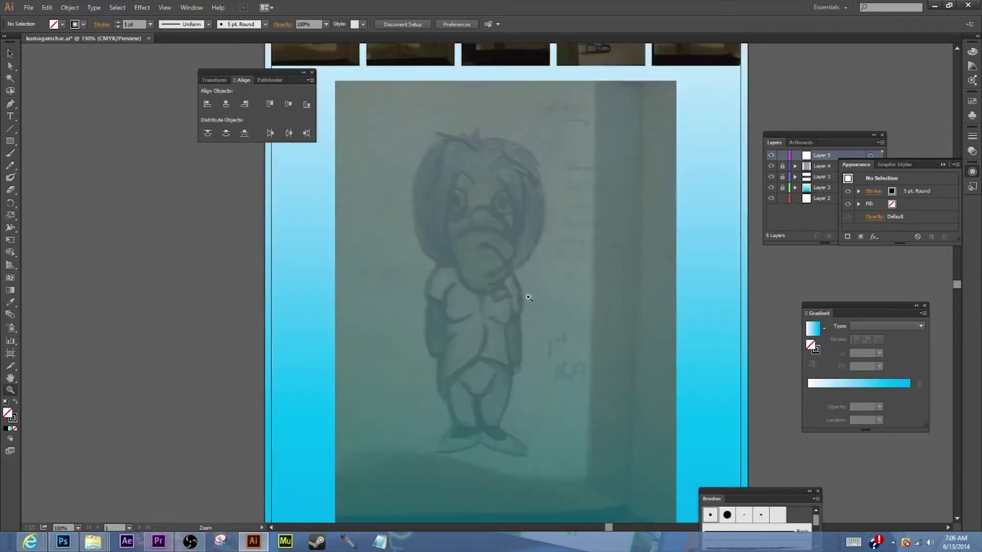
pyautogui.click(529, 297)
pyautogui.scroll(3, 372, 329)
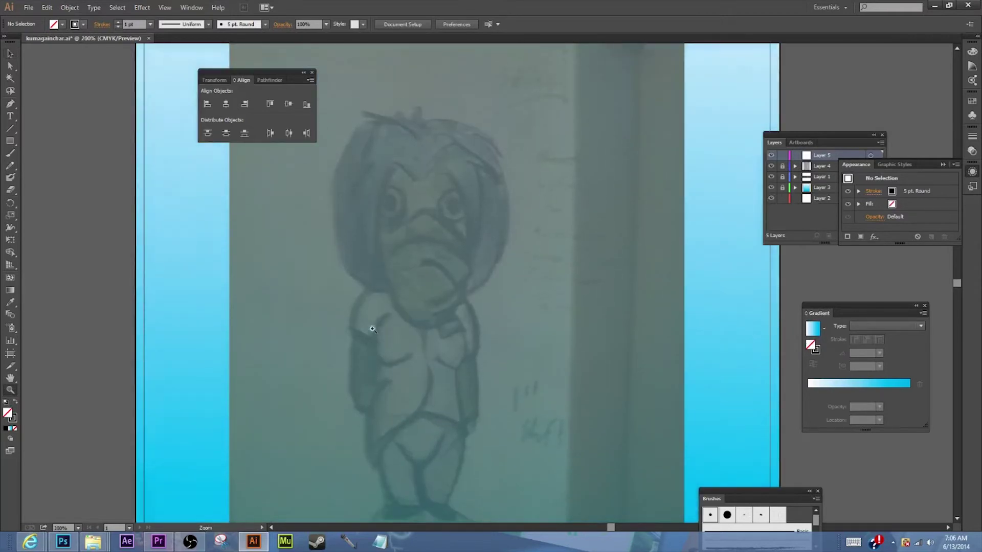
pyautogui.scroll(-3, 372, 329)
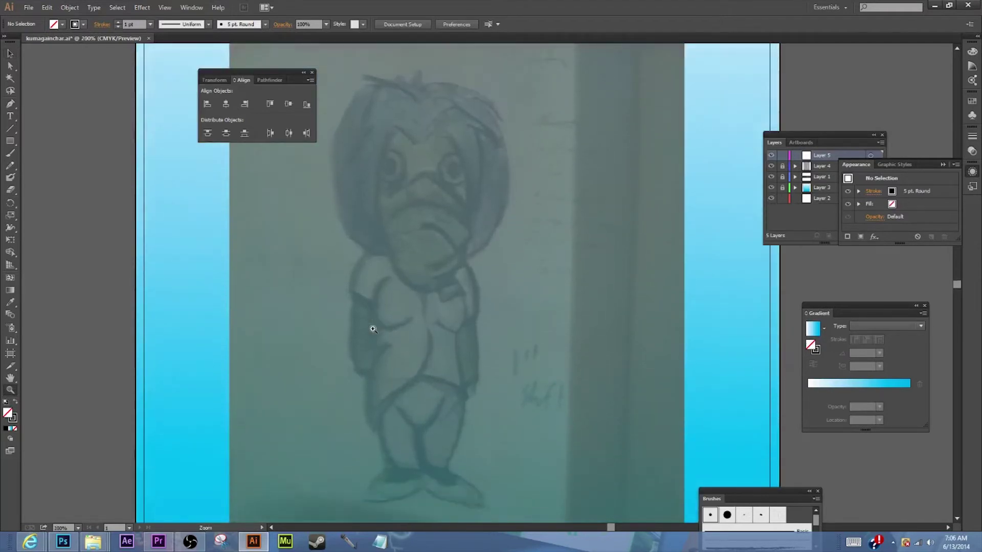
pyautogui.click(11, 154)
pyautogui.moveTo(415, 144)
pyautogui.mouseDown()
pyautogui.moveTo(402, 123)
pyautogui.moveTo(373, 113)
pyautogui.moveTo(389, 146)
pyautogui.moveTo(378, 209)
pyautogui.moveTo(392, 248)
pyautogui.mouseUp()
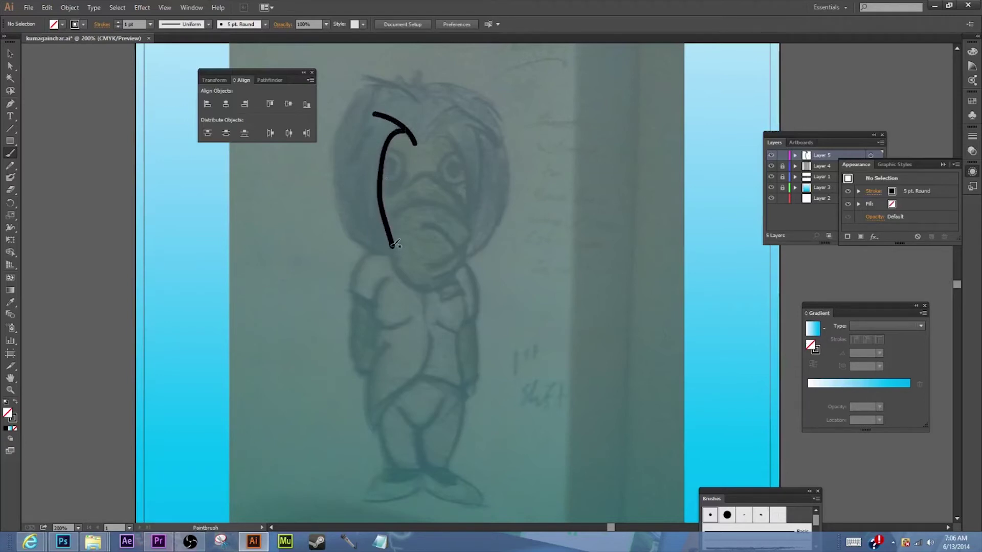
pyautogui.moveTo(391, 245)
pyautogui.mouseDown()
pyautogui.moveTo(396, 256)
pyautogui.moveTo(371, 251)
pyautogui.moveTo(338, 219)
pyautogui.moveTo(330, 161)
pyautogui.moveTo(347, 109)
pyautogui.mouseUp()
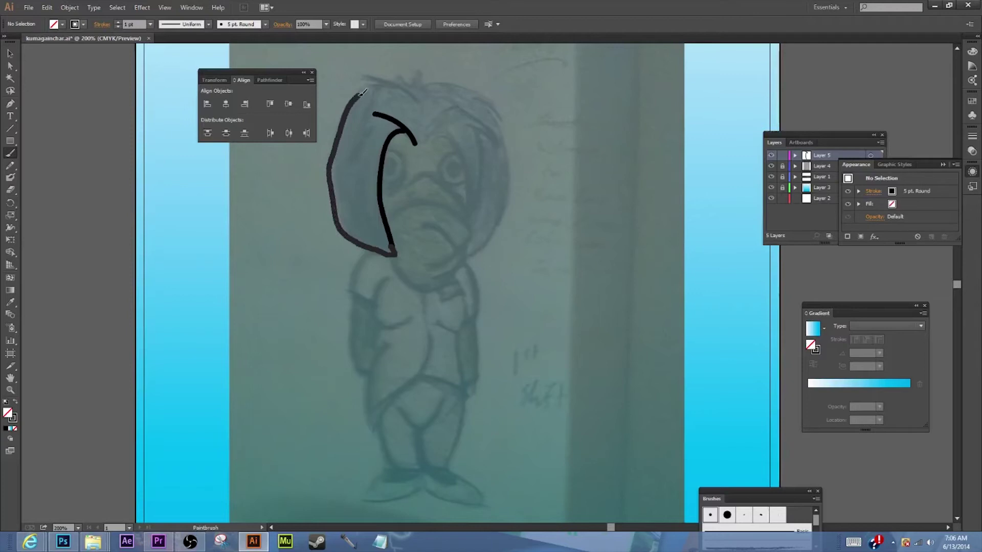
pyautogui.moveTo(372, 87)
pyautogui.mouseDown()
pyautogui.moveTo(415, 101)
pyautogui.moveTo(354, 76)
pyautogui.moveTo(375, 87)
pyautogui.moveTo(361, 102)
pyautogui.moveTo(356, 165)
pyautogui.moveTo(373, 137)
pyautogui.moveTo(371, 216)
pyautogui.moveTo(396, 256)
pyautogui.mouseUp()
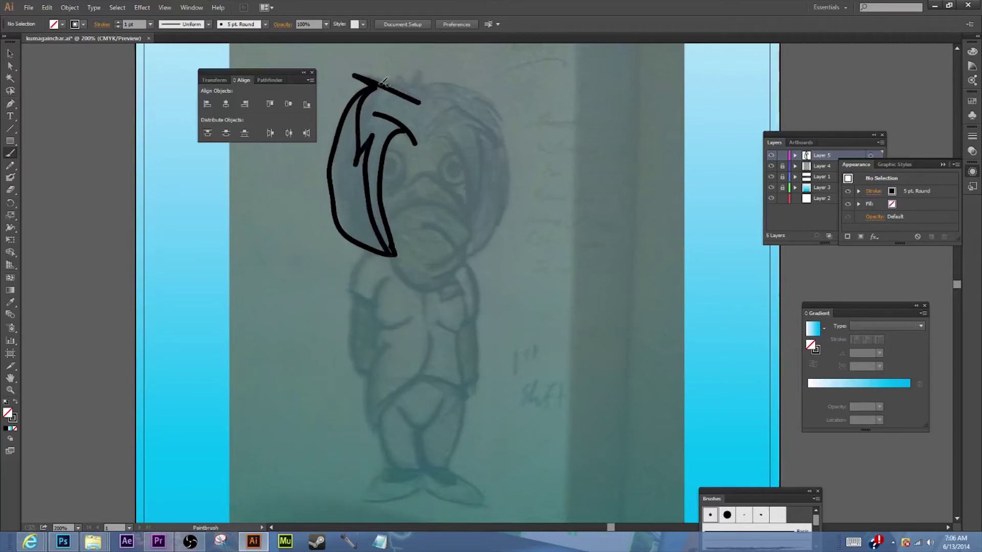
pyautogui.moveTo(398, 91)
pyautogui.mouseDown()
pyautogui.moveTo(424, 69)
pyautogui.moveTo(423, 92)
pyautogui.moveTo(434, 82)
pyautogui.moveTo(464, 87)
pyautogui.moveTo(504, 118)
pyautogui.moveTo(489, 109)
pyautogui.moveTo(508, 172)
pyautogui.moveTo(502, 227)
pyautogui.moveTo(467, 261)
pyautogui.mouseUp()
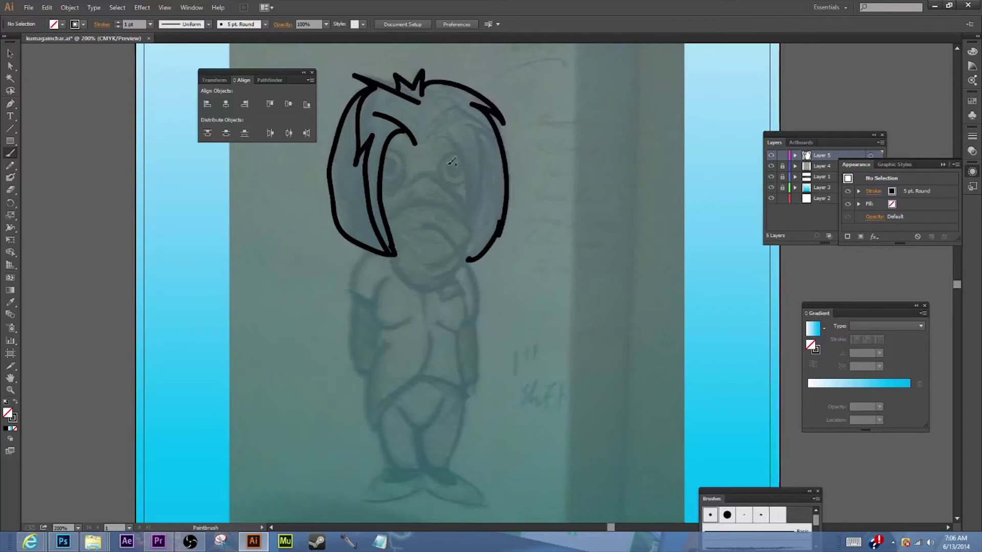
# - Trace the character's snout, mouth, chin and eyes, plus the eyebrows and the fringe over the forehead, with the Paintbrush
pyautogui.moveTo(391, 216)
pyautogui.mouseDown()
pyautogui.moveTo(438, 205)
pyautogui.moveTo(468, 221)
pyautogui.moveTo(458, 246)
pyautogui.moveTo(423, 237)
pyautogui.moveTo(451, 261)
pyautogui.moveTo(423, 266)
pyautogui.moveTo(464, 255)
pyautogui.moveTo(448, 275)
pyautogui.moveTo(420, 279)
pyautogui.moveTo(431, 287)
pyautogui.moveTo(406, 280)
pyautogui.moveTo(385, 257)
pyautogui.mouseUp()
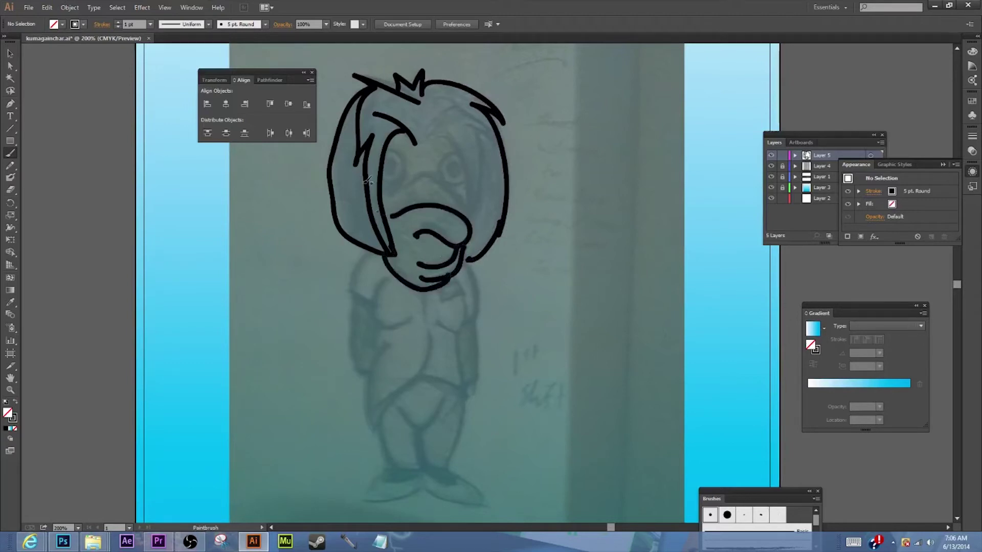
pyautogui.moveTo(392, 194)
pyautogui.mouseDown()
pyautogui.moveTo(430, 172)
pyautogui.moveTo(462, 204)
pyautogui.moveTo(469, 182)
pyautogui.moveTo(436, 175)
pyautogui.moveTo(458, 157)
pyautogui.moveTo(468, 183)
pyautogui.moveTo(445, 169)
pyautogui.moveTo(456, 180)
pyautogui.mouseUp()
pyautogui.moveTo(401, 162)
pyautogui.mouseDown()
pyautogui.moveTo(405, 183)
pyautogui.moveTo(385, 189)
pyautogui.moveTo(397, 183)
pyautogui.moveTo(396, 154)
pyautogui.moveTo(386, 154)
pyautogui.moveTo(395, 175)
pyautogui.moveTo(387, 165)
pyautogui.mouseUp()
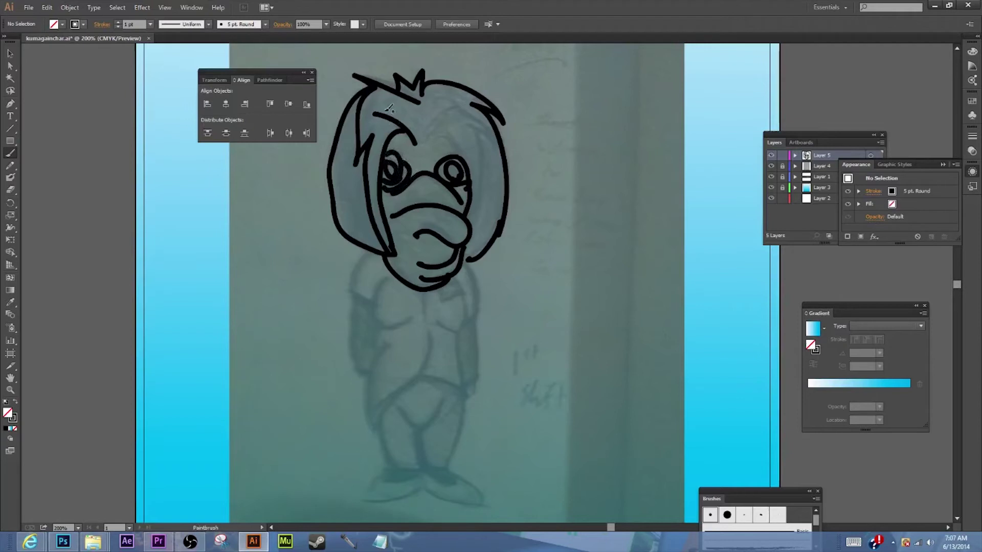
pyautogui.moveTo(424, 132)
pyautogui.mouseDown()
pyautogui.moveTo(441, 108)
pyautogui.moveTo(480, 106)
pyautogui.moveTo(498, 147)
pyautogui.moveTo(481, 148)
pyautogui.moveTo(465, 216)
pyautogui.moveTo(446, 126)
pyautogui.moveTo(453, 138)
pyautogui.moveTo(393, 139)
pyautogui.moveTo(437, 137)
pyautogui.moveTo(468, 155)
pyautogui.mouseUp()
pyautogui.rightClick(426, 141)
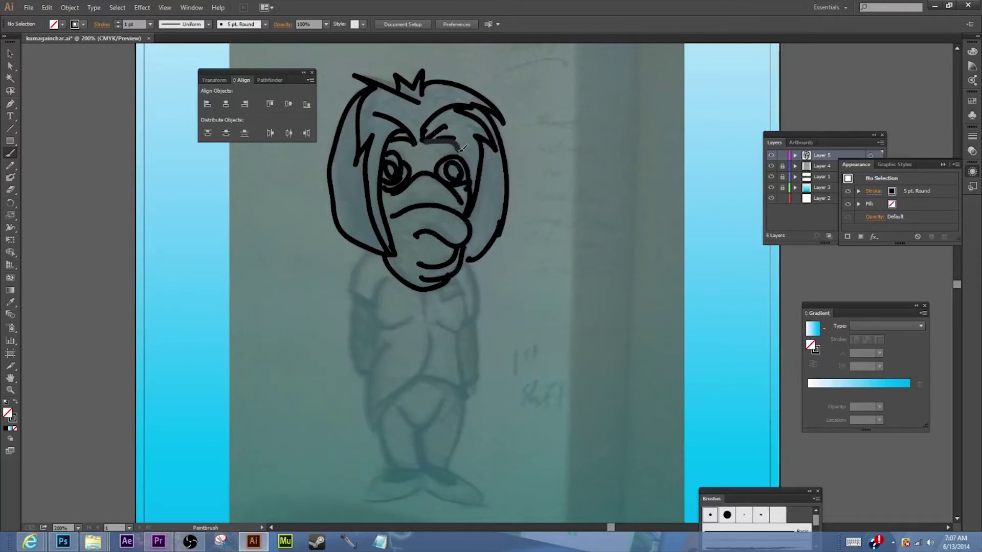
# - Trace the character's upper body with the Paintbrush: the sleeves, chest, pocket, shirt hem and both arms
pyautogui.moveTo(375, 250)
pyautogui.mouseDown()
pyautogui.moveTo(353, 294)
pyautogui.moveTo(379, 296)
pyautogui.moveTo(377, 313)
pyautogui.moveTo(411, 312)
pyautogui.mouseUp()
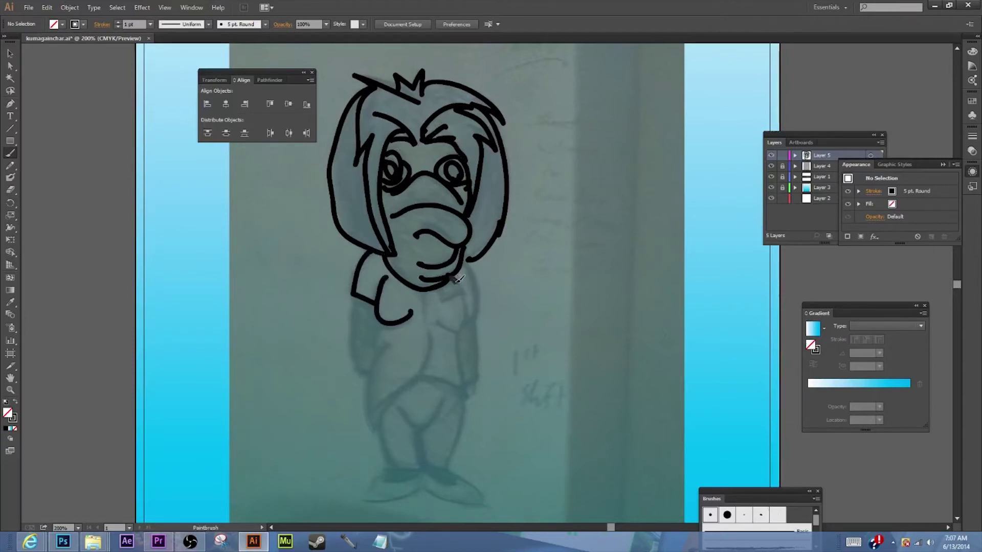
pyautogui.moveTo(464, 290)
pyautogui.mouseDown()
pyautogui.moveTo(440, 304)
pyautogui.moveTo(452, 278)
pyautogui.moveTo(463, 318)
pyautogui.moveTo(450, 333)
pyautogui.moveTo(429, 319)
pyautogui.moveTo(377, 340)
pyautogui.moveTo(389, 342)
pyautogui.moveTo(369, 405)
pyautogui.moveTo(391, 408)
pyautogui.moveTo(428, 358)
pyautogui.moveTo(432, 319)
pyautogui.mouseUp()
pyautogui.moveTo(424, 377)
pyautogui.mouseDown()
pyautogui.moveTo(468, 394)
pyautogui.moveTo(457, 332)
pyautogui.mouseUp()
pyautogui.moveTo(462, 259)
pyautogui.mouseDown()
pyautogui.moveTo(478, 281)
pyautogui.moveTo(486, 361)
pyautogui.moveTo(466, 386)
pyautogui.mouseUp()
pyautogui.moveTo(357, 294)
pyautogui.mouseDown()
pyautogui.moveTo(350, 342)
pyautogui.moveTo(373, 369)
pyautogui.mouseUp()
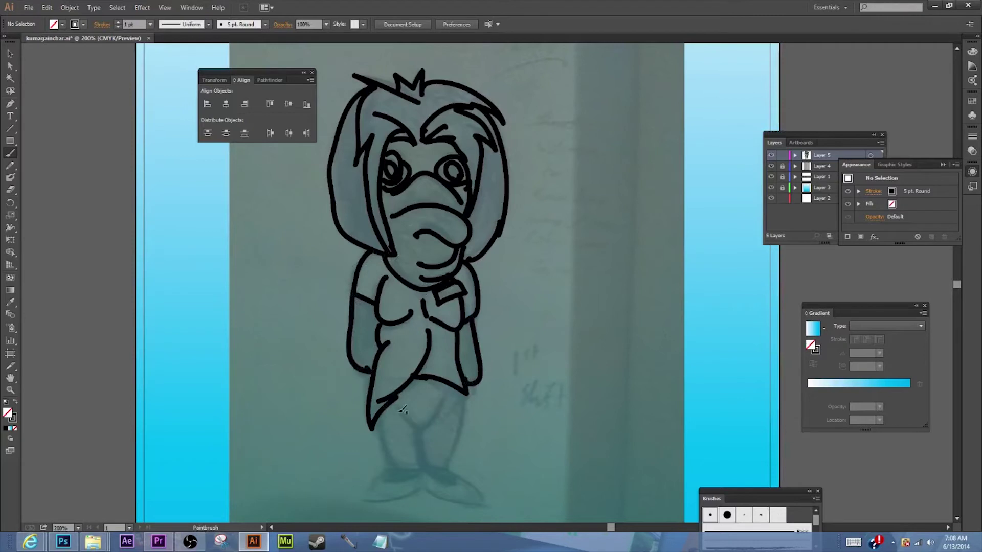
# - Trace the character's trousers, legs and both shoes with the Paintbrush to complete the figure's outline
pyautogui.moveTo(397, 409)
pyautogui.mouseDown()
pyautogui.moveTo(421, 433)
pyautogui.moveTo(446, 402)
pyautogui.mouseUp()
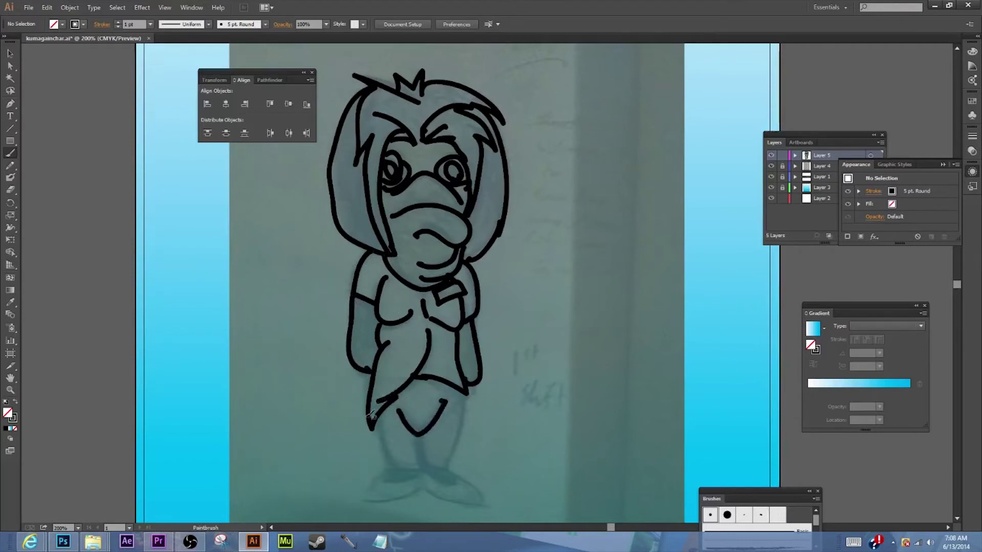
pyautogui.moveTo(379, 417)
pyautogui.mouseDown()
pyautogui.moveTo(390, 466)
pyautogui.moveTo(423, 469)
pyautogui.moveTo(419, 435)
pyautogui.moveTo(426, 462)
pyautogui.moveTo(440, 468)
pyautogui.moveTo(466, 392)
pyautogui.mouseUp()
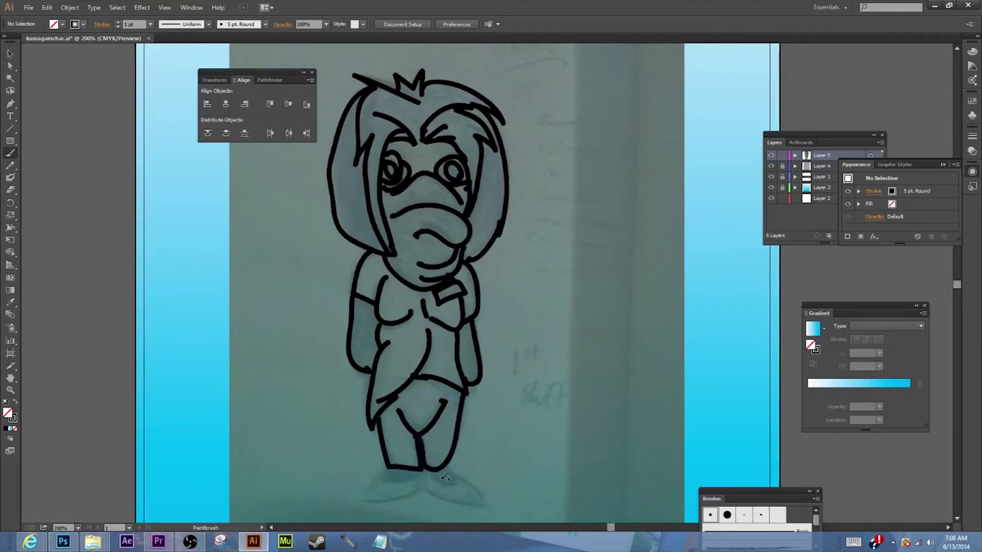
pyautogui.moveTo(426, 471)
pyautogui.mouseDown()
pyautogui.moveTo(455, 481)
pyautogui.moveTo(451, 470)
pyautogui.moveTo(484, 500)
pyautogui.moveTo(426, 493)
pyautogui.moveTo(422, 481)
pyautogui.moveTo(405, 498)
pyautogui.moveTo(361, 495)
pyautogui.moveTo(386, 474)
pyautogui.moveTo(423, 472)
pyautogui.mouseUp()
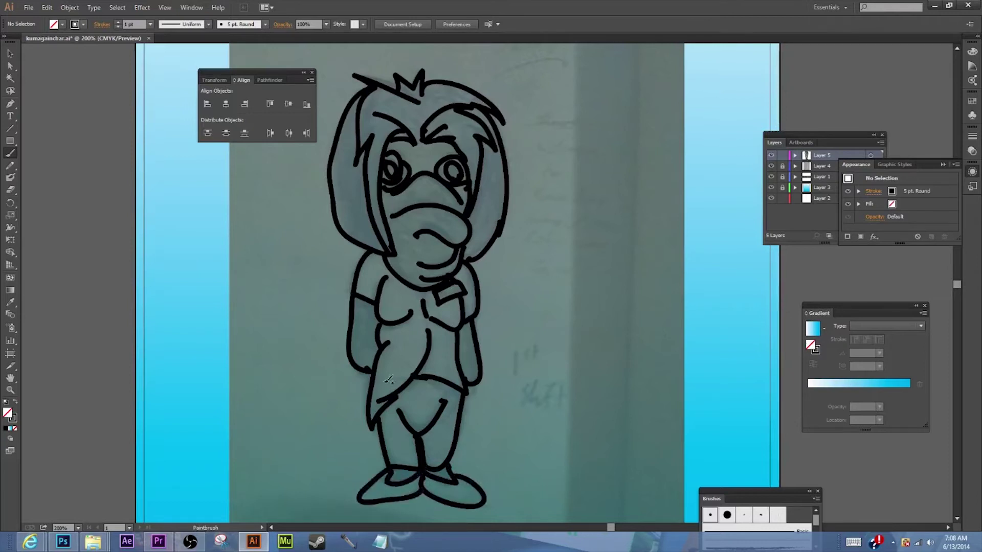
pyautogui.scroll(10, 437, 331)
pyautogui.scroll(-11, 437, 331)
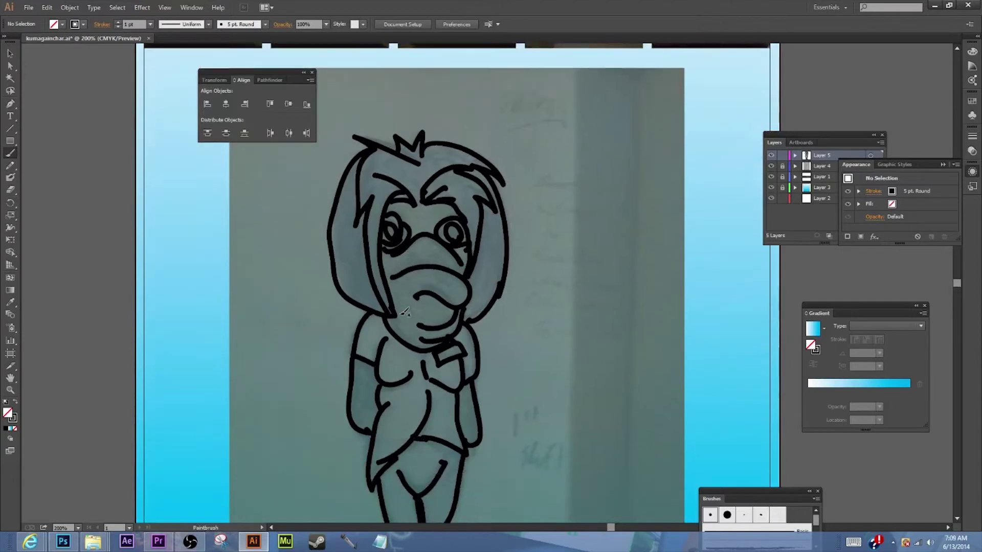
# - Delete the stroke that forms the character's inner hair lock and pointed side tuft, on the side beneath the long outer hair outline
pyautogui.scroll(7, 405, 312)
pyautogui.scroll(-3, 404, 313)
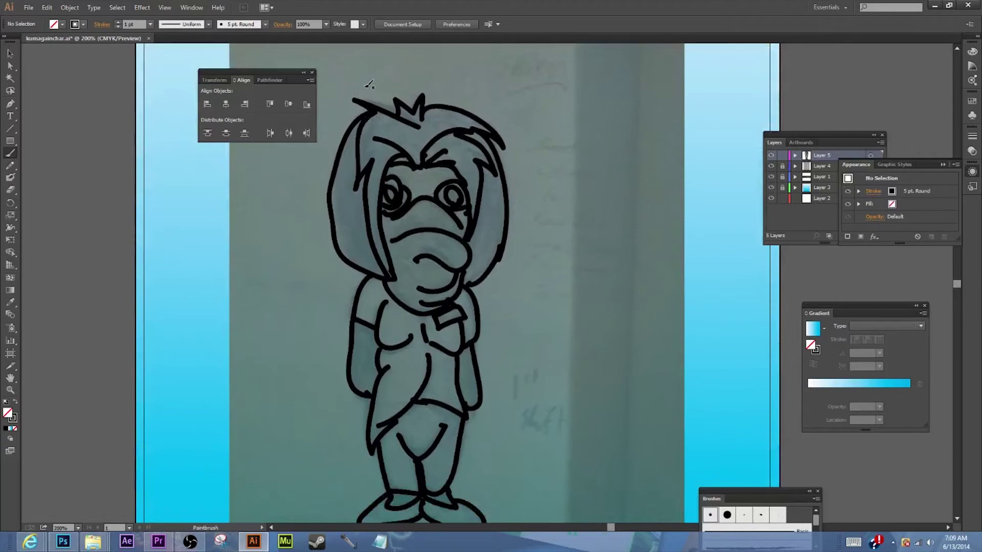
pyautogui.scroll(5, 366, 99)
pyautogui.scroll(-3, 369, 86)
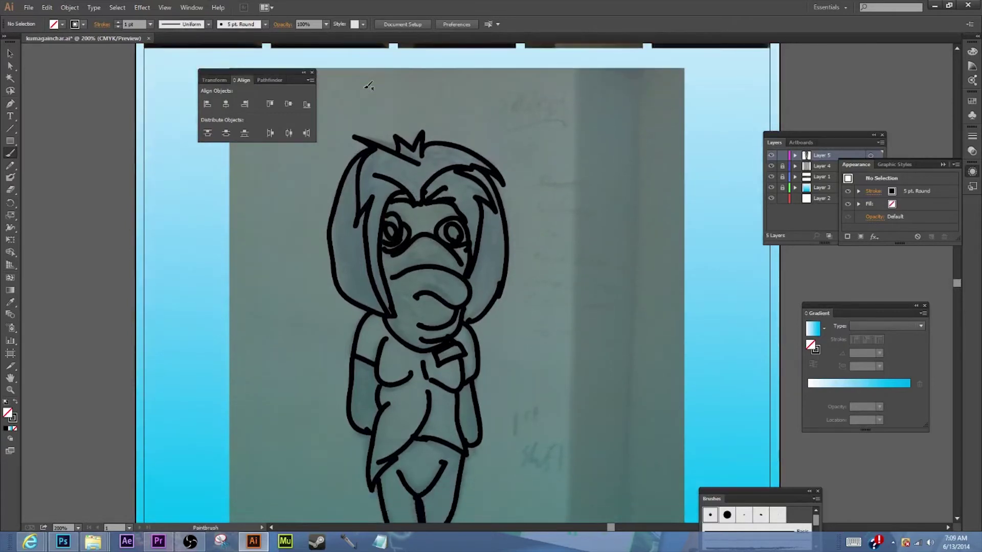
pyautogui.click(9, 53)
pyautogui.click(369, 206)
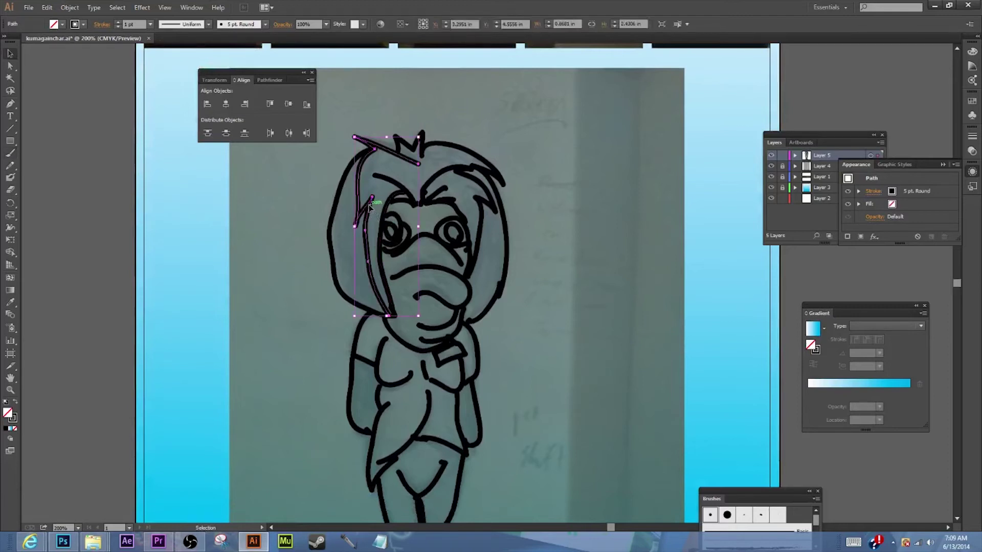
pyautogui.press('Delete')
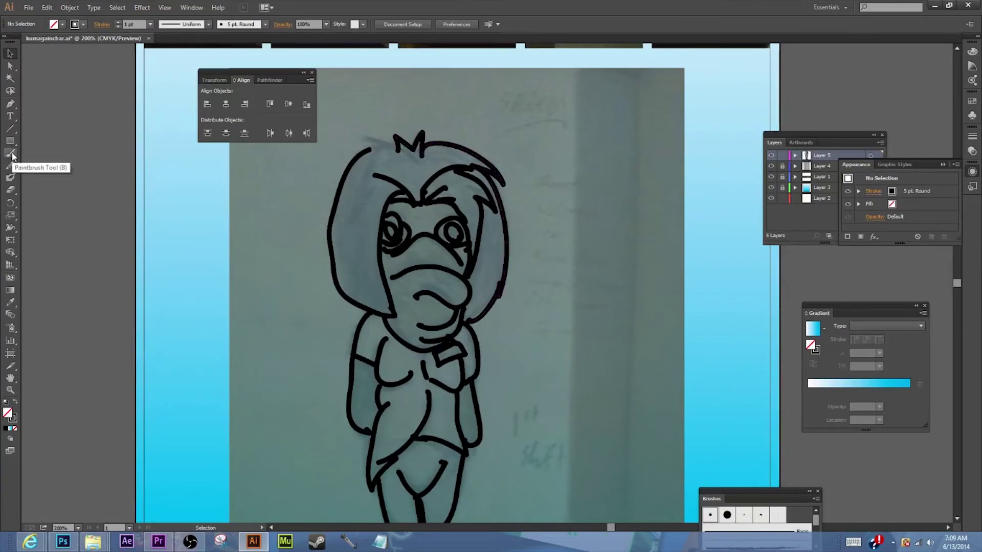
# - Repaint the deleted hair with the Paintbrush, from the top spikes through a jagged side tuft and down the long lock beside the face
pyautogui.press('b')
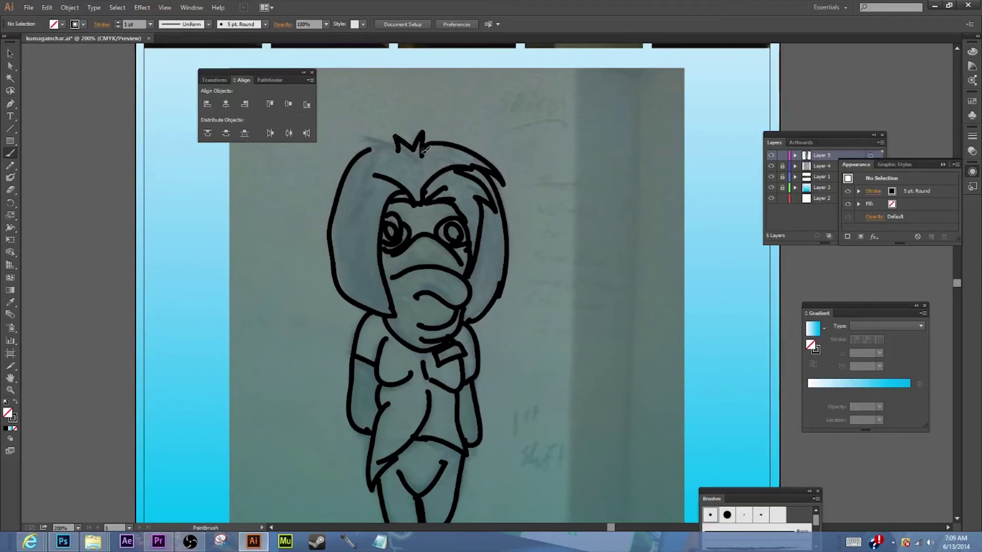
pyautogui.moveTo(421, 158)
pyautogui.mouseDown()
pyautogui.moveTo(353, 128)
pyautogui.moveTo(375, 138)
pyautogui.moveTo(352, 144)
pyautogui.moveTo(375, 146)
pyautogui.moveTo(352, 225)
pyautogui.moveTo(362, 287)
pyautogui.moveTo(395, 314)
pyautogui.mouseUp()
pyautogui.moveTo(389, 280); pyautogui.dragTo(384, 254)
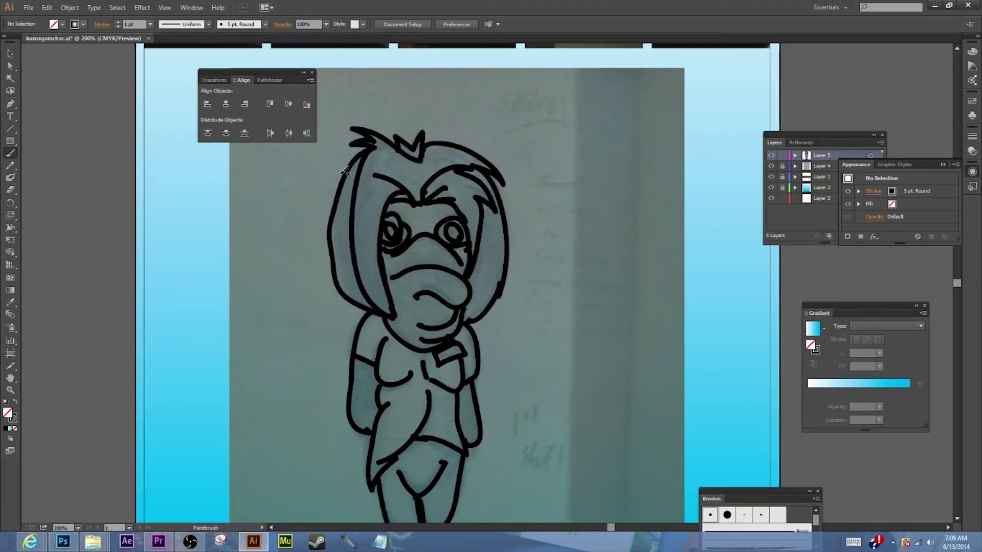
# - Paint a short Paintbrush stroke that joins the character's waist line to the curve under the chest
pyautogui.scroll(-3, 344, 172)
pyautogui.scroll(5, 344, 172)
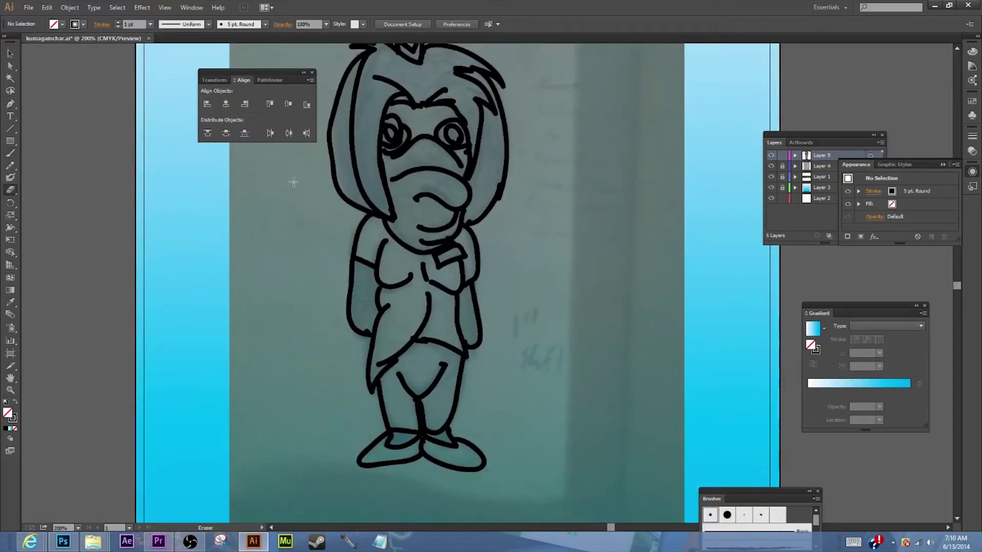
pyautogui.scroll(-1, 293, 182)
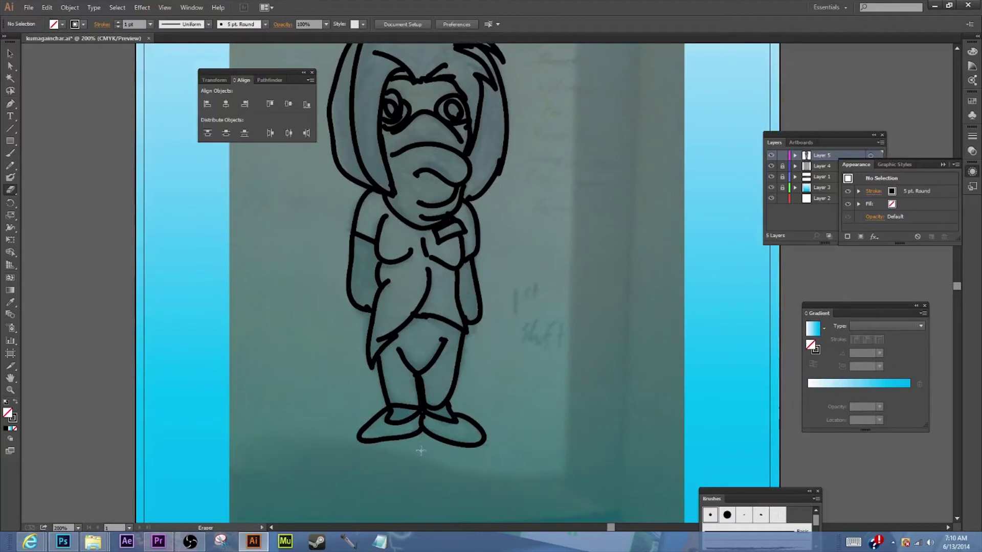
pyautogui.click(10, 391)
pyautogui.click(409, 297)
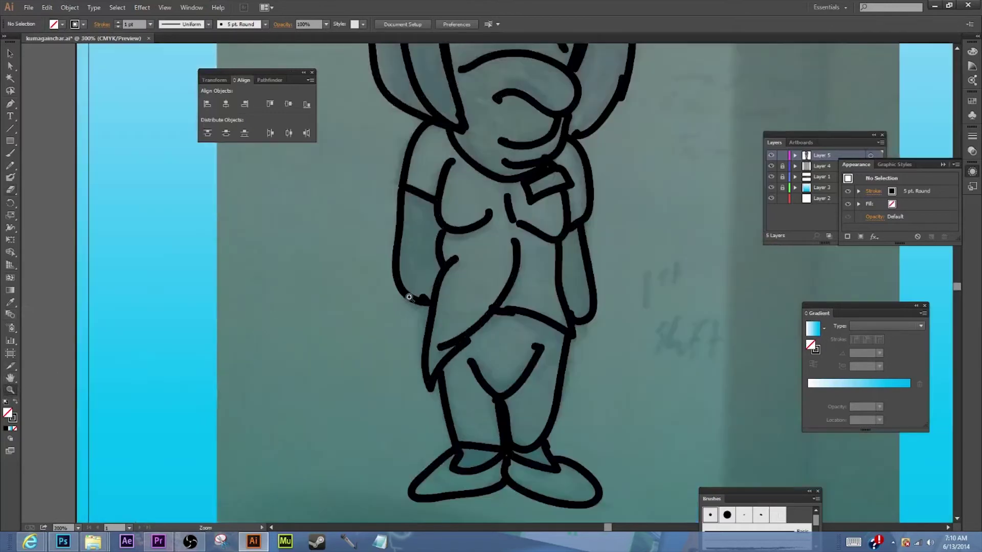
pyautogui.click(439, 288)
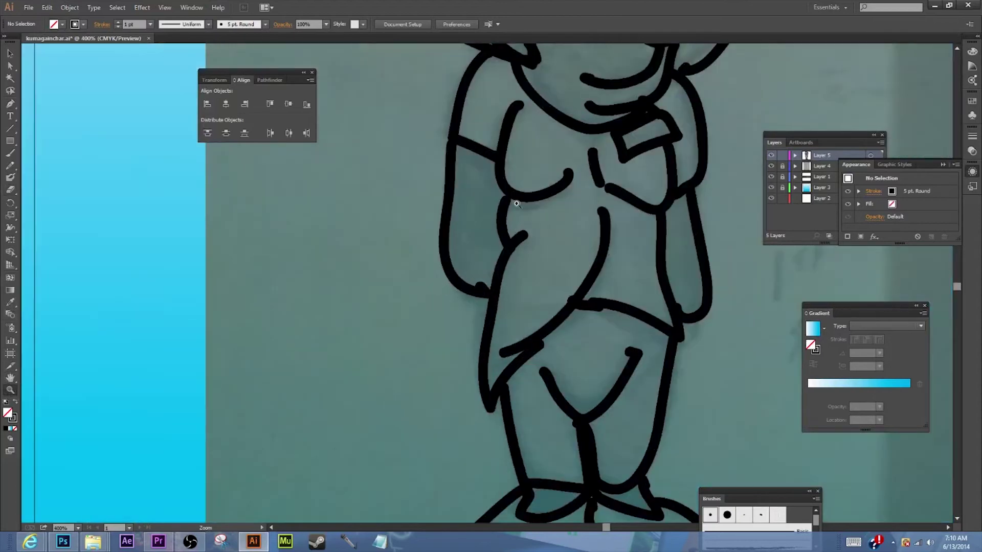
pyautogui.click(13, 155)
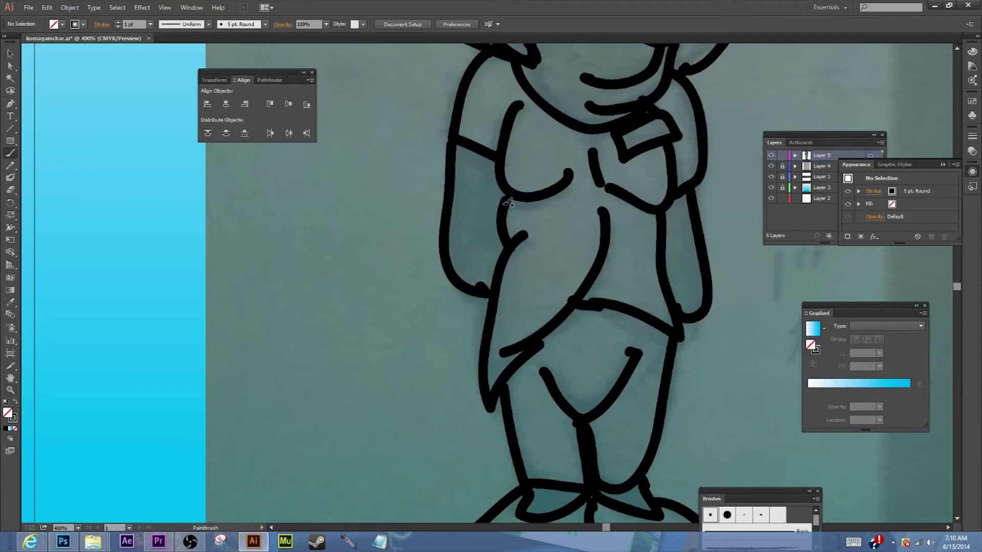
pyautogui.moveTo(504, 204); pyautogui.dragTo(510, 192)
# - Examine the traced outline close up from the shoes to the hair, and as a whole on the page
pyautogui.scroll(5, 643, 215)
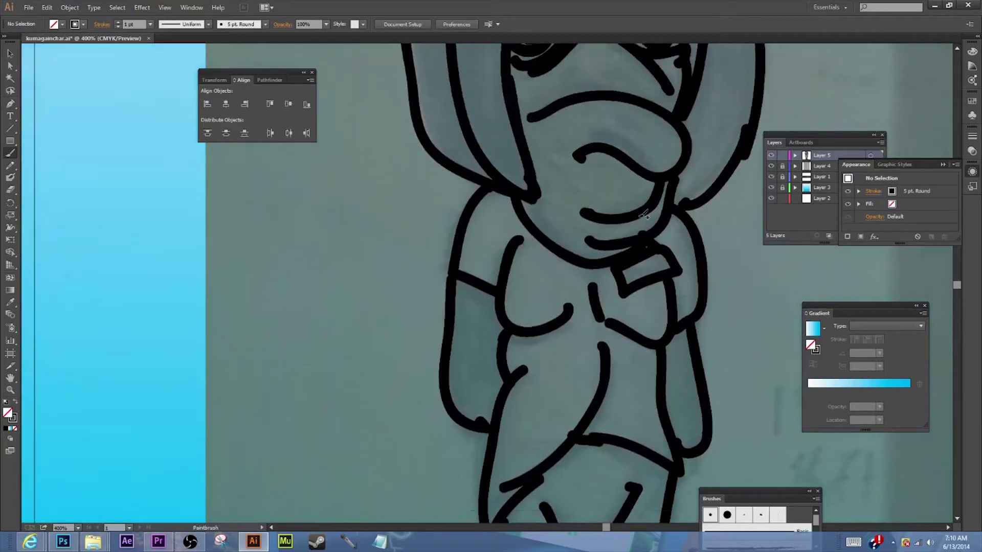
pyautogui.scroll(-4, 643, 214)
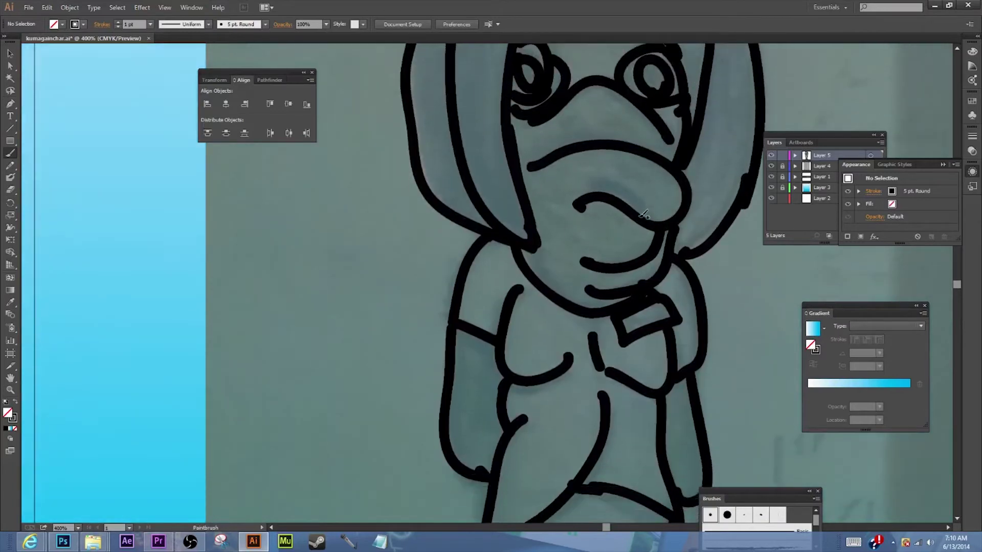
pyautogui.scroll(-5, 643, 214)
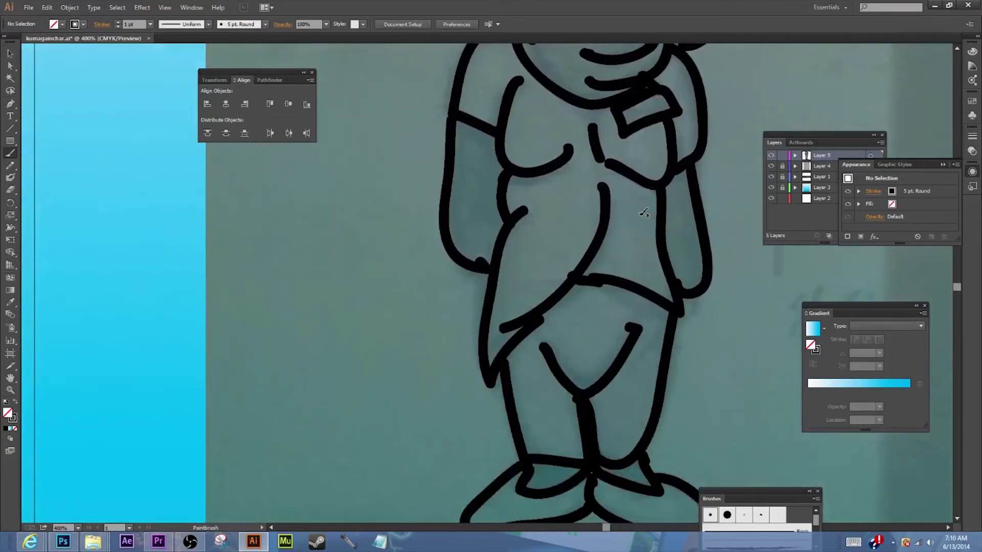
pyautogui.scroll(10, 642, 205)
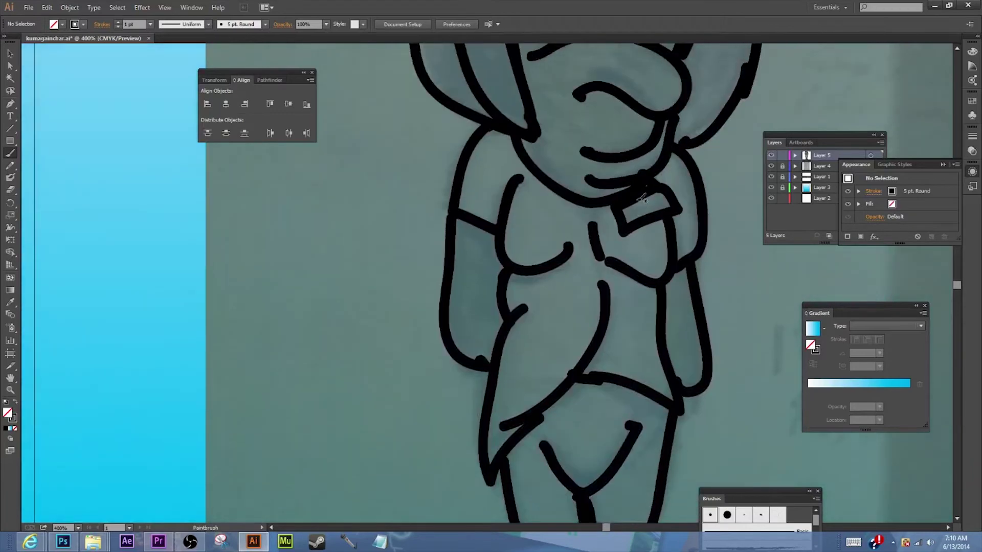
pyautogui.scroll(6, 641, 195)
pyautogui.scroll(-3, 642, 195)
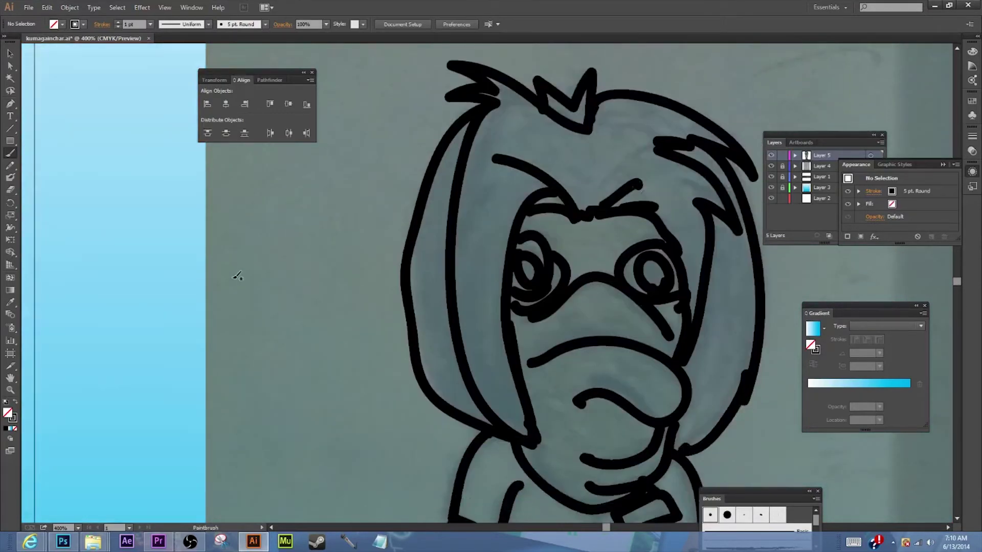
pyautogui.click(10, 389)
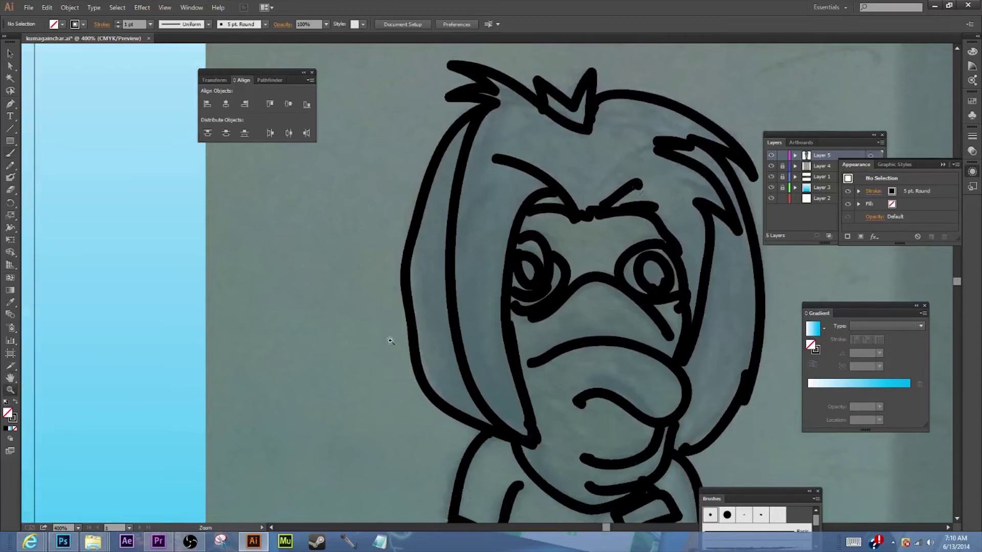
pyautogui.keyDown('alt'); pyautogui.click(623, 299); pyautogui.keyUp('alt')
pyautogui.keyDown('alt'); pyautogui.click(589, 341); pyautogui.keyUp('alt')
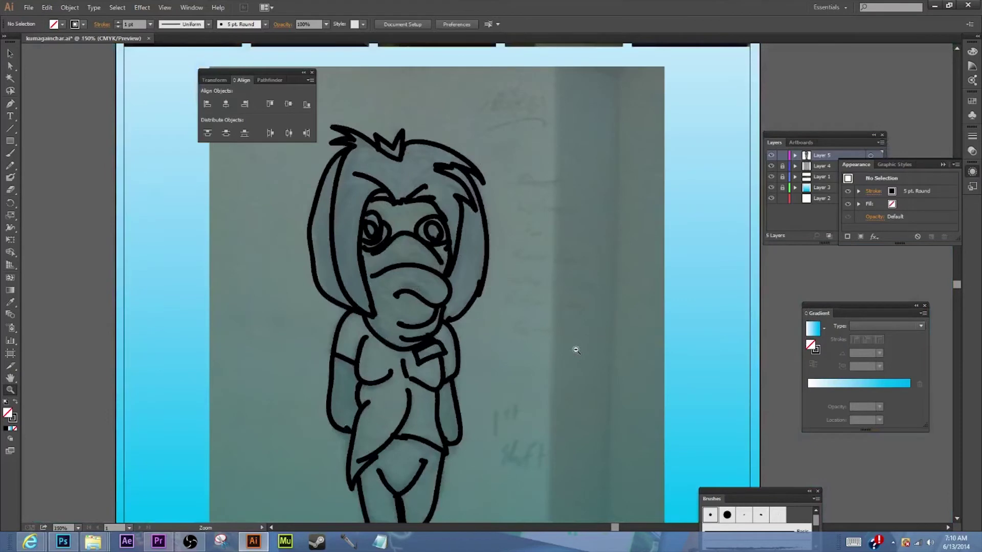
pyautogui.keyDown('alt'); pyautogui.click(576, 351); pyautogui.keyUp('alt')
pyautogui.keyDown('alt'); pyautogui.click(562, 344); pyautogui.keyUp('alt')
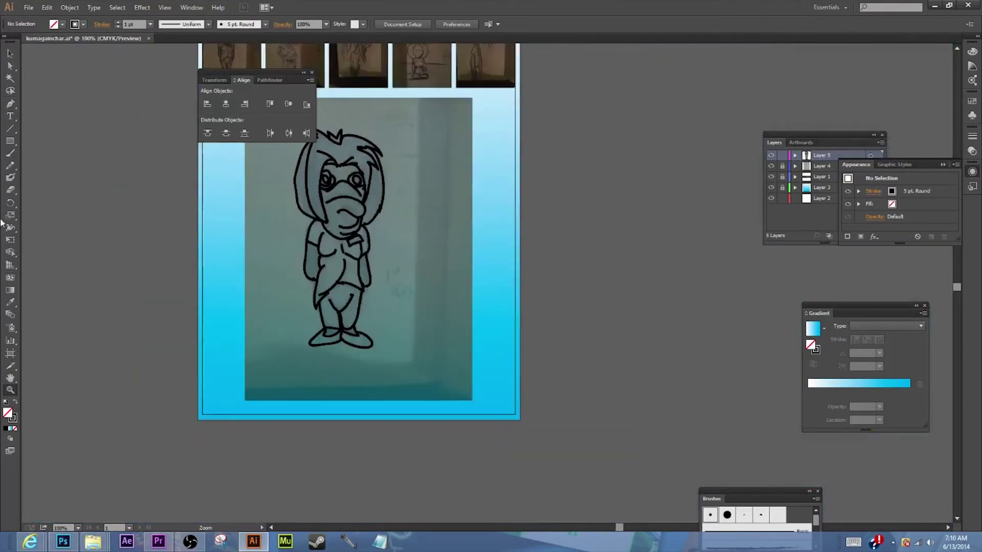
# - Move the complete traced outline off the faded sketch onto the empty canvas beside the upper part of the artboard
pyautogui.click(10, 53)
pyautogui.moveTo(440, 132); pyautogui.dragTo(274, 338)
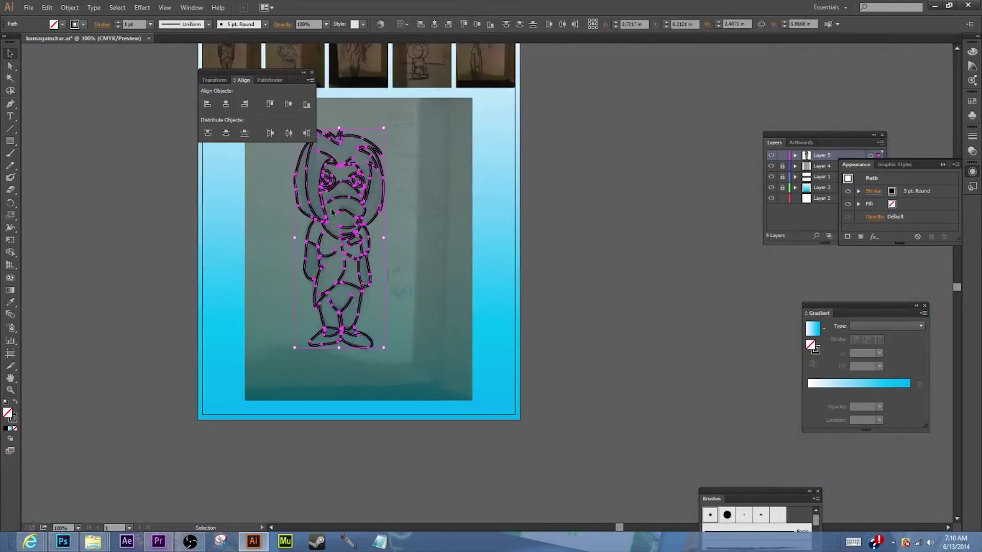
pyautogui.moveTo(339, 185)
pyautogui.mouseDown()
pyautogui.moveTo(445, 192)
pyautogui.moveTo(386, 199)
pyautogui.moveTo(353, 186)
pyautogui.mouseUp()
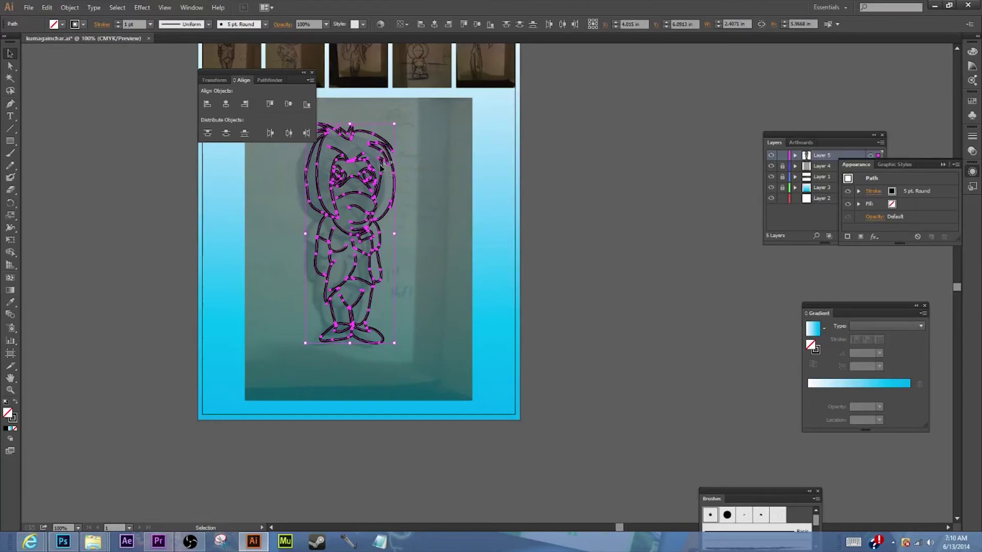
pyautogui.moveTo(365, 137); pyautogui.dragTo(487, 147)
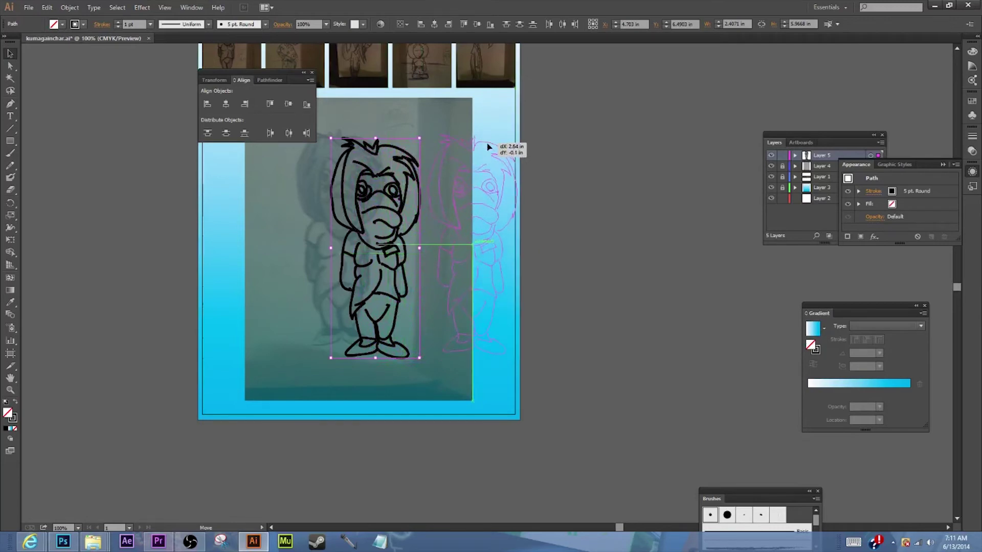
pyautogui.moveTo(472, 146); pyautogui.dragTo(615, 145)
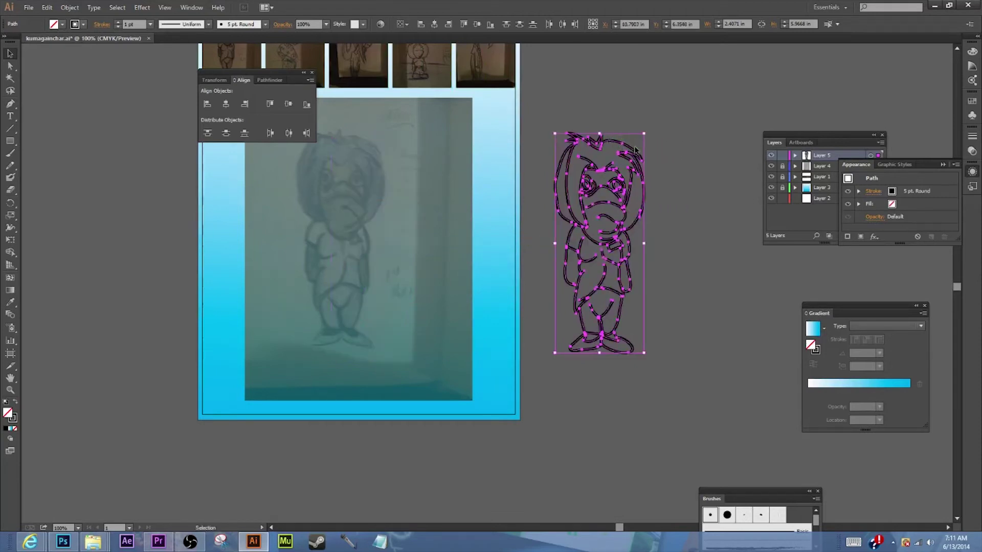
pyautogui.scroll(5, 634, 148)
pyautogui.moveTo(615, 268); pyautogui.dragTo(590, 136)
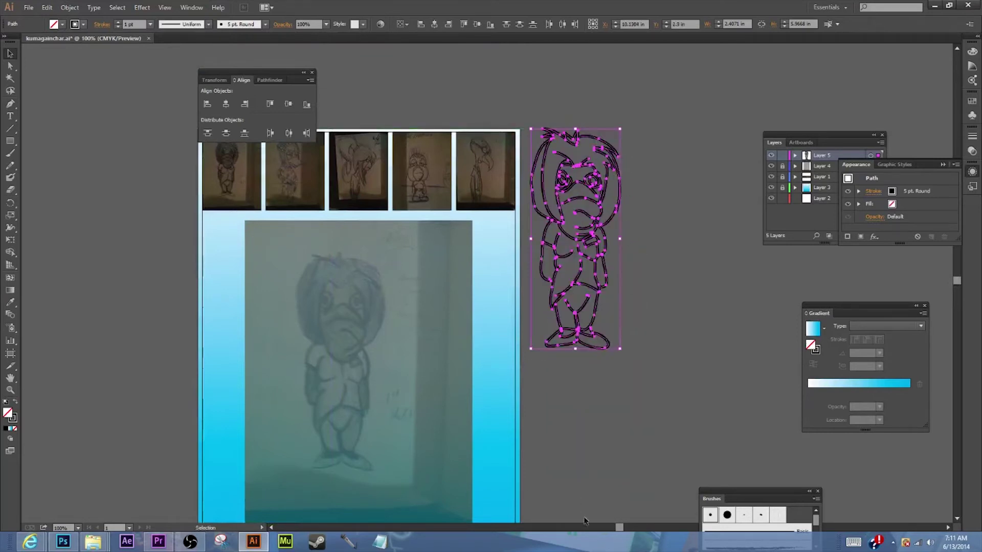
pyautogui.moveTo(619, 526); pyautogui.dragTo(629, 526)
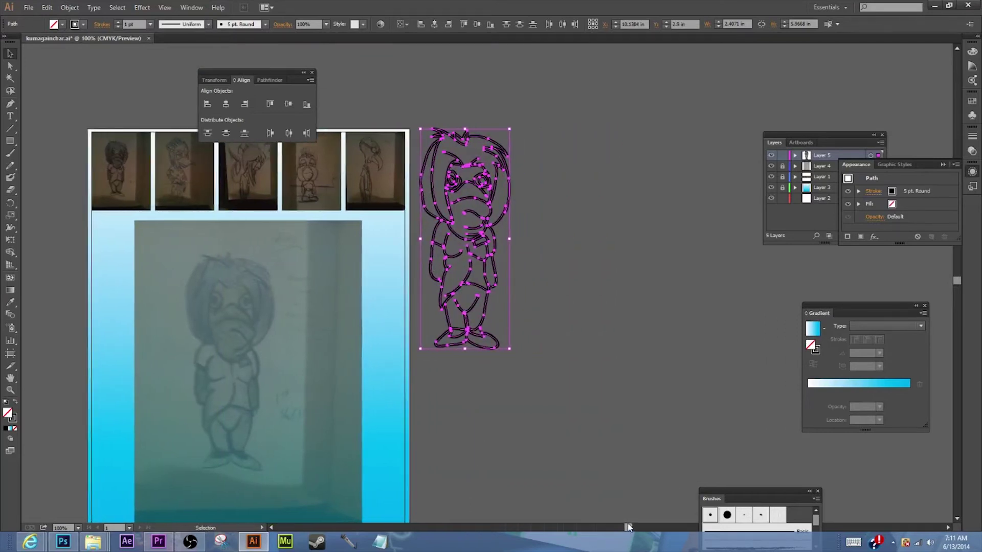
pyautogui.click(69, 8)
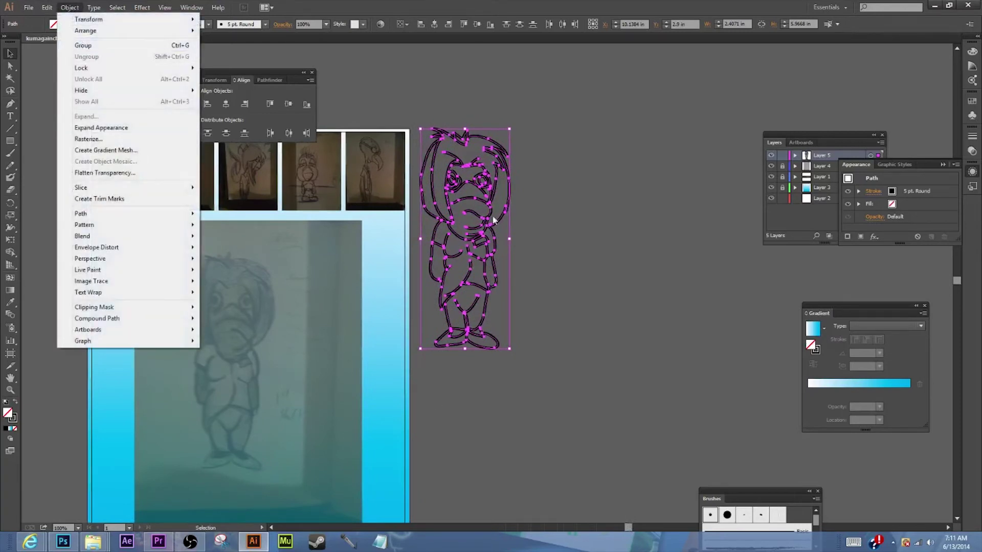
pyautogui.click(548, 258)
pyautogui.click(495, 240)
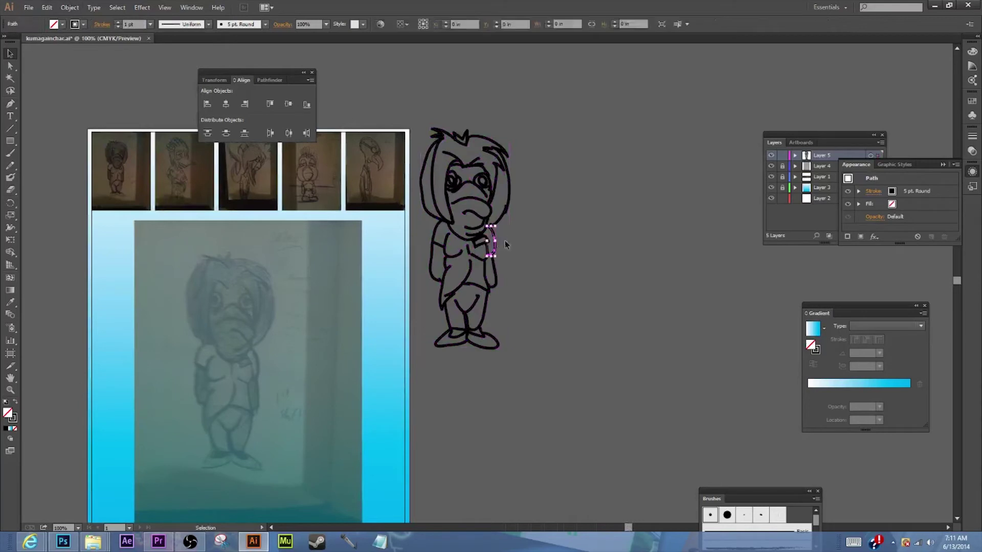
pyautogui.click(555, 245)
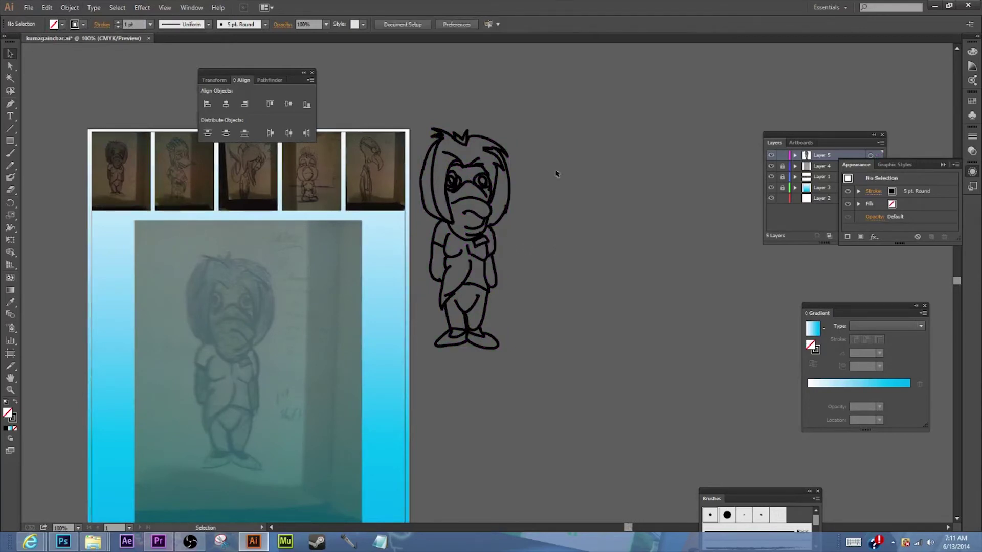
# - Group all strokes of the traced outline and shift the group slightly closer to the artboard
pyautogui.hotkey('ctrl', 'a')
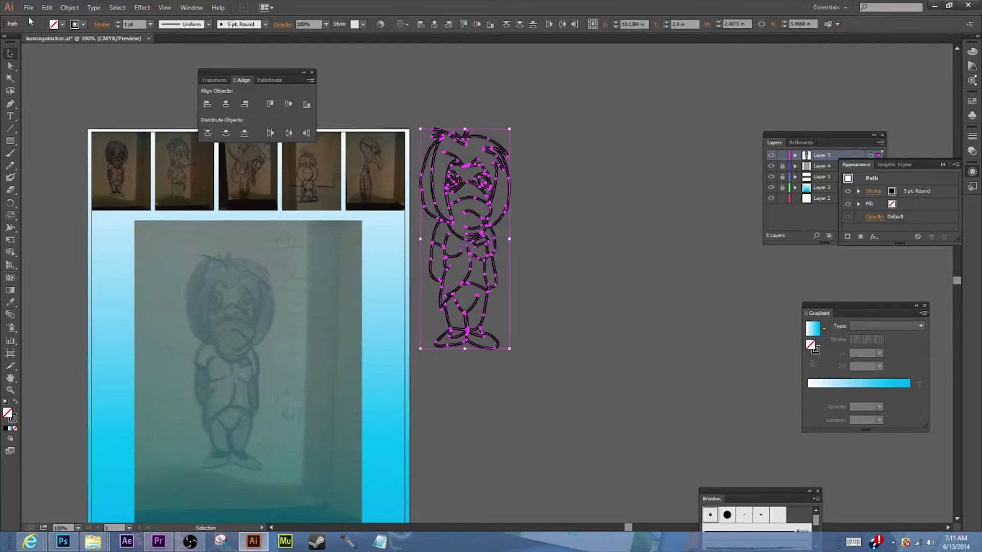
pyautogui.click(69, 7)
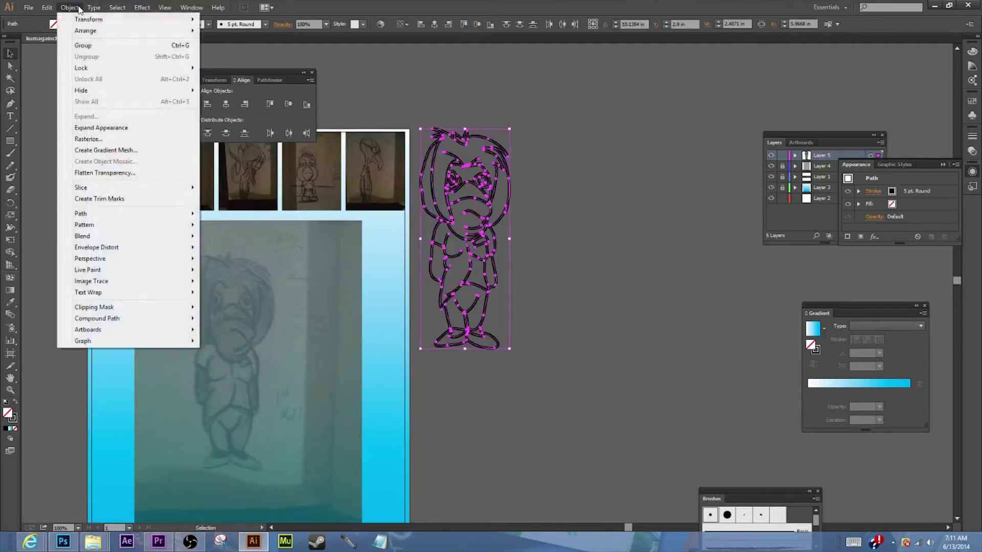
pyautogui.click(84, 46)
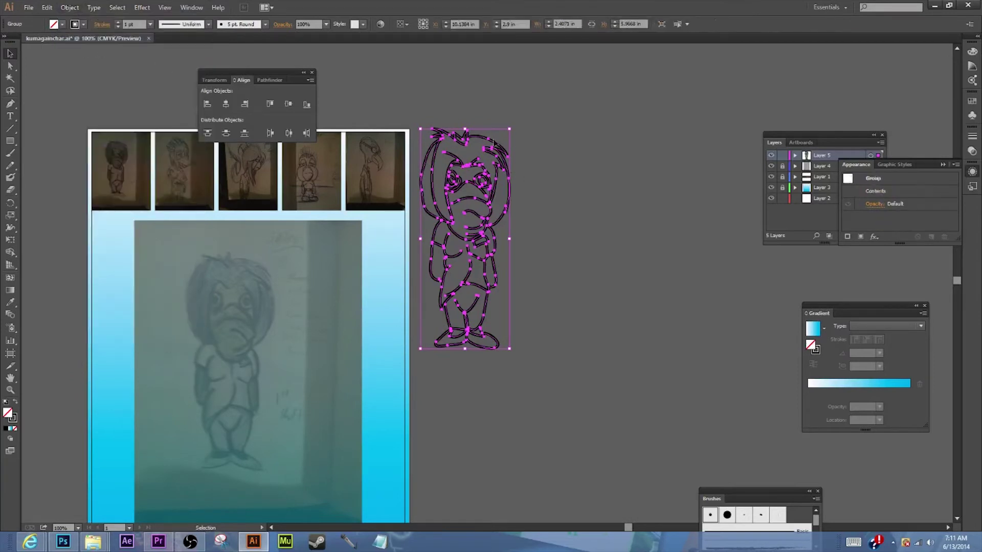
pyautogui.moveTo(480, 138)
pyautogui.mouseDown()
pyautogui.moveTo(680, 142)
pyautogui.moveTo(512, 154)
pyautogui.moveTo(476, 143)
pyautogui.mouseUp()
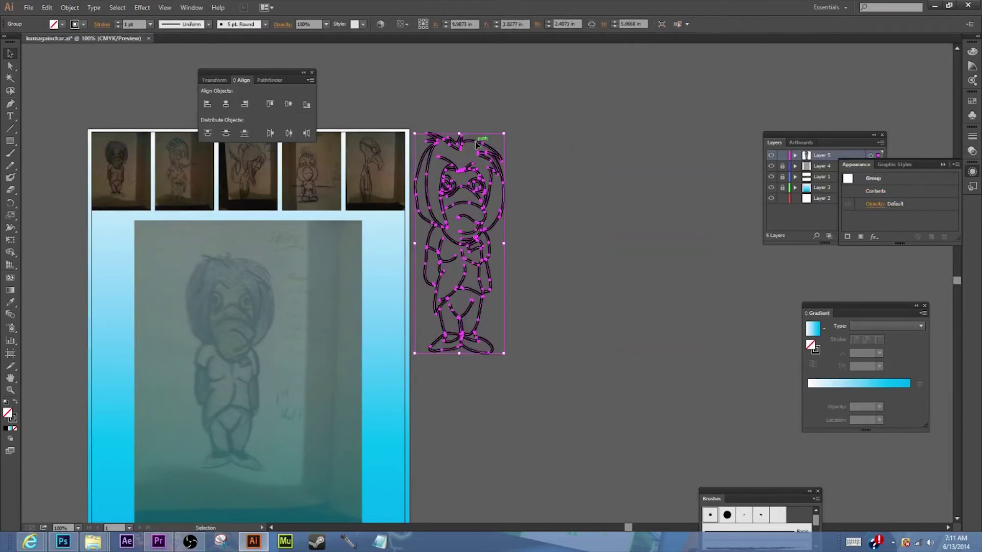
# - Duplicate the grouped outline and place the copy beside the original, level with it and clear of any overlap
pyautogui.hotkey('ctrl', 'c')
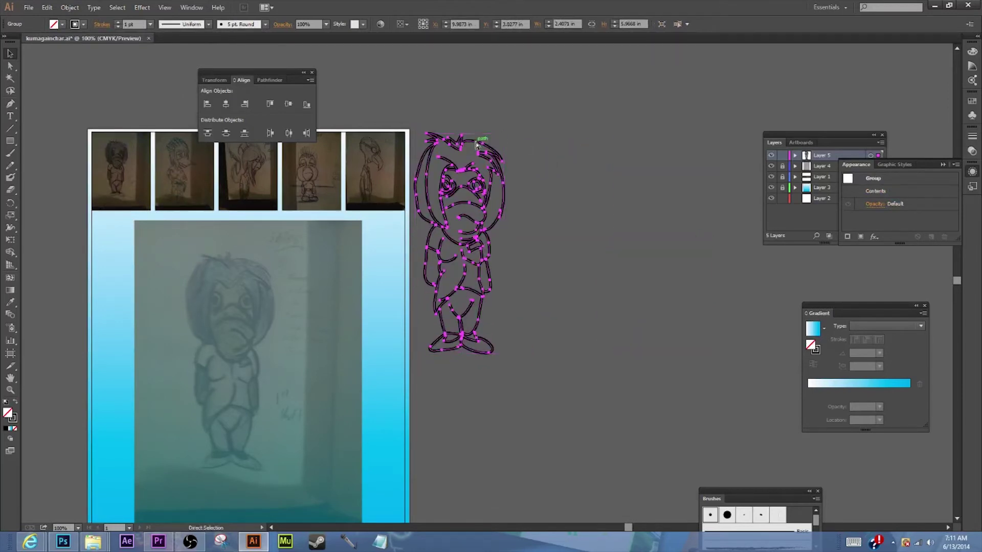
pyautogui.hotkey('ctrl', 'v')
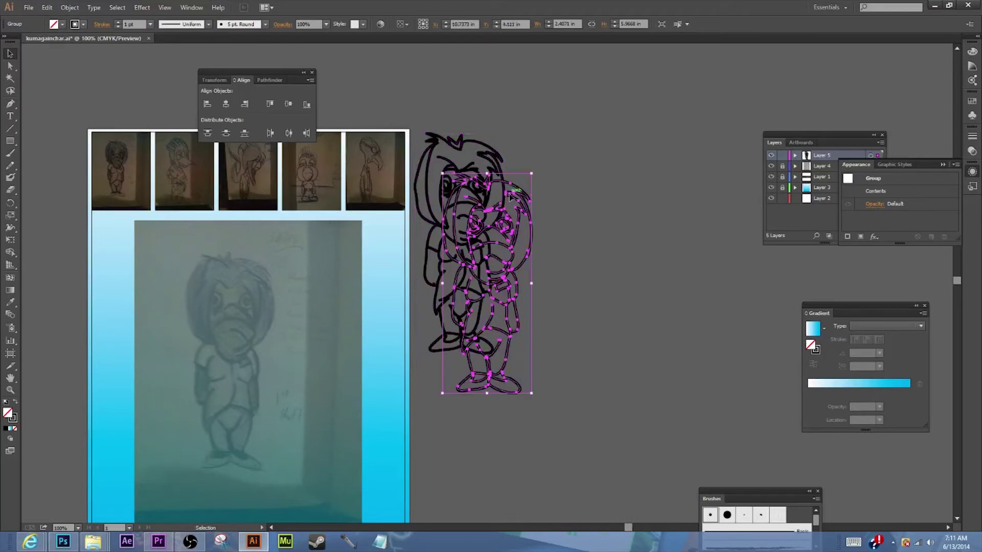
pyautogui.moveTo(510, 196); pyautogui.dragTo(646, 148)
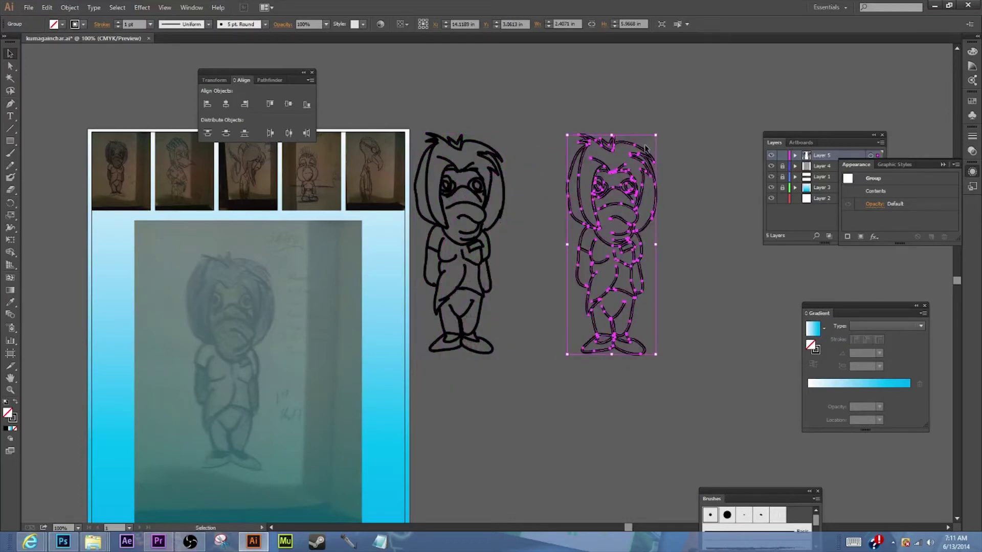
pyautogui.hotkey('ctrl', 'v')
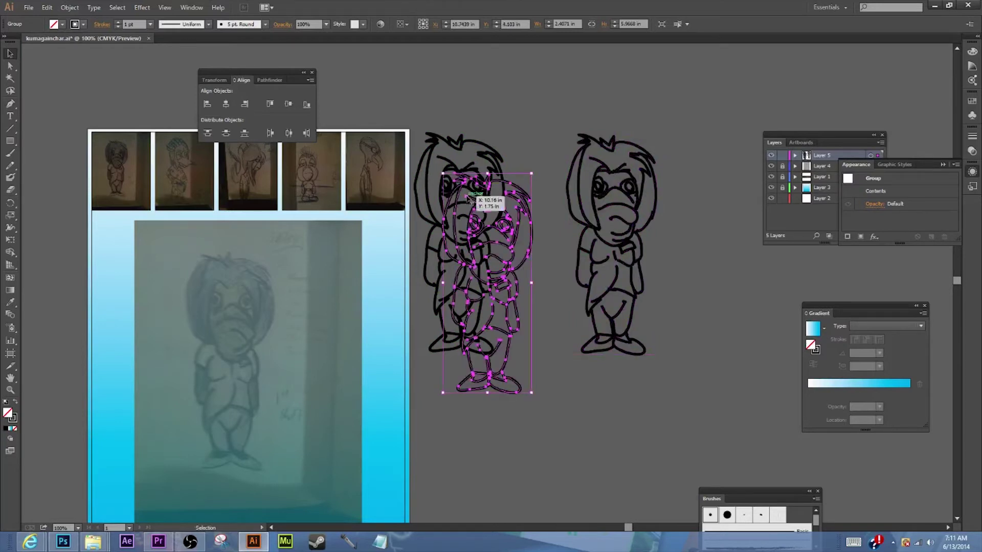
pyautogui.moveTo(490, 187); pyautogui.dragTo(723, 148)
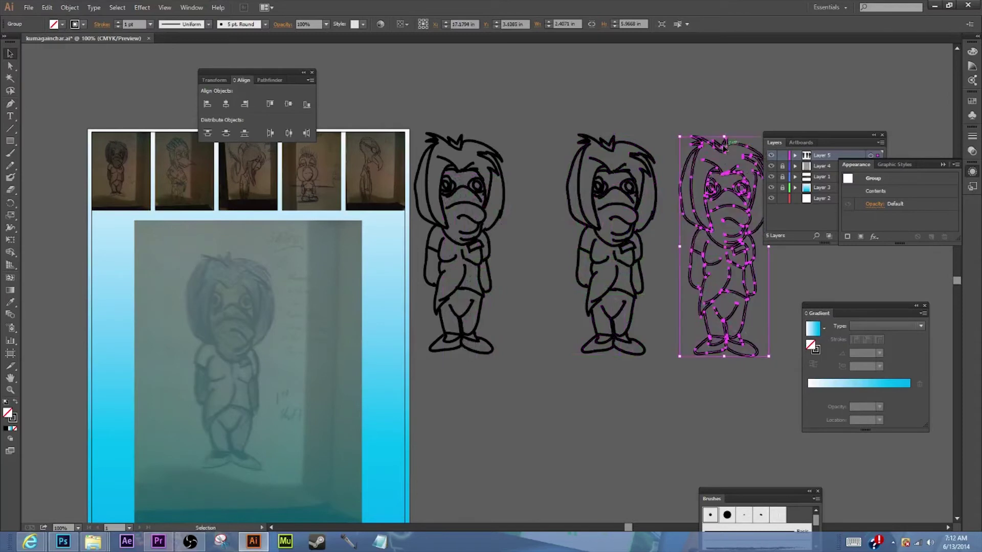
pyautogui.press('Delete')
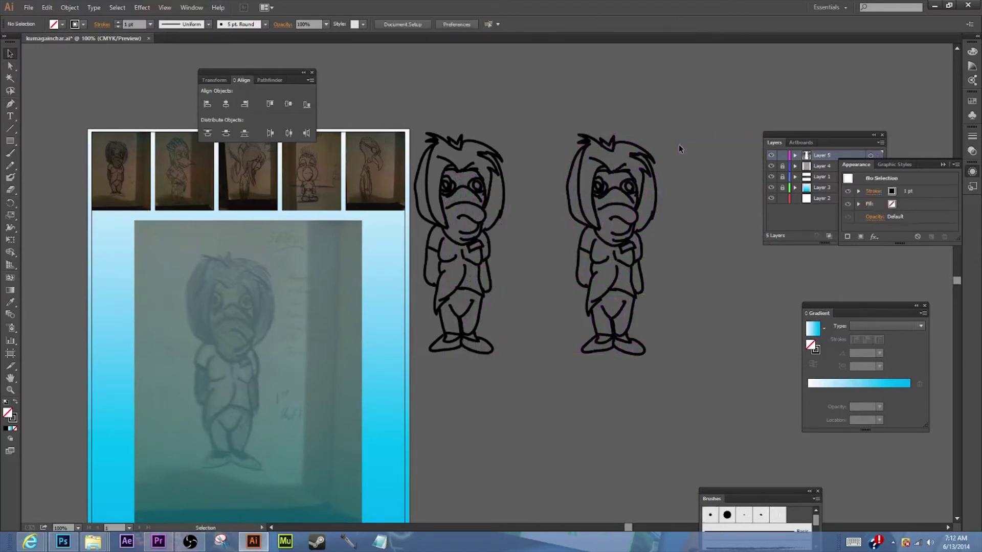
# - Move the duplicated outline down and closer to the original, into the empty canvas diagonally below it
pyautogui.click(648, 168)
pyautogui.moveTo(648, 169); pyautogui.dragTo(639, 264)
pyautogui.scroll(-2, 660, 289)
pyautogui.scroll(-3, 660, 286)
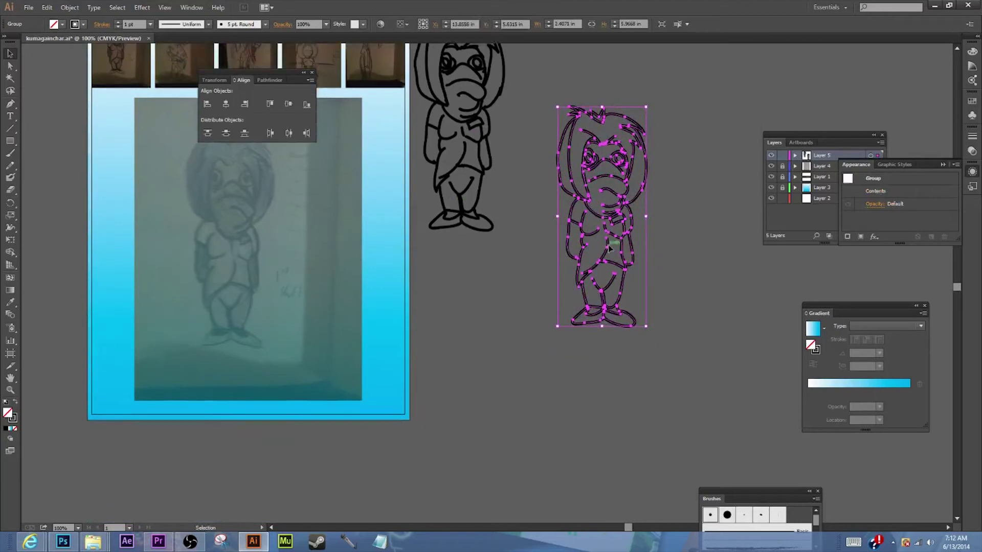
pyautogui.moveTo(606, 225)
pyautogui.mouseDown()
pyautogui.moveTo(598, 265)
pyautogui.moveTo(517, 333)
pyautogui.moveTo(634, 262)
pyautogui.moveTo(591, 239)
pyautogui.moveTo(588, 248)
pyautogui.moveTo(585, 231)
pyautogui.moveTo(594, 237)
pyautogui.moveTo(579, 260)
pyautogui.moveTo(571, 246)
pyautogui.mouseUp()
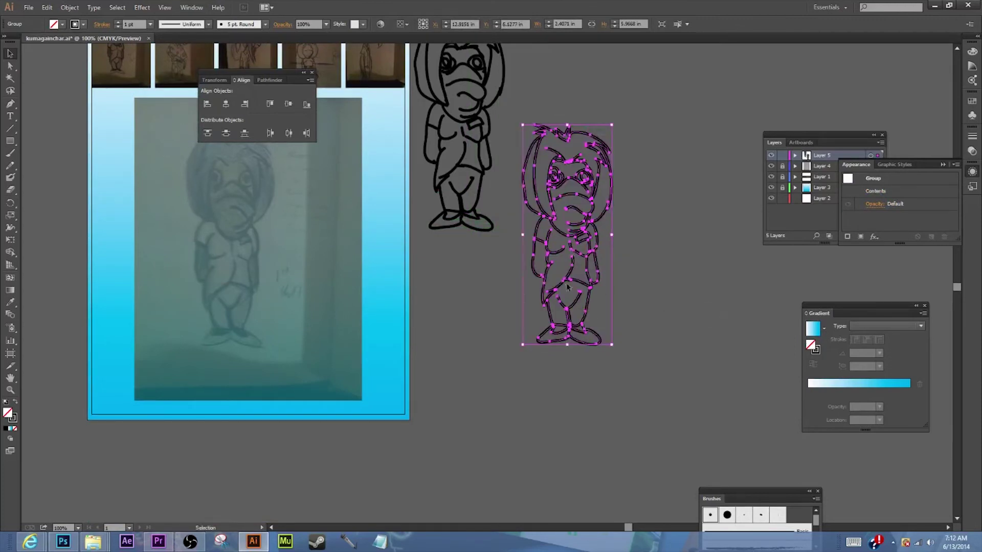
pyautogui.click(493, 300)
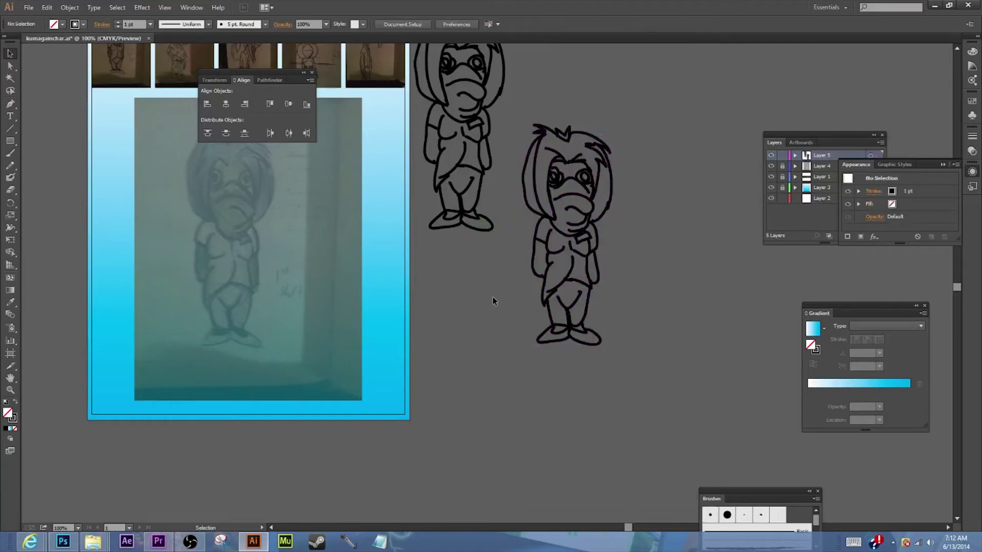
# - Convert the lower outline copy into a Live Paint group and move it farther down and away from the original
pyautogui.click(597, 149)
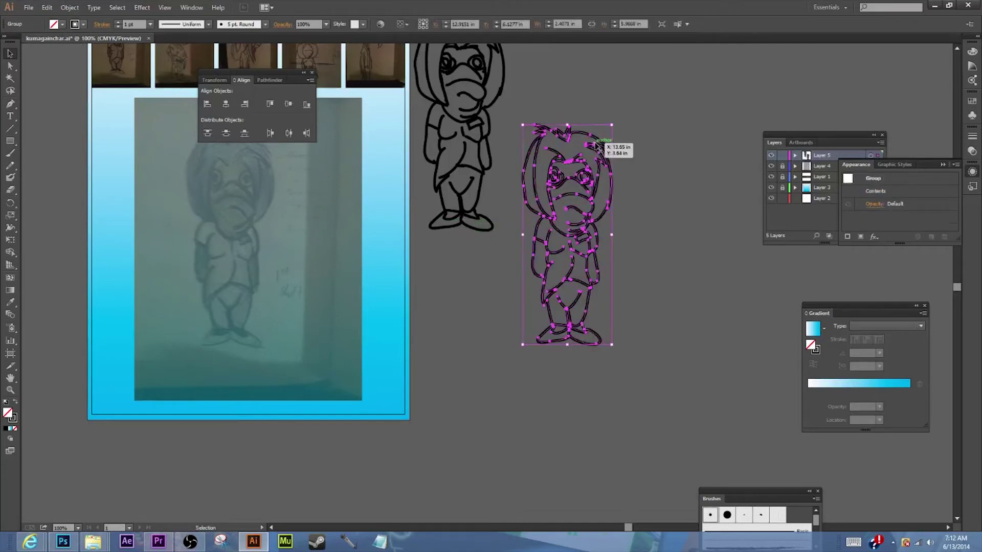
pyautogui.click(70, 9)
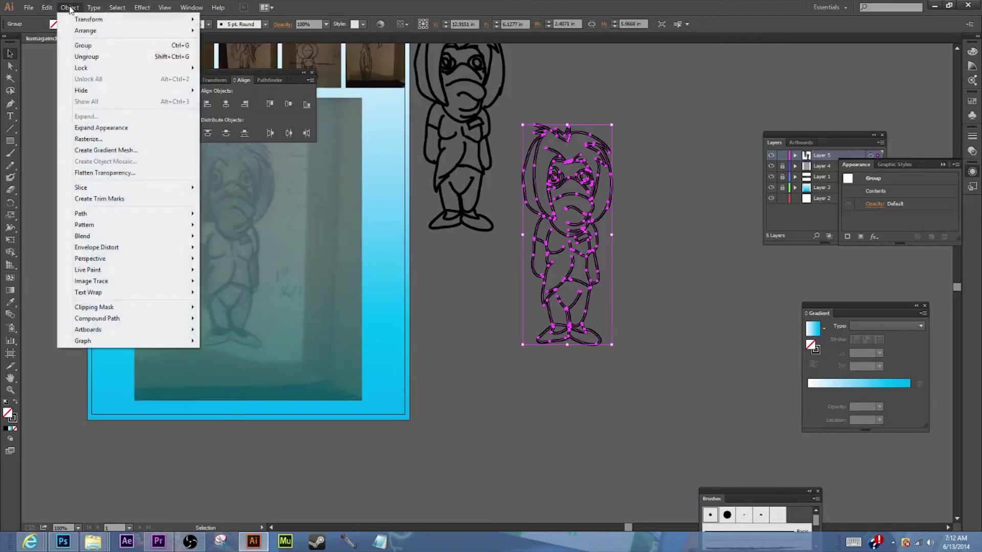
pyautogui.moveTo(107, 270)
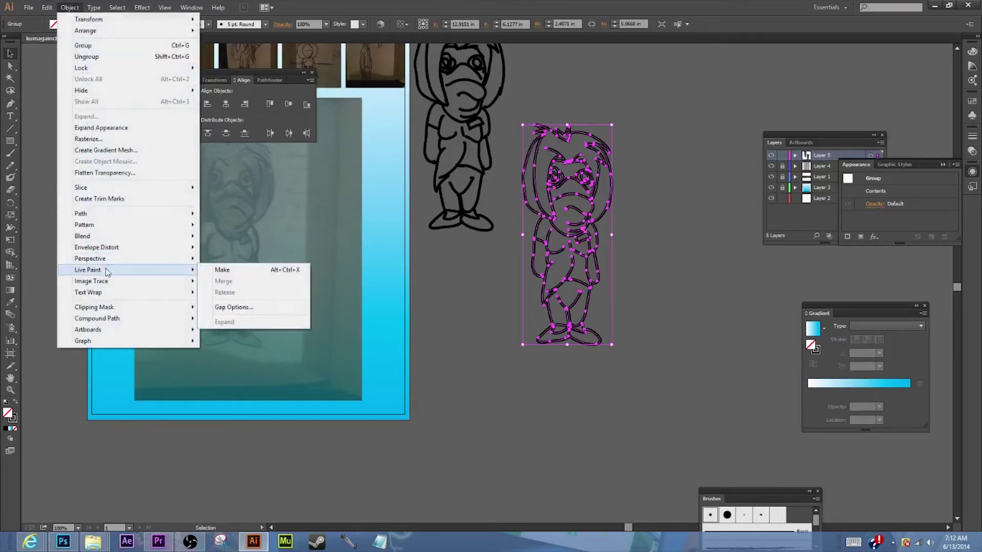
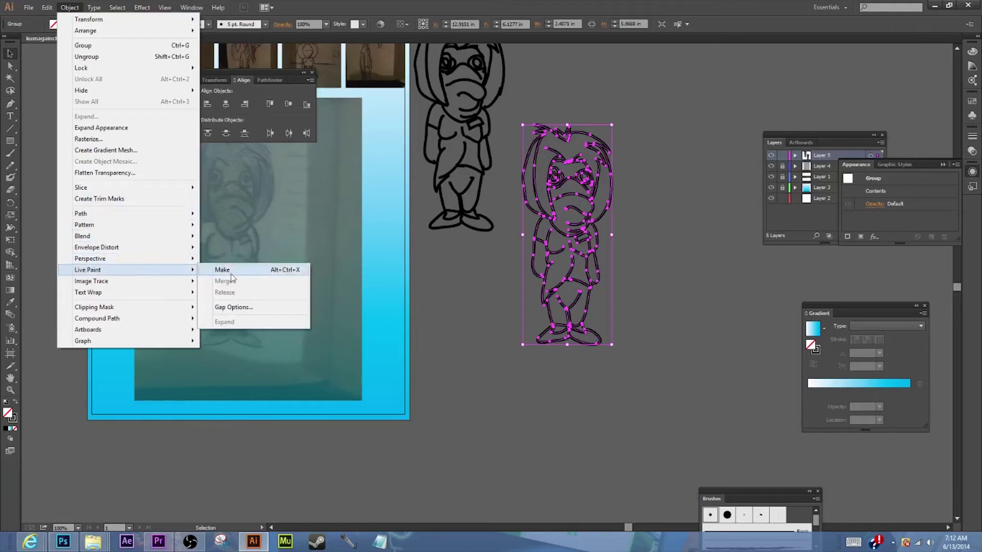
pyautogui.click(237, 270)
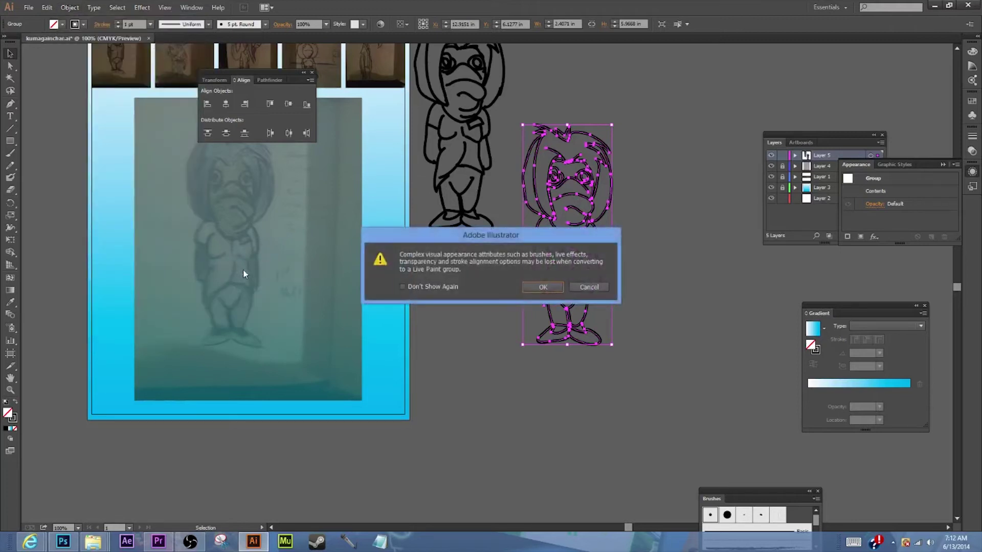
pyautogui.click(532, 285)
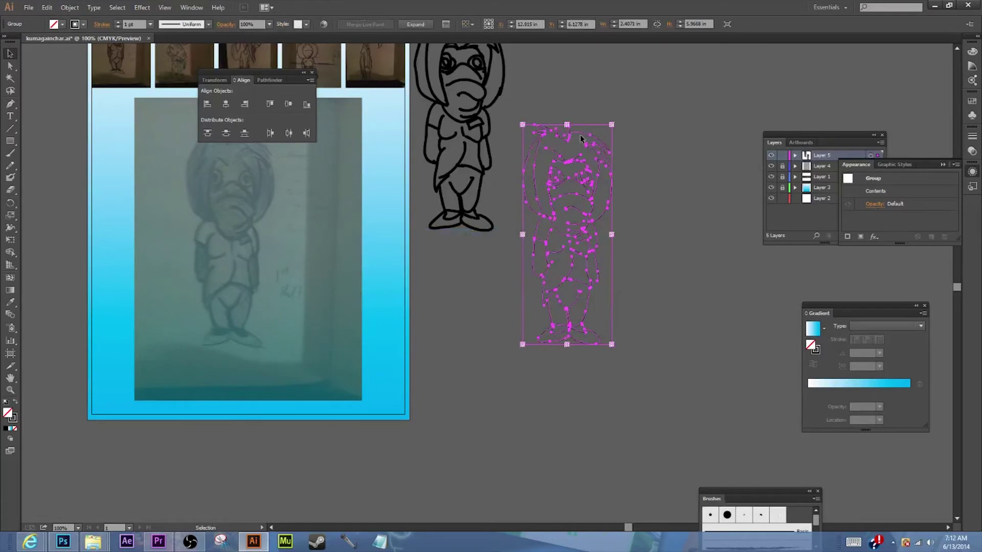
pyautogui.moveTo(582, 139)
pyautogui.mouseDown()
pyautogui.moveTo(609, 183)
pyautogui.moveTo(559, 199)
pyautogui.moveTo(573, 229)
pyautogui.moveTo(610, 207)
pyautogui.mouseUp()
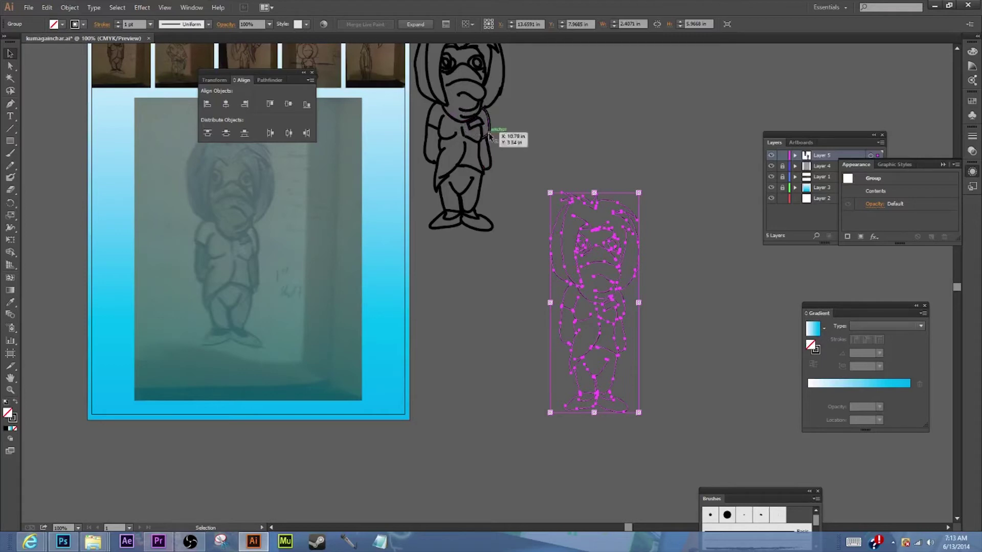
pyautogui.click(689, 261)
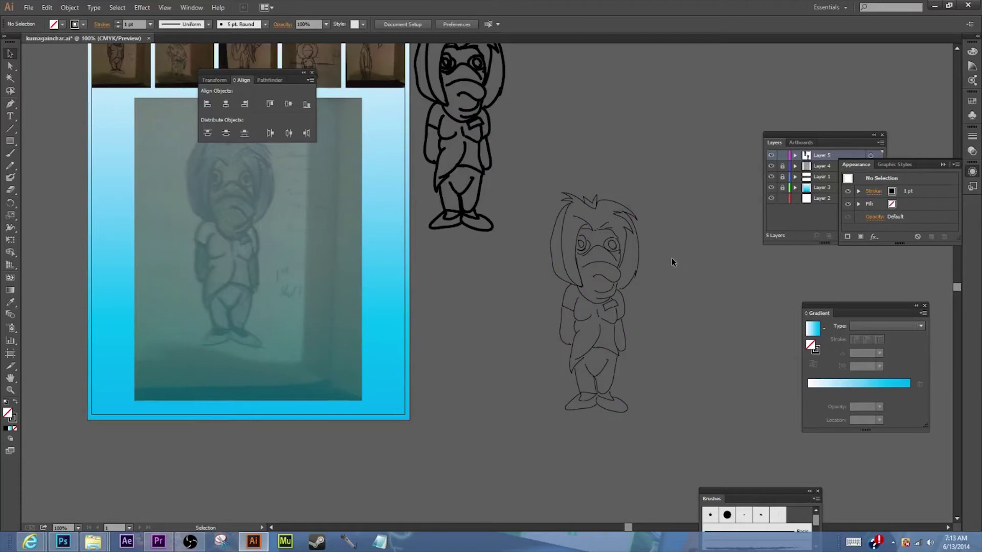
# - Try to join the paths of the thin-lined Live Paint figure with the Join command
pyautogui.click(8, 391)
pyautogui.click(581, 299)
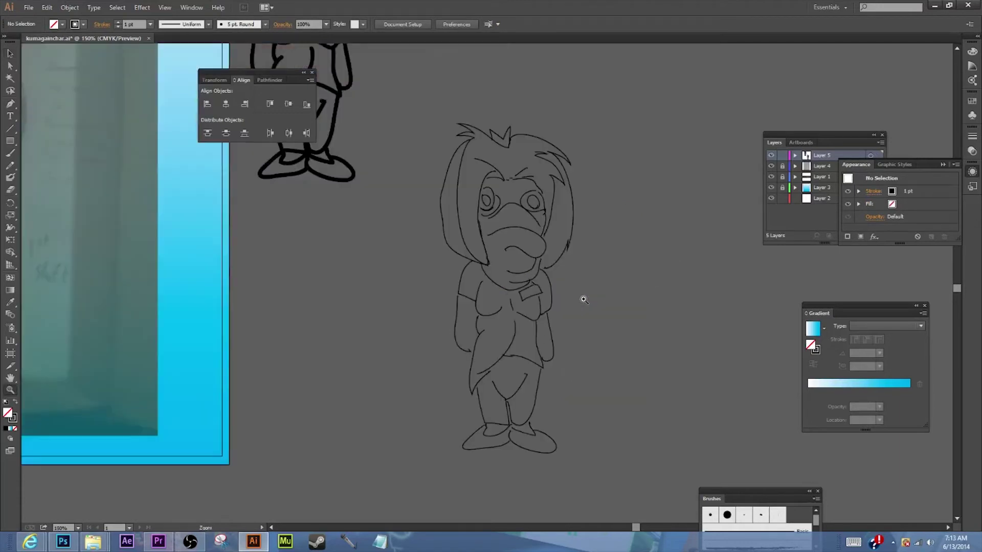
pyautogui.click(512, 310)
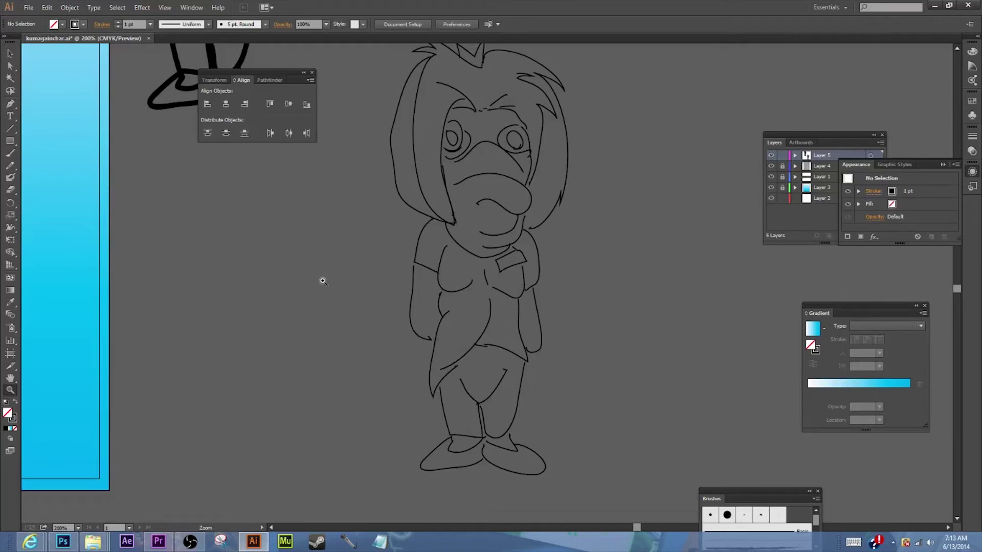
pyautogui.scroll(3, 323, 280)
pyautogui.click(9, 54)
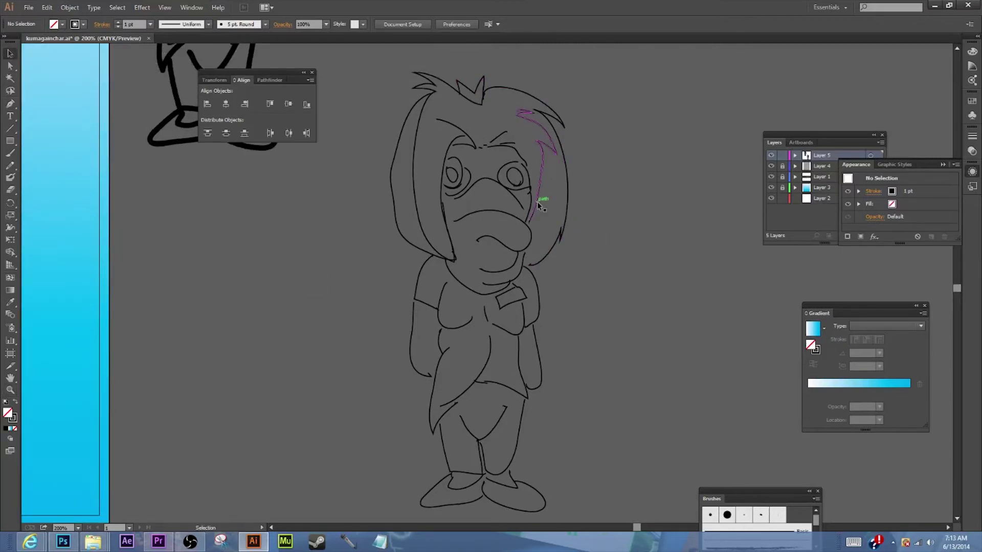
pyautogui.click(544, 175)
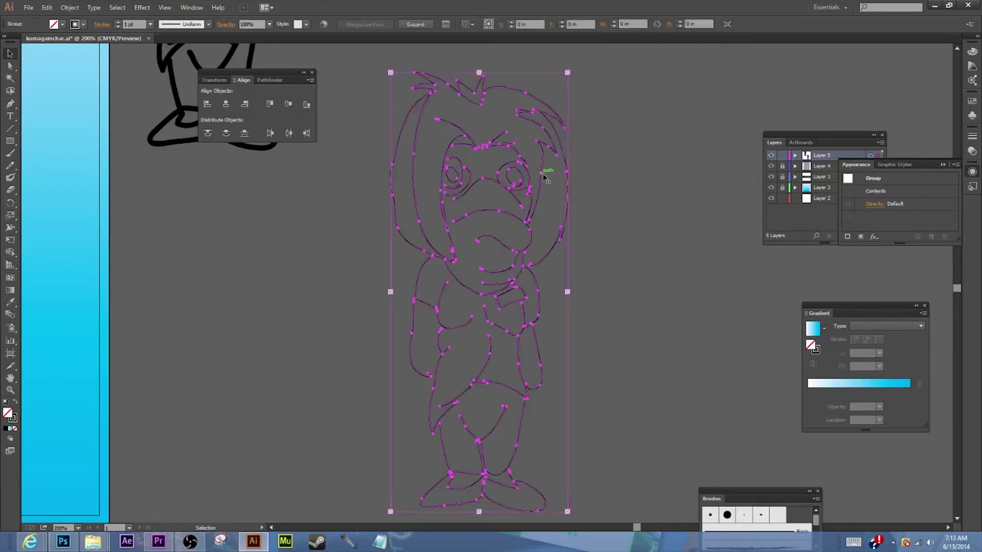
pyautogui.click(72, 8)
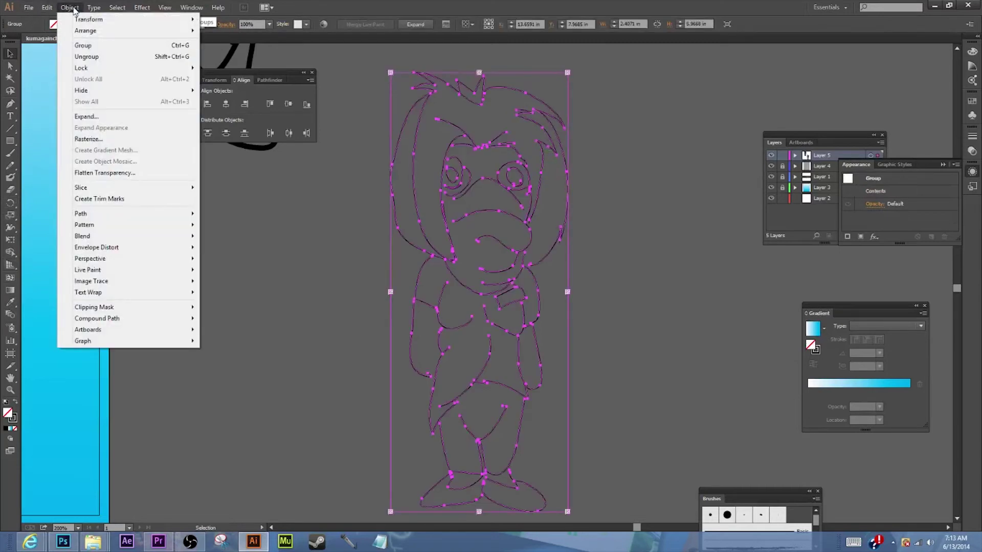
pyautogui.moveTo(121, 213)
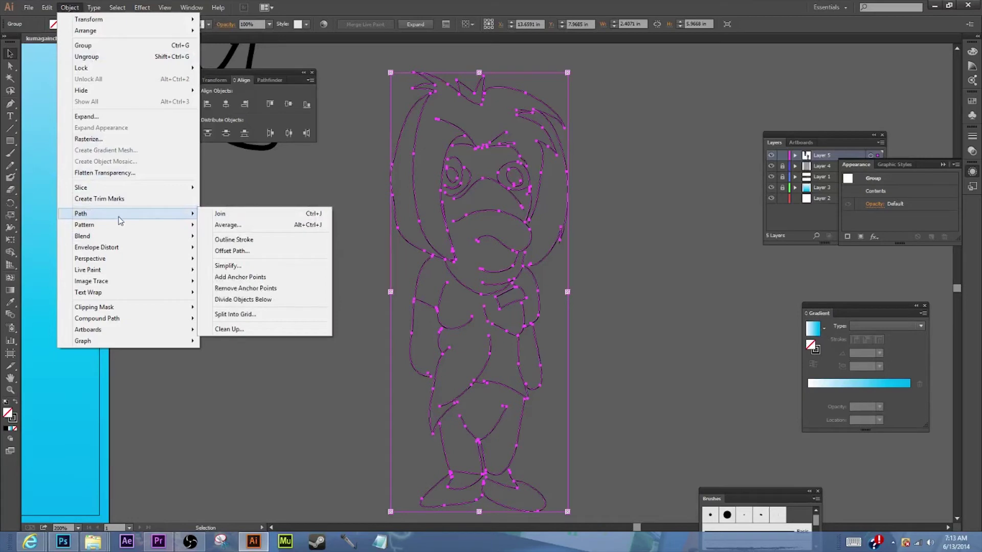
pyautogui.click(235, 215)
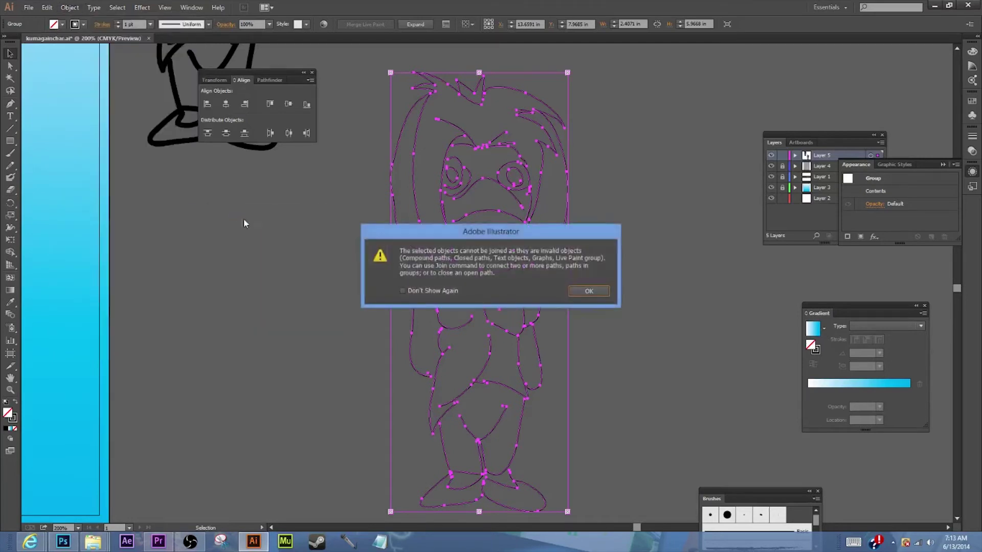
pyautogui.click(585, 291)
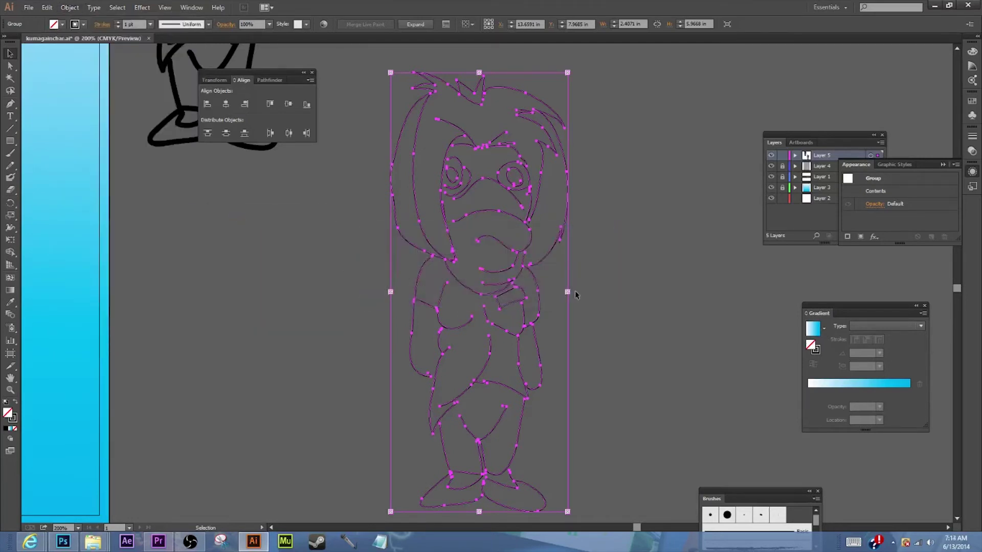
# - Try to make a compound path from the selected Live Paint figure
pyautogui.click(47, 8)
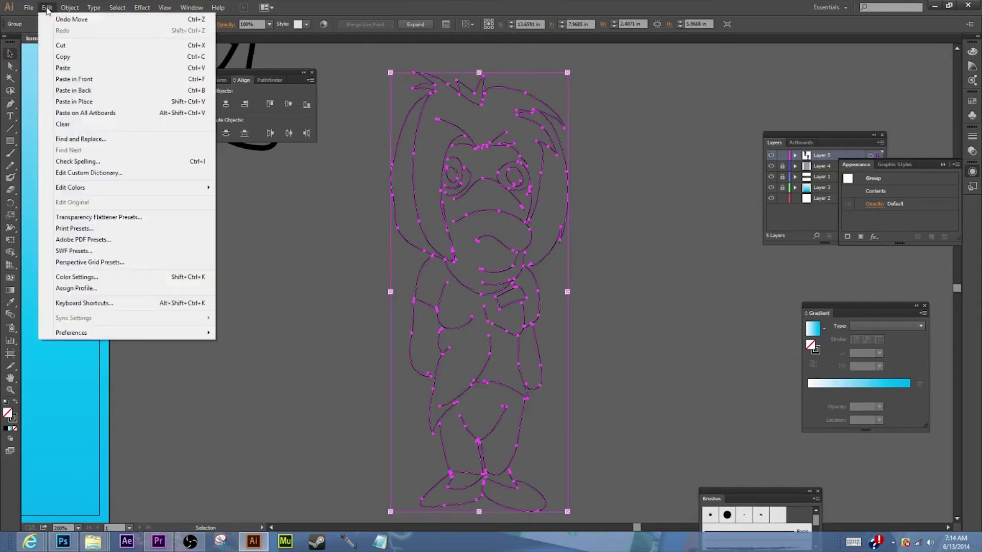
pyautogui.moveTo(72, 8)
pyautogui.moveTo(181, 321)
pyautogui.click(223, 318)
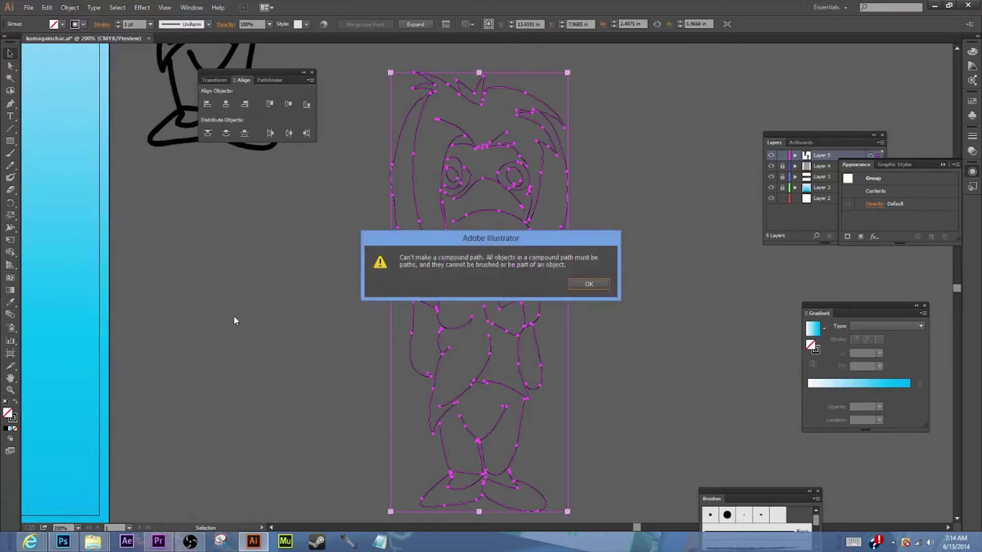
pyautogui.click(589, 285)
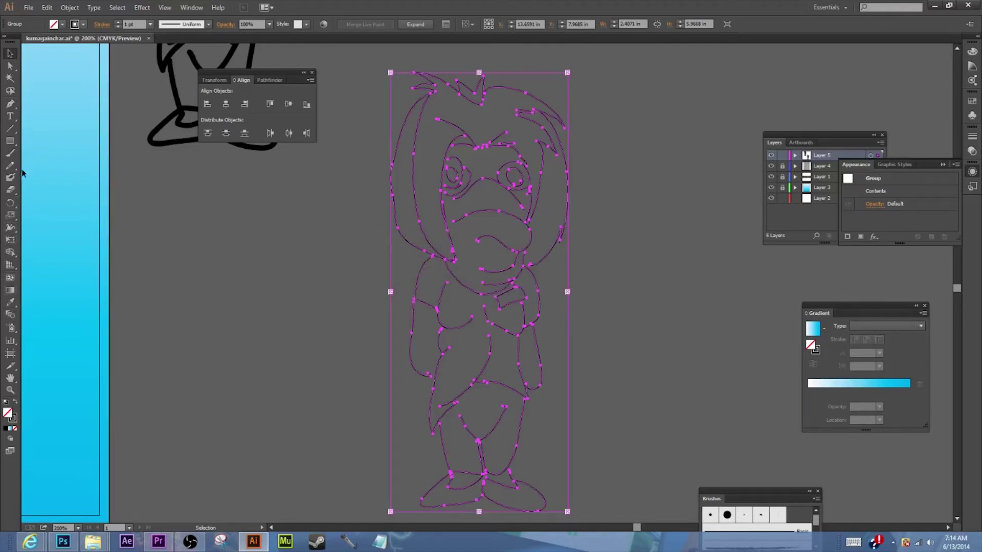
# - Try filling the whole Live Paint figure with the white-to-blue gradient, and undo the fill
pyautogui.click(11, 302)
pyautogui.moveTo(10, 256); pyautogui.dragTo(49, 262)
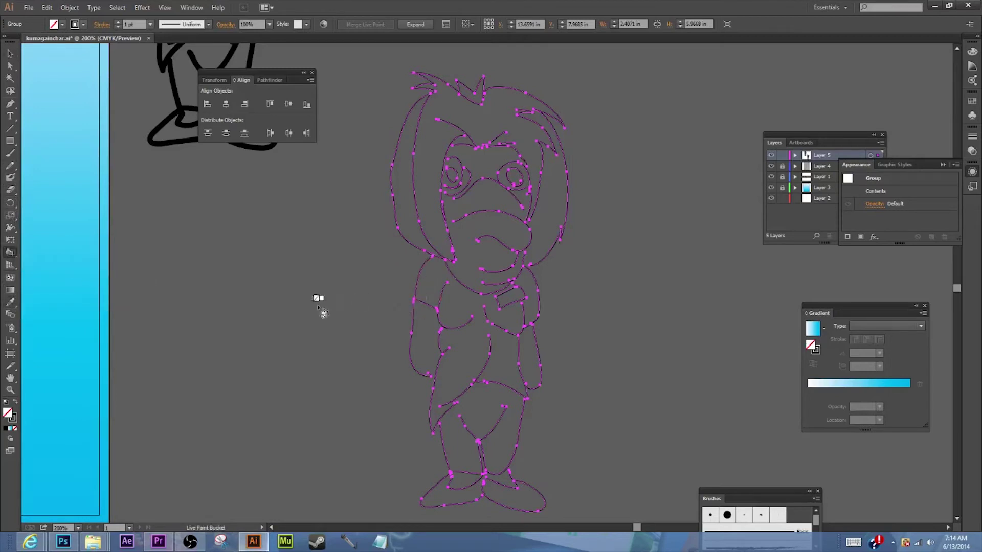
pyautogui.click(13, 428)
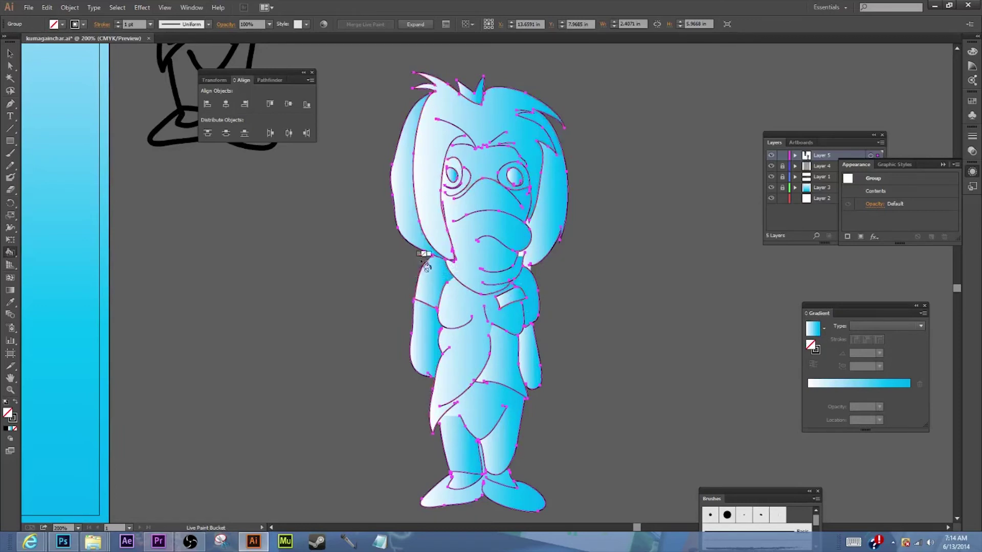
pyautogui.hotkey('ctrl', 'z')
# - Reselect the unfilled Live Paint figure and retry turning it into a compound path
pyautogui.click(70, 7)
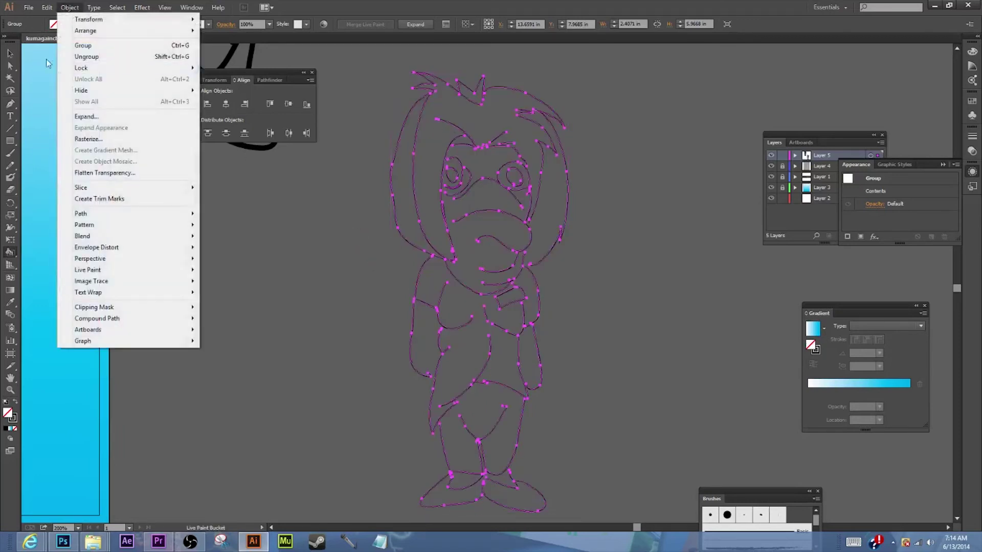
pyautogui.click(10, 54)
pyautogui.click(660, 166)
pyautogui.click(544, 107)
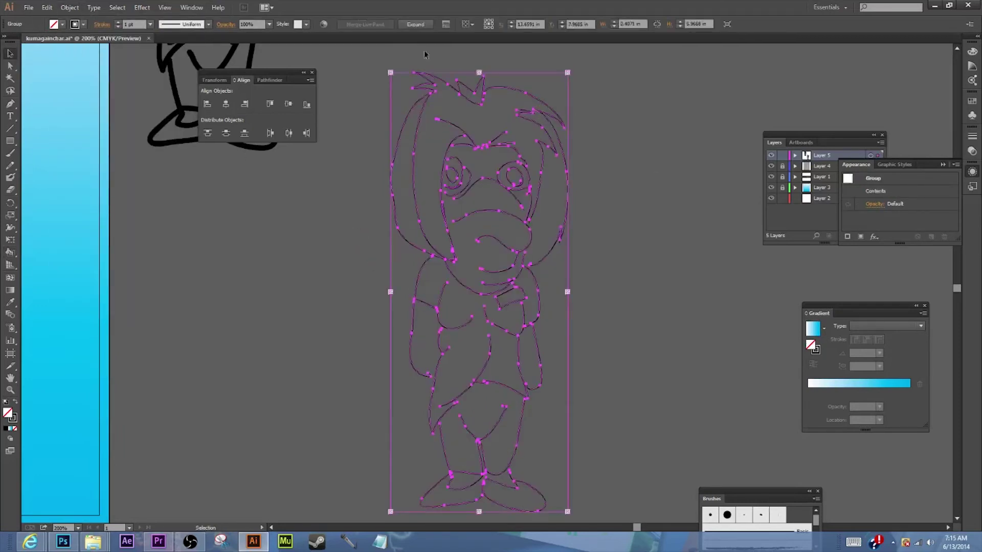
pyautogui.click(73, 8)
pyautogui.moveTo(109, 319)
pyautogui.click(219, 319)
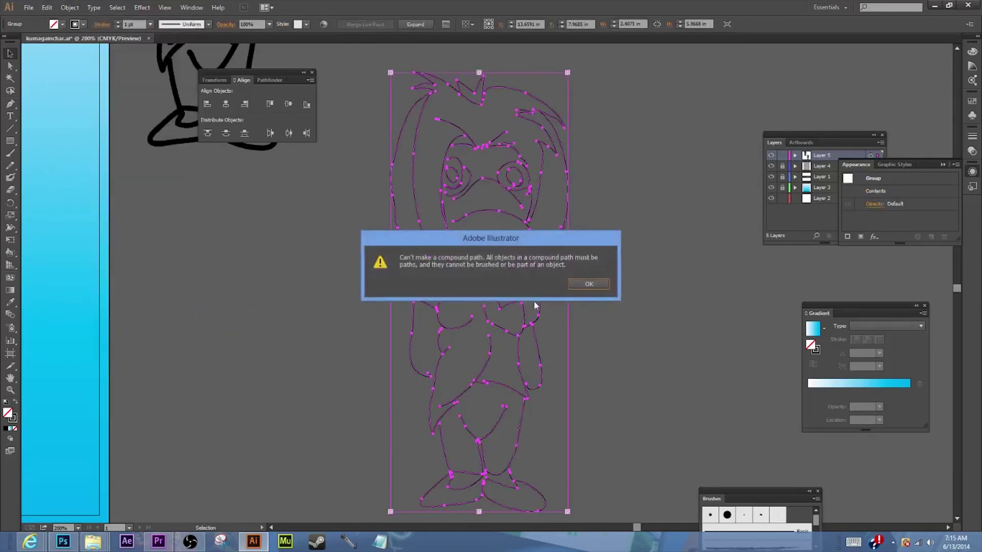
pyautogui.click(585, 285)
# - Apply Outline Stroke to the Live Paint figure, deselect it, and switch to the Direct Selection tool
pyautogui.click(66, 9)
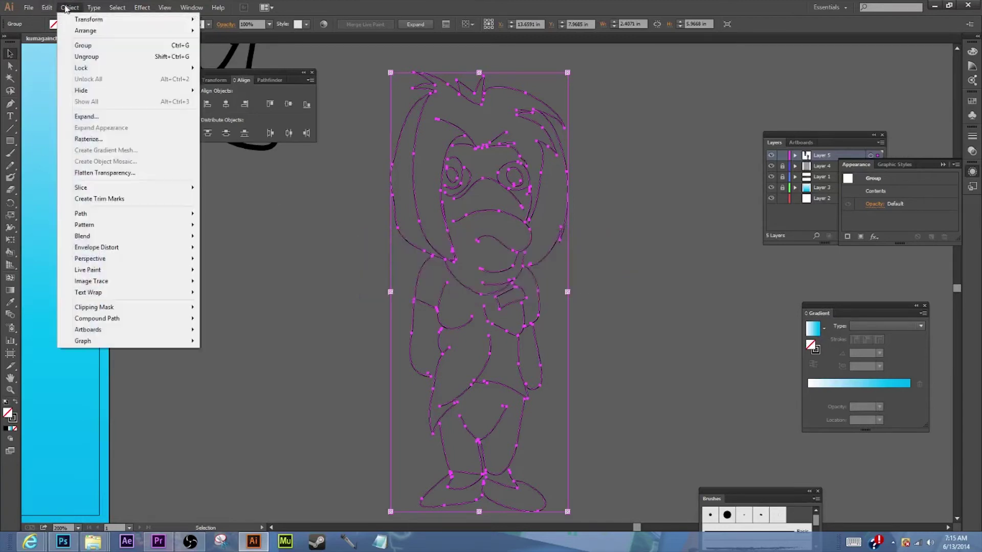
pyautogui.moveTo(118, 213)
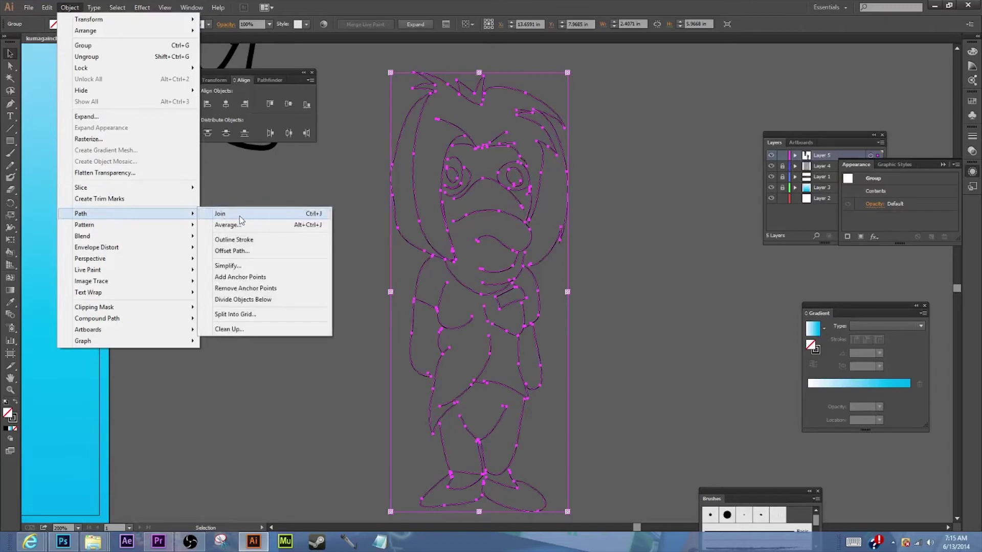
pyautogui.click(248, 241)
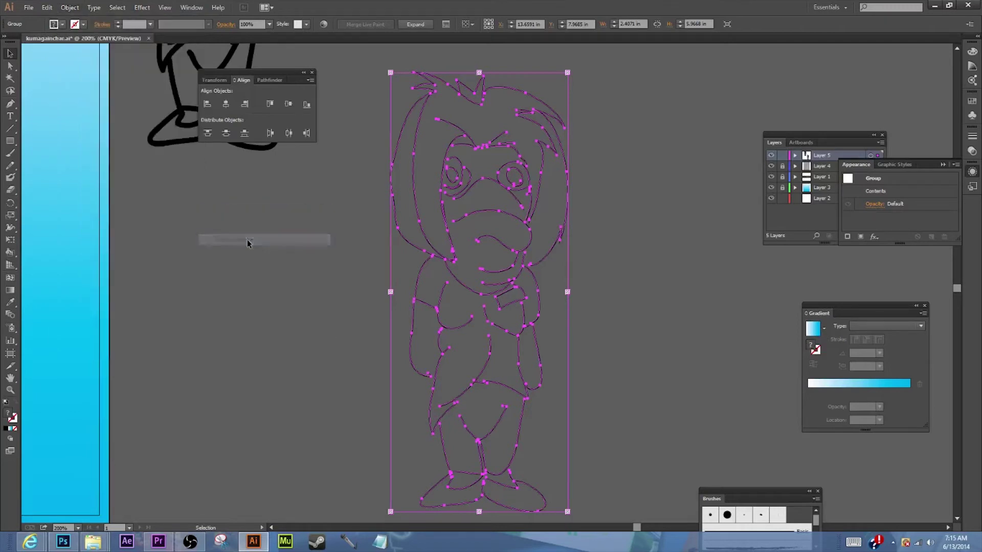
pyautogui.click(319, 270)
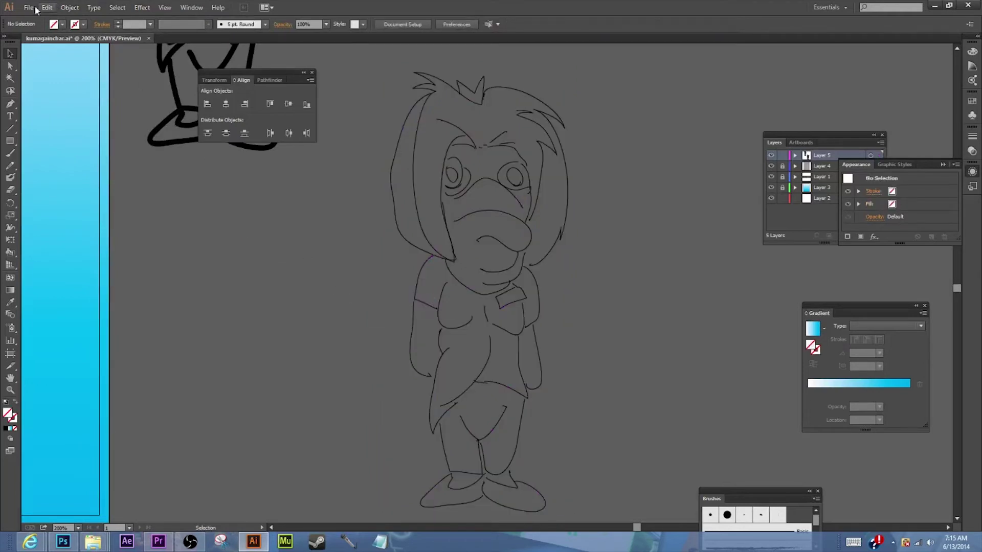
pyautogui.click(10, 65)
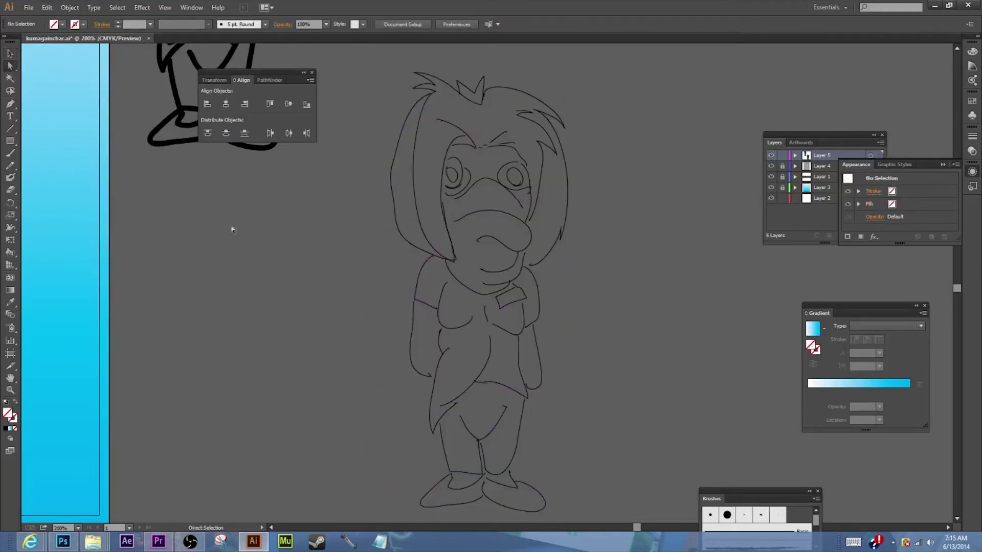
# - Move the upper end anchor of the left-hand forearm outline onto the corner of the sleeve
pyautogui.click(412, 304)
pyautogui.moveTo(413, 304); pyautogui.dragTo(414, 299)
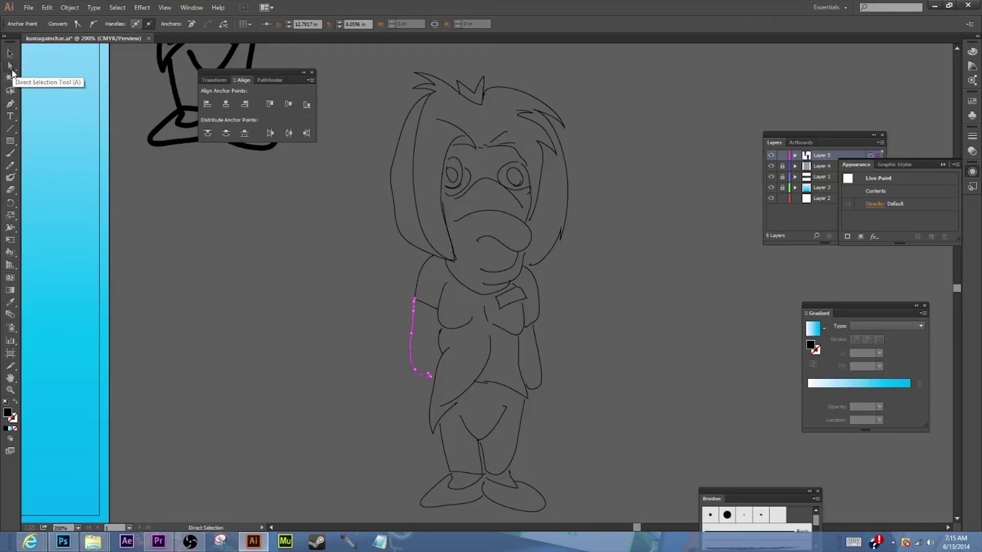
pyautogui.click(300, 409)
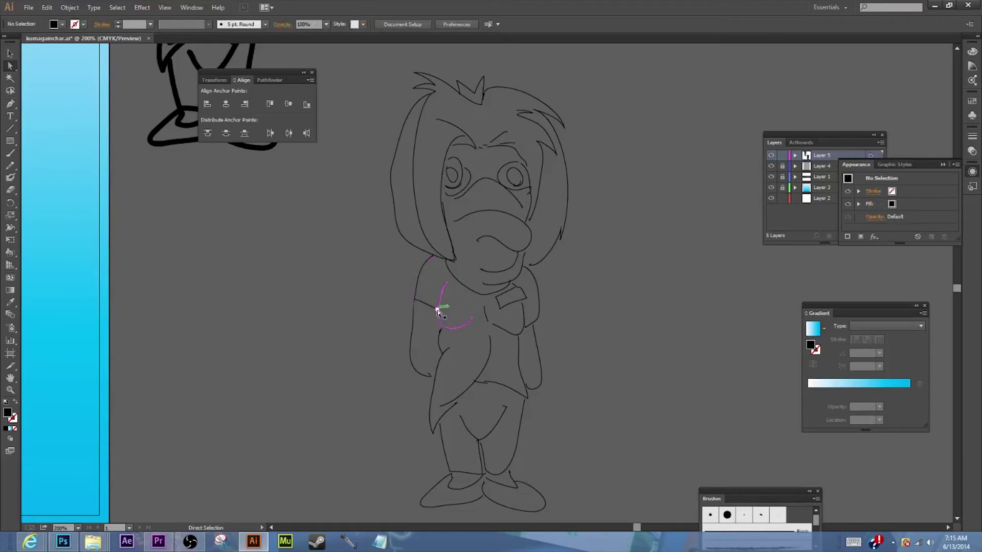
# - Try deleting the left-hand forearm outline
pyautogui.click(428, 376)
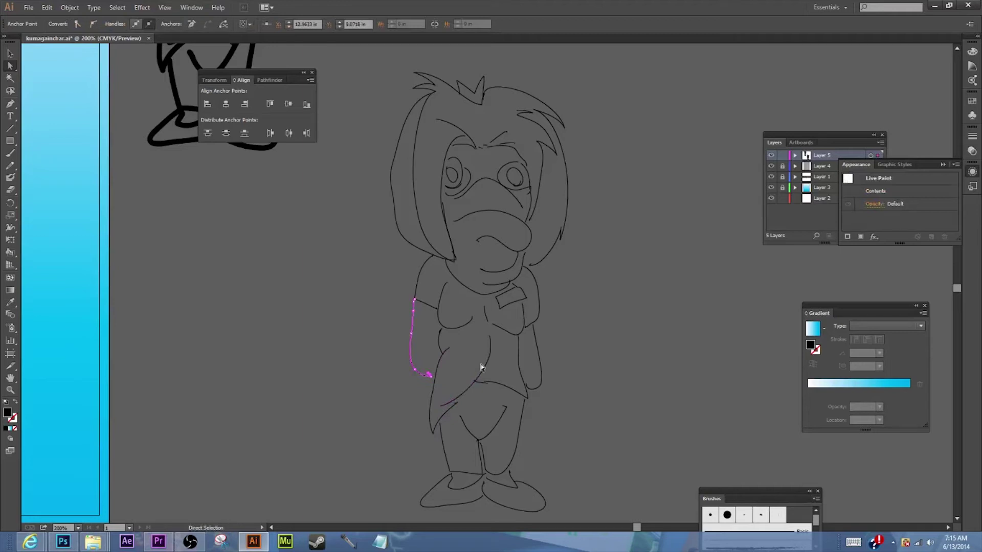
pyautogui.press('Delete')
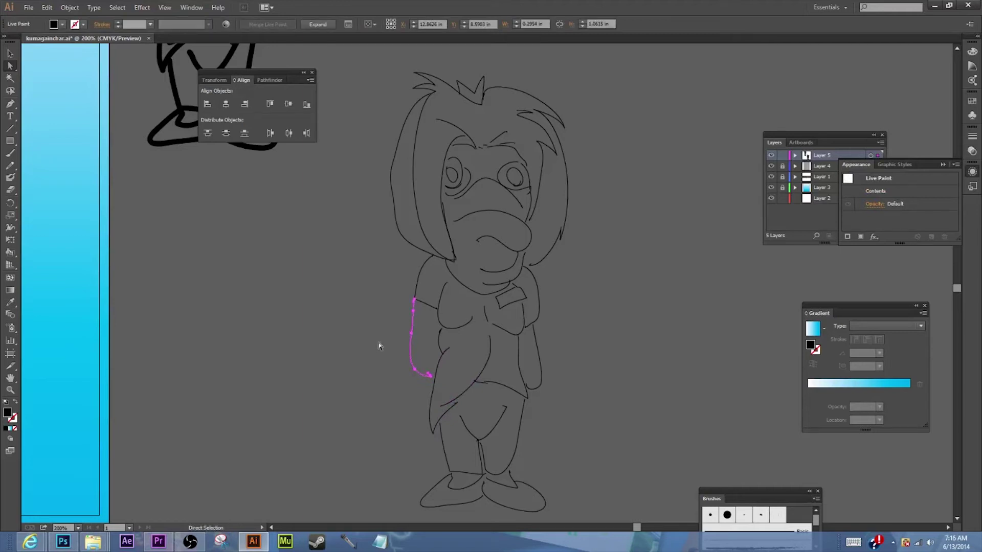
pyautogui.press('Delete')
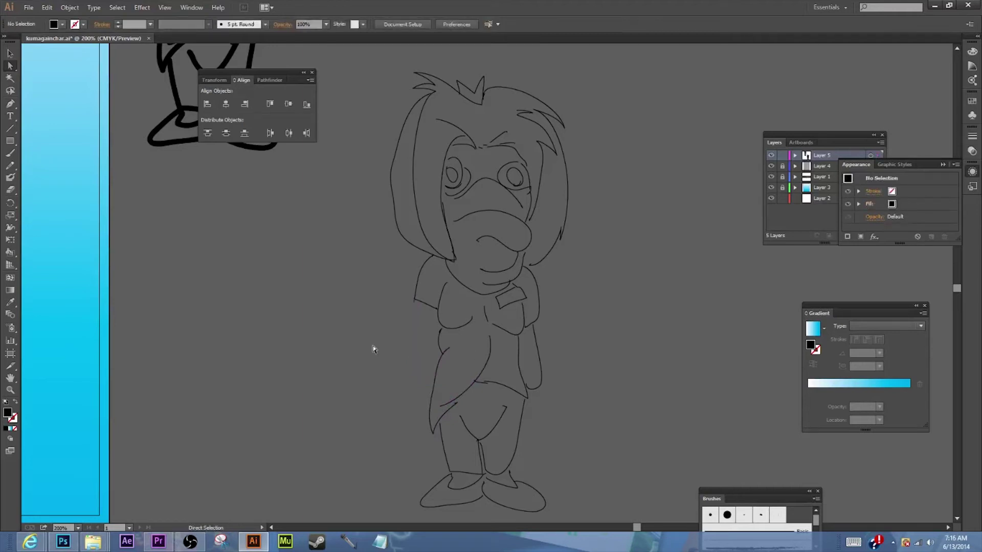
# - Swap the left-hand forearm outline to a black stroke with no fill, and extend its lower end to the shirt edge
pyautogui.click(415, 300)
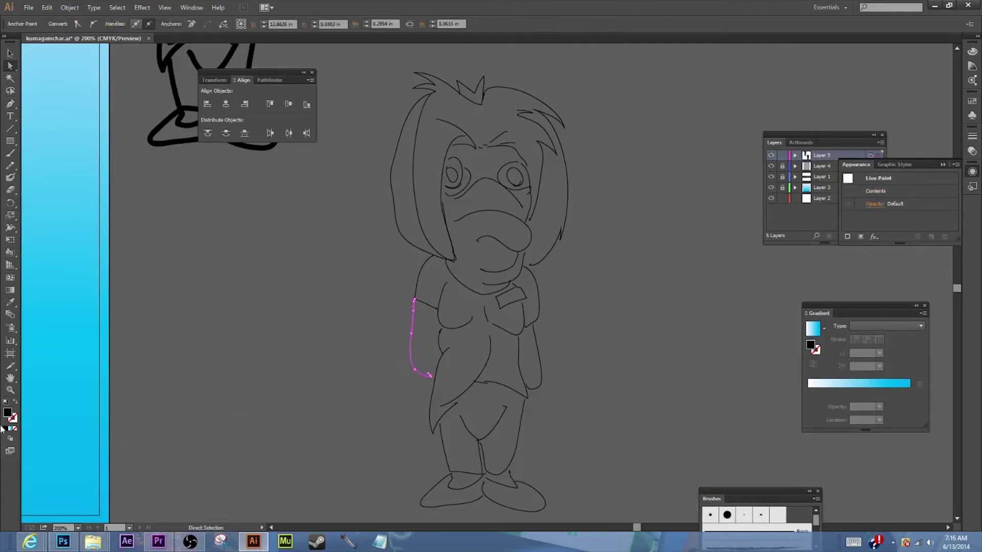
pyautogui.click(14, 404)
pyautogui.moveTo(430, 376)
pyautogui.mouseDown()
pyautogui.moveTo(450, 388)
pyautogui.moveTo(432, 373)
pyautogui.moveTo(436, 380)
pyautogui.mouseUp()
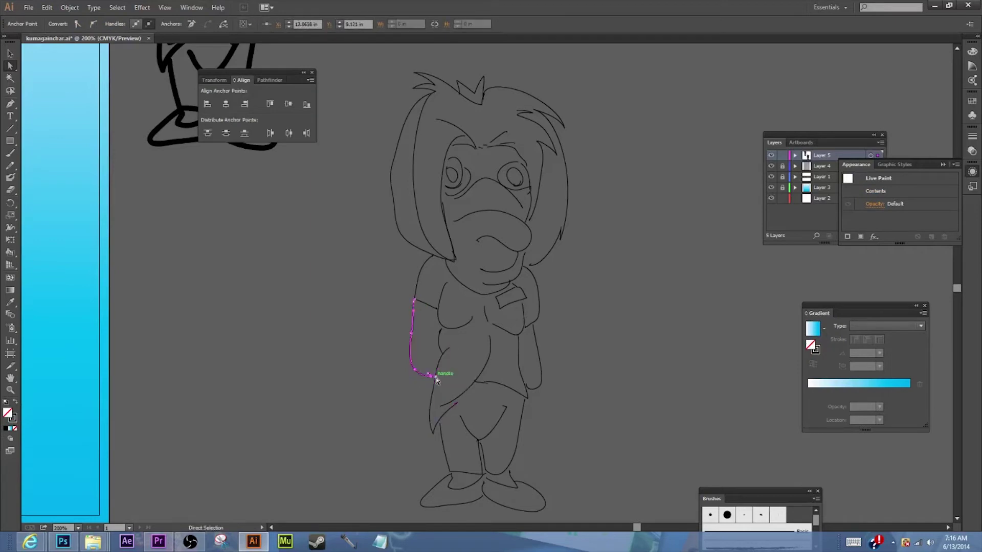
pyautogui.click(336, 402)
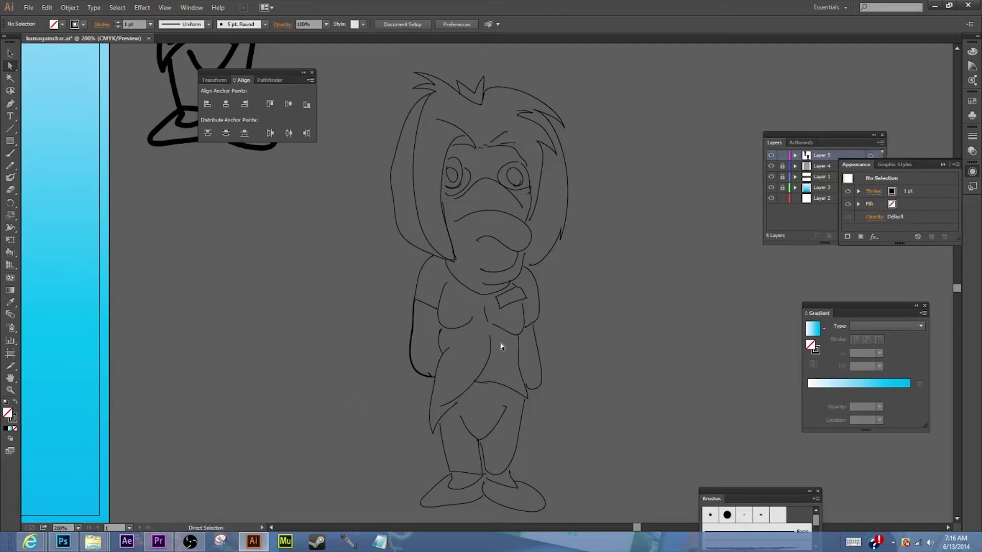
# - Adjust the end anchors of the right-hand forearm and outer trouser-leg outlines so they meet the shirt's lower corner
pyautogui.moveTo(526, 385); pyautogui.dragTo(527, 385)
pyautogui.click(526, 385)
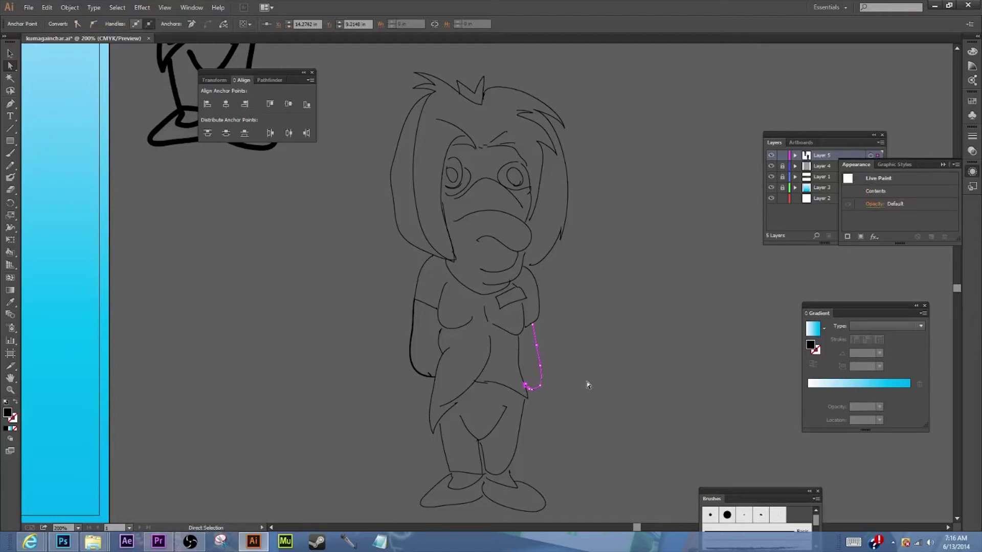
pyautogui.click(587, 385)
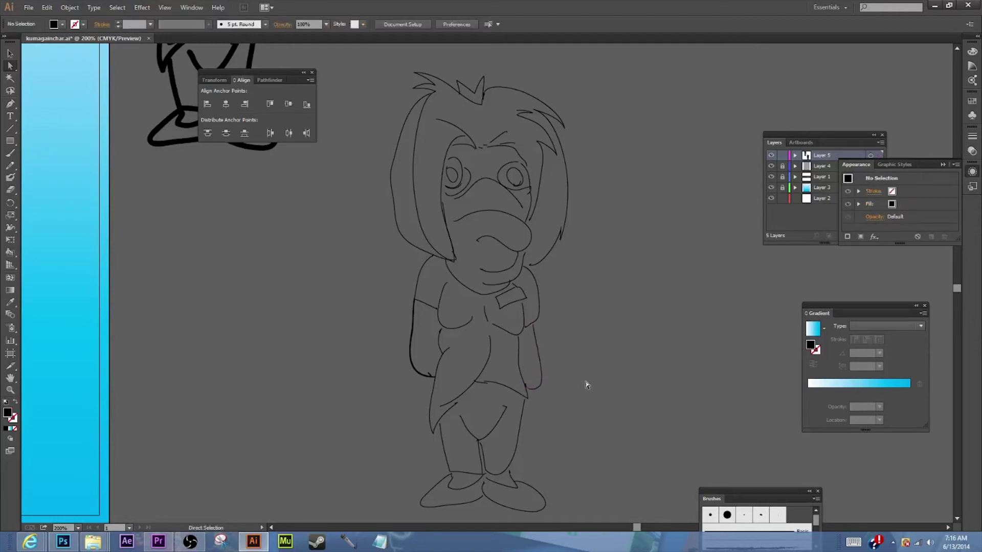
pyautogui.click(524, 398)
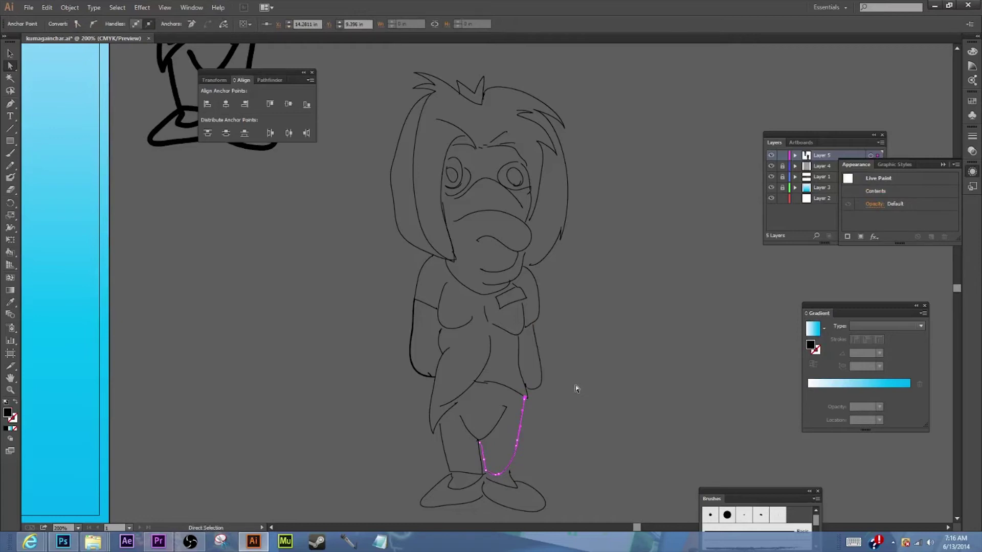
pyautogui.click(577, 394)
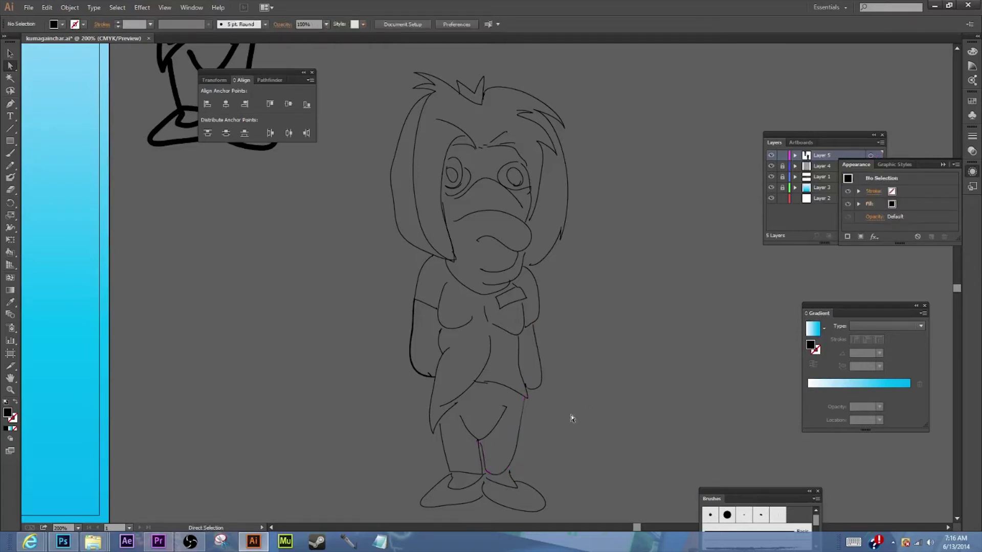
# - Select the whole figure and try again to turn it into a compound path
pyautogui.click(70, 7)
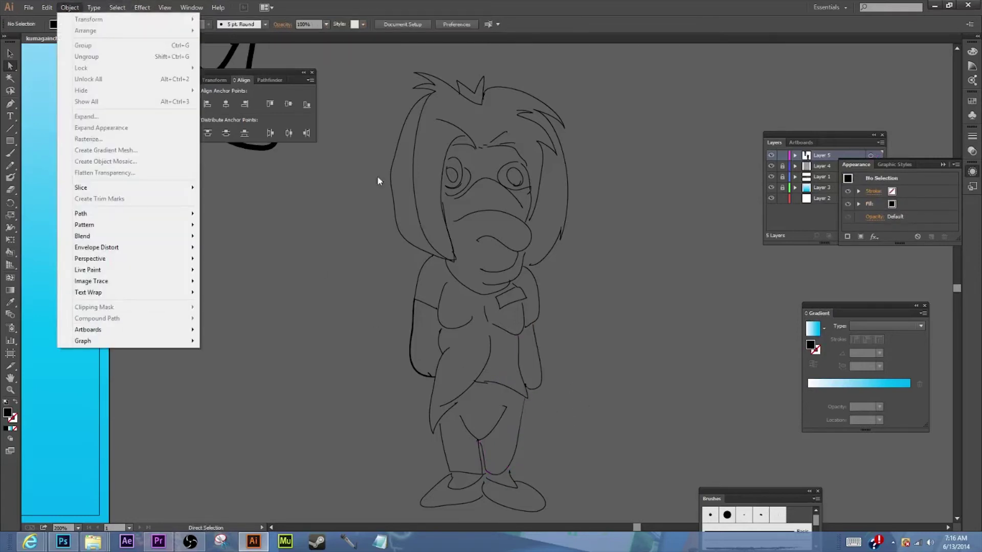
pyautogui.click(10, 53)
pyautogui.moveTo(593, 63); pyautogui.dragTo(357, 508)
pyautogui.click(70, 8)
pyautogui.moveTo(97, 319)
pyautogui.click(271, 319)
pyautogui.click(585, 283)
pyautogui.click(584, 282)
# - Try moving the lower end of the right-hand hair outline up to the cheek, and undo the move
pyautogui.moveTo(533, 270); pyautogui.dragTo(528, 225)
pyautogui.hotkey('ctrl', 'z')
pyautogui.click(650, 282)
# - Snap the ends of the right-hand shoe opening outline to the trouser leg, and swap its fill and stroke
pyautogui.press('a')
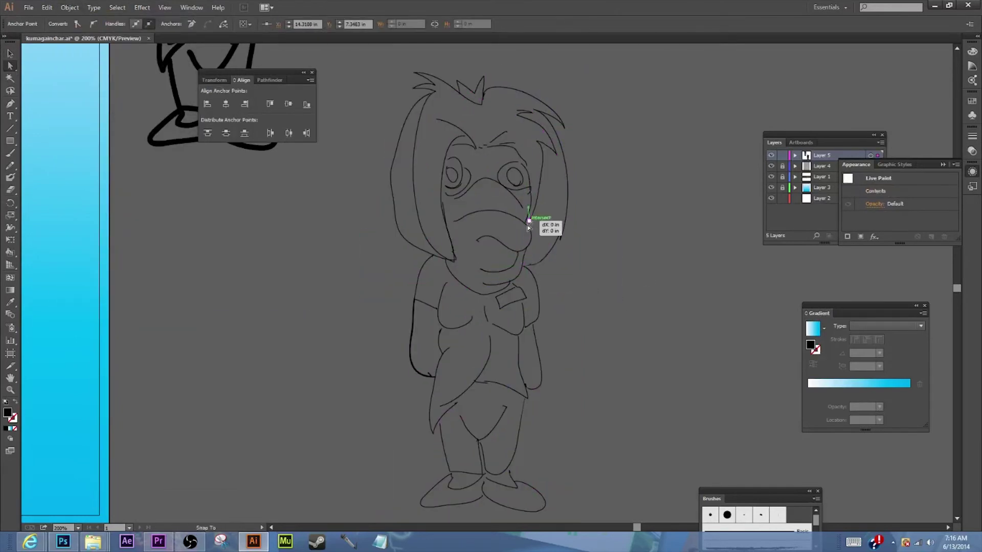
pyautogui.scroll(-3, 482, 412)
pyautogui.moveTo(481, 458); pyautogui.dragTo(483, 460)
pyautogui.moveTo(488, 442); pyautogui.dragTo(482, 440)
pyautogui.moveTo(509, 434); pyautogui.dragTo(507, 429)
pyautogui.click(15, 402)
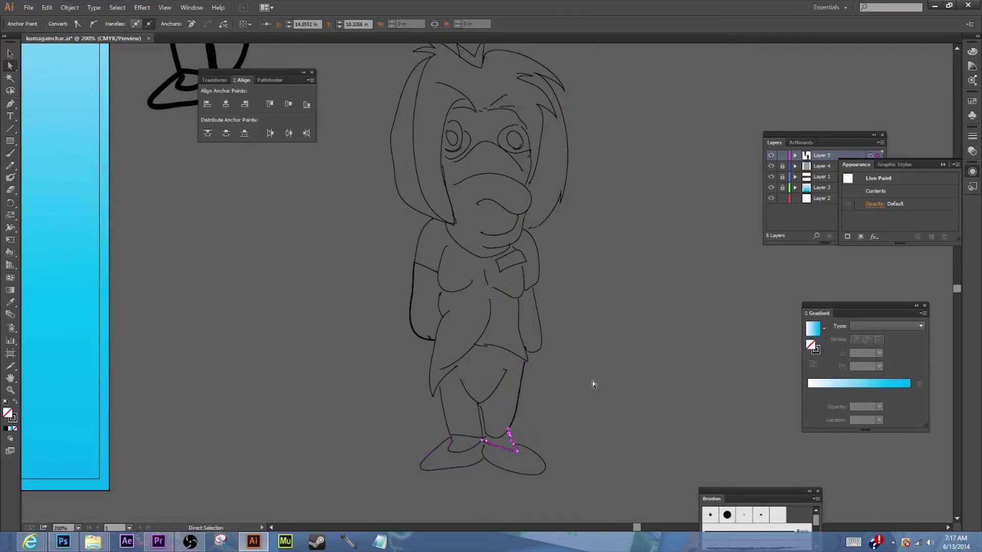
pyautogui.click(593, 385)
# - Pick a green fill colour from the colour spectrum
pyautogui.scroll(11, 591, 408)
pyautogui.scroll(-9, 593, 404)
pyautogui.scroll(4, 624, 309)
pyautogui.click(971, 52)
pyautogui.click(971, 64)
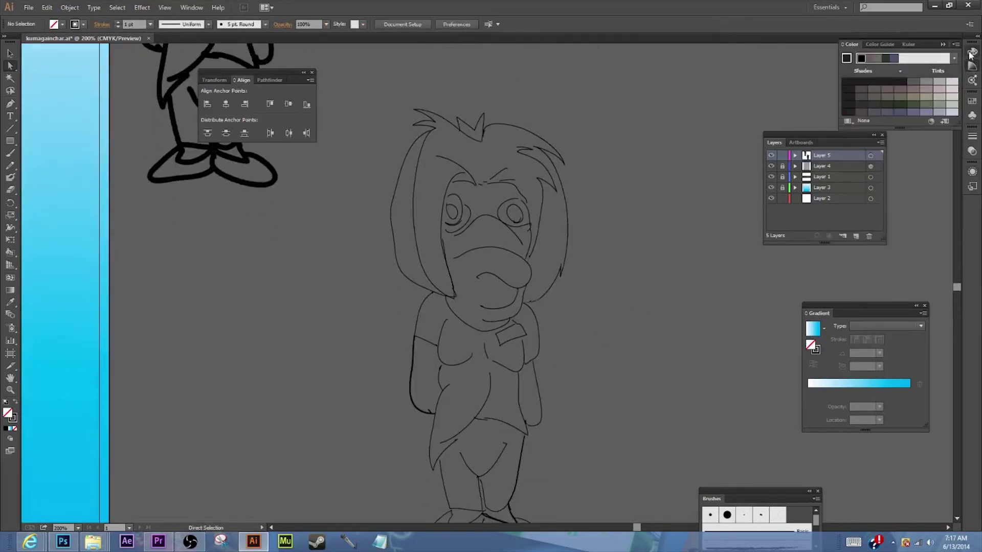
pyautogui.click(971, 52)
pyautogui.click(880, 99)
# - Try filling the left-hand forearm and the shirt with green using the Live Paint Bucket
pyautogui.click(10, 252)
pyautogui.moveTo(11, 253); pyautogui.dragTo(51, 265)
pyautogui.click(422, 362)
pyautogui.click(467, 338)
# - Select the whole figure and open its Live Paint gap options
pyautogui.click(10, 54)
pyautogui.moveTo(353, 92); pyautogui.dragTo(608, 519)
pyautogui.click(70, 7)
pyautogui.moveTo(88, 270)
pyautogui.click(233, 307)
pyautogui.click(581, 280)
pyautogui.click(69, 8)
pyautogui.click(241, 204)
# - Retry the green Live Paint Bucket fill on the figure's head and shirt
pyautogui.scroll(2, 240, 204)
pyautogui.click(11, 252)
pyautogui.click(513, 140)
pyautogui.click(467, 336)
pyautogui.scroll(1, 510, 231)
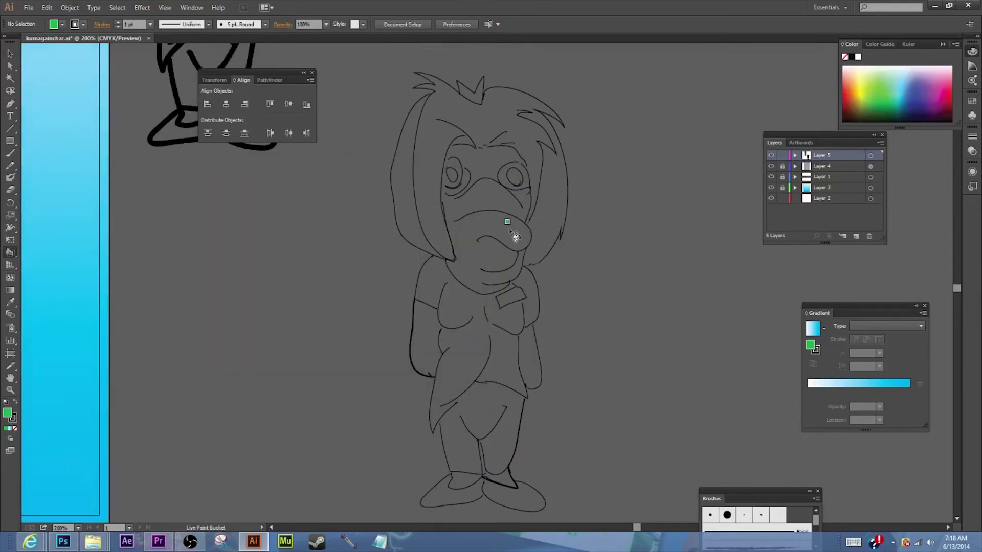
pyautogui.scroll(7, 224, 378)
pyautogui.scroll(-4, 228, 432)
pyautogui.press('v')
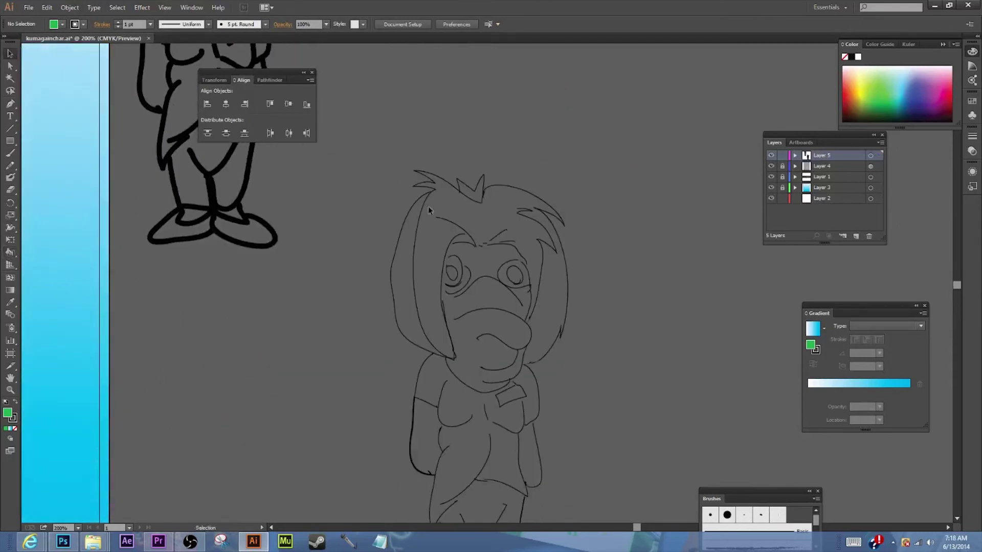
# - Nudge the upper anchors of both trouser-leg outlines onto the shirt hem to close the gaps
pyautogui.scroll(-4, 558, 392)
pyautogui.press('a')
pyautogui.moveTo(440, 375); pyautogui.dragTo(439, 372)
pyautogui.scroll(1, 473, 384)
pyautogui.moveTo(525, 363); pyautogui.dragTo(525, 361)
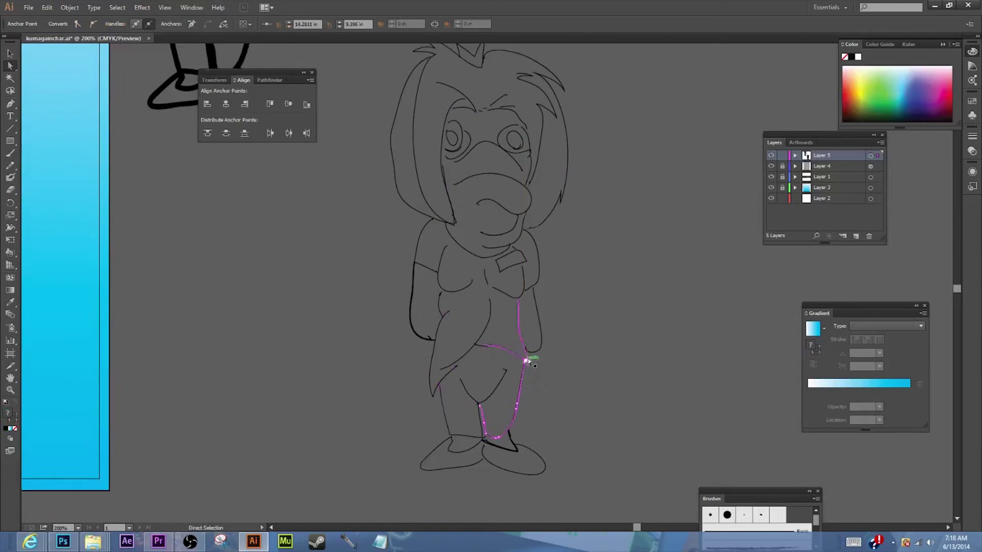
# - Nudge the anchor points beside the right eye and the beak to close gaps in the thin-line character's face
pyautogui.scroll(4, 526, 360)
pyautogui.click(527, 180)
pyautogui.click(588, 191)
pyautogui.moveTo(522, 176); pyautogui.dragTo(526, 178)
pyautogui.click(588, 185)
pyautogui.click(11, 252)
pyautogui.click(10, 66)
pyautogui.moveTo(529, 233); pyautogui.dragTo(528, 235)
pyautogui.click(332, 239)
# - Bridge the gap between the character's brows with a brush stroke and set its weight to 0.25 pt
pyautogui.moveTo(457, 159); pyautogui.dragTo(494, 159)
pyautogui.press('b')
pyautogui.click(11, 53)
pyautogui.click(481, 164)
pyautogui.click(150, 24)
pyautogui.click(158, 37)
pyautogui.click(321, 232)
pyautogui.click(11, 66)
pyautogui.click(600, 317)
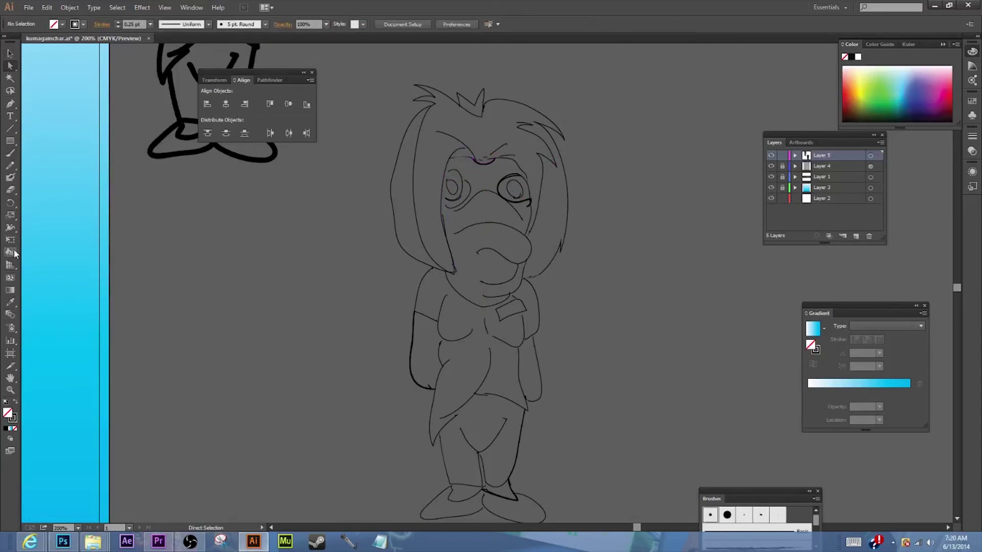
# - Duplicate the thick-lined character and place the copy to the right of the existing figures
pyautogui.click(11, 252)
pyautogui.scroll(9, 470, 337)
pyautogui.press('v')
pyautogui.click(297, 162)
pyautogui.hotkey('ctrl', 'c')
pyautogui.hotkey('ctrl', 'v')
pyautogui.moveTo(560, 141); pyautogui.dragTo(727, 128)
# - Make a compound path from the copied character's outlines
pyautogui.click(70, 8)
pyautogui.moveTo(125, 318)
pyautogui.click(230, 319)
pyautogui.click(70, 7)
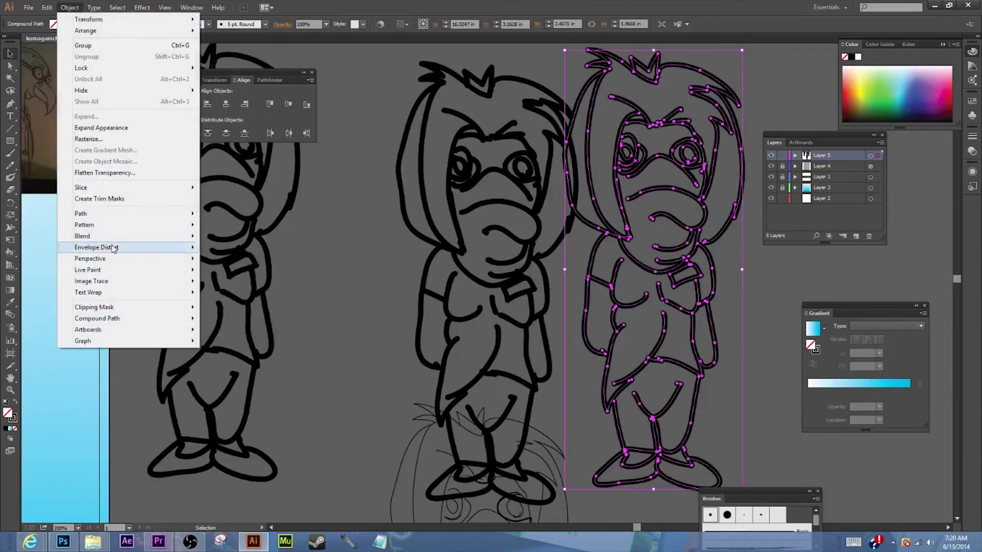
pyautogui.moveTo(112, 270)
pyautogui.click(233, 308)
pyautogui.moveTo(587, 134); pyautogui.dragTo(436, 120)
pyautogui.click(437, 155)
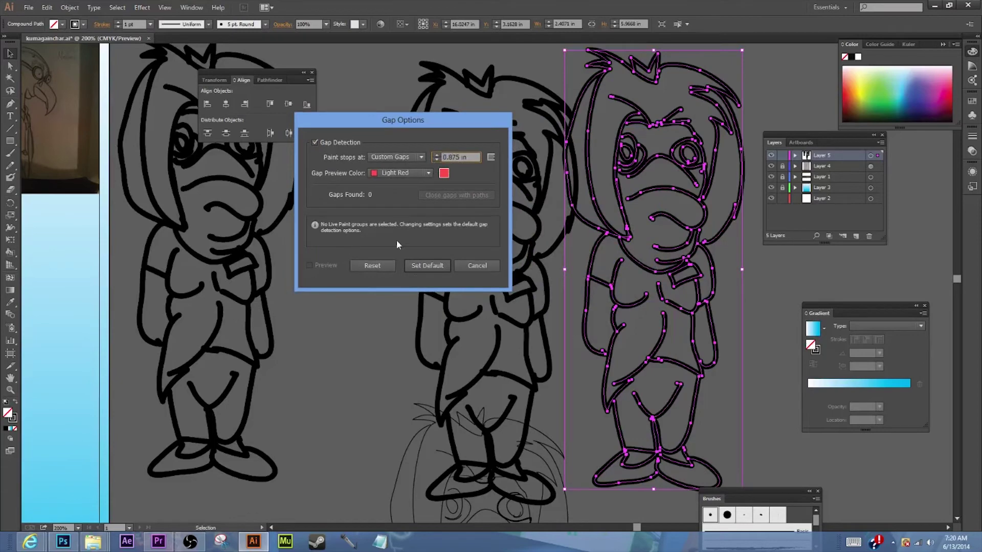
pyautogui.click(466, 265)
# - Convert the copied character into a Live Paint group and move it slightly further right, away from the other figures
pyautogui.click(69, 8)
pyautogui.moveTo(110, 270)
pyautogui.click(225, 270)
pyautogui.click(544, 288)
pyautogui.moveTo(658, 123); pyautogui.dragTo(703, 123)
# - Try a custom gap detection size on the character's Live Paint group and undo it
pyautogui.click(70, 7)
pyautogui.click(256, 308)
pyautogui.click(437, 159)
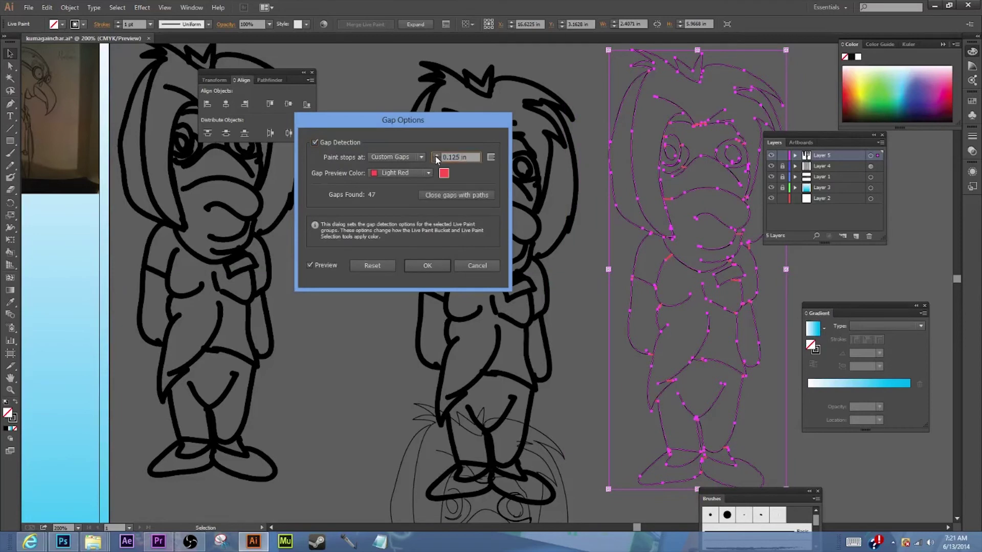
pyautogui.click(435, 156)
pyautogui.click(436, 156)
pyautogui.click(427, 265)
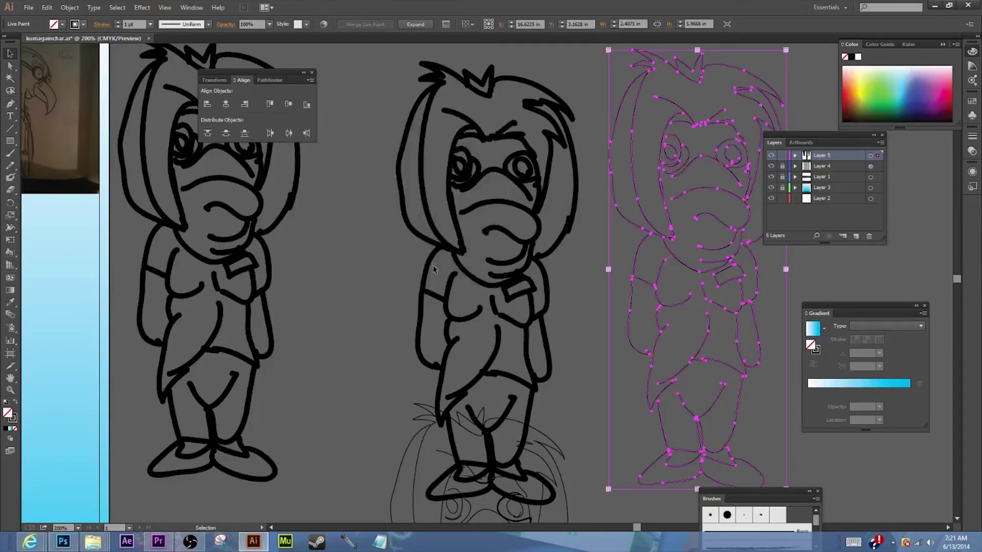
pyautogui.hotkey('ctrl', 'z')
# - Adjust the custom gap detection size for the character's Live Paint group and apply it
pyautogui.click(70, 7)
pyautogui.moveTo(99, 270)
pyautogui.click(233, 307)
pyautogui.click(437, 159)
pyautogui.click(436, 160)
pyautogui.click(437, 156)
pyautogui.click(425, 268)
# - Expand the character's Live Paint group
pyautogui.click(70, 7)
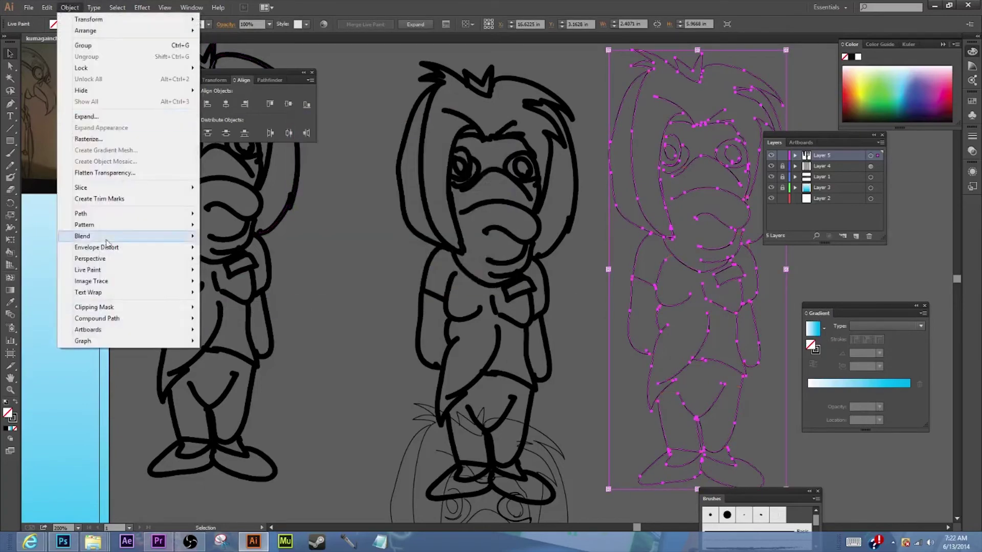
pyautogui.moveTo(102, 270)
pyautogui.click(246, 324)
pyautogui.click(70, 7)
pyautogui.click(233, 307)
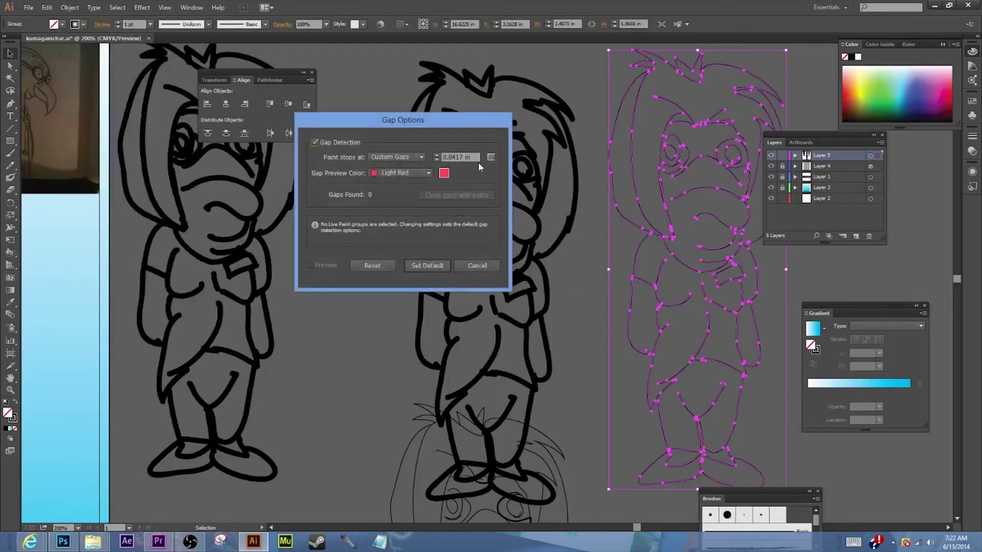
pyautogui.click(436, 161)
pyautogui.click(476, 266)
pyautogui.click(353, 286)
pyautogui.click(10, 252)
pyautogui.click(670, 151)
pyautogui.click(468, 350)
# - Select all paths of the thin-line character and make them a Live Paint group
pyautogui.moveTo(636, 527); pyautogui.dragTo(644, 527)
pyautogui.press('v')
pyautogui.moveTo(581, 75); pyautogui.dragTo(396, 486)
pyautogui.click(92, 8)
pyautogui.moveTo(71, 7)
pyautogui.click(222, 280)
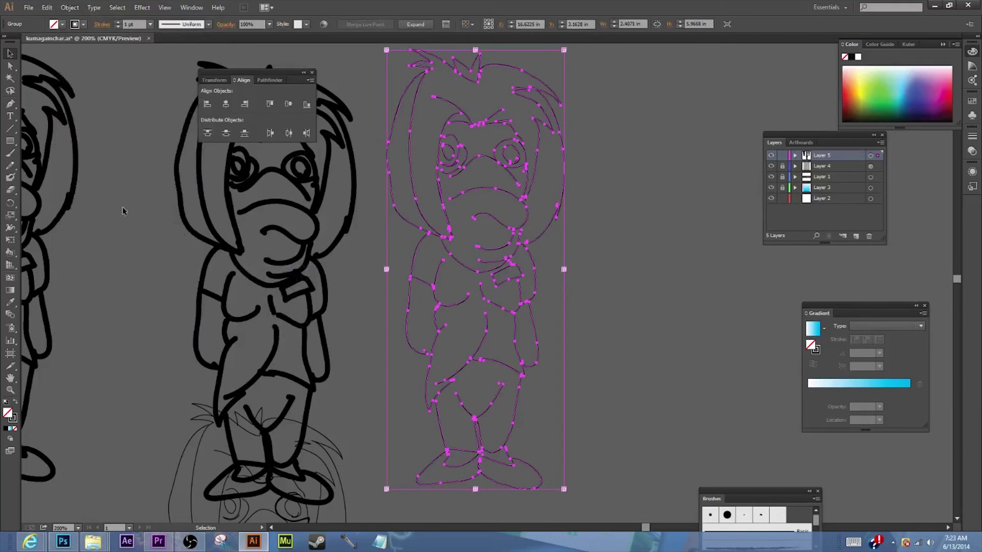
# - Fill both outer hair sections with the dark blue C=100 M=100 Y=25 K=25 swatch using the Live Paint Bucket
pyautogui.click(11, 253)
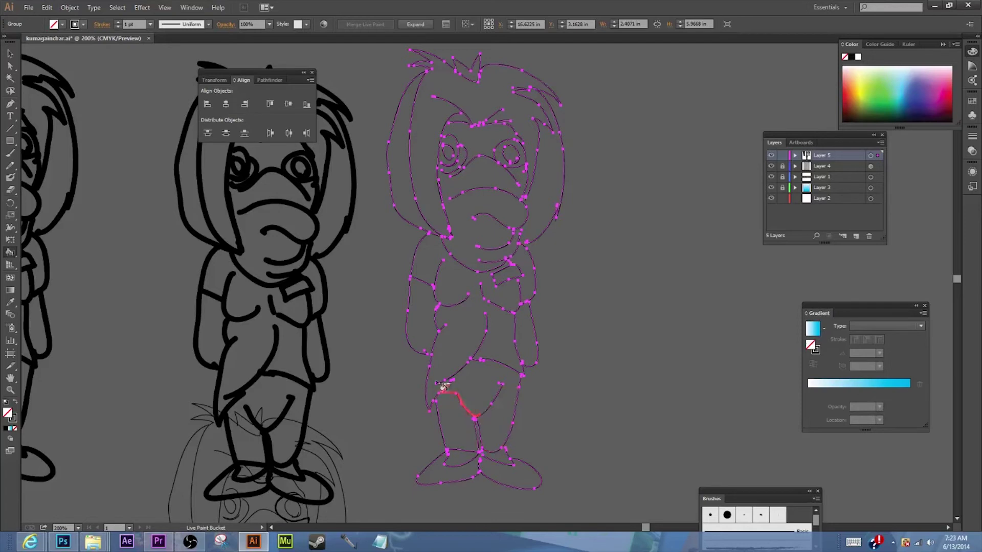
pyautogui.click(971, 102)
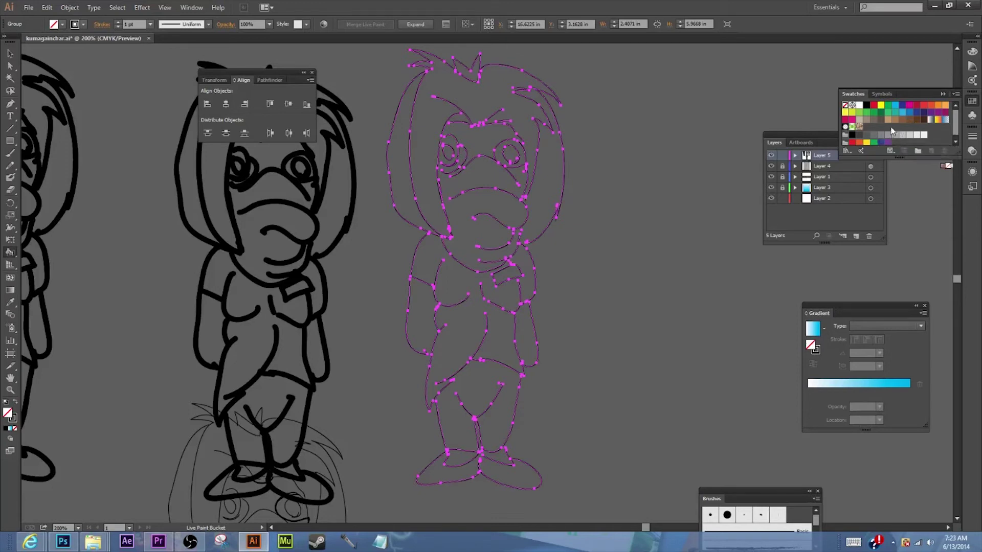
pyautogui.click(923, 113)
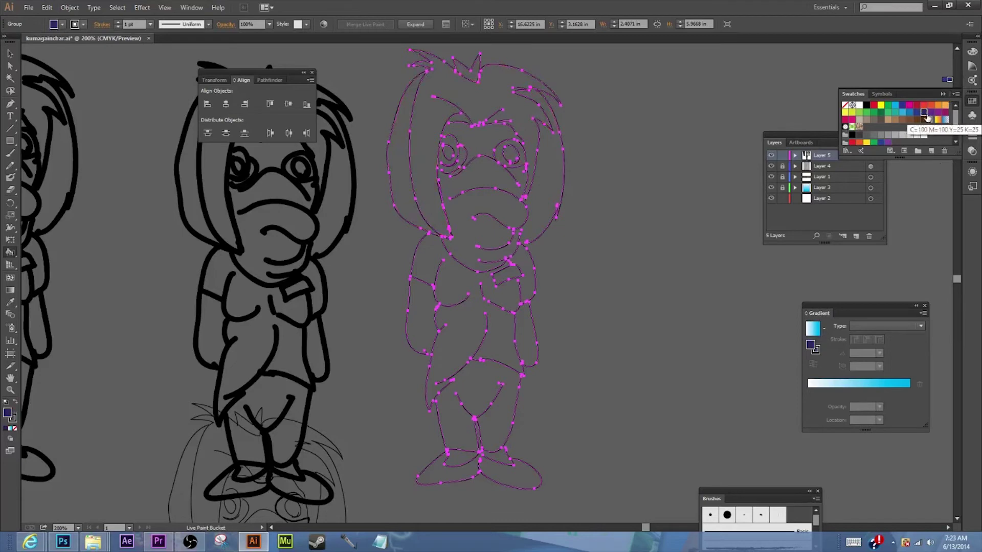
pyautogui.click(404, 143)
pyautogui.click(546, 166)
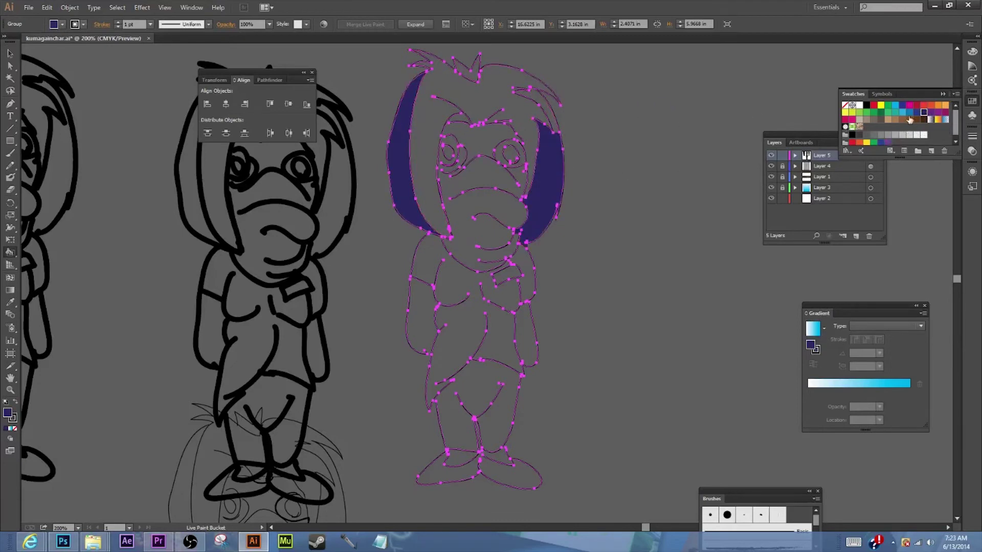
# - Repaint both outer hair sections with a lighter blue swatch and after that with the purple C=84 M=100 Y=0 K=0 swatch
pyautogui.click(390, 132)
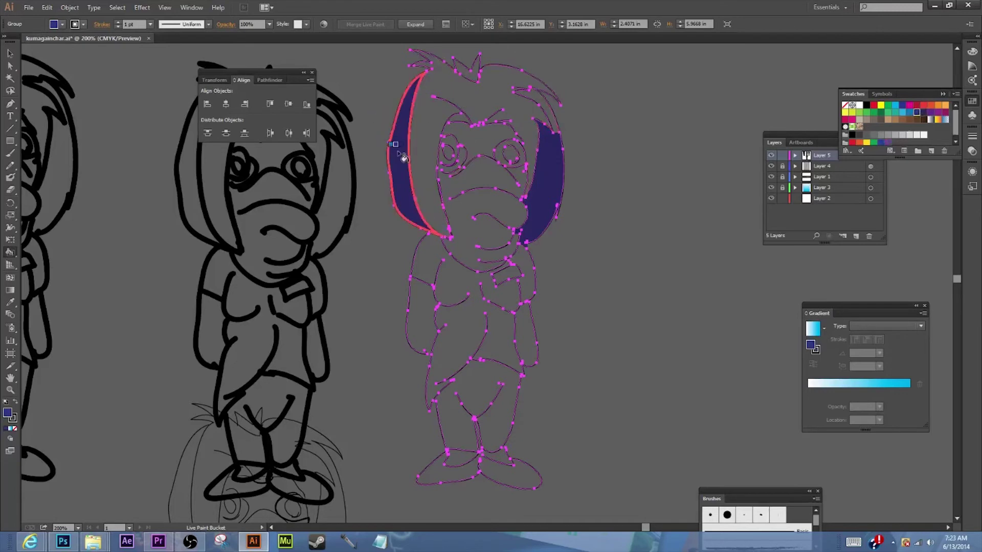
pyautogui.click(542, 170)
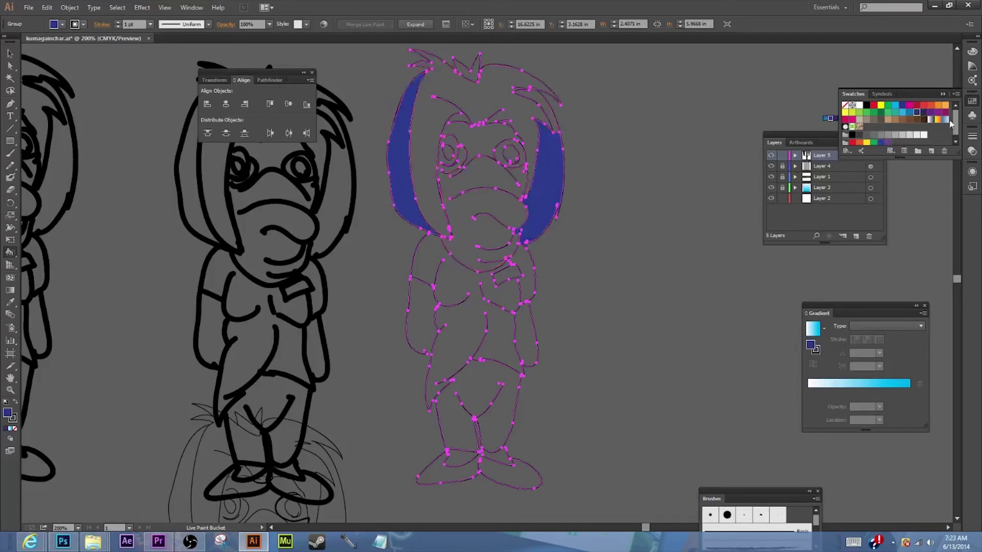
pyautogui.click(930, 112)
pyautogui.click(554, 183)
pyautogui.doubleClick(930, 117)
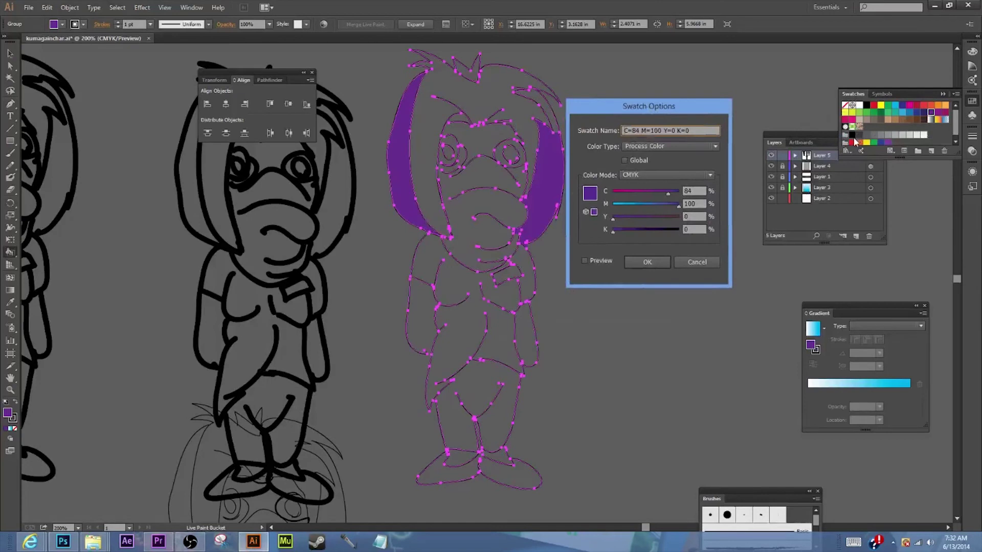
pyautogui.click(971, 54)
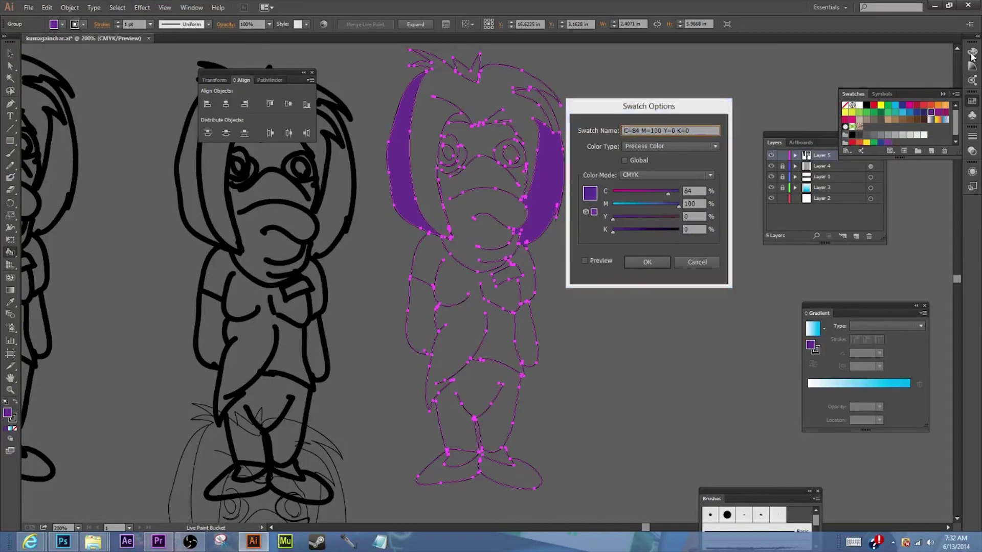
pyautogui.click(684, 266)
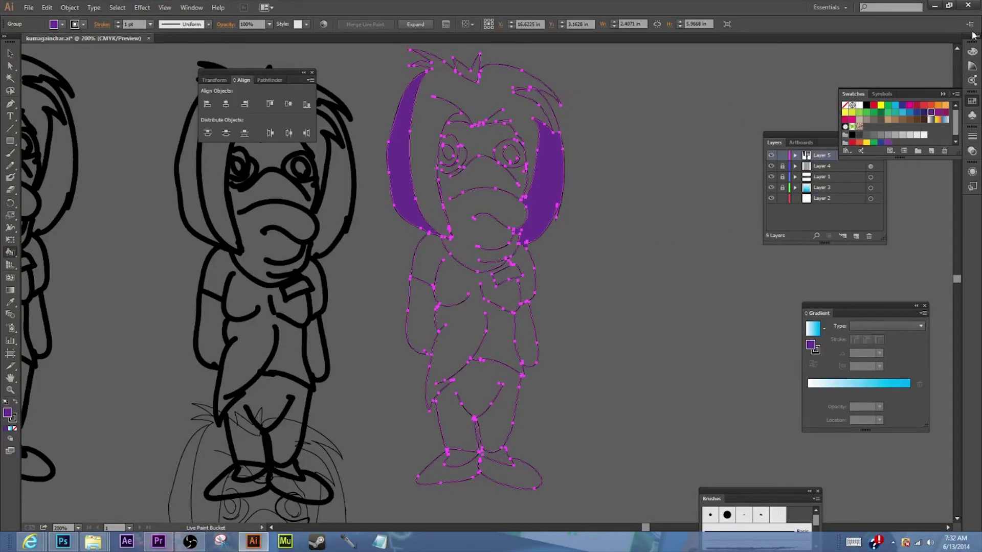
# - Test a magenta fill on the right outer hair section, then paint both outer sections dark purple from the colour spectrum
pyautogui.click(971, 53)
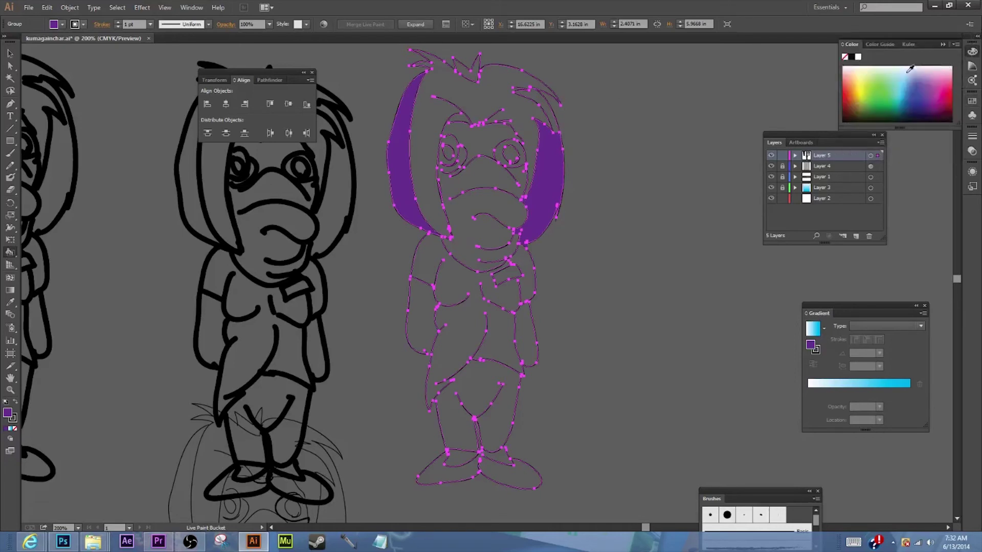
pyautogui.click(915, 108)
pyautogui.click(556, 174)
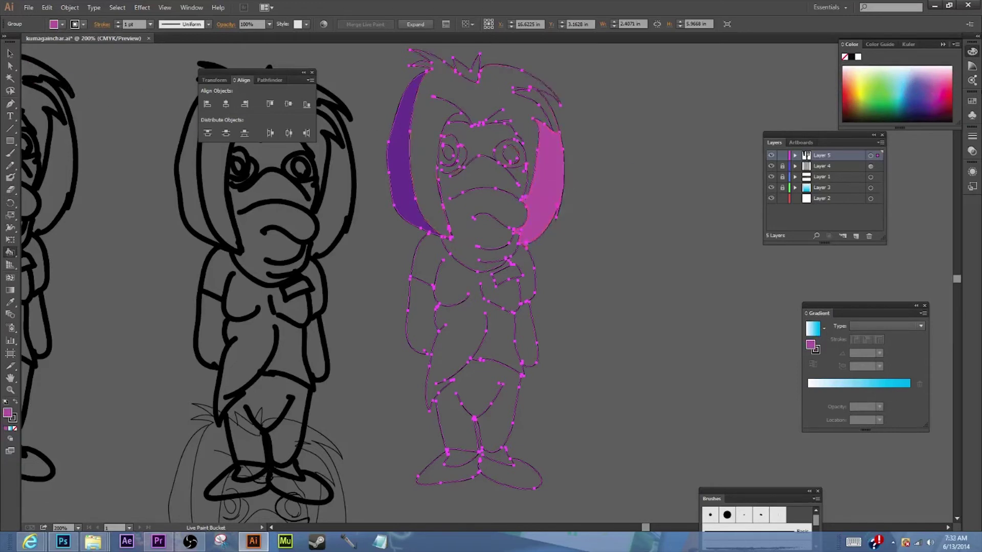
pyautogui.click(931, 110)
pyautogui.click(543, 200)
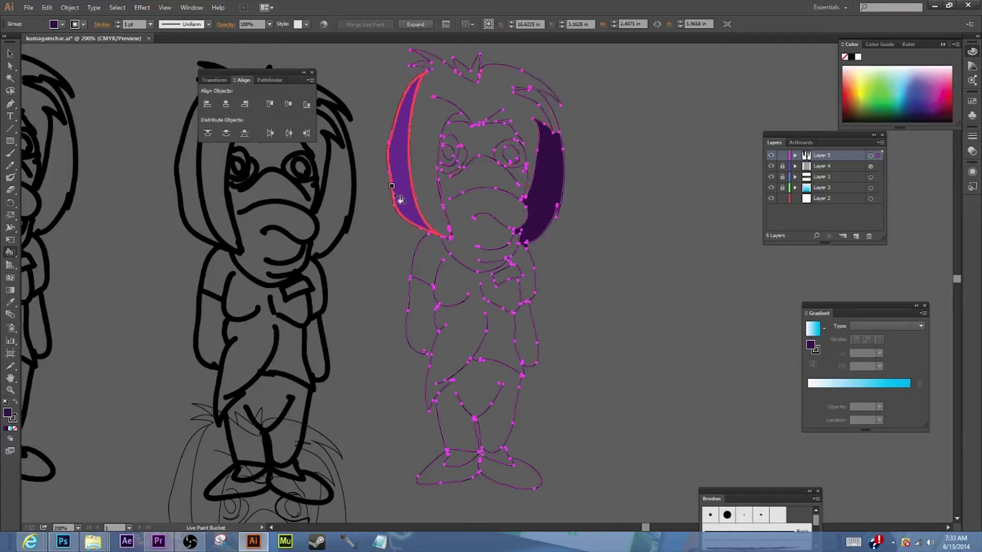
pyautogui.click(398, 198)
# - Try filling the front hair with a medium blue from the colour spectrum and undo the fill
pyautogui.click(916, 93)
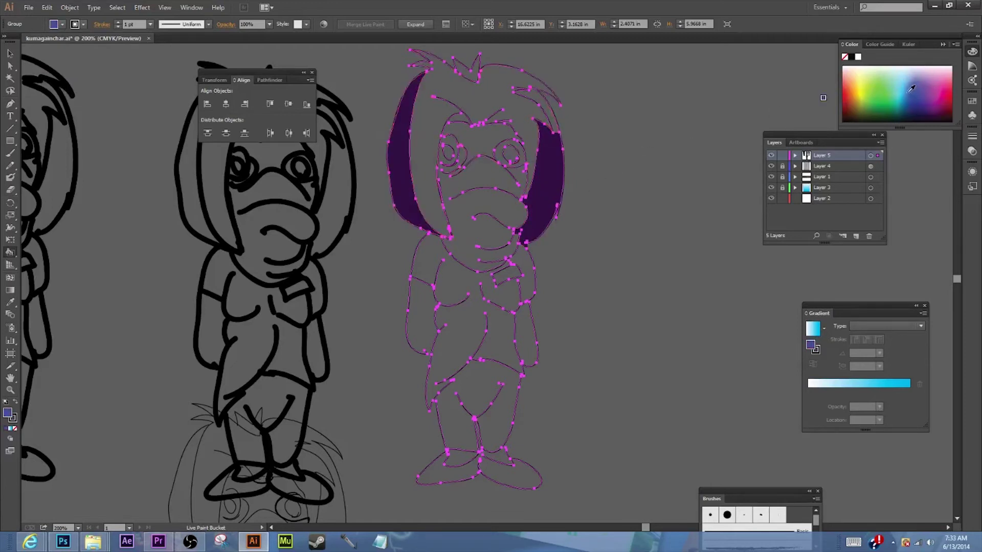
pyautogui.click(428, 119)
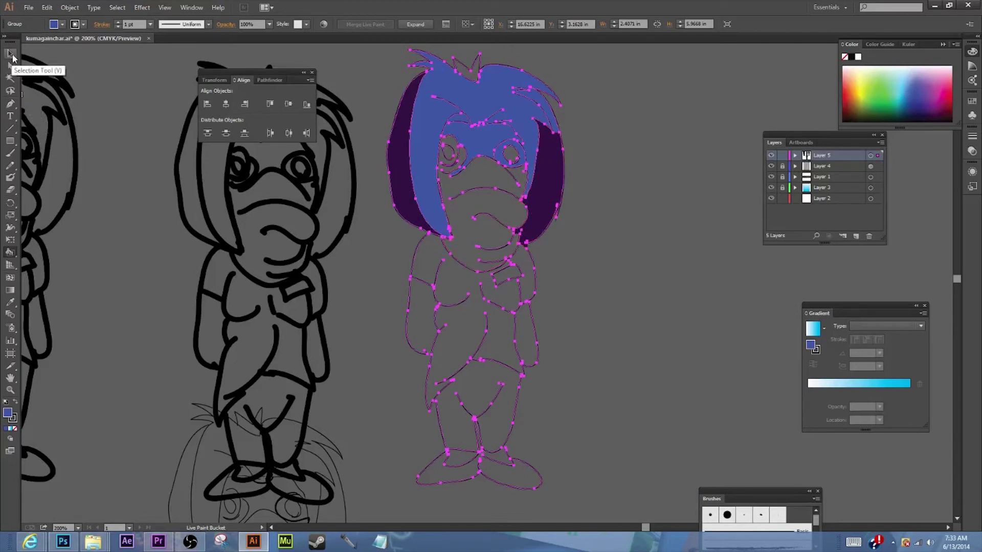
pyautogui.hotkey('ctrl', 'z')
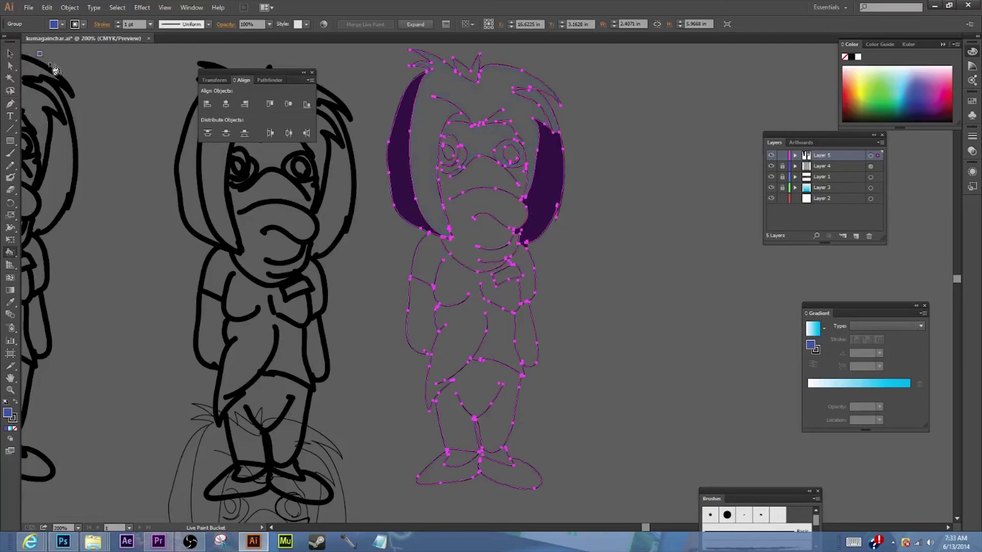
# - Move the anchor points at the brow line and the right side of the face to close the face outline
pyautogui.click(11, 66)
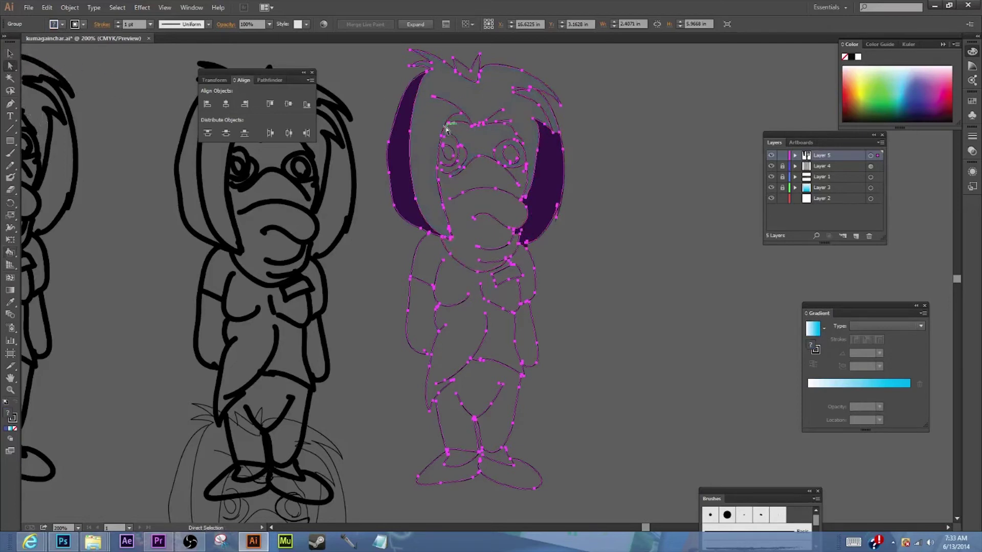
pyautogui.click(628, 130)
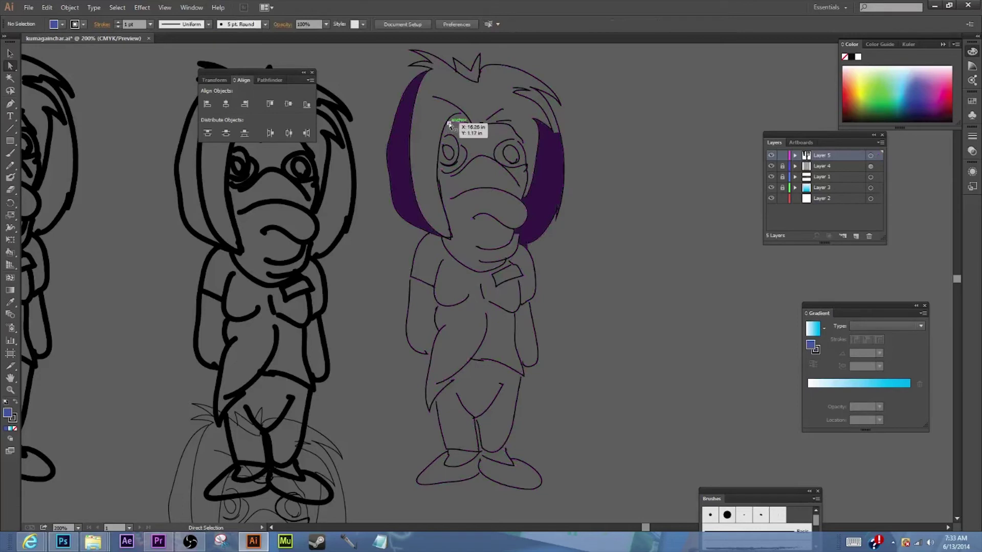
pyautogui.moveTo(447, 123); pyautogui.dragTo(485, 125)
pyautogui.moveTo(526, 198); pyautogui.dragTo(521, 245)
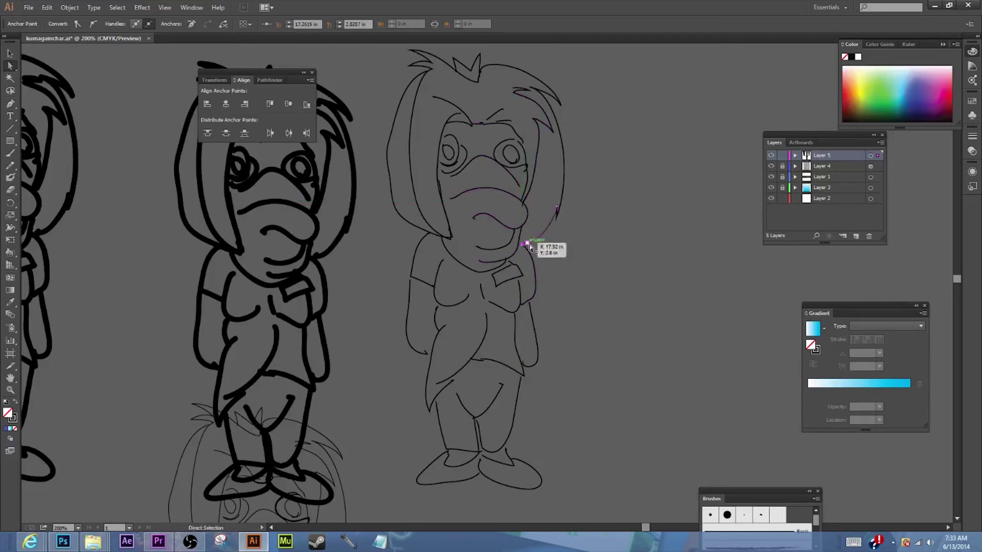
# - Move the end points of both forearms and the left trouser line onto the neighbouring sleeve and shirt lines
pyautogui.moveTo(530, 303); pyautogui.dragTo(531, 300)
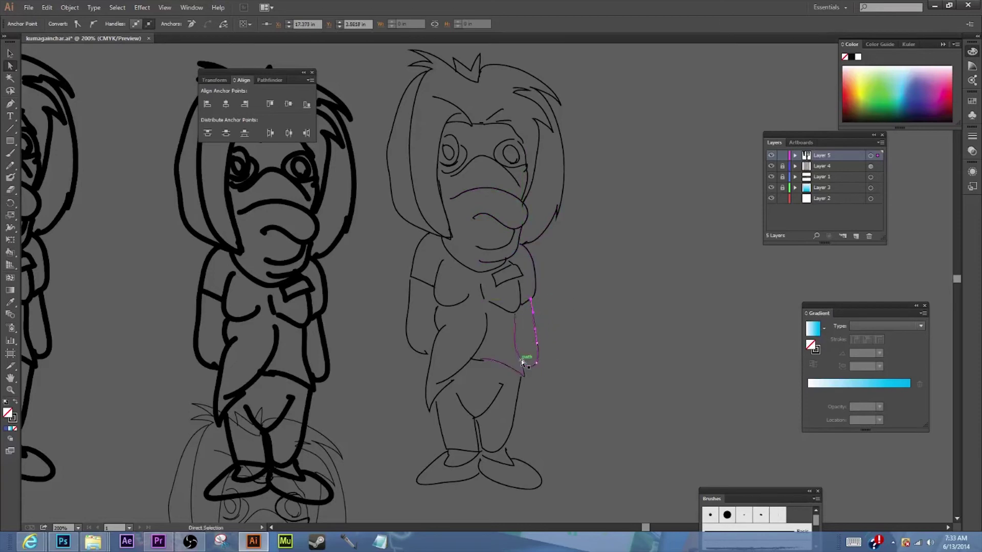
pyautogui.scroll(-1, 521, 362)
pyautogui.moveTo(436, 379); pyautogui.dragTo(434, 373)
pyautogui.moveTo(428, 329); pyautogui.dragTo(430, 329)
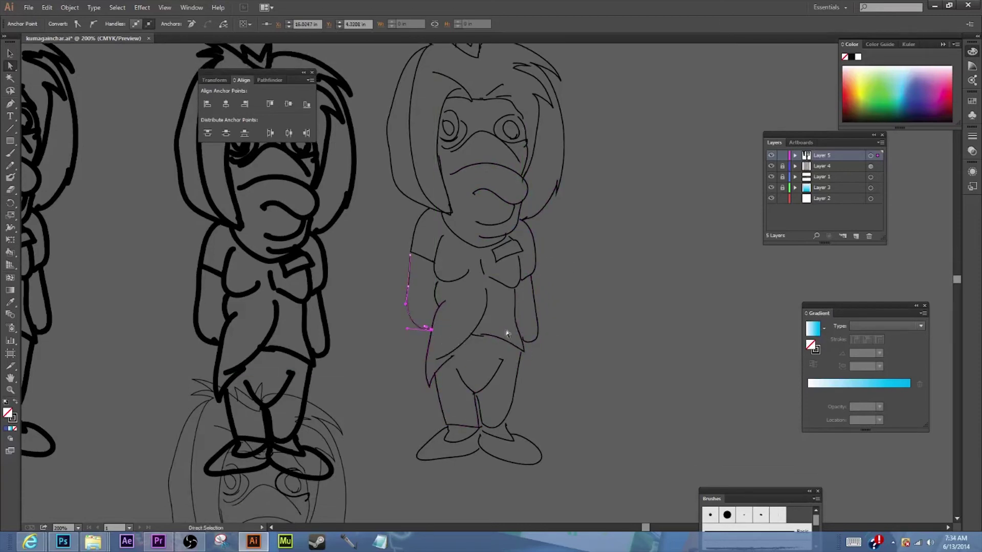
pyautogui.moveTo(409, 256); pyautogui.dragTo(411, 253)
# - Close the gaps at the right ankle, between the shoes and along the shirt hem by moving their anchor points
pyautogui.moveTo(505, 426); pyautogui.dragTo(506, 417)
pyautogui.scroll(4, 558, 351)
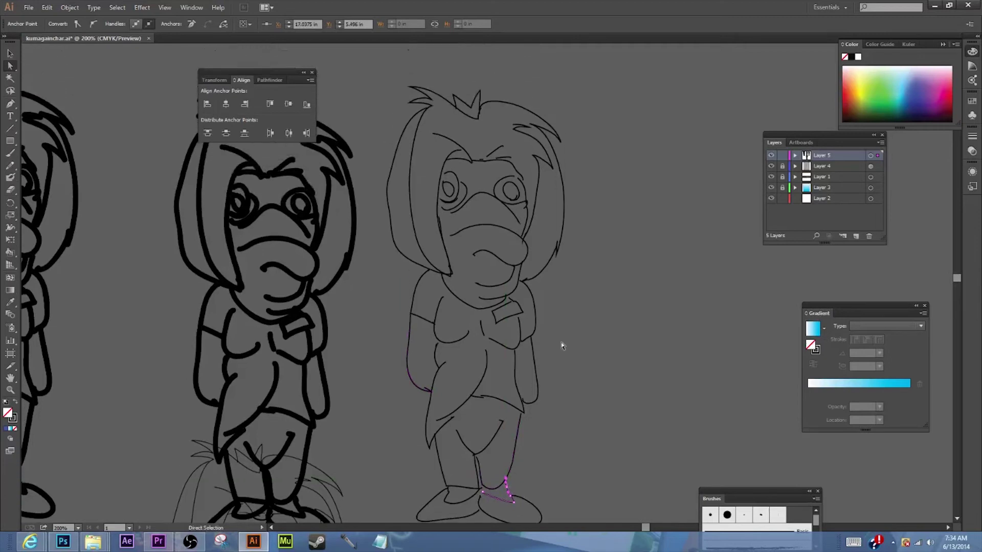
pyautogui.scroll(-6, 555, 349)
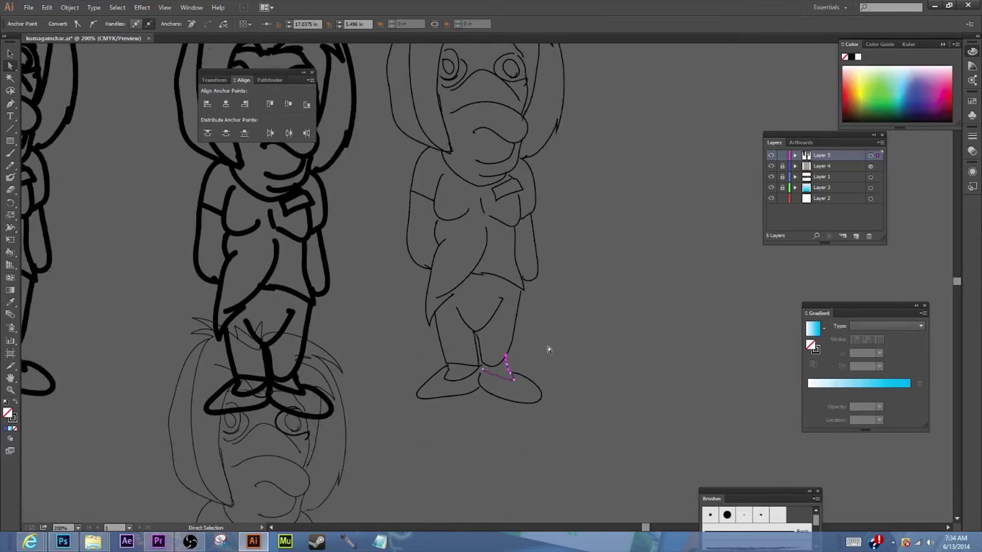
pyautogui.moveTo(482, 372)
pyautogui.mouseDown()
pyautogui.moveTo(475, 332)
pyautogui.moveTo(480, 388)
pyautogui.moveTo(483, 363)
pyautogui.mouseUp()
pyautogui.moveTo(453, 295)
pyautogui.mouseDown()
pyautogui.moveTo(456, 288)
pyautogui.moveTo(441, 293)
pyautogui.mouseUp()
pyautogui.scroll(2, 551, 308)
pyautogui.moveTo(483, 349); pyautogui.dragTo(485, 350)
pyautogui.click(615, 334)
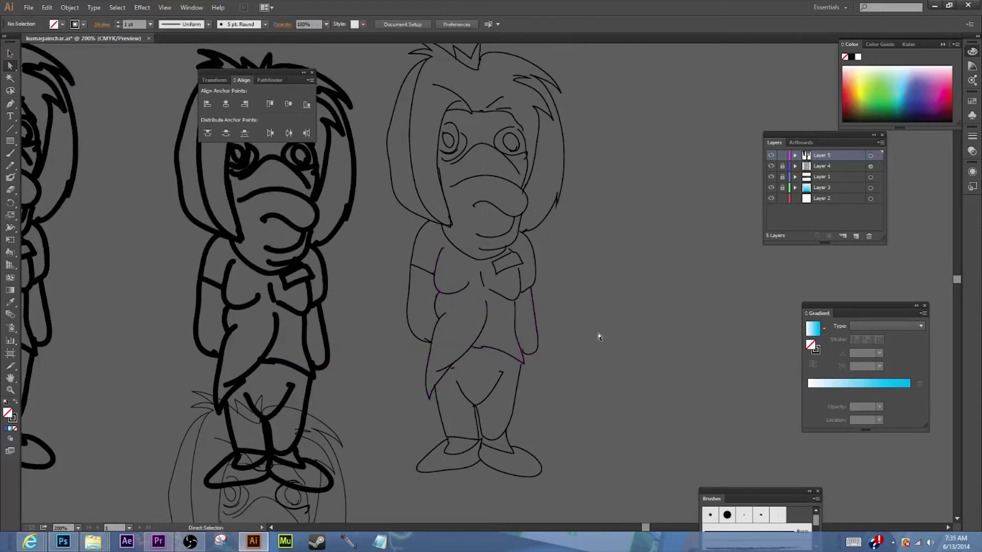
pyautogui.scroll(2, 549, 179)
pyautogui.click(10, 253)
pyautogui.click(914, 112)
pyautogui.click(551, 227)
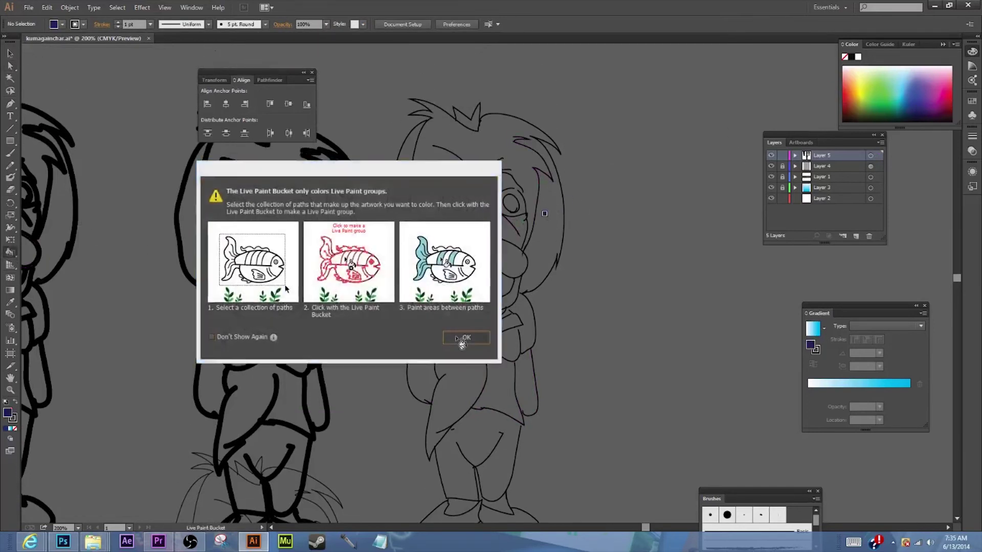
pyautogui.click(462, 339)
# - Reshape the outlines of both eyes by moving their anchor points to close the remaining gaps
pyautogui.click(10, 65)
pyautogui.moveTo(523, 194); pyautogui.dragTo(518, 190)
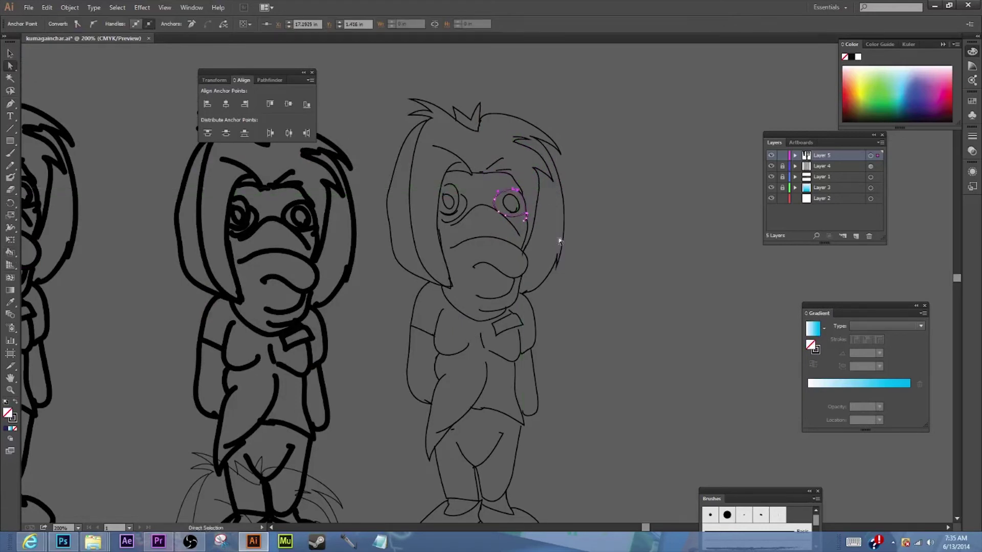
pyautogui.moveTo(444, 186); pyautogui.dragTo(437, 207)
pyautogui.scroll(-7, 476, 200)
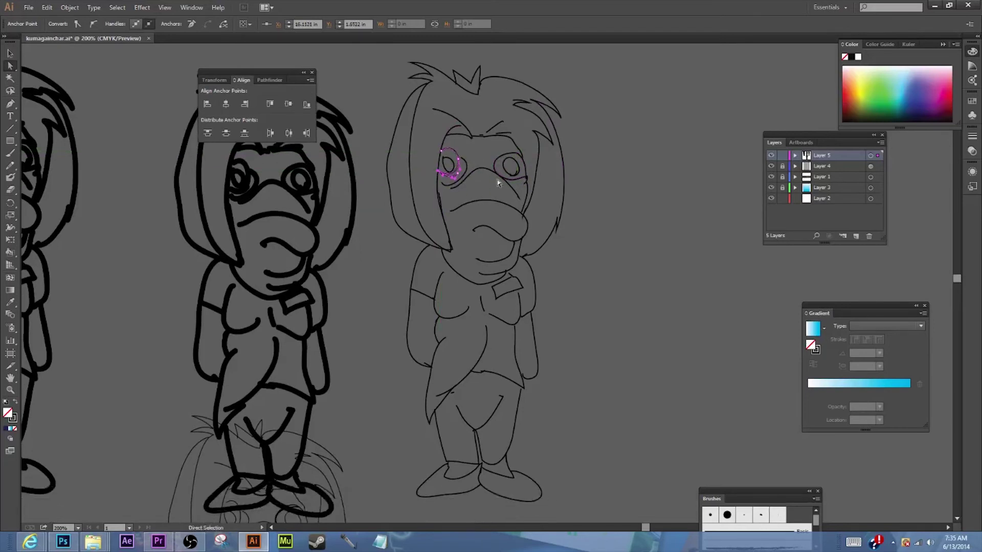
pyautogui.scroll(5, 491, 199)
pyautogui.scroll(1, 482, 194)
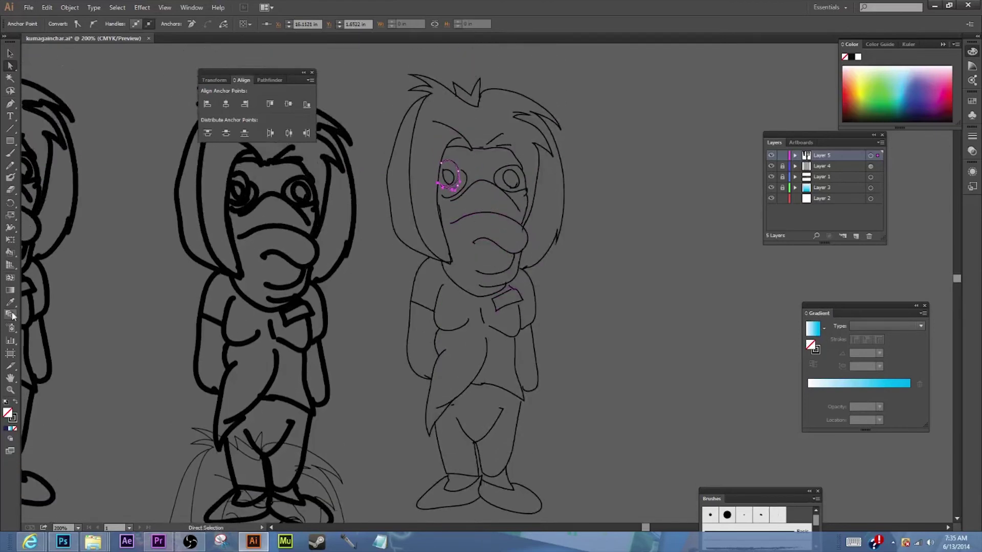
pyautogui.click(9, 252)
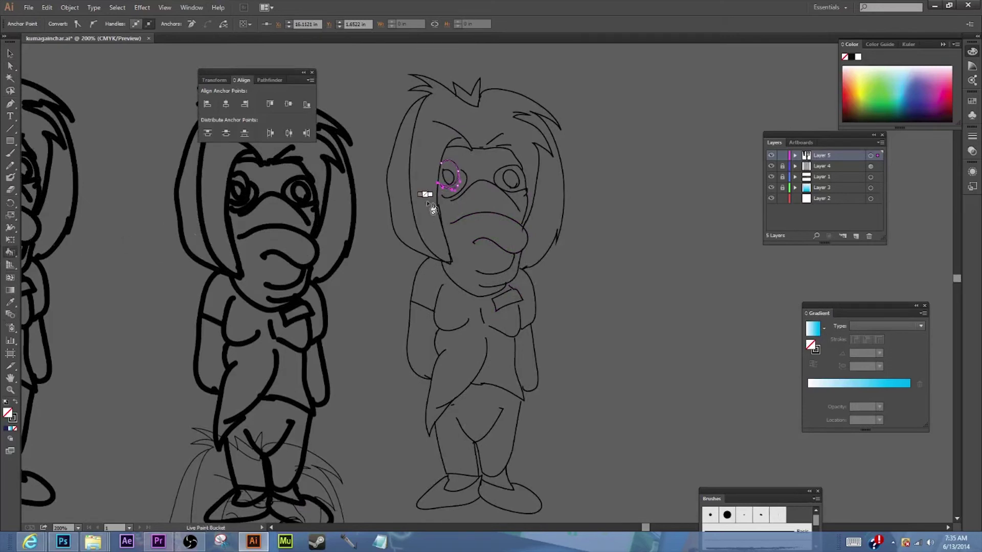
pyautogui.press('v')
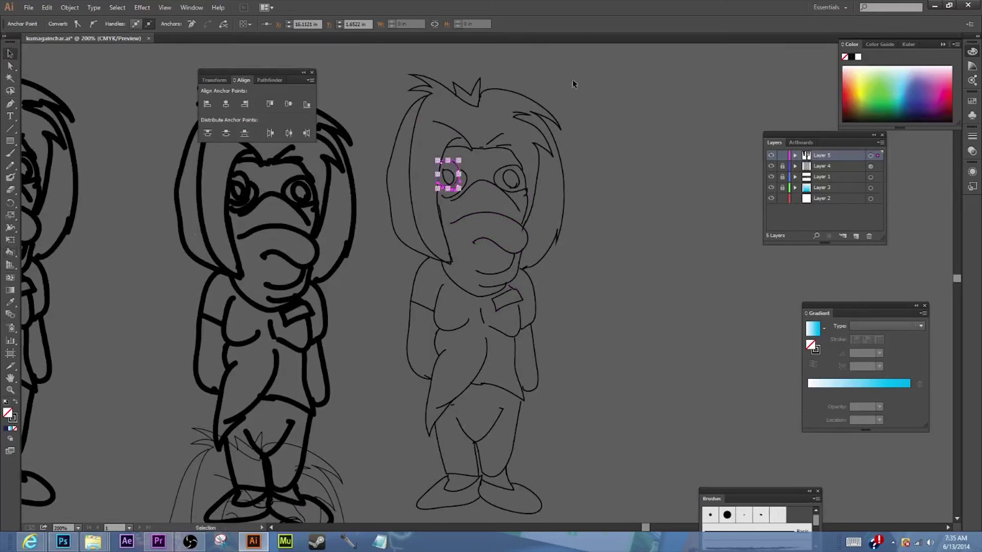
pyautogui.moveTo(412, 449); pyautogui.dragTo(450, 375)
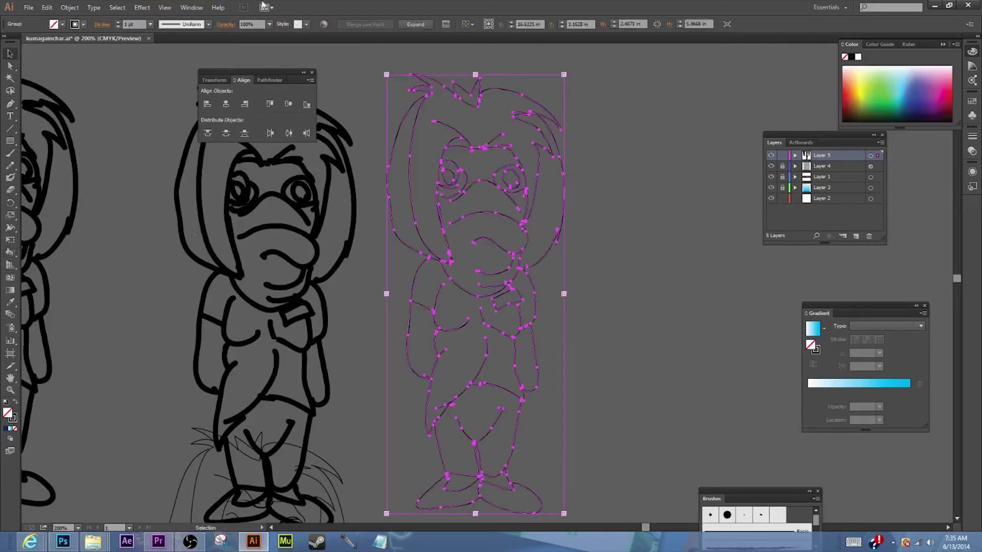
pyautogui.click(69, 8)
pyautogui.moveTo(105, 271)
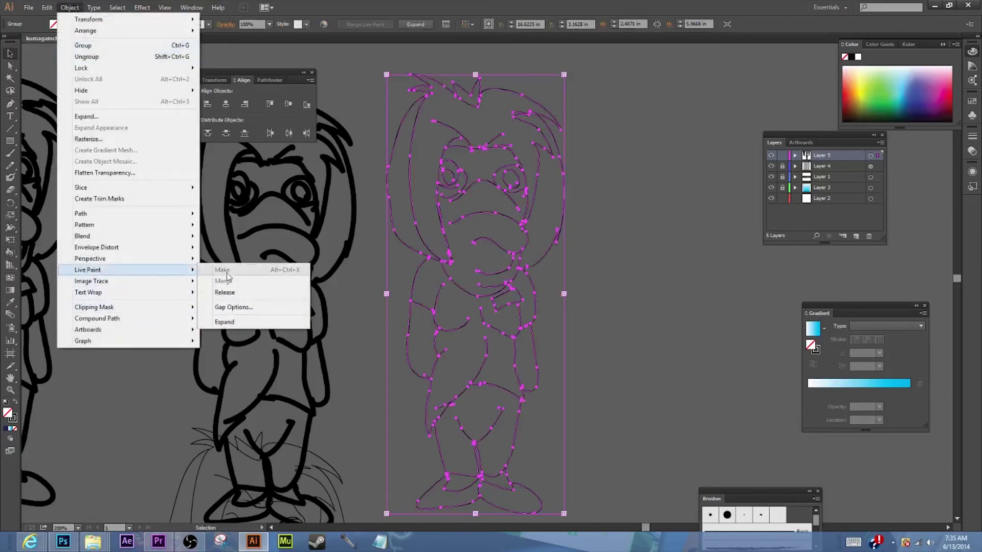
pyautogui.click(629, 278)
pyautogui.click(627, 275)
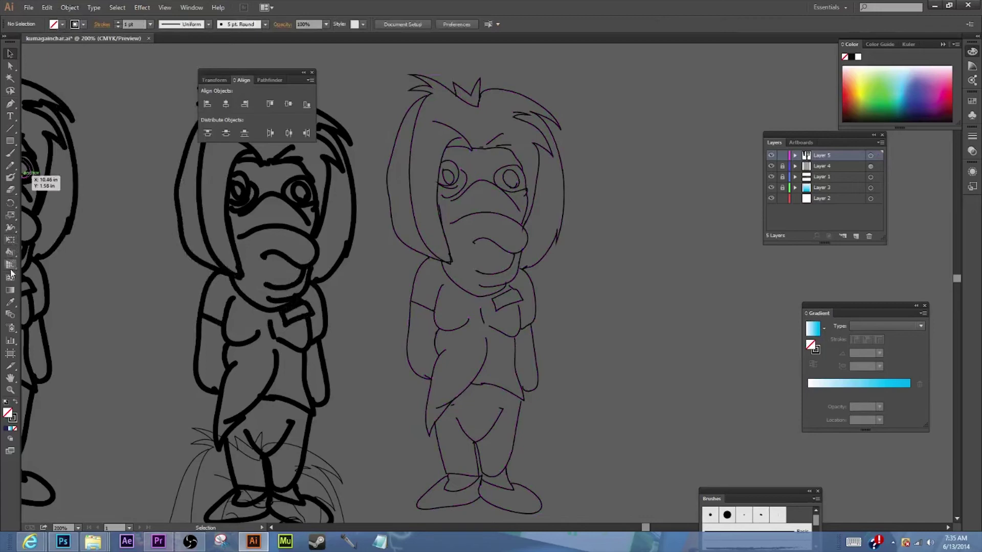
# - Try to fill the face of the unselected thin-line character with the Live Paint Bucket
pyautogui.click(10, 253)
pyautogui.click(438, 219)
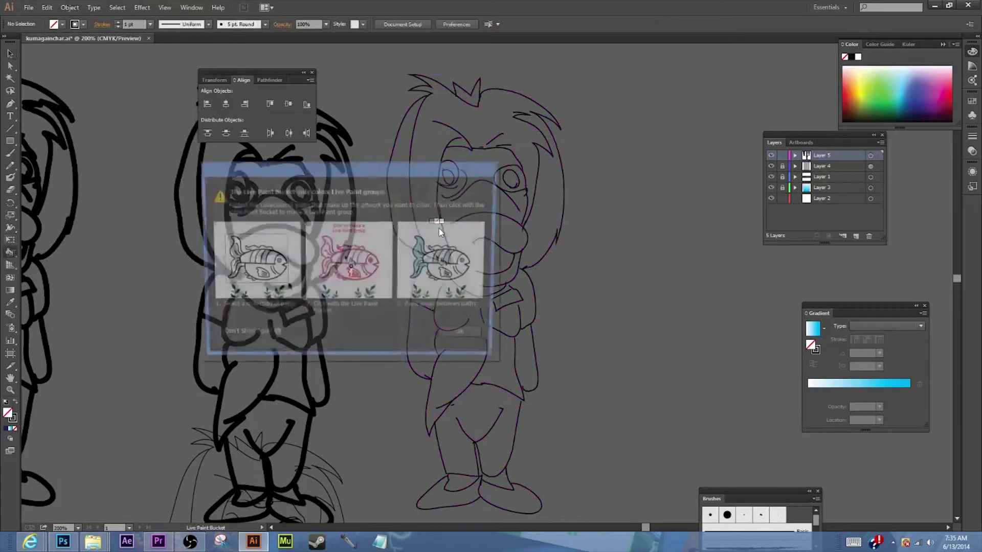
pyautogui.click(466, 337)
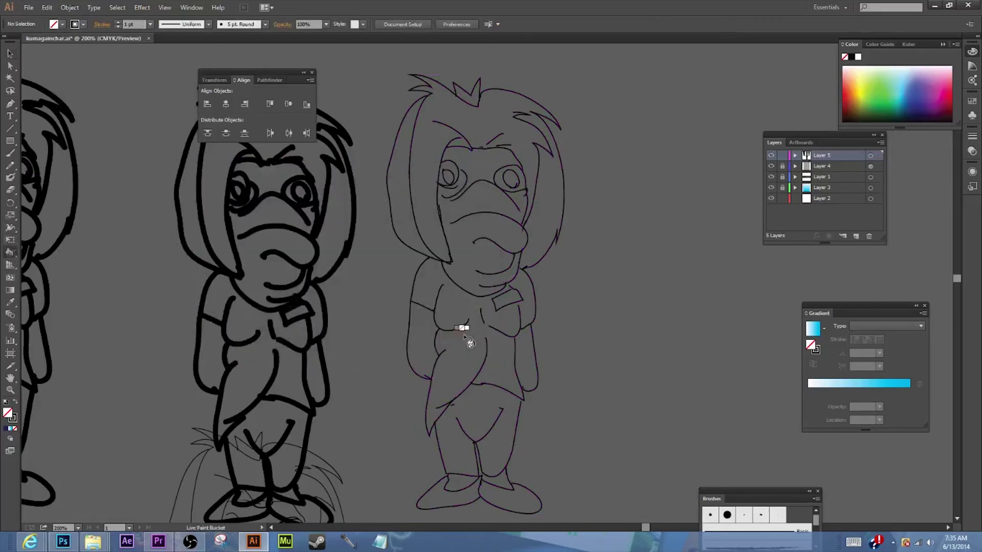
pyautogui.click(10, 55)
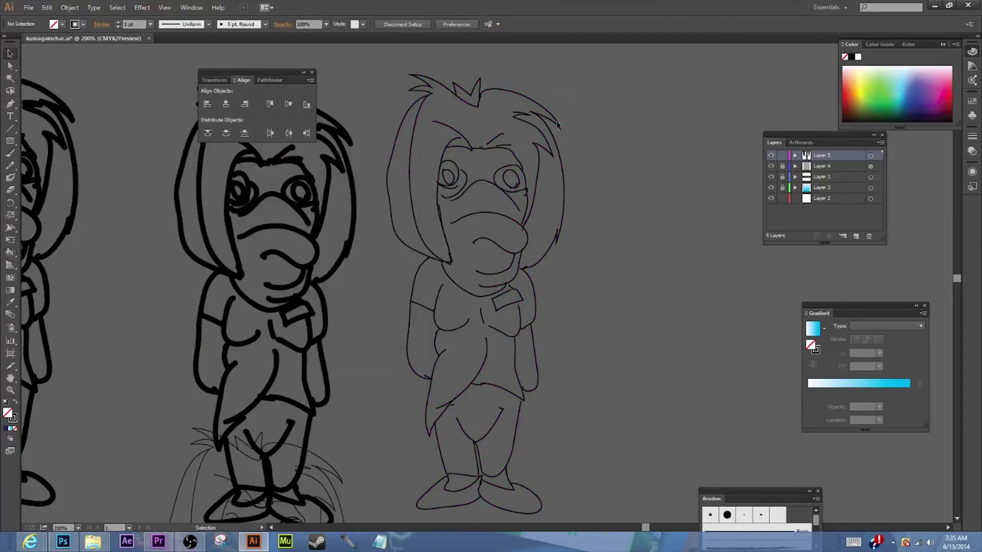
pyautogui.moveTo(568, 95); pyautogui.dragTo(378, 485)
pyautogui.click(75, 6)
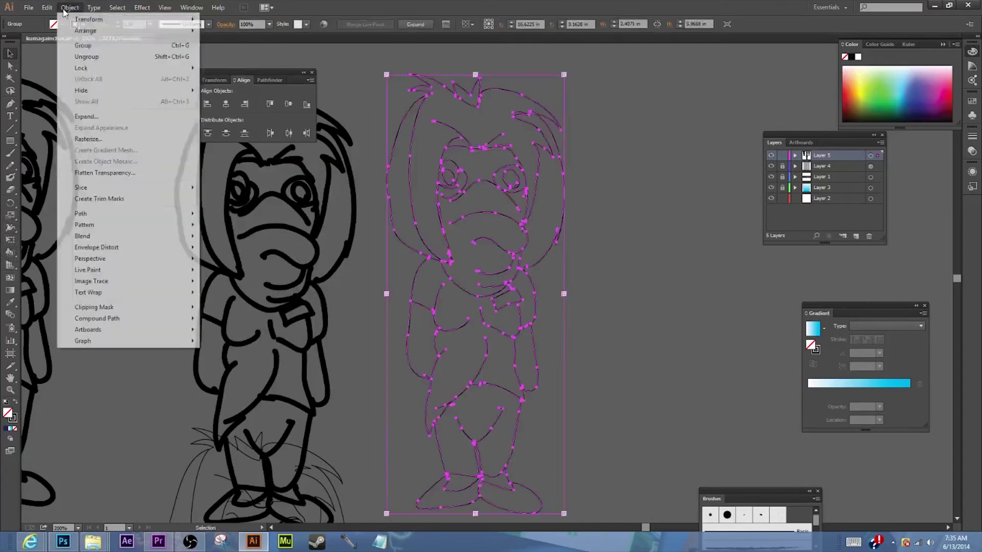
pyautogui.click(121, 45)
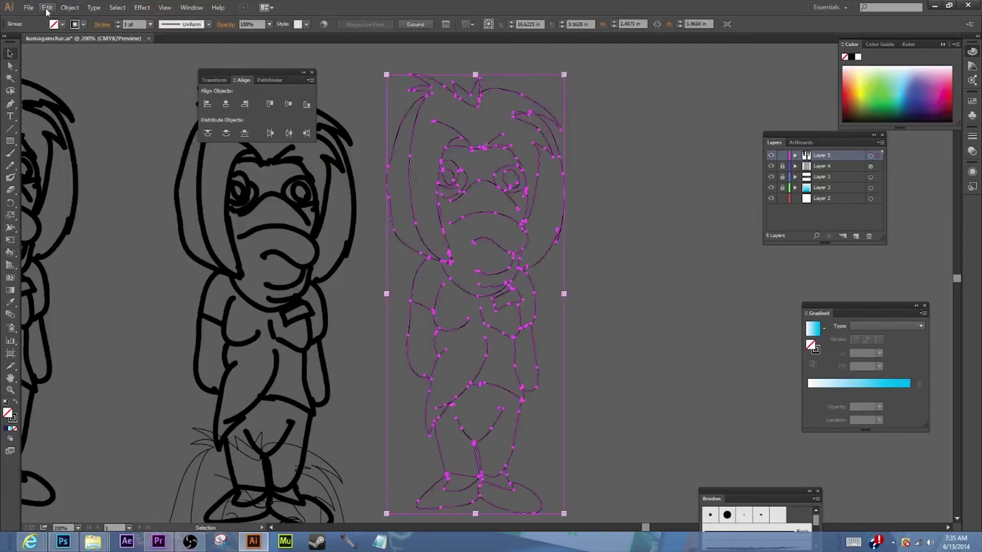
pyautogui.click(47, 10)
pyautogui.click(67, 57)
pyautogui.click(50, 10)
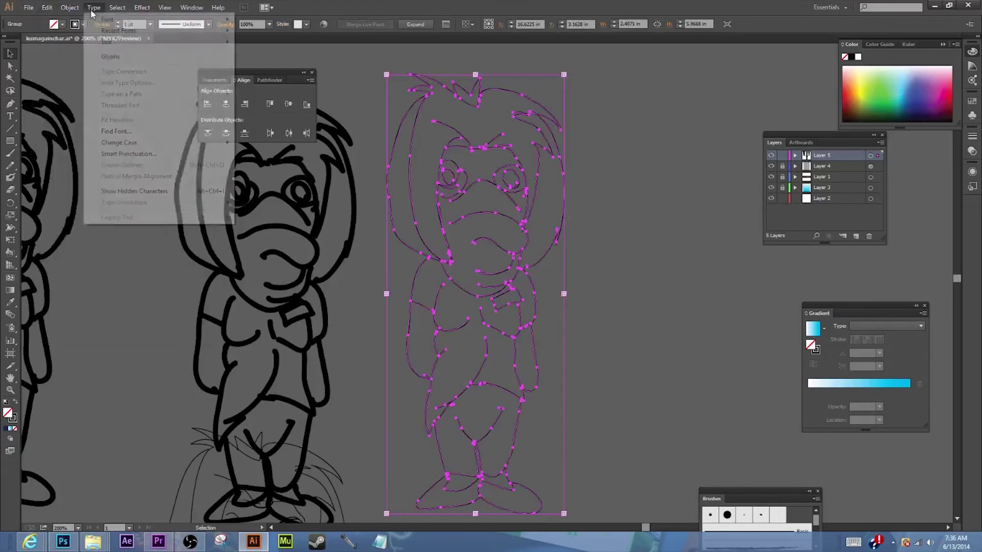
pyautogui.moveTo(71, 8)
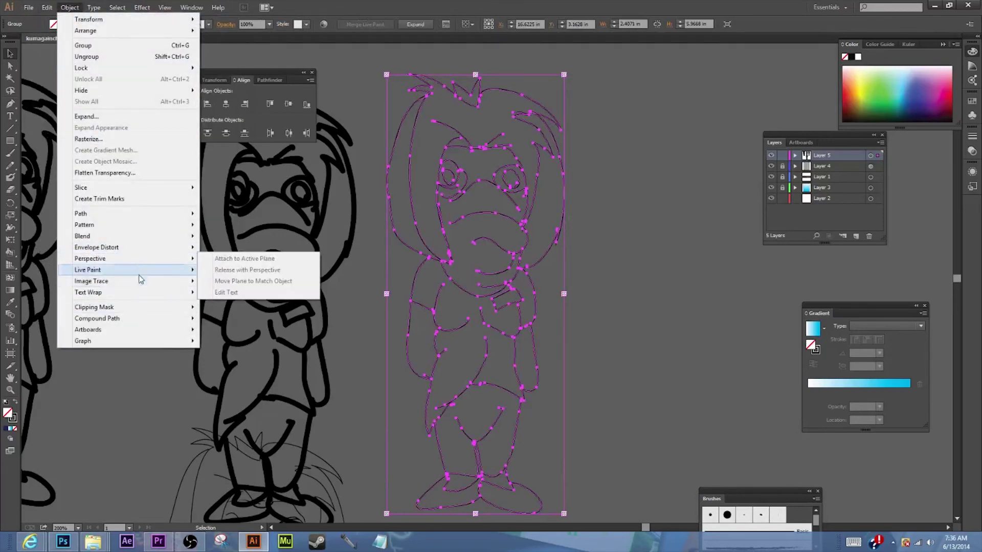
pyautogui.moveTo(141, 273)
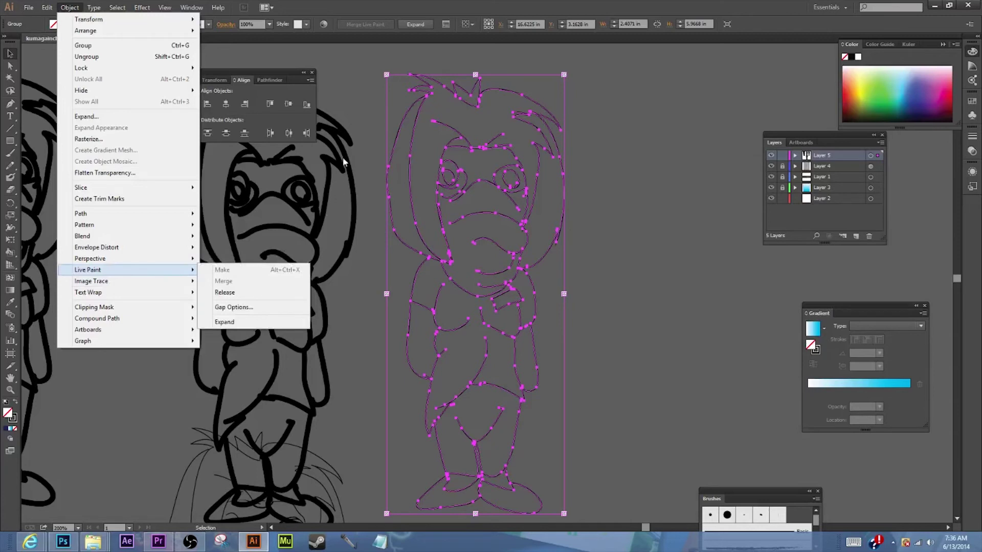
pyautogui.click(371, 85)
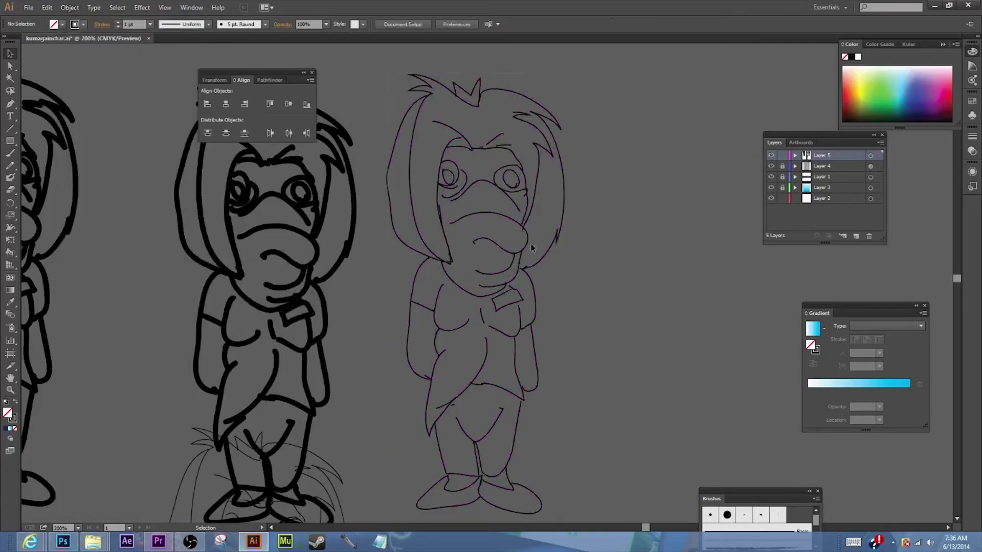
# - Expand the thin-line character's existing Live Paint group and make a new Live Paint group from it
pyautogui.moveTo(387, 73); pyautogui.dragTo(592, 516)
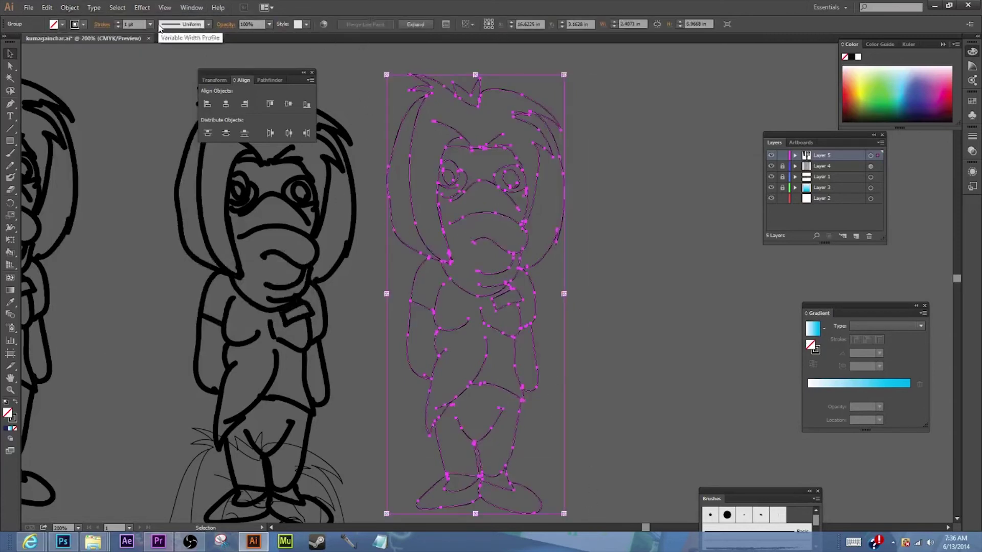
pyautogui.click(409, 29)
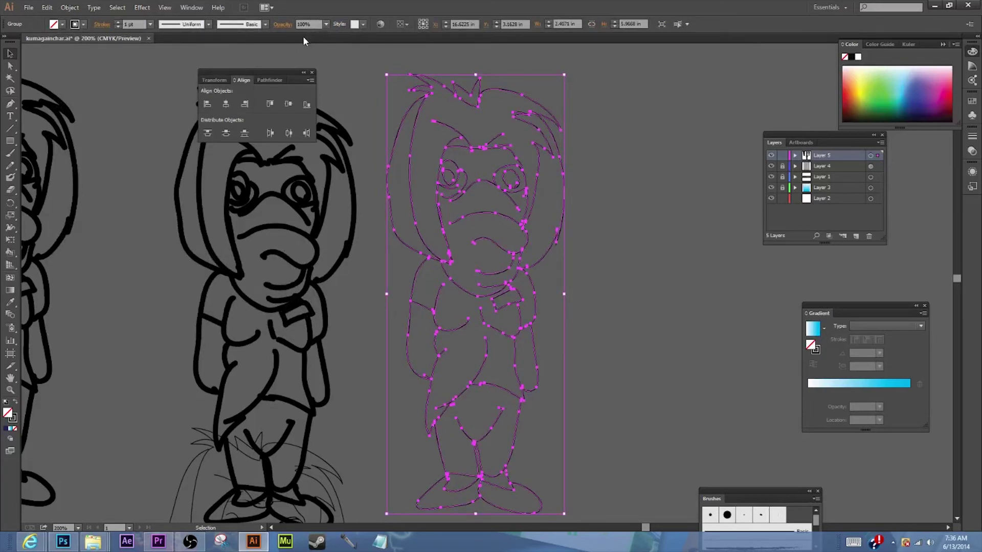
pyautogui.click(72, 8)
pyautogui.moveTo(82, 270)
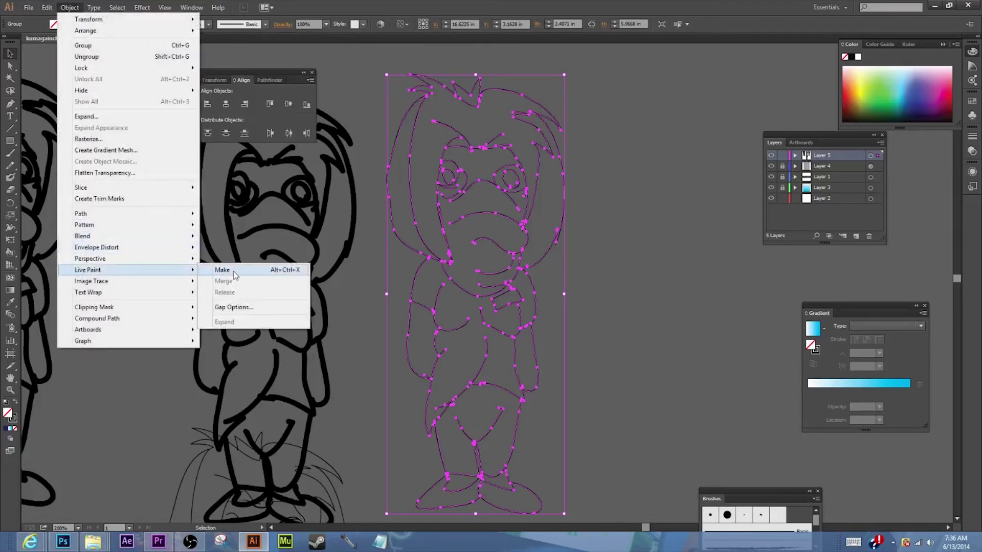
pyautogui.click(233, 274)
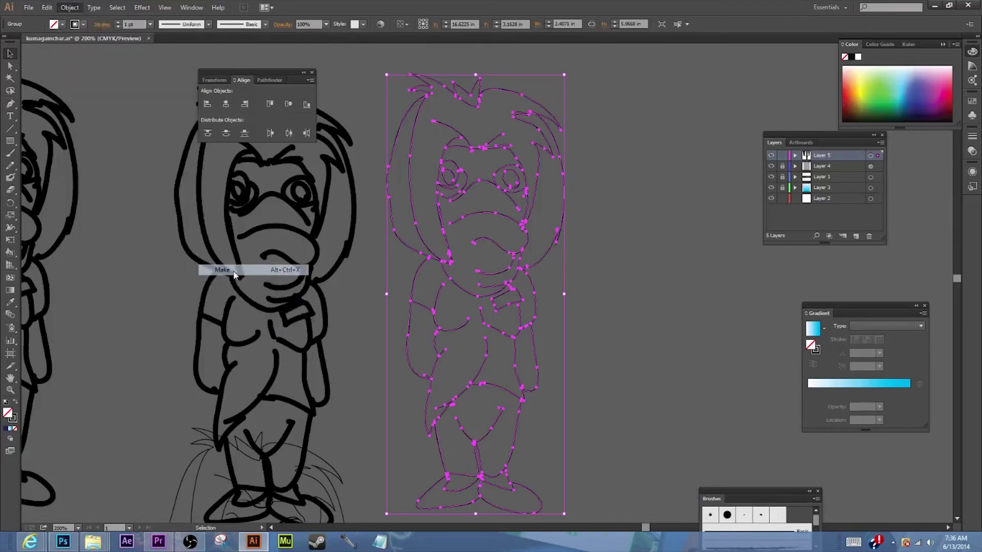
# - Fill the back hair on both sides and the tuft on top with dark navy, and the front hair with dark purple
pyautogui.click(11, 251)
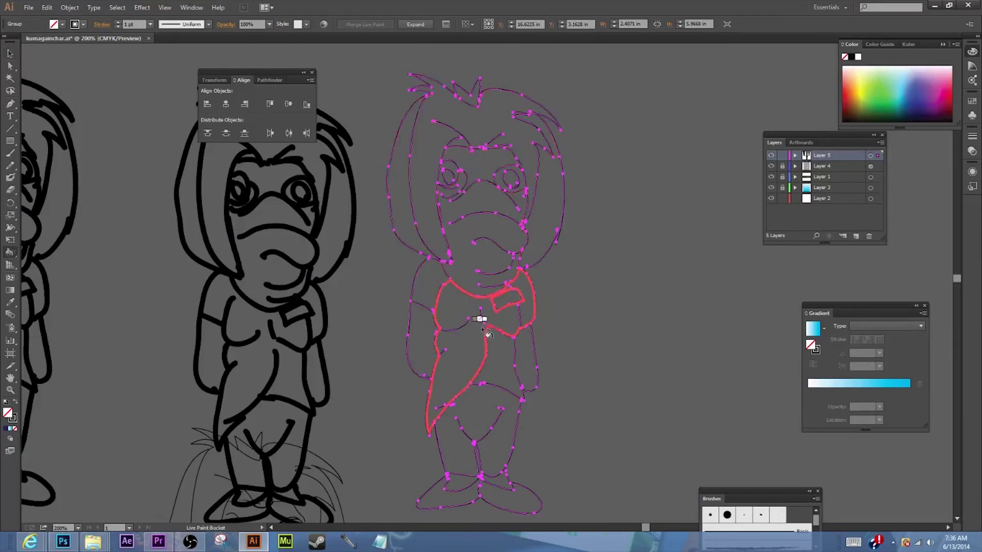
pyautogui.click(928, 107)
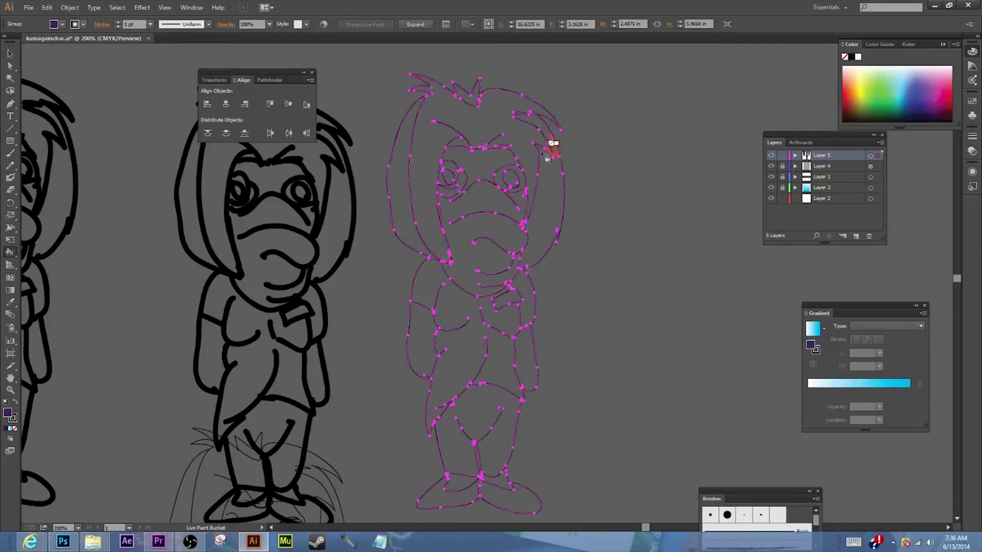
pyautogui.click(396, 195)
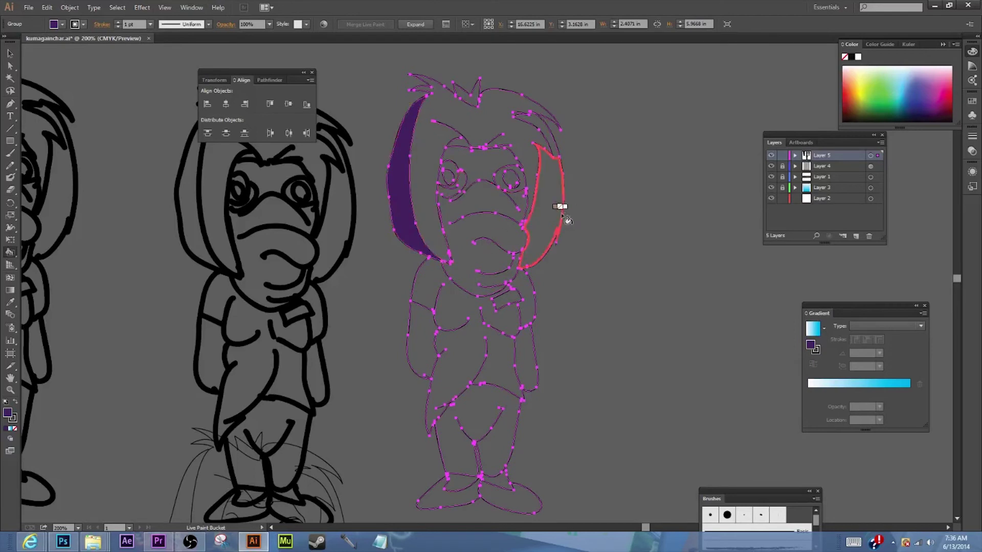
pyautogui.click(916, 116)
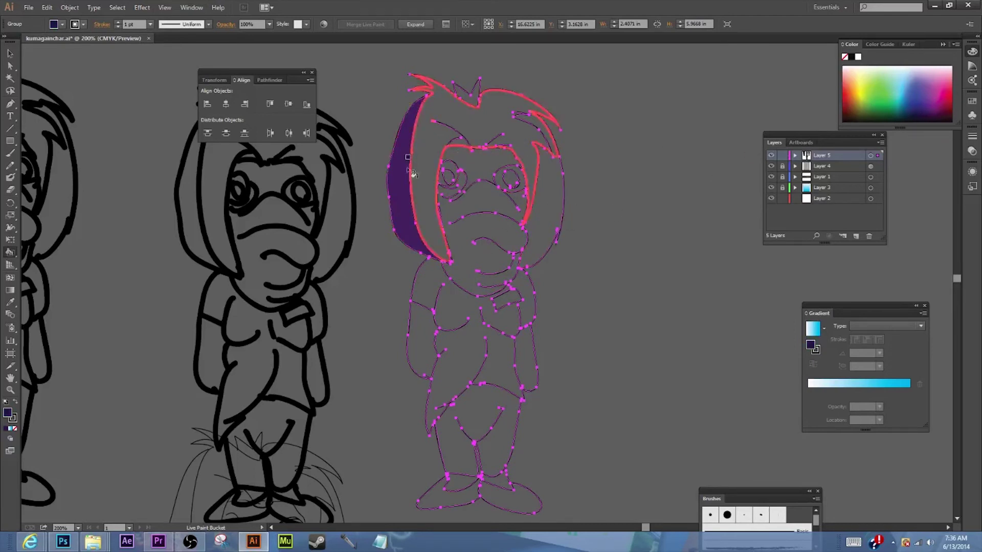
pyautogui.click(400, 199)
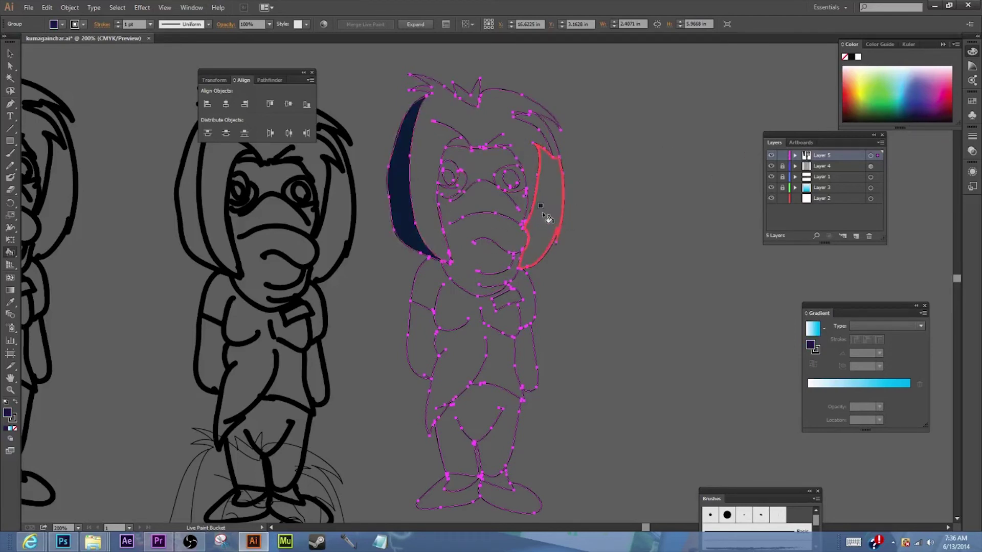
pyautogui.click(546, 219)
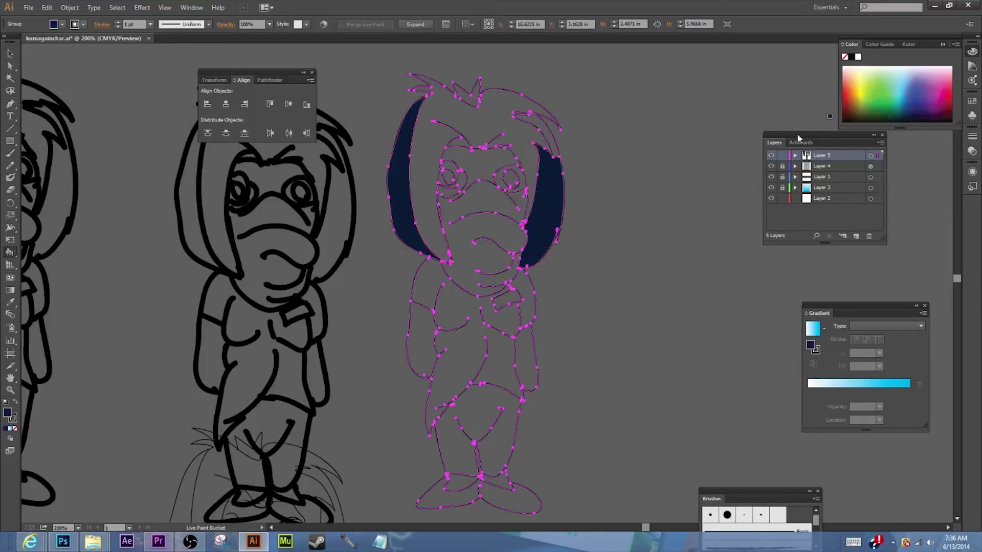
pyautogui.click(478, 103)
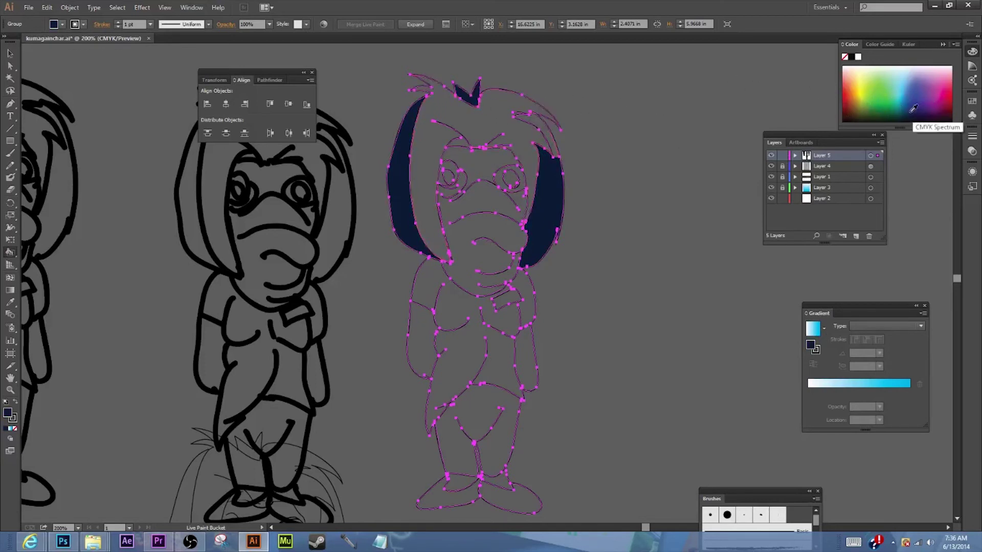
pyautogui.click(527, 151)
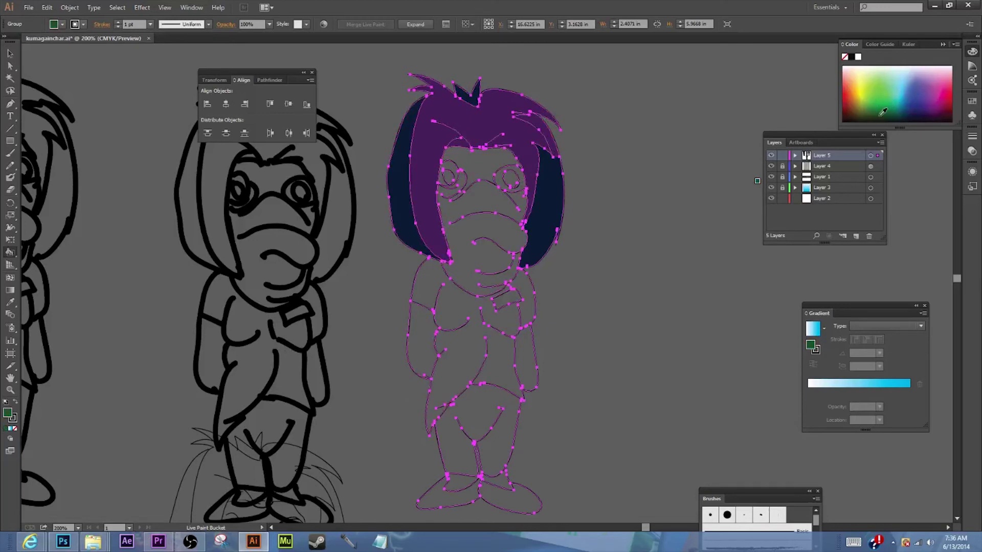
# - Fill the face areas of the thin-line character with medium green using the Live Paint Bucket
pyautogui.click(481, 156)
pyautogui.click(463, 187)
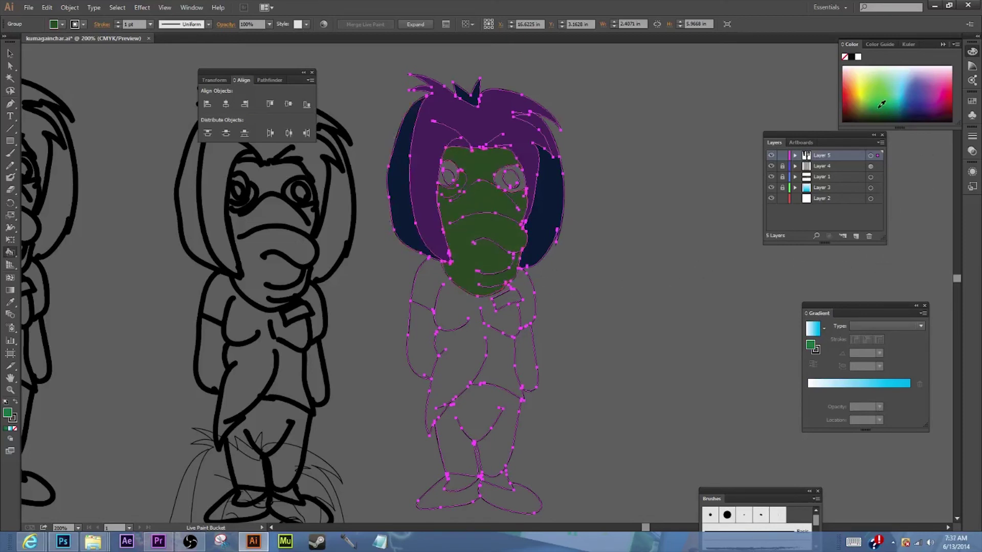
pyautogui.click(481, 170)
pyautogui.click(483, 208)
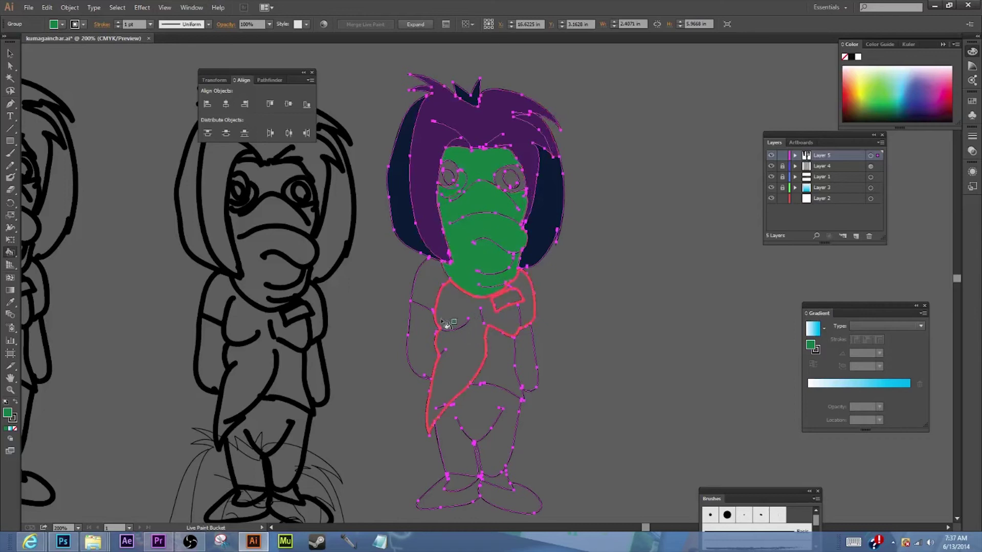
# - Fill both forearms and the bare areas of both feet above the shoes with the same medium green
pyautogui.click(422, 340)
pyautogui.click(530, 355)
pyautogui.click(506, 488)
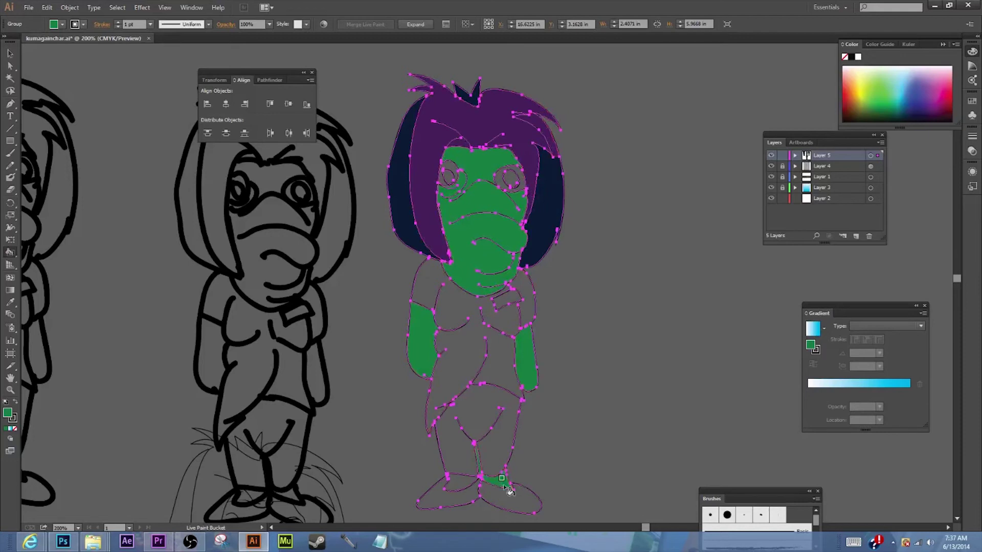
pyautogui.click(463, 485)
# - Fill both trouser legs and the hip area with light blue
pyautogui.click(912, 107)
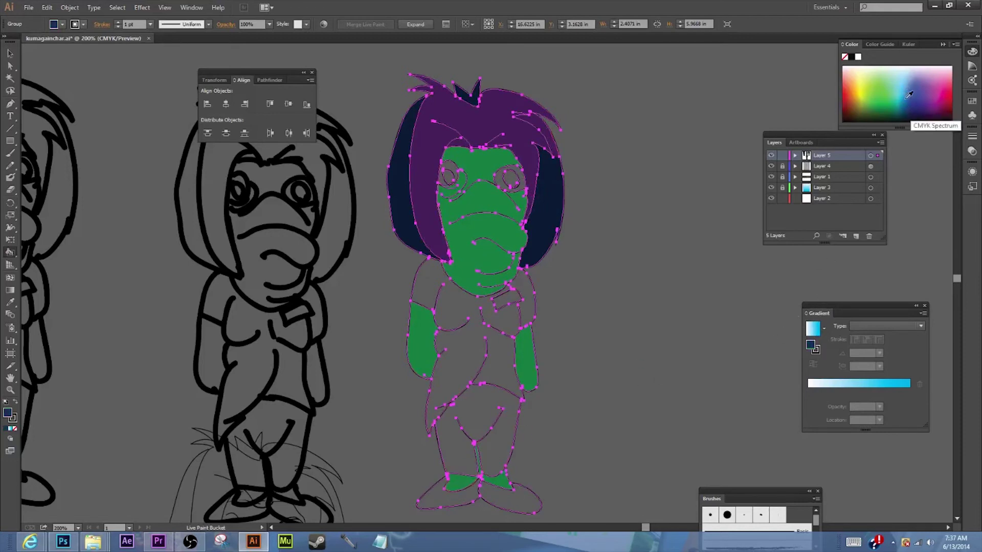
pyautogui.click(909, 95)
pyautogui.click(503, 450)
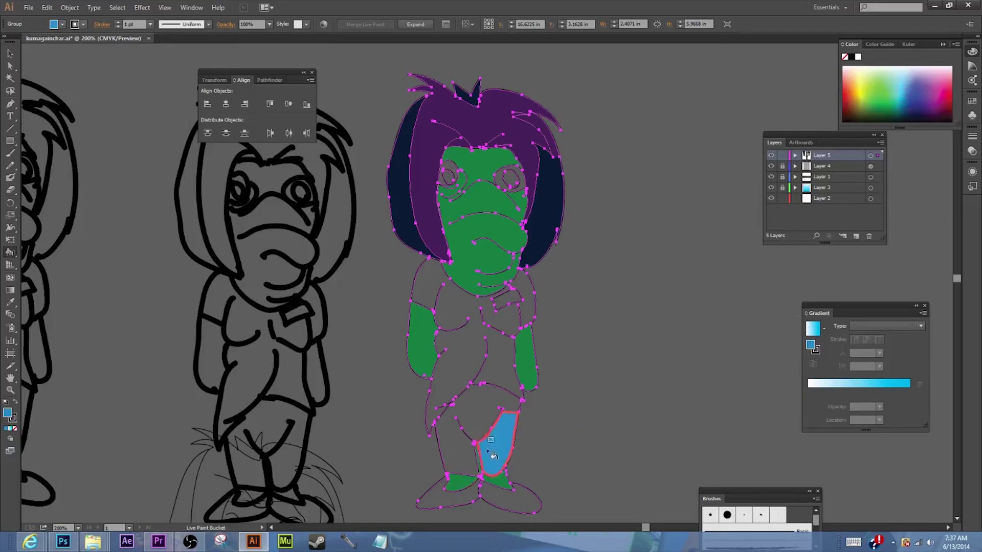
pyautogui.click(450, 450)
pyautogui.click(483, 397)
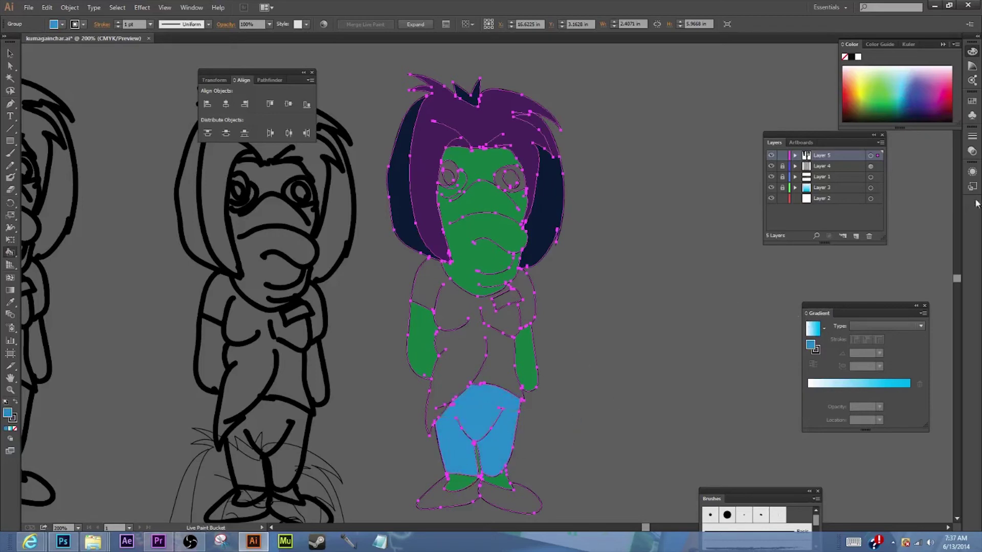
# - Recolour both trouser legs and the hip area with a deeper royal blue
pyautogui.click(912, 101)
pyautogui.click(500, 442)
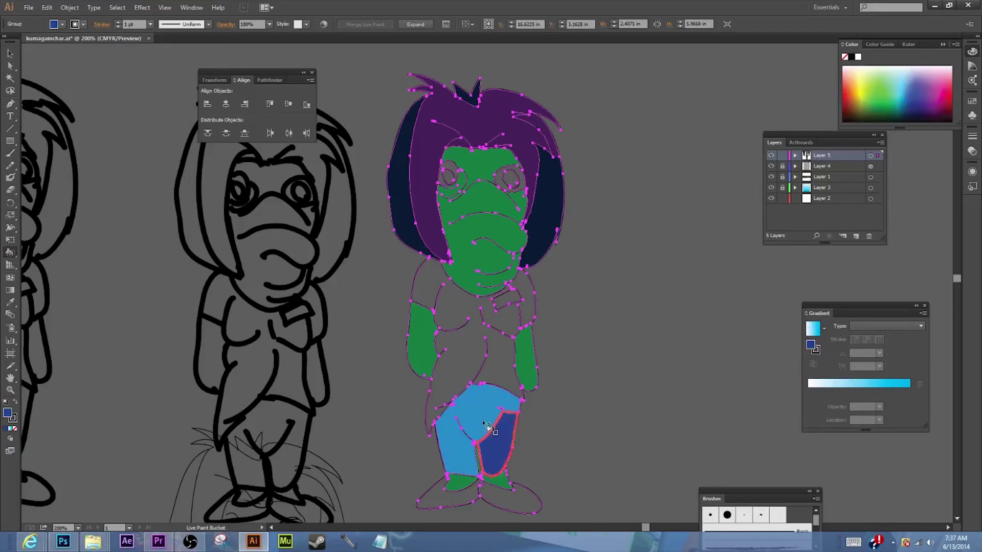
pyautogui.click(475, 405)
pyautogui.click(452, 443)
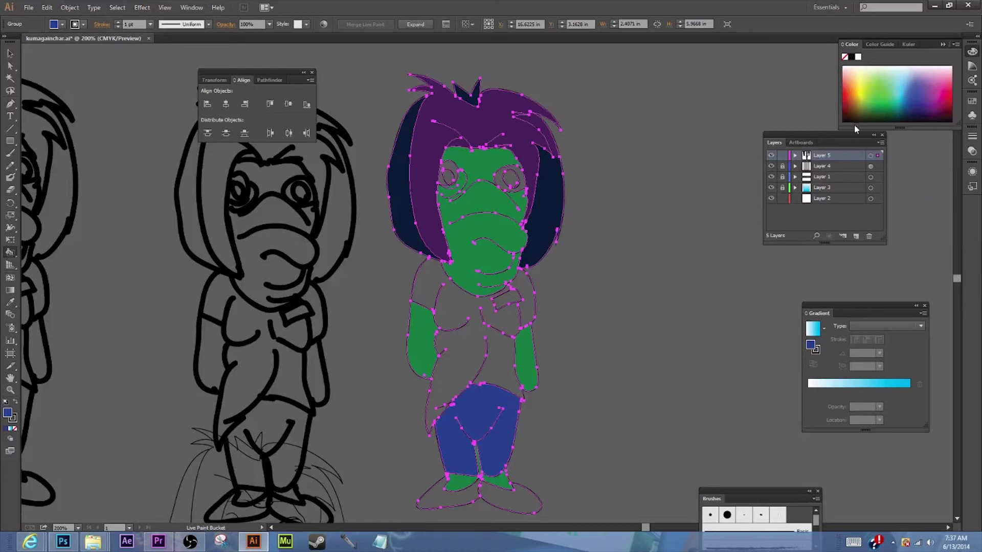
# - Recolour both trouser legs and the hip area near-black and fill both shoes with the same colour
pyautogui.click(907, 111)
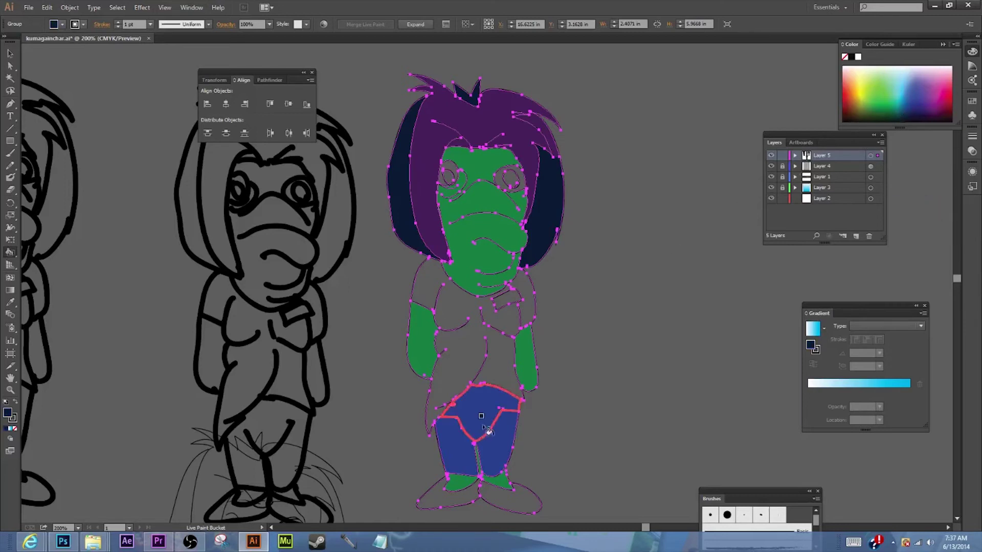
pyautogui.click(907, 120)
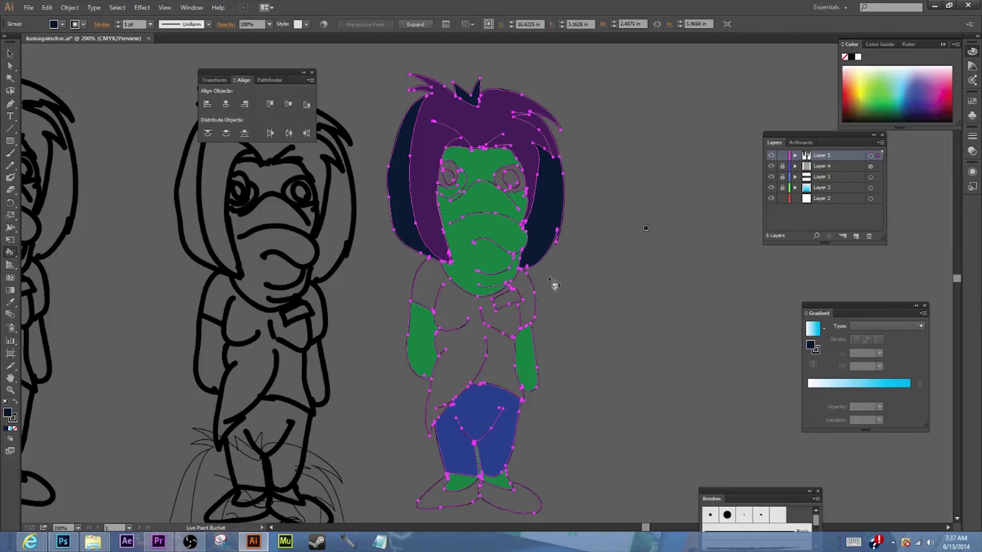
pyautogui.click(483, 411)
pyautogui.click(500, 447)
pyautogui.click(458, 454)
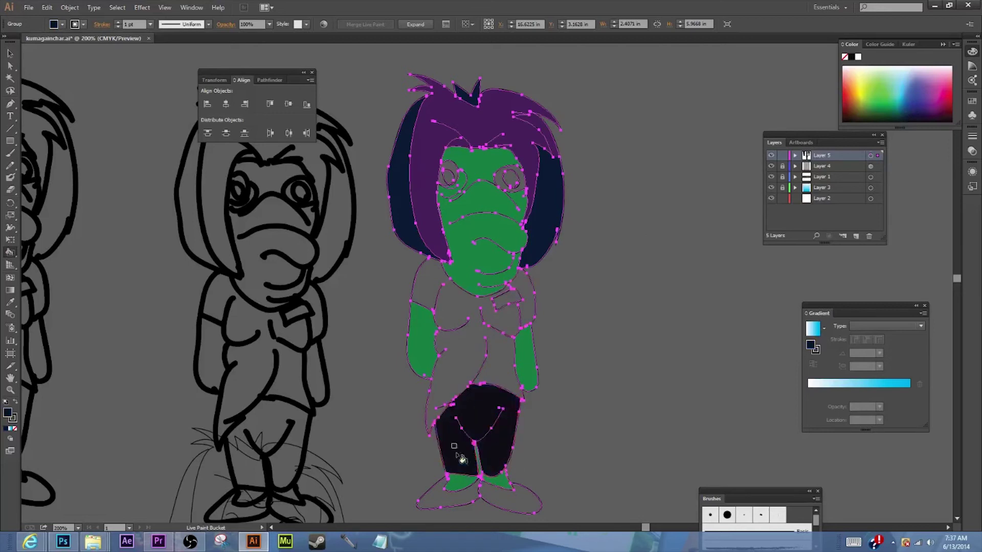
pyautogui.click(506, 498)
pyautogui.click(460, 508)
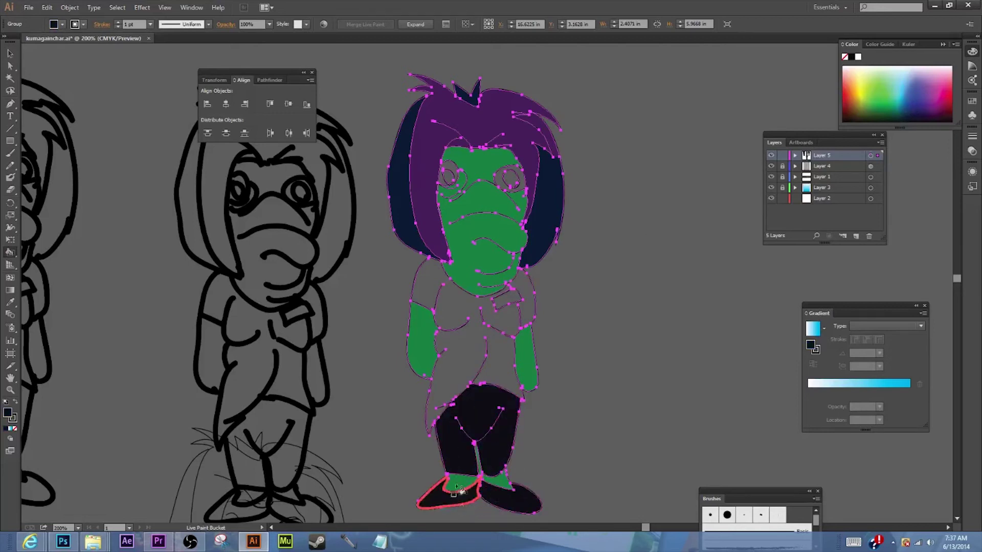
# - Fill the draped cloth across the chest with red, and the lower shirt area and bare sleeve with very dark olive
pyautogui.click(845, 96)
pyautogui.click(465, 349)
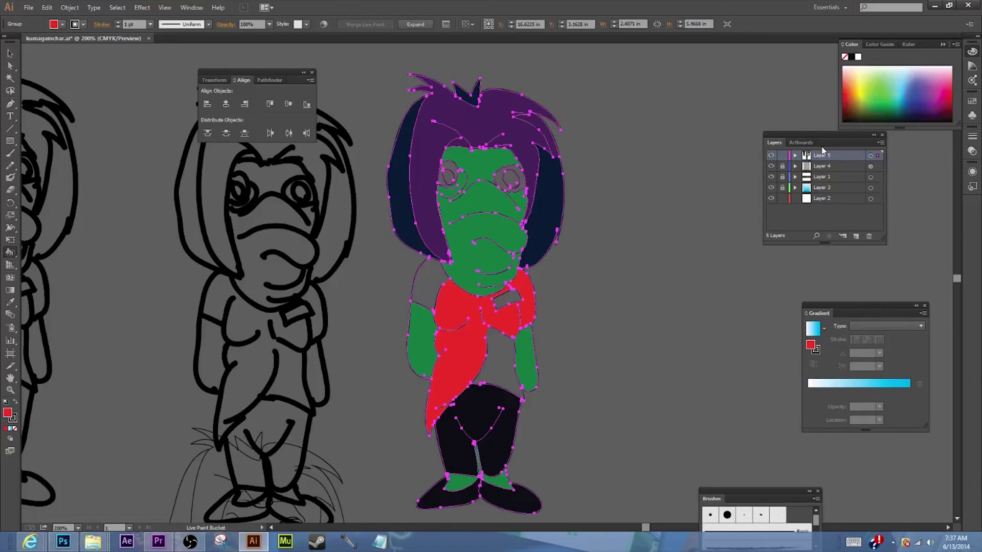
pyautogui.click(868, 121)
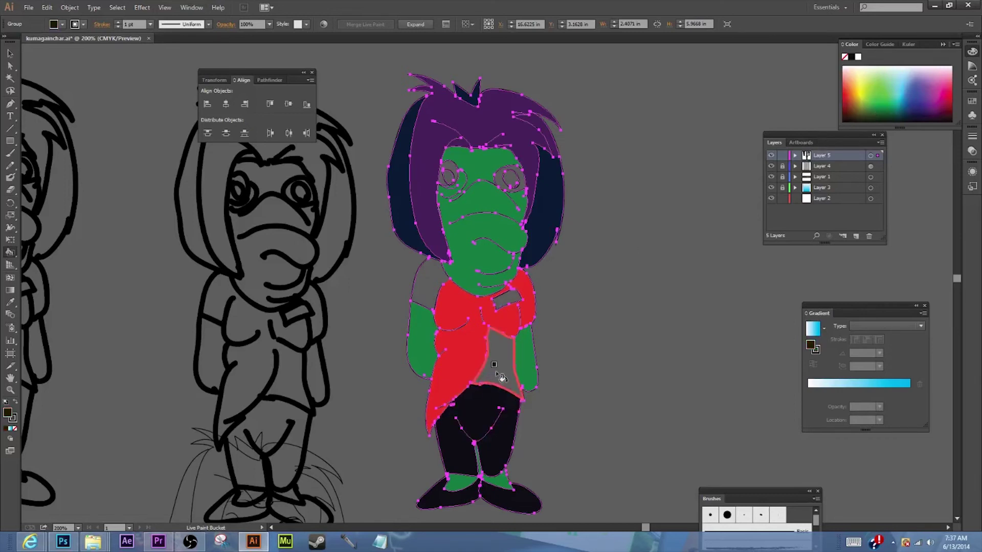
pyautogui.click(499, 367)
pyautogui.click(434, 282)
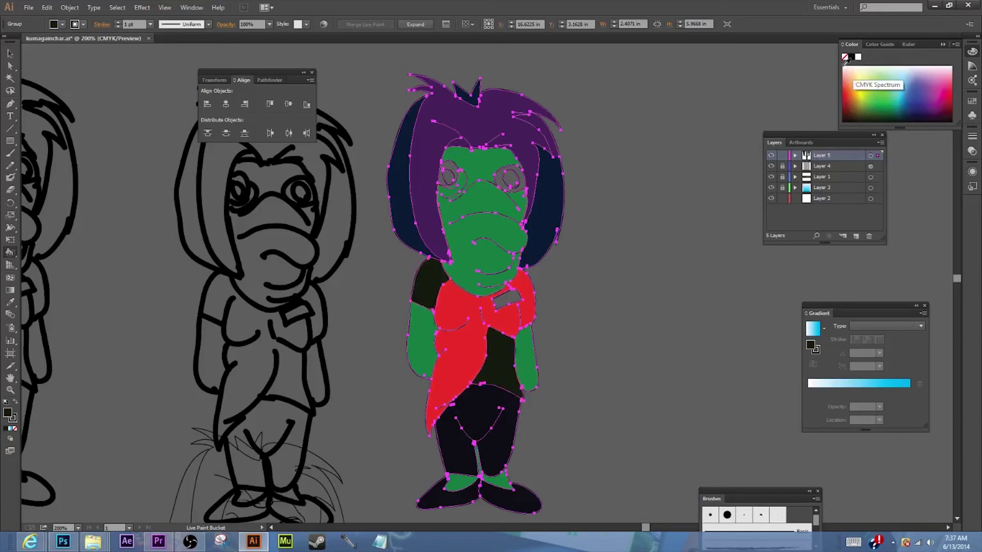
# - Fill the small chest tag and the eyeballs of both eyes with white
pyautogui.click(857, 57)
pyautogui.click(507, 298)
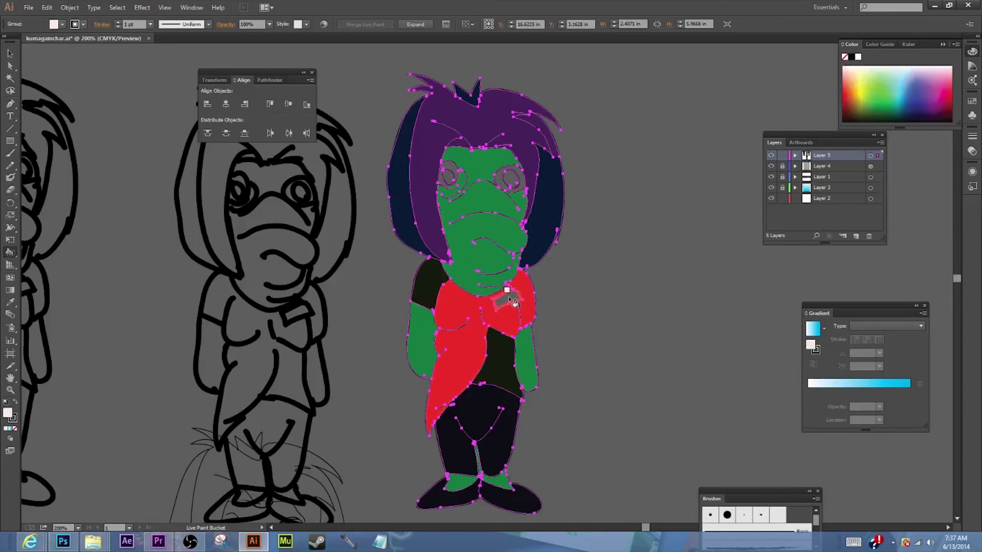
pyautogui.click(524, 182)
pyautogui.click(449, 176)
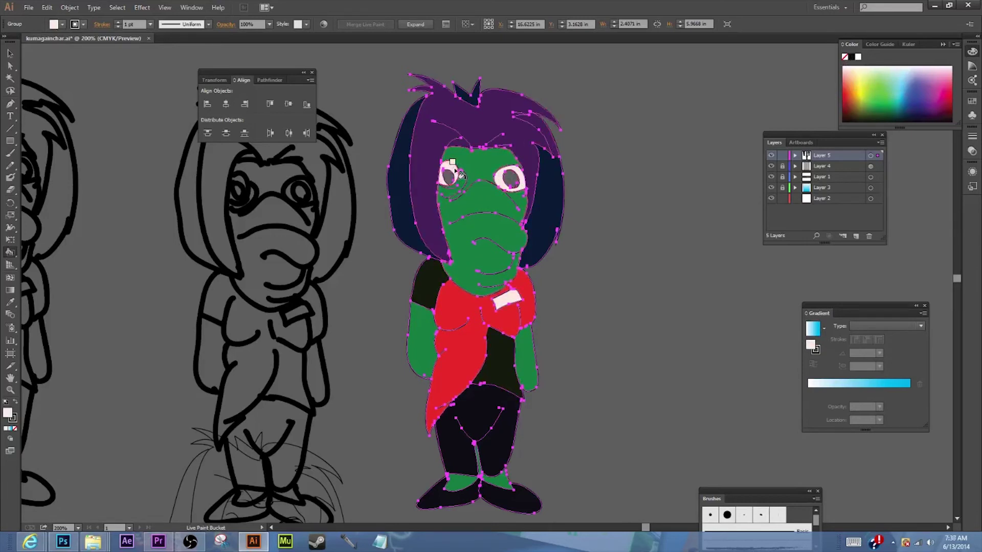
# - Fill the pupils of both eyes with near-black
pyautogui.click(857, 119)
pyautogui.click(448, 176)
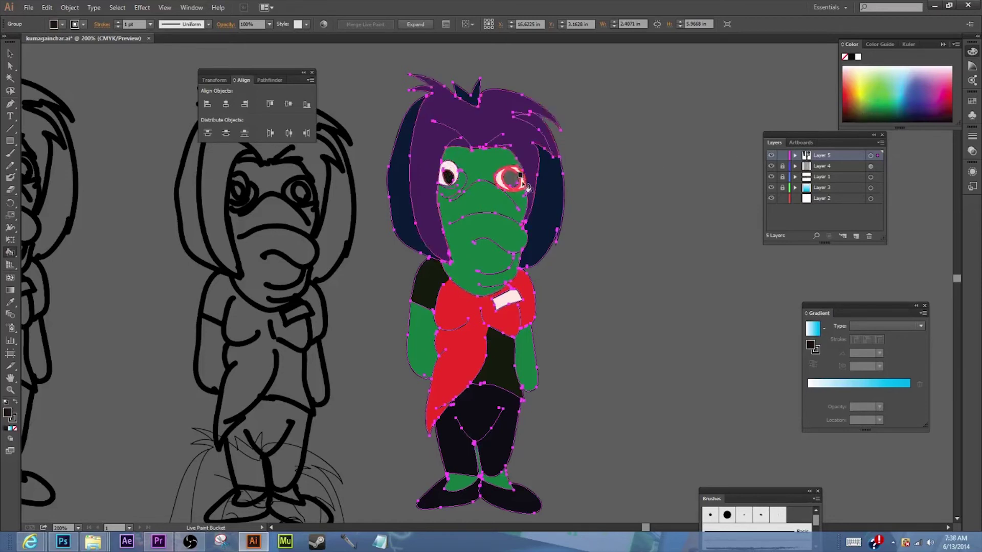
pyautogui.click(513, 183)
# - Try dark olive shades on the white of the larger eye
pyautogui.click(864, 108)
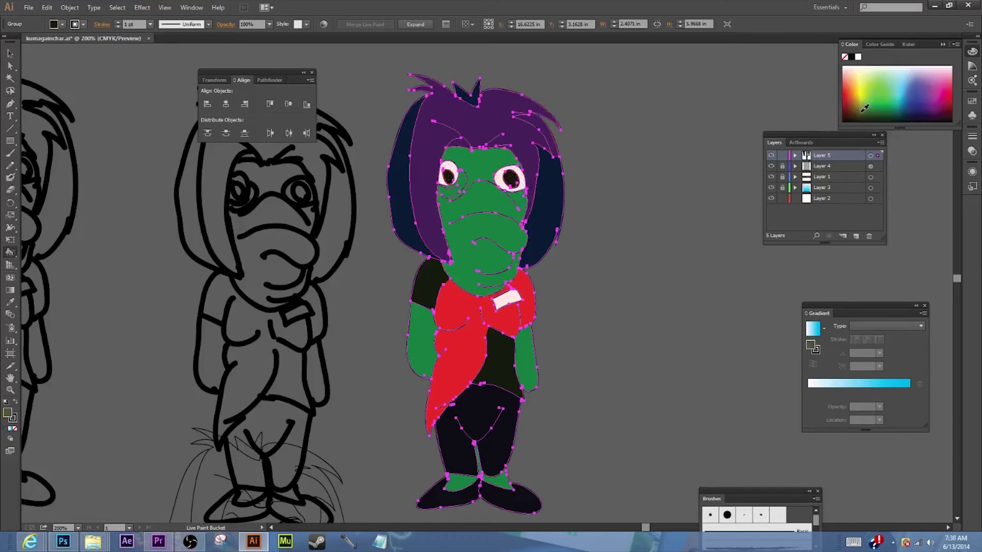
pyautogui.click(529, 189)
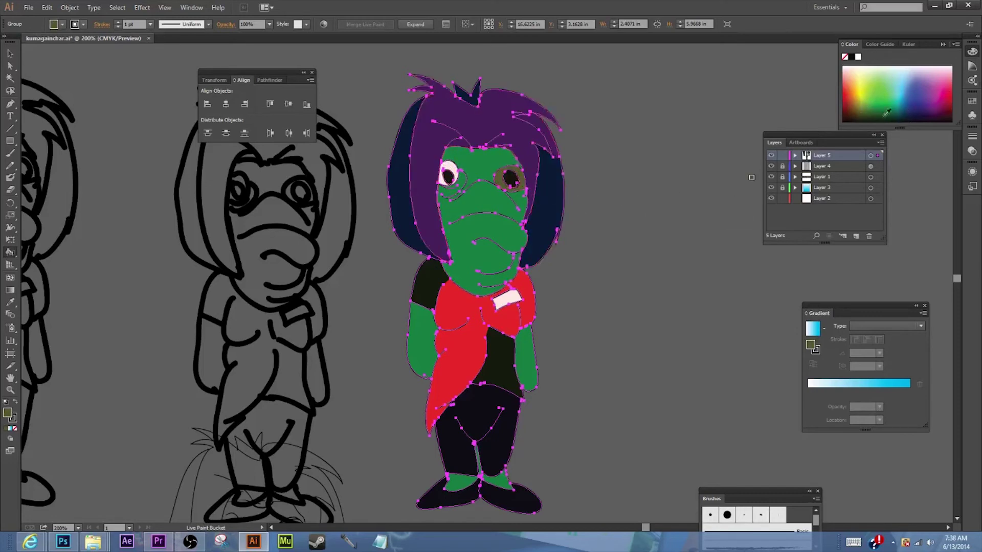
pyautogui.click(862, 109)
pyautogui.click(499, 182)
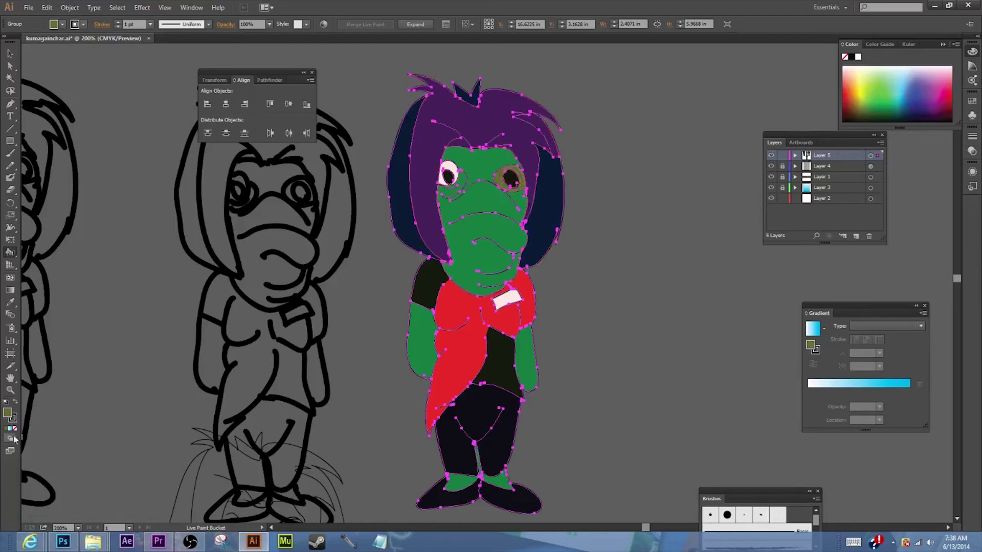
# - Set the fill colour to pale yellow EEF99D and recolour the eyeballs of both eyes with it
pyautogui.doubleClick(8, 414)
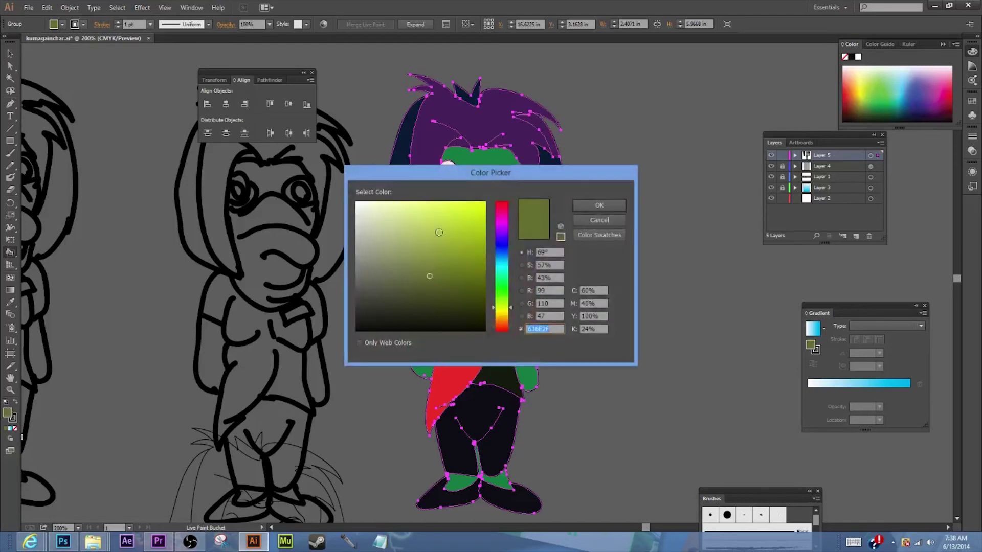
pyautogui.click(418, 225)
pyautogui.moveTo(417, 209); pyautogui.dragTo(385, 203)
pyautogui.click(403, 204)
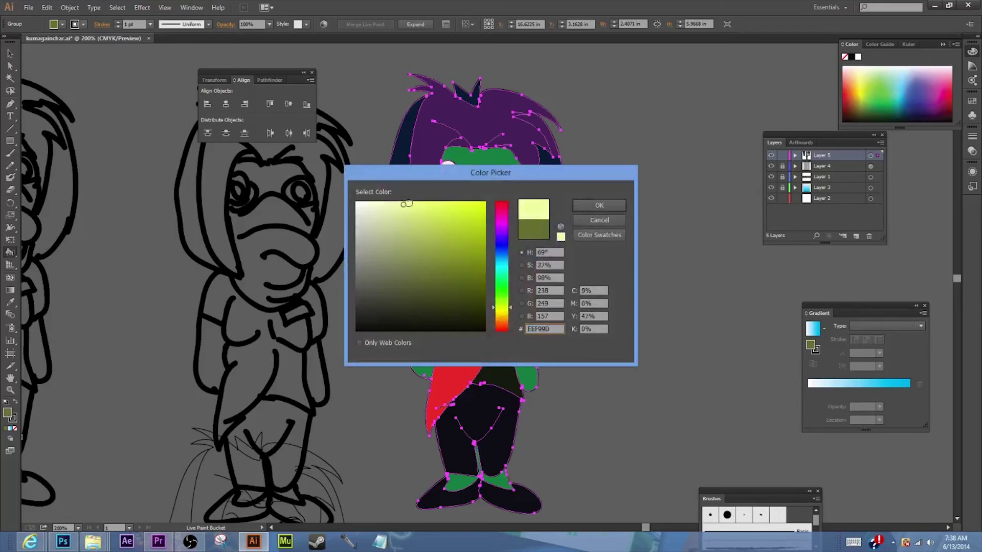
pyautogui.click(612, 205)
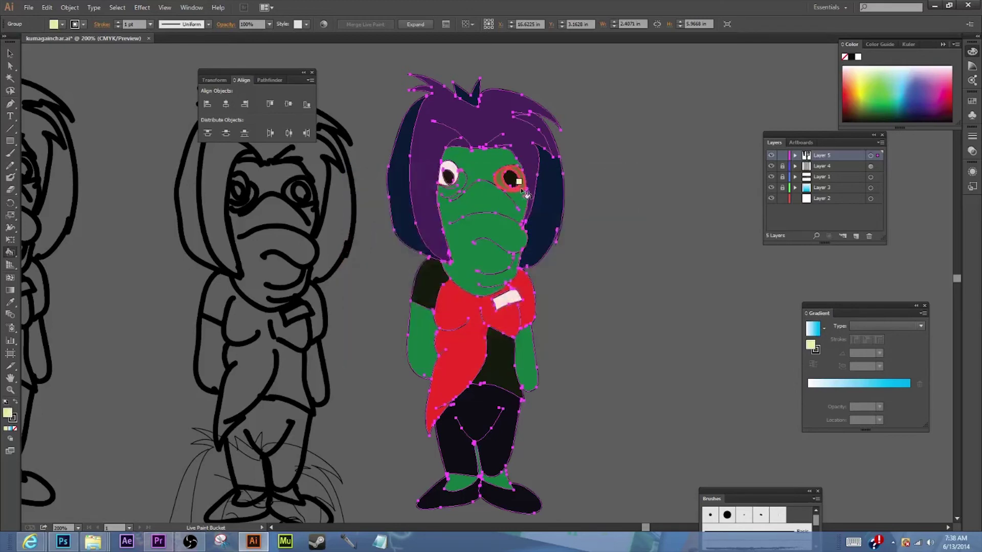
pyautogui.click(519, 187)
pyautogui.click(452, 170)
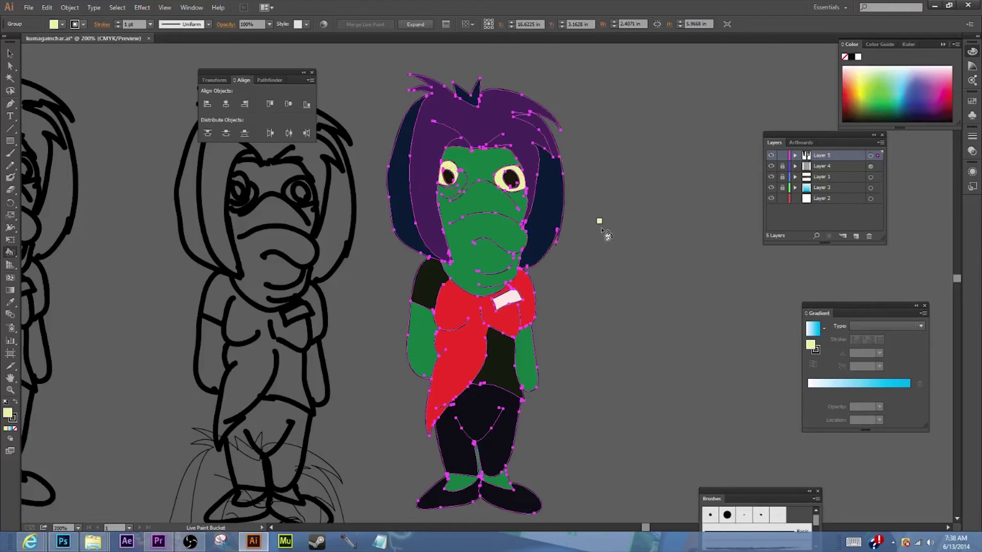
# - Deselect the Live Paint character and look over its colouring from head to shoes
pyautogui.click(10, 52)
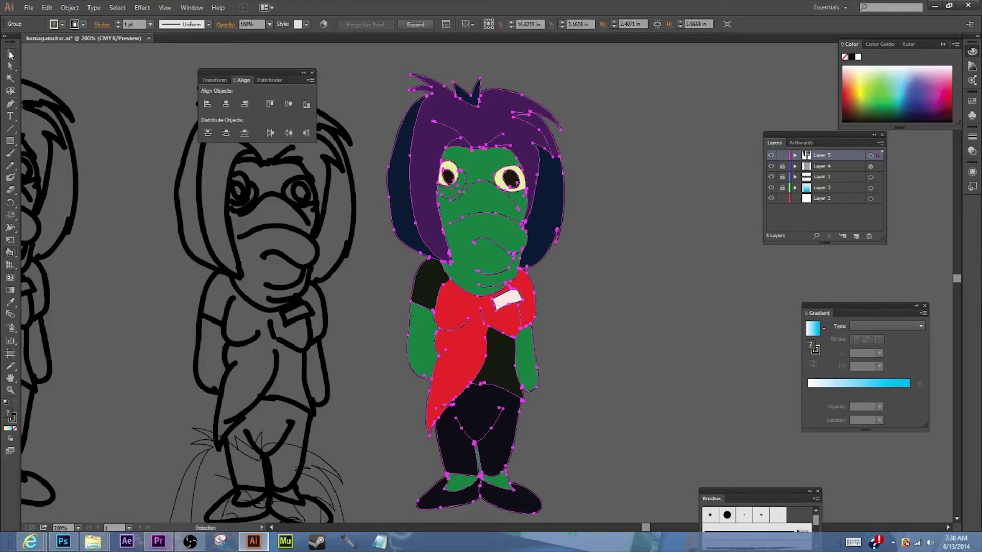
pyautogui.click(685, 262)
pyautogui.scroll(-4, 687, 288)
pyautogui.scroll(7, 687, 288)
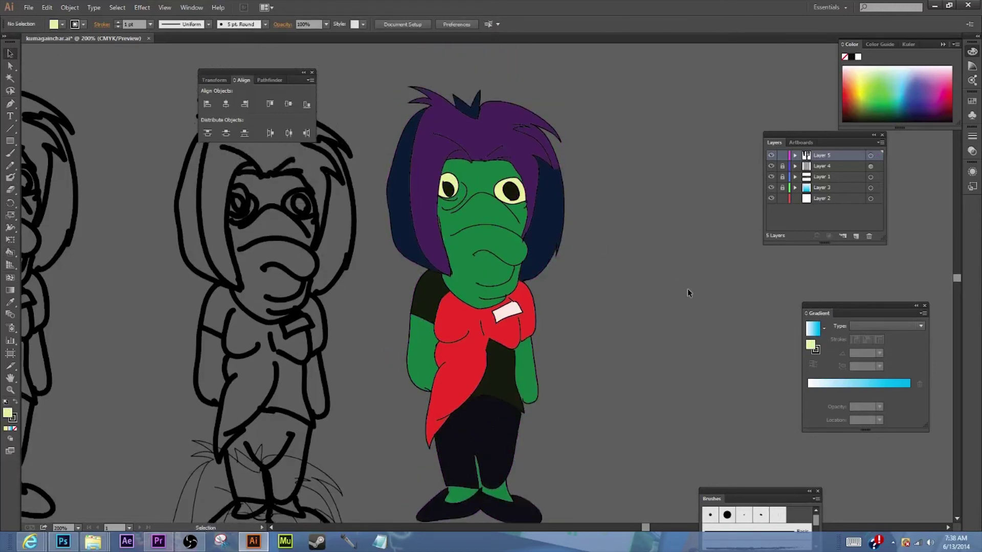
pyautogui.scroll(-4, 687, 289)
pyautogui.scroll(-4, 687, 288)
pyautogui.scroll(7, 687, 288)
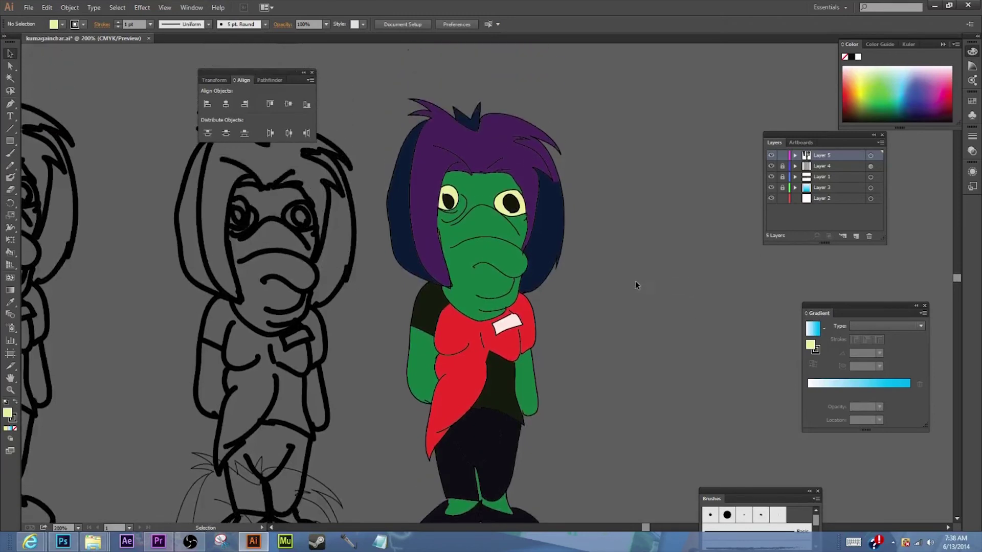
# - Select the whole coloured character and set its stroke to none
pyautogui.moveTo(390, 89); pyautogui.dragTo(592, 404)
pyautogui.moveTo(597, 484); pyautogui.dragTo(591, 440)
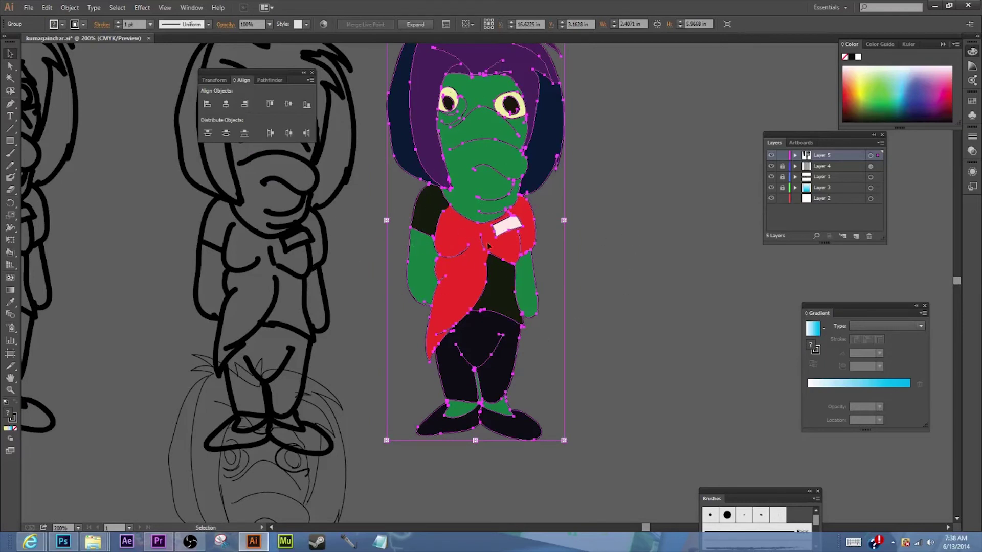
pyautogui.click(14, 419)
pyautogui.doubleClick(14, 418)
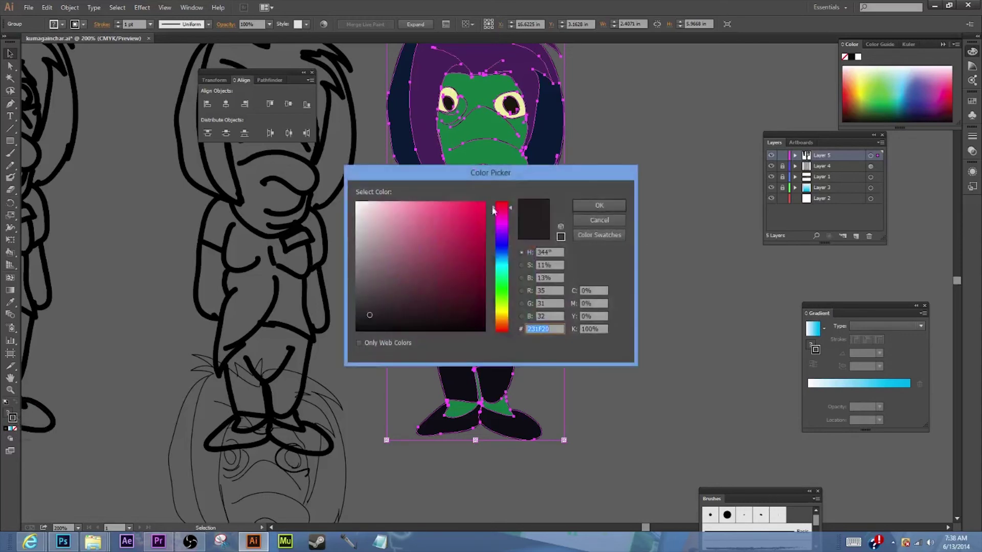
pyautogui.click(614, 220)
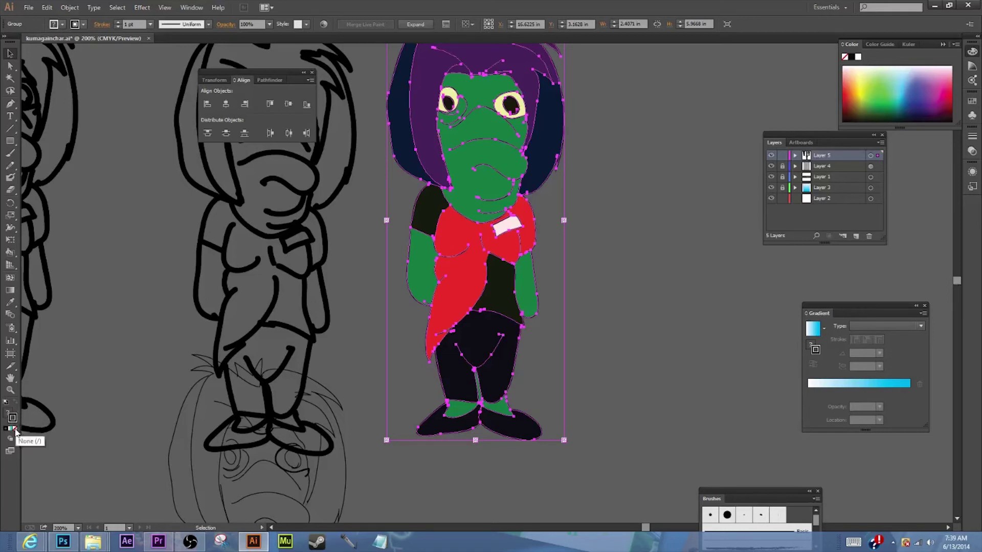
pyautogui.click(14, 432)
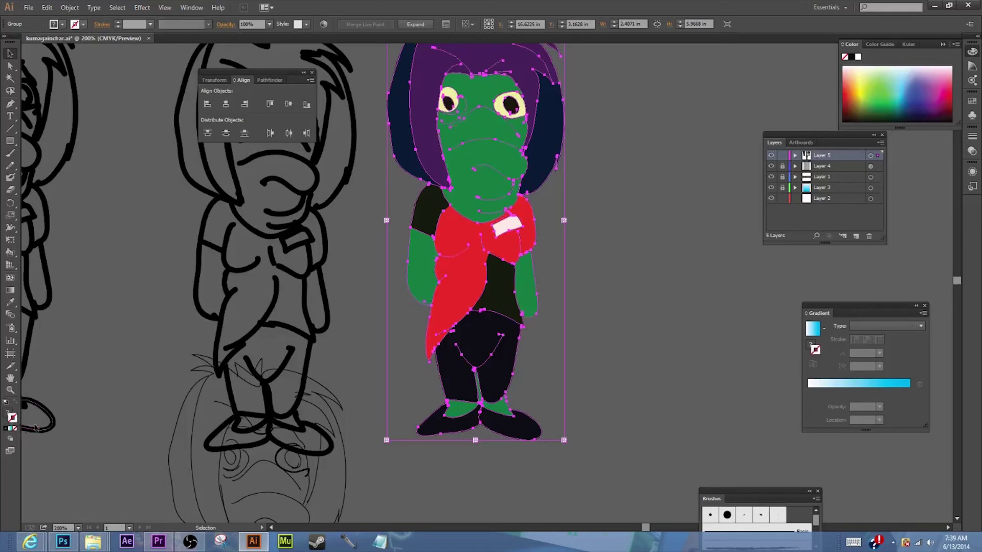
pyautogui.click(673, 236)
pyautogui.scroll(3, 643, 304)
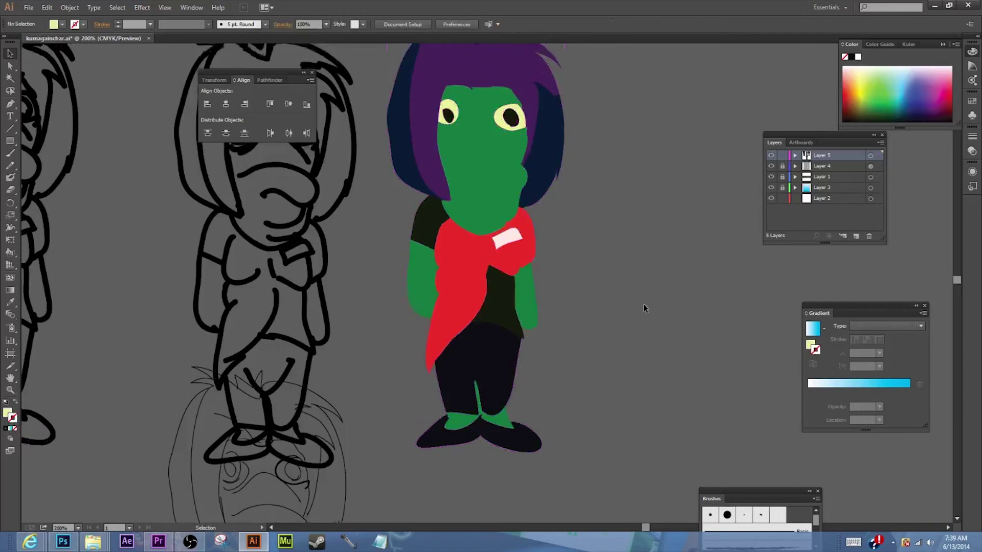
pyautogui.scroll(-2, 645, 302)
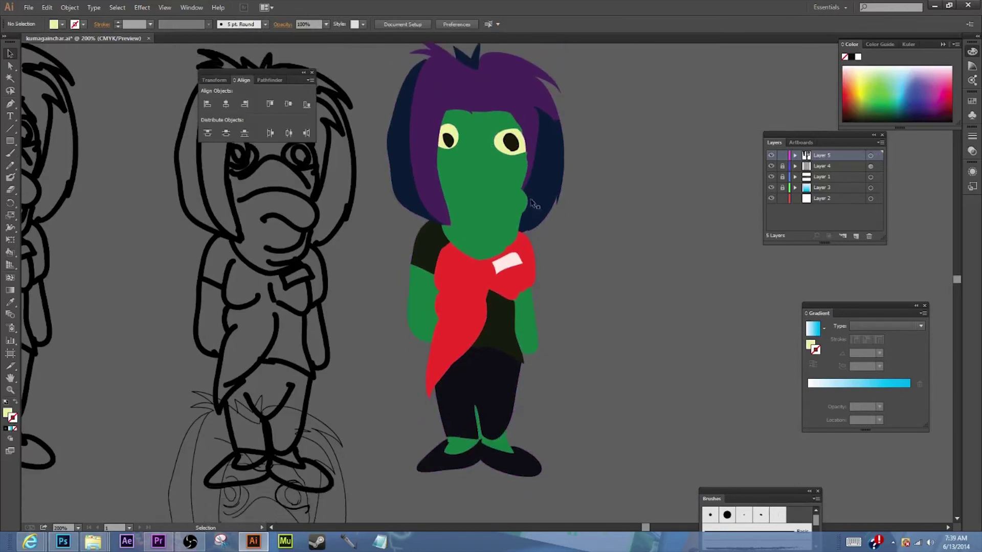
# - Move the strokeless coloured character slightly away from the thick-line copy, to about X 17.21 in, Y 3.41 in
pyautogui.click(492, 177)
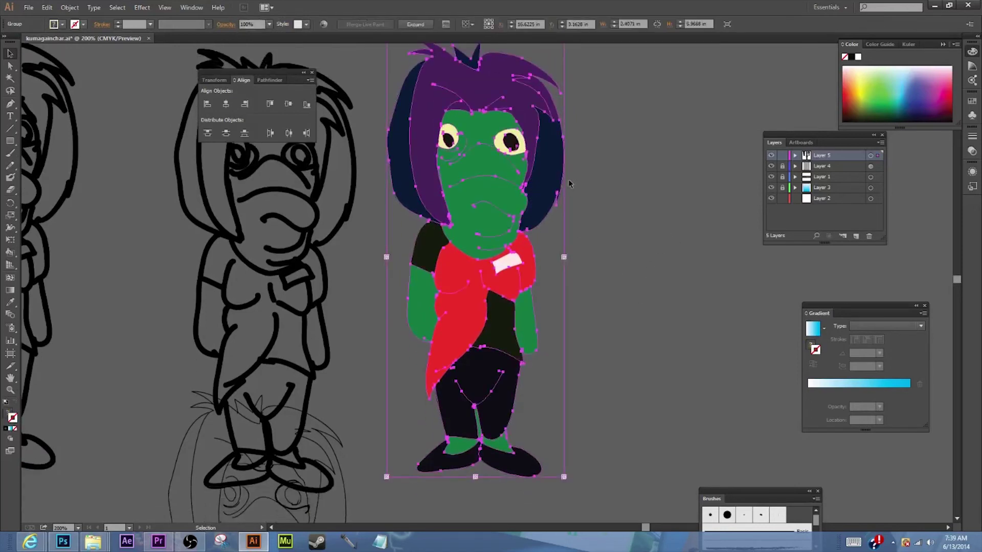
pyautogui.click(631, 195)
pyautogui.moveTo(495, 192); pyautogui.dragTo(513, 216)
pyautogui.scroll(3, 511, 243)
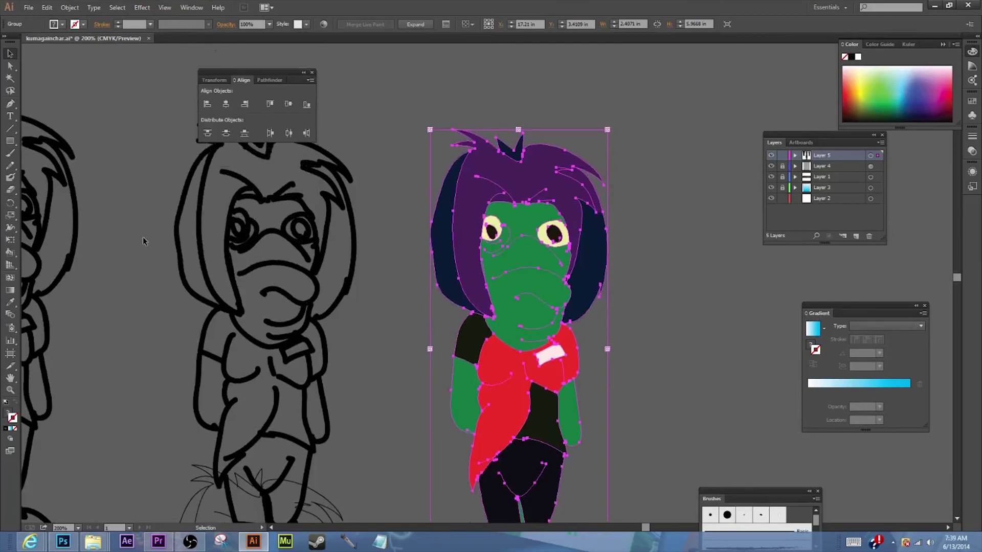
# - Move the thick-line copy of the character over the coloured one so their shapes line up
pyautogui.click(225, 227)
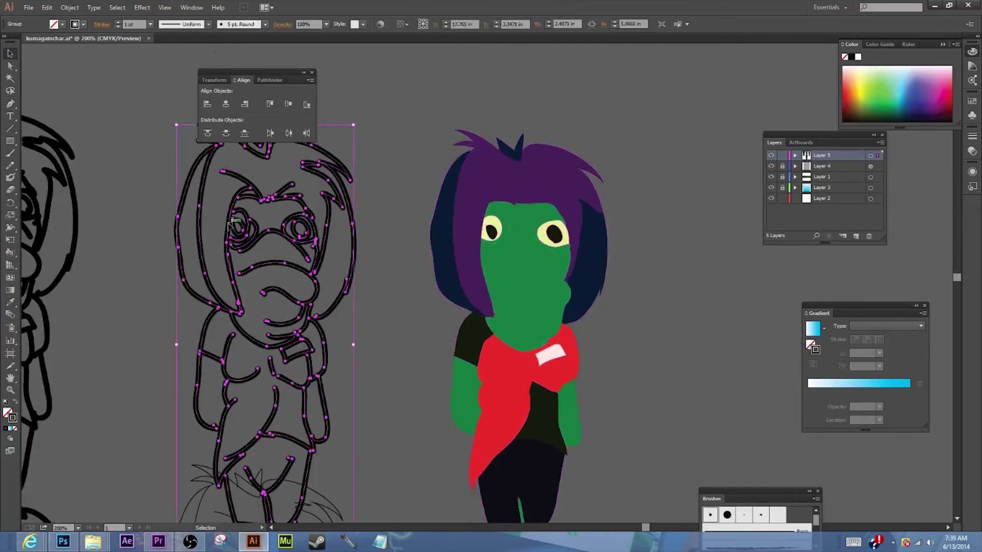
pyautogui.moveTo(320, 176)
pyautogui.mouseDown()
pyautogui.moveTo(557, 166)
pyautogui.moveTo(573, 181)
pyautogui.mouseUp()
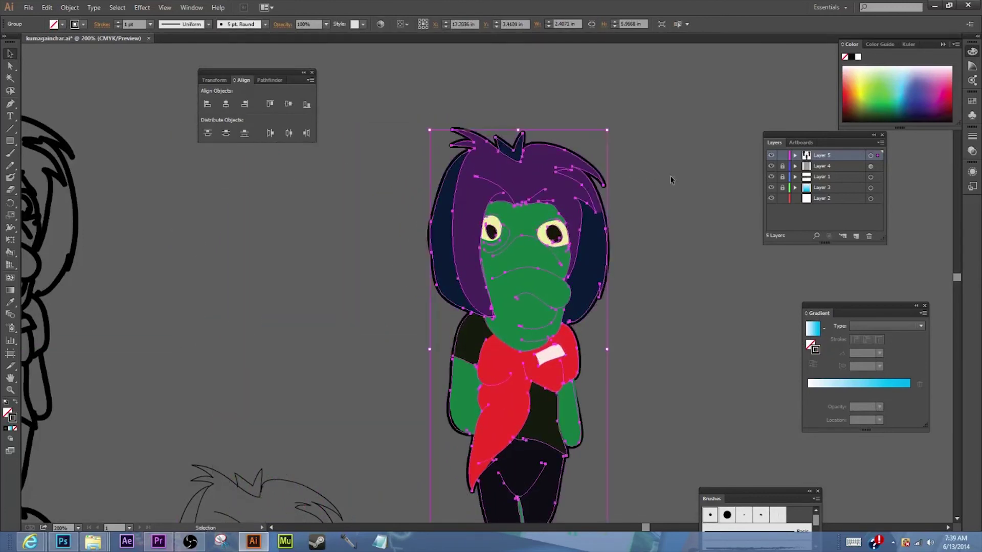
pyautogui.scroll(-3, 680, 265)
pyautogui.click(679, 266)
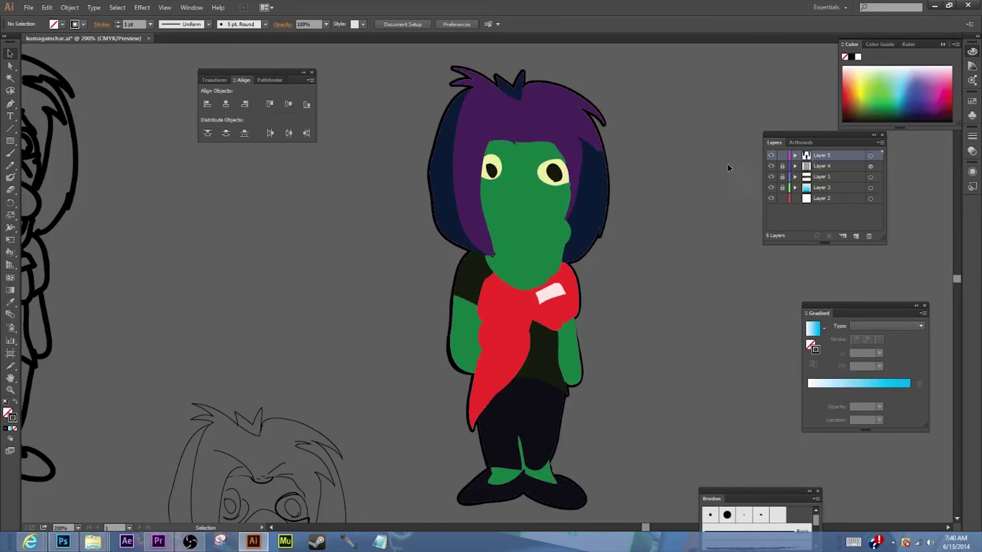
# - Send the coloured Live Paint character to the back, behind the thick outlines
pyautogui.click(65, 8)
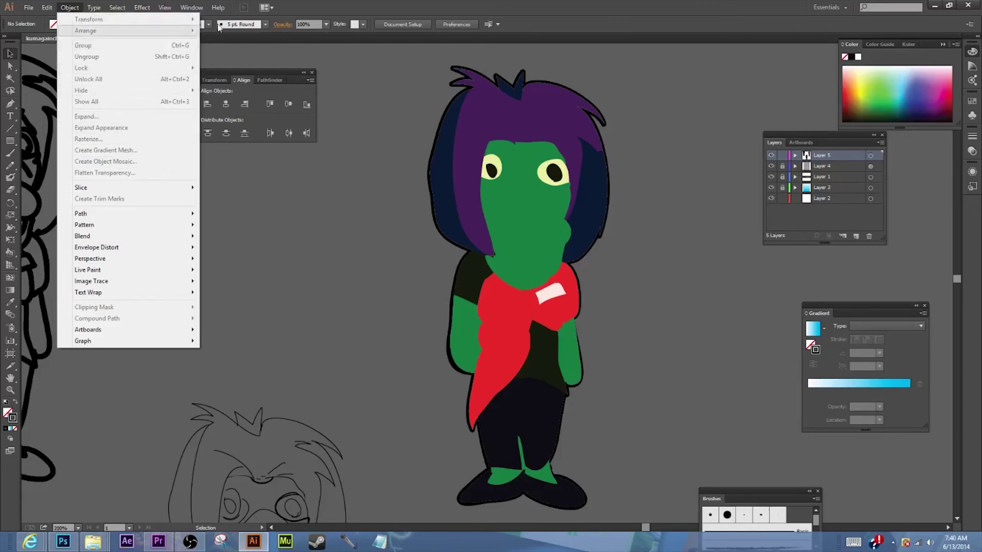
pyautogui.click(567, 88)
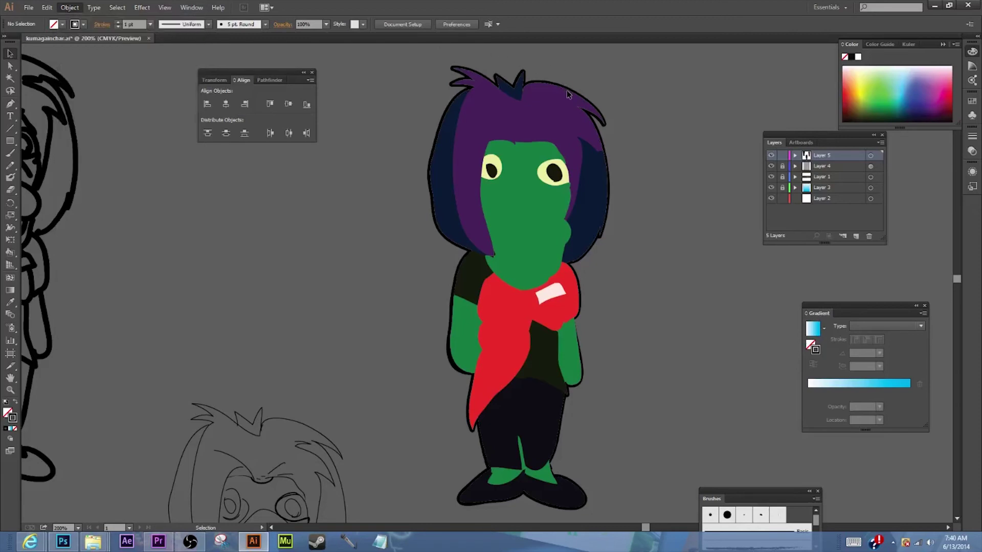
pyautogui.click(567, 96)
pyautogui.click(661, 110)
pyautogui.click(582, 137)
pyautogui.click(69, 7)
pyautogui.moveTo(81, 31)
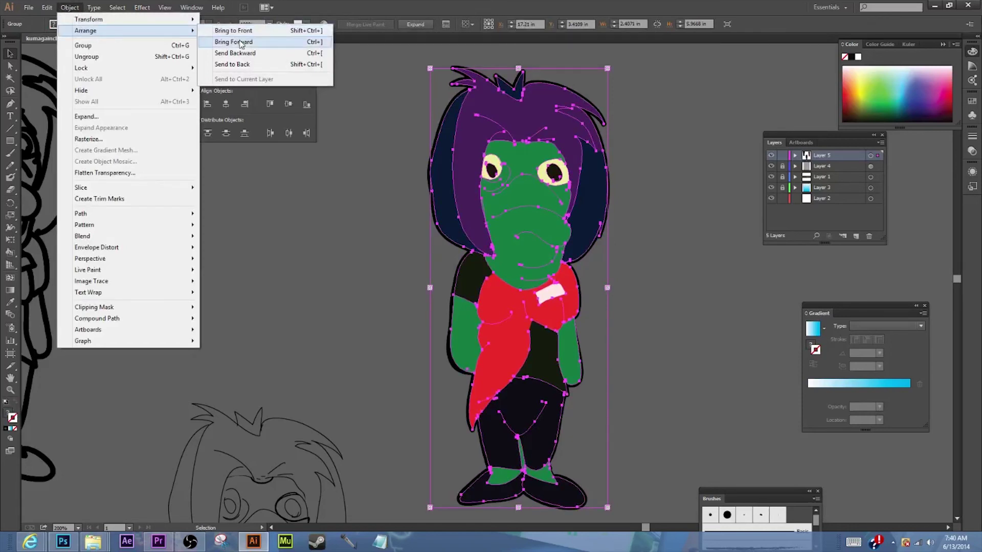
pyautogui.click(273, 66)
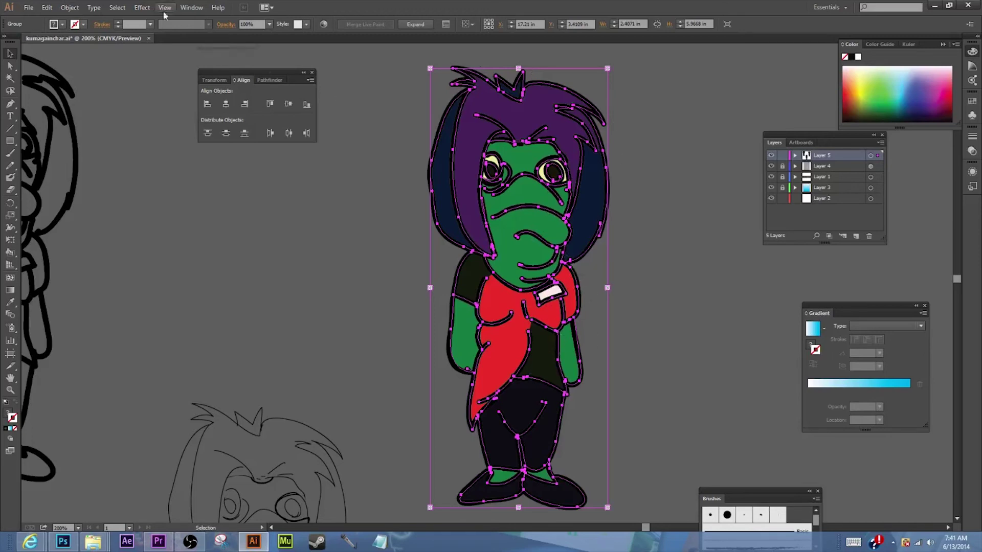
# - Lock the selected coloured Live Paint character so it cannot be selected
pyautogui.click(70, 8)
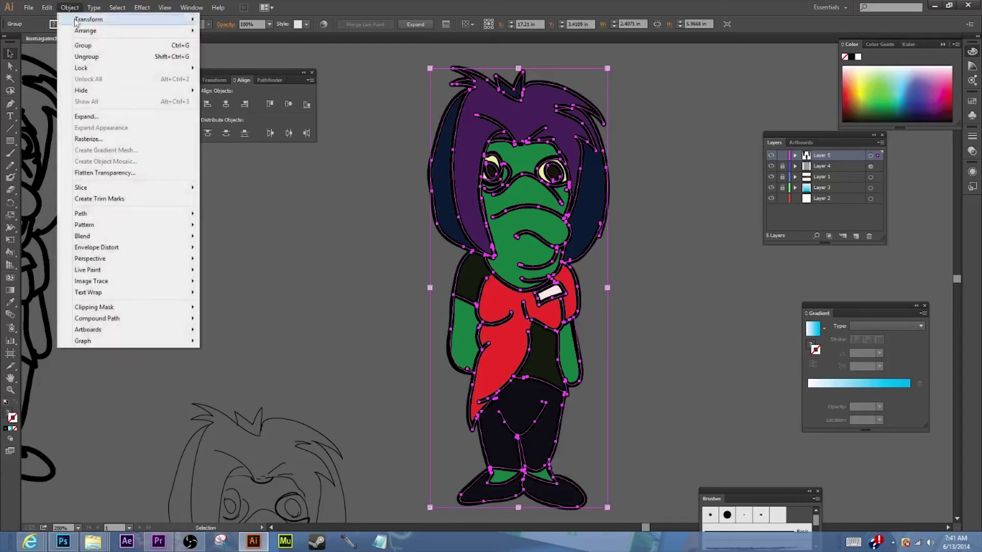
pyautogui.moveTo(96, 70)
pyautogui.click(228, 70)
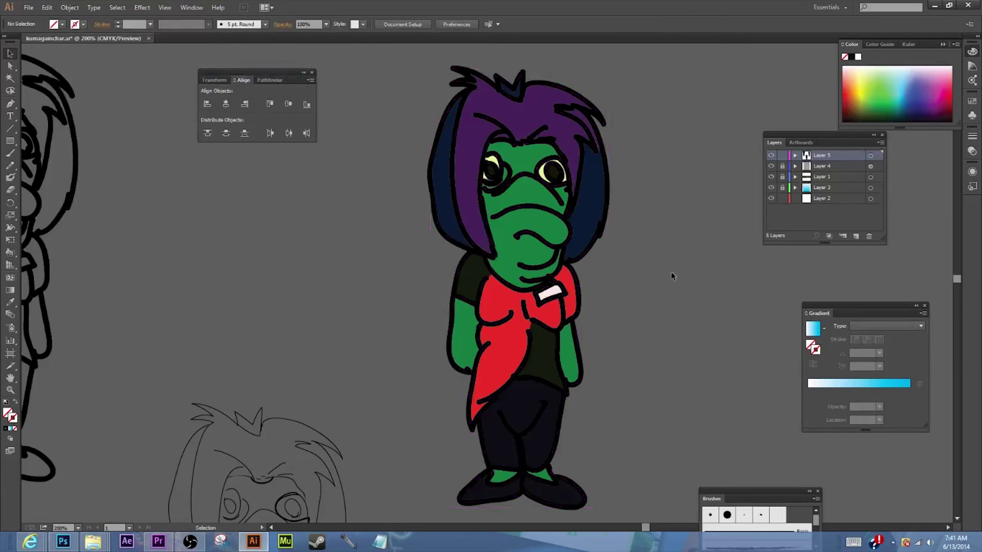
# - Try moving the thick outline group off the locked colours to about X 18.77 in, Y 3.31 in, and undo the move
pyautogui.click(595, 117)
pyautogui.moveTo(596, 117); pyautogui.dragTo(712, 110)
pyautogui.press('a')
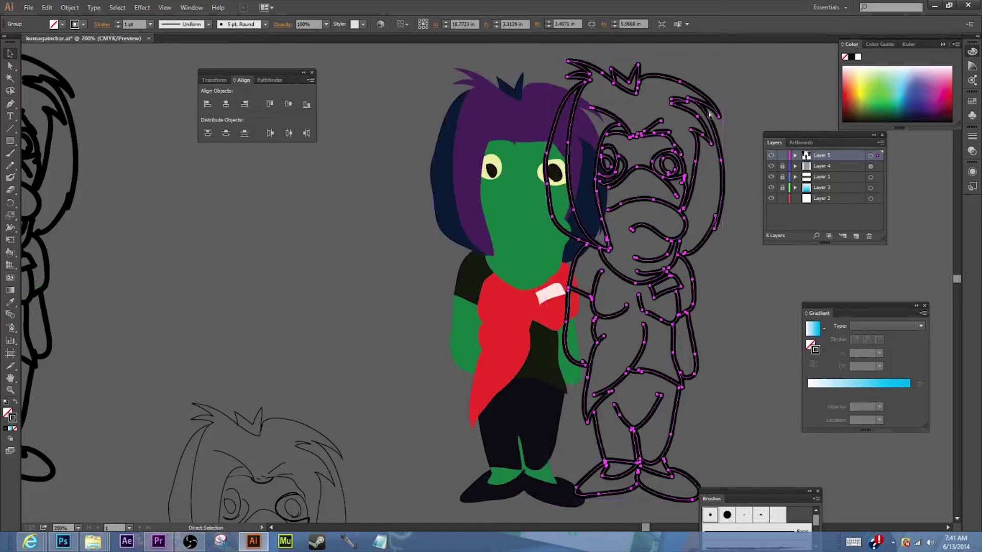
pyautogui.hotkey('ctrl', 'z')
pyautogui.click(686, 174)
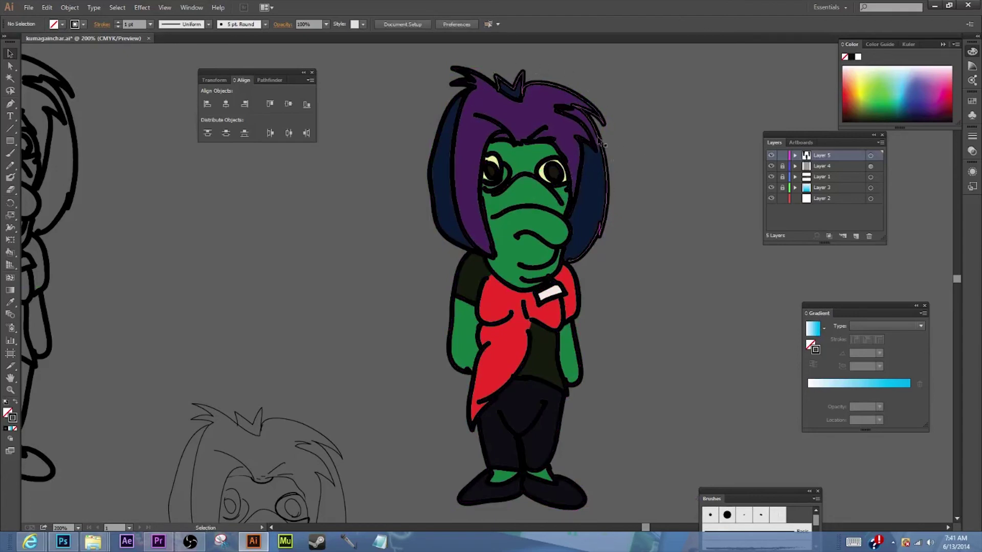
# - Select the thick outline group over the coloured character and raise its stroke weight to 6 pt
pyautogui.click(594, 108)
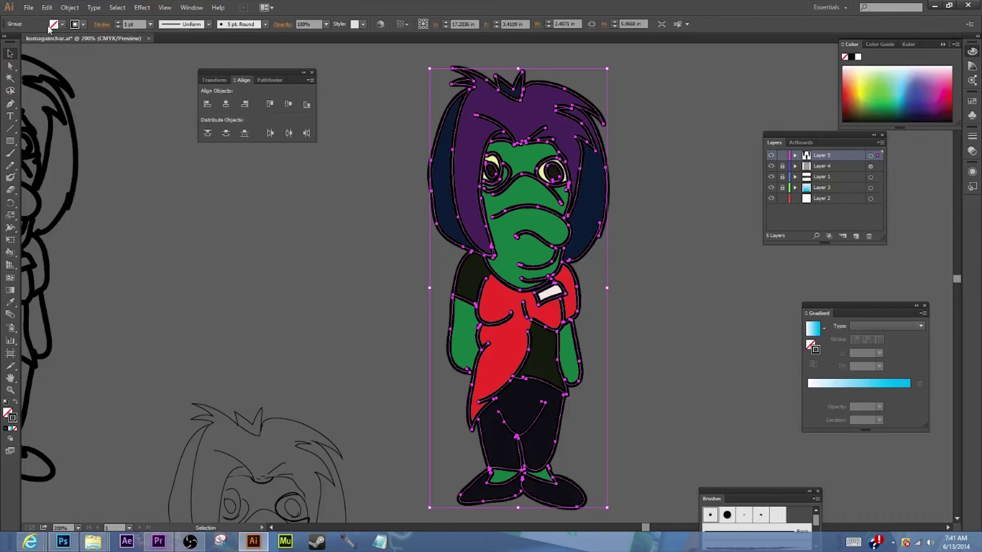
pyautogui.click(118, 22)
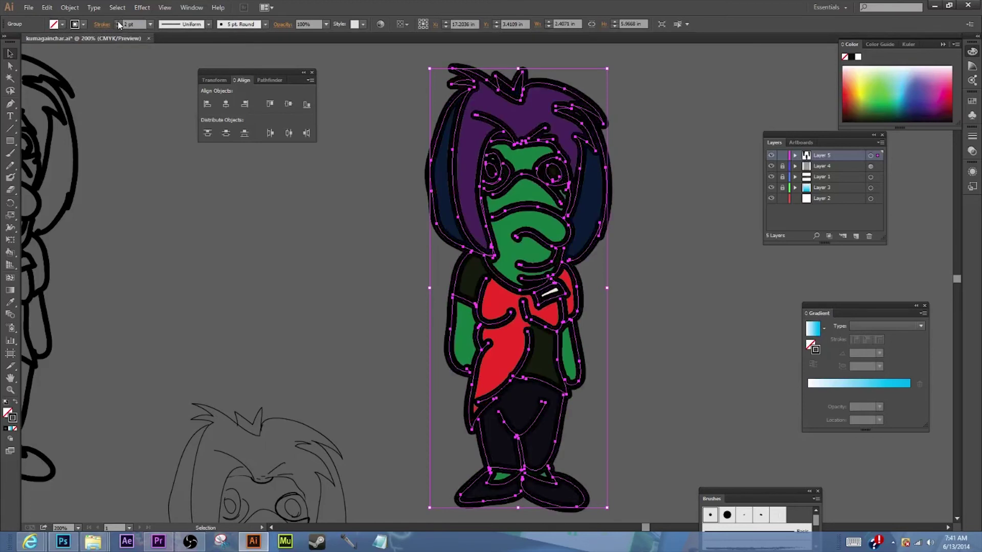
pyautogui.click(118, 22)
pyautogui.click(118, 22)
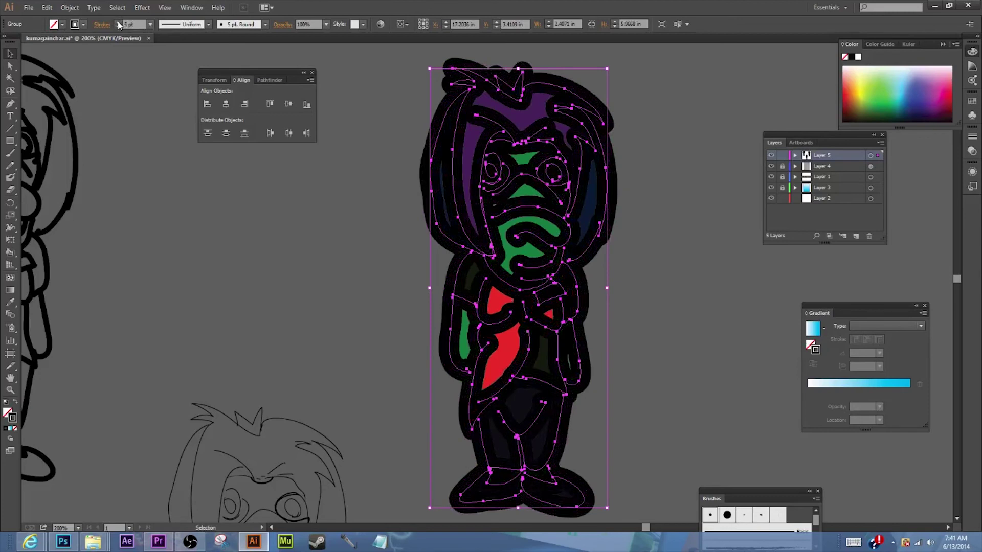
pyautogui.click(118, 23)
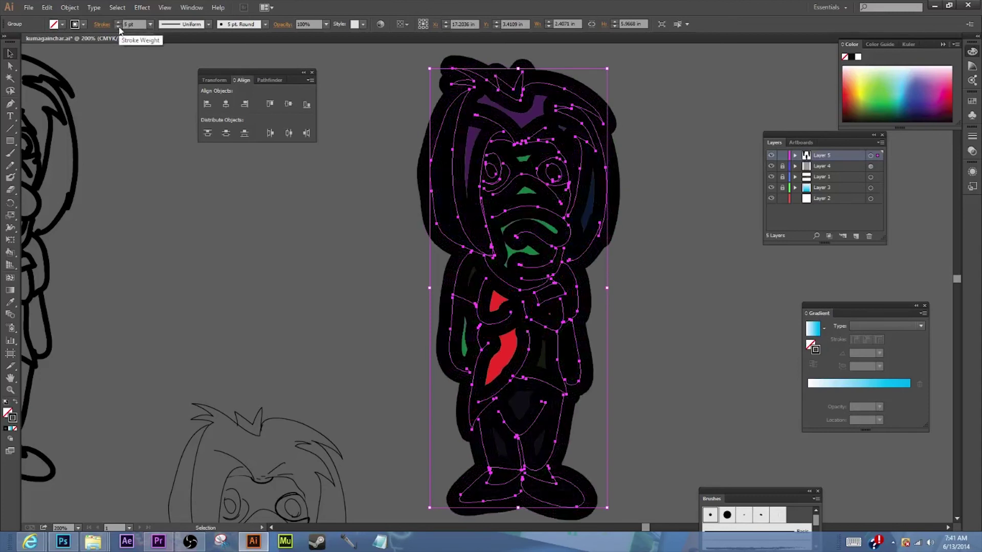
# - Lower the outline group's stroke weight to 1 pt
pyautogui.click(118, 28)
pyautogui.click(118, 27)
pyautogui.click(119, 27)
pyautogui.click(119, 27)
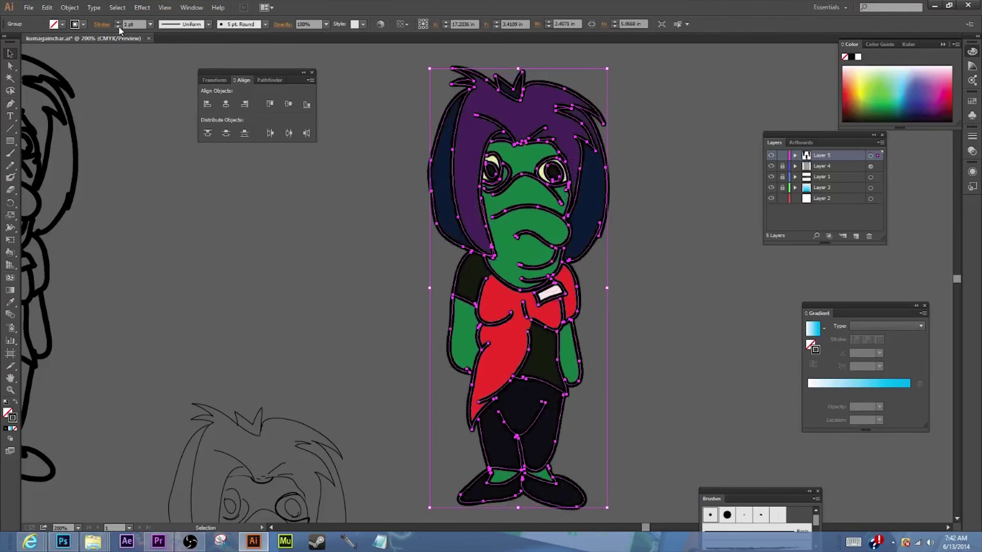
# - Try preset stroke weights of 0.25 pt and 100 pt on the outlines, settling on 0.75 pt
pyautogui.click(150, 24)
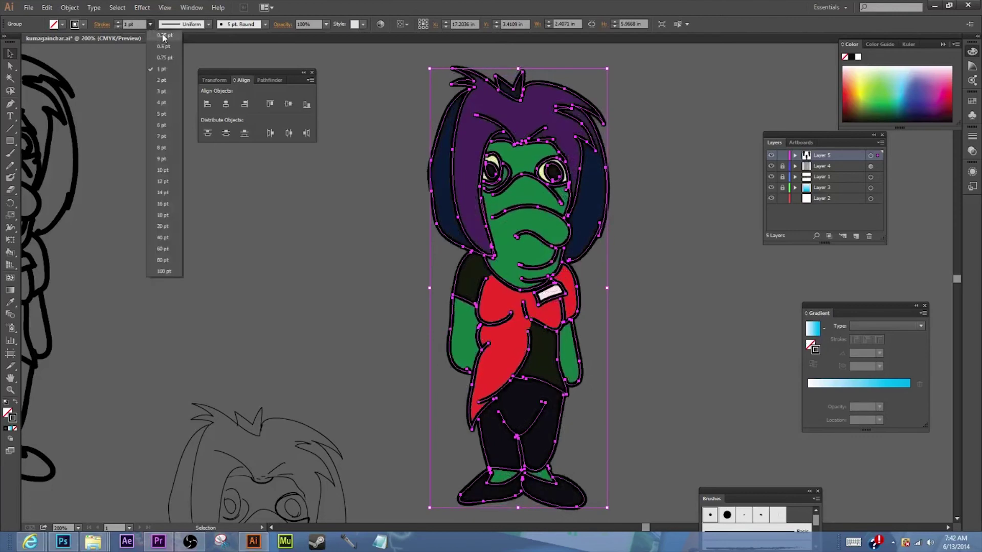
pyautogui.click(166, 36)
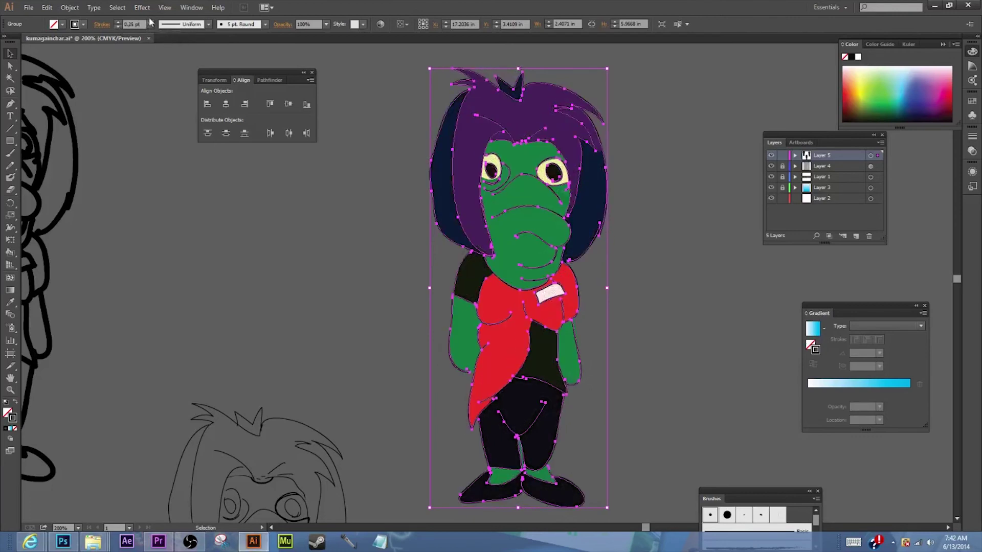
pyautogui.click(150, 24)
pyautogui.click(177, 274)
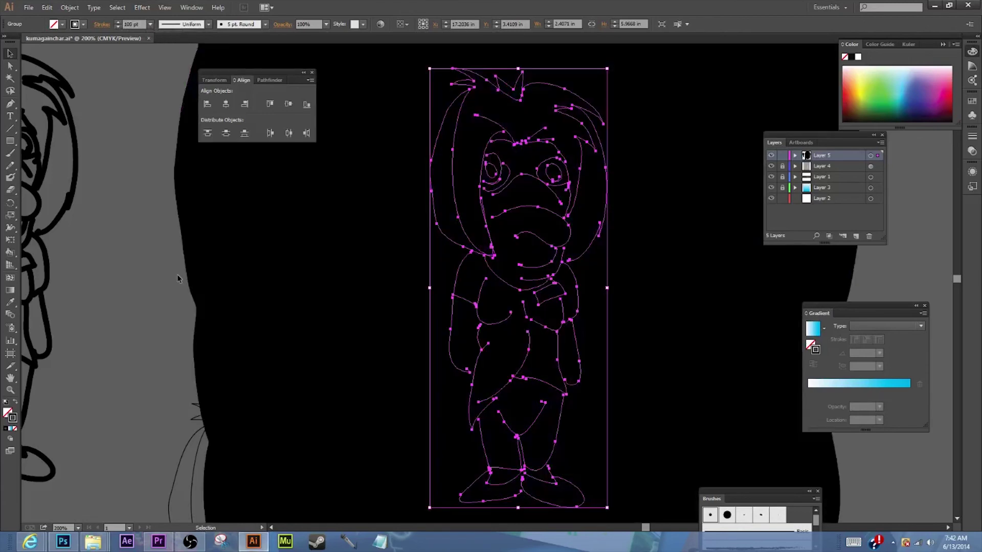
pyautogui.click(151, 25)
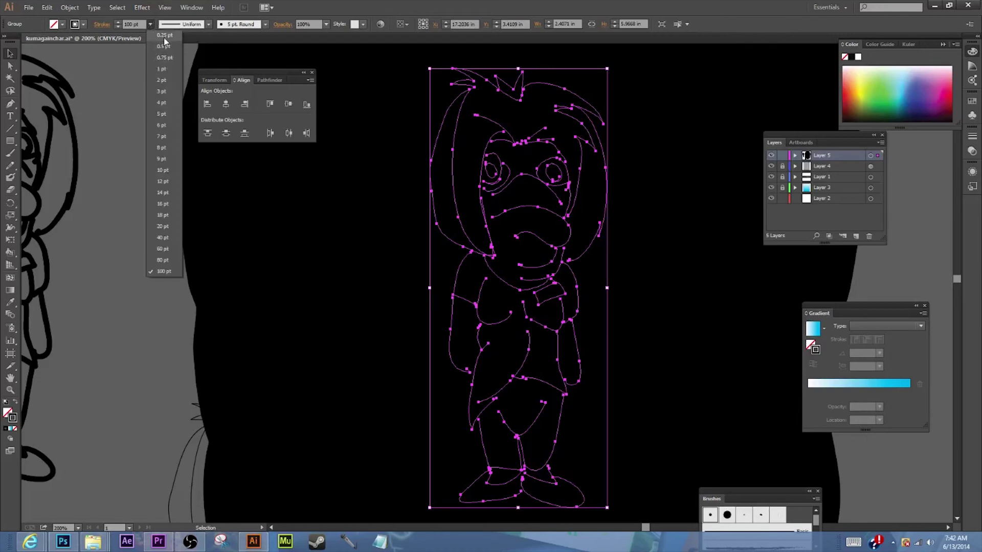
pyautogui.click(164, 57)
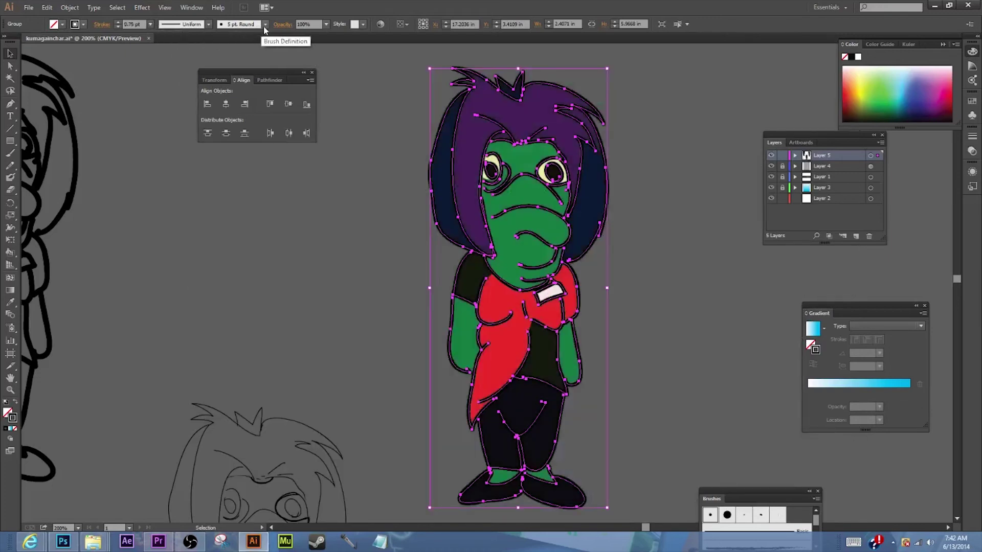
# - Apply the variable width profile with a thick middle and tapered ends to the outlines, reapplying it after an undo
pyautogui.click(208, 24)
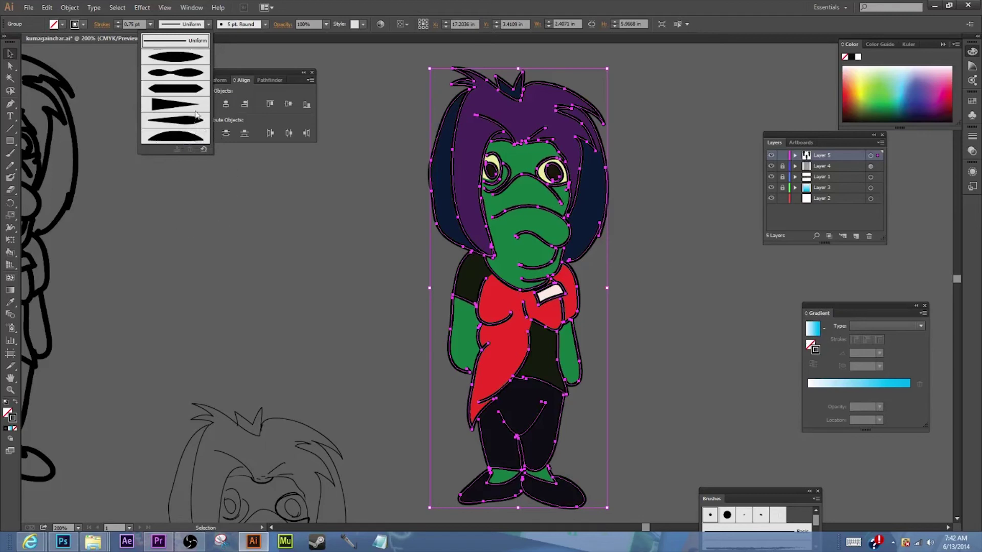
pyautogui.click(178, 63)
pyautogui.click(348, 264)
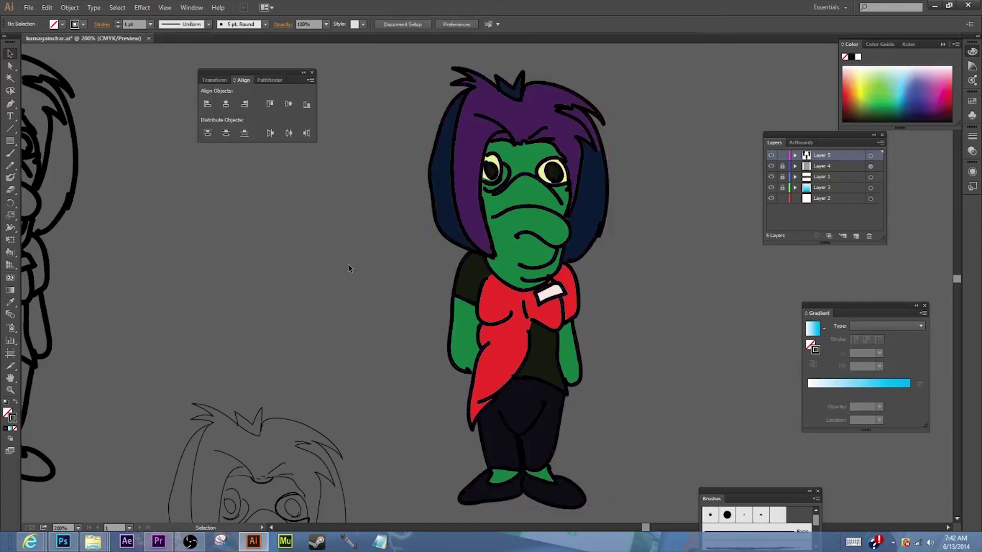
pyautogui.press('a')
pyautogui.hotkey('ctrl', 'z')
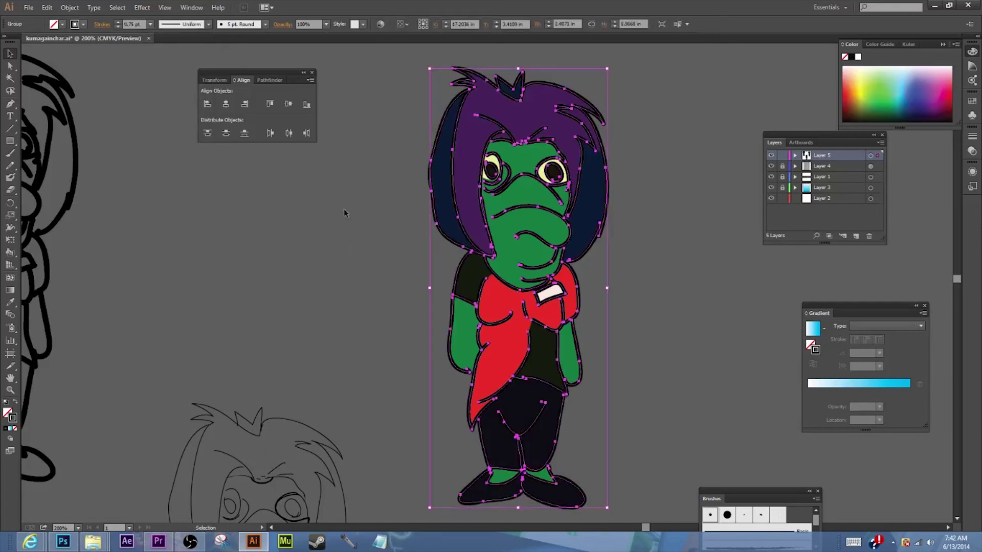
pyautogui.click(209, 24)
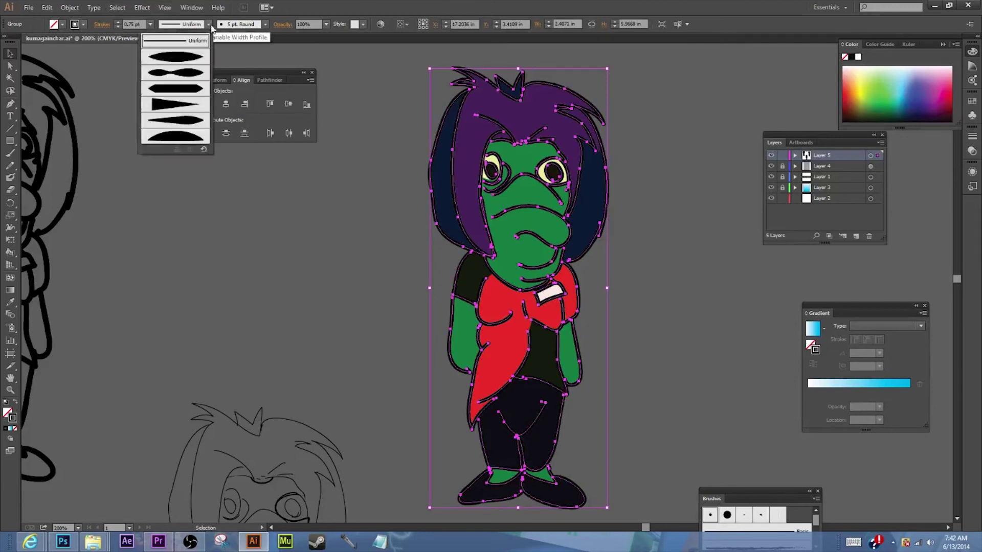
pyautogui.click(196, 55)
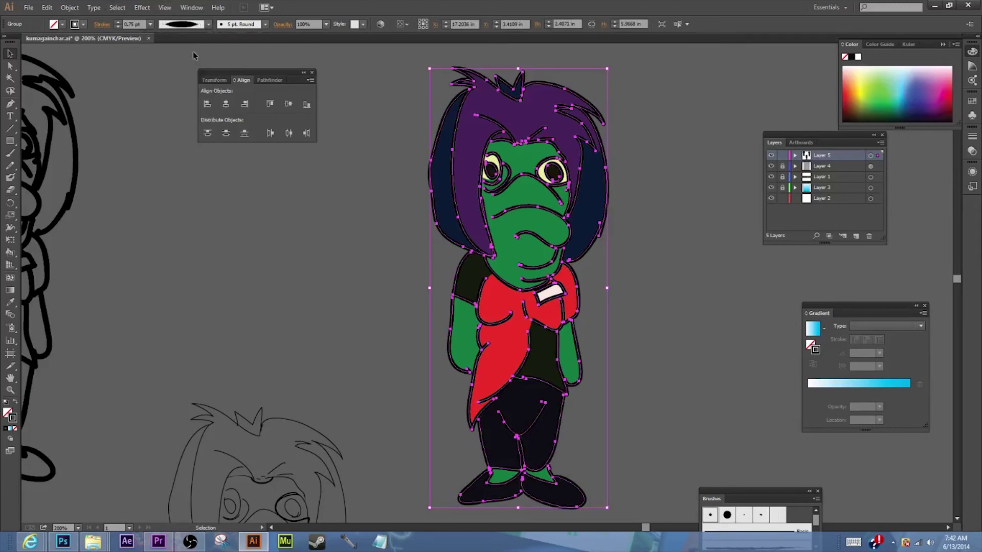
# - Try the decorative orange banner-like brush on the character's outlines and undo it
pyautogui.click(266, 25)
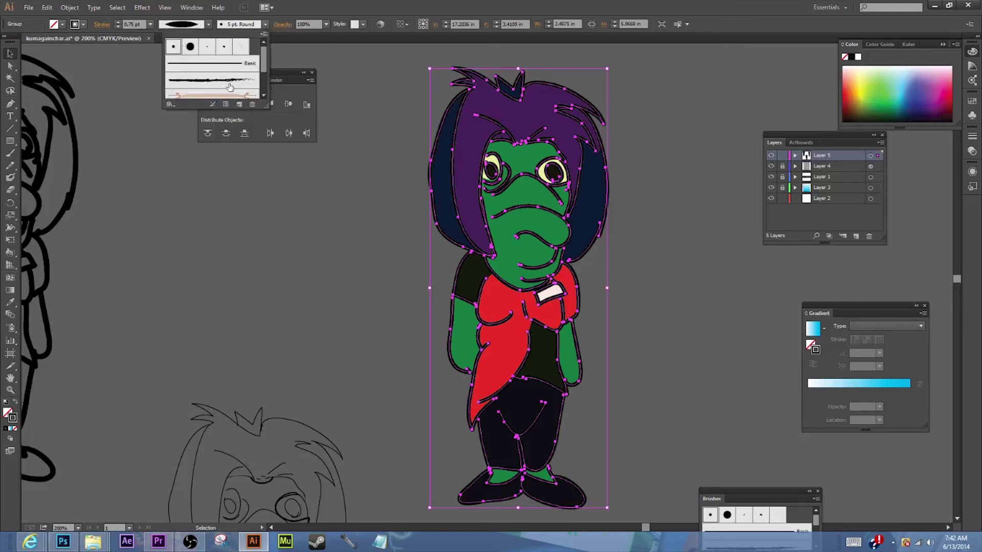
pyautogui.moveTo(263, 61)
pyautogui.mouseDown()
pyautogui.moveTo(265, 89)
pyautogui.moveTo(262, 59)
pyautogui.mouseUp()
pyautogui.scroll(-2, 263, 62)
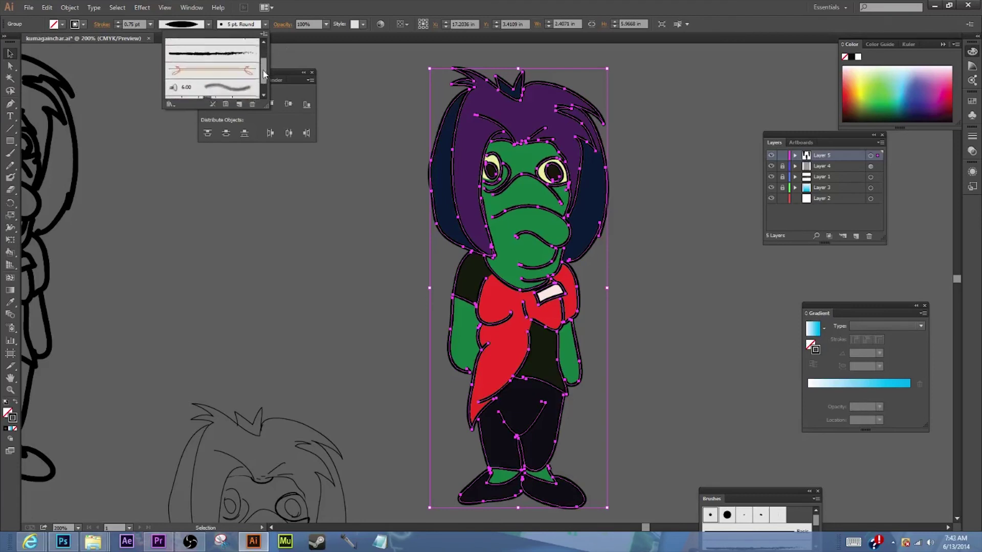
pyautogui.click(209, 74)
pyautogui.click(343, 236)
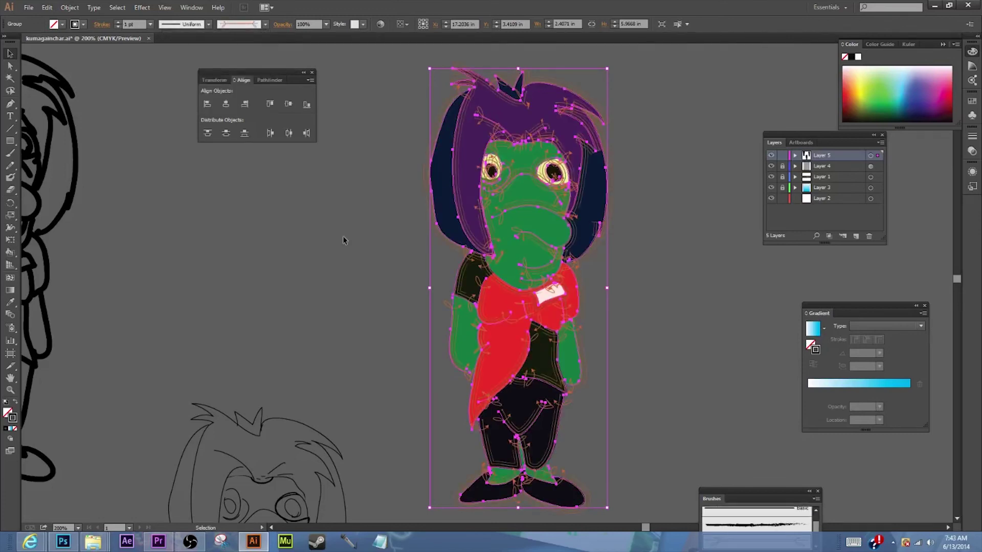
pyautogui.click(348, 238)
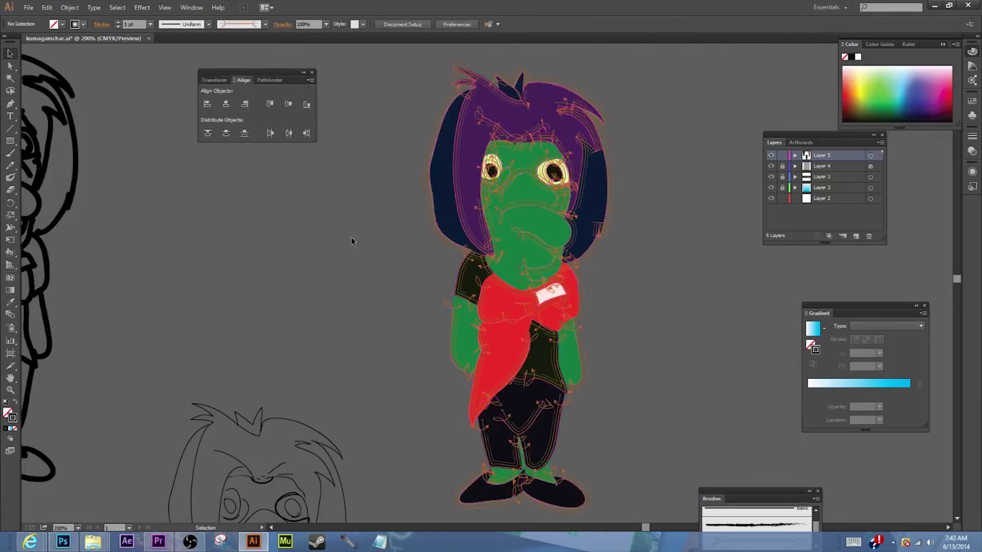
pyautogui.hotkey('ctrl', 'z')
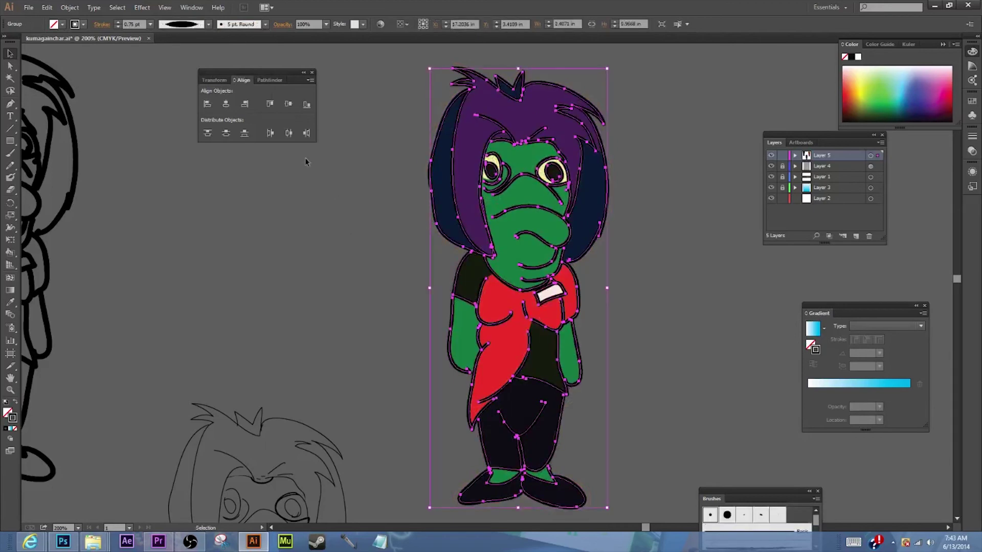
# - Apply the rough, charcoal-like art brush to the character's outlines and deselect them
pyautogui.click(265, 24)
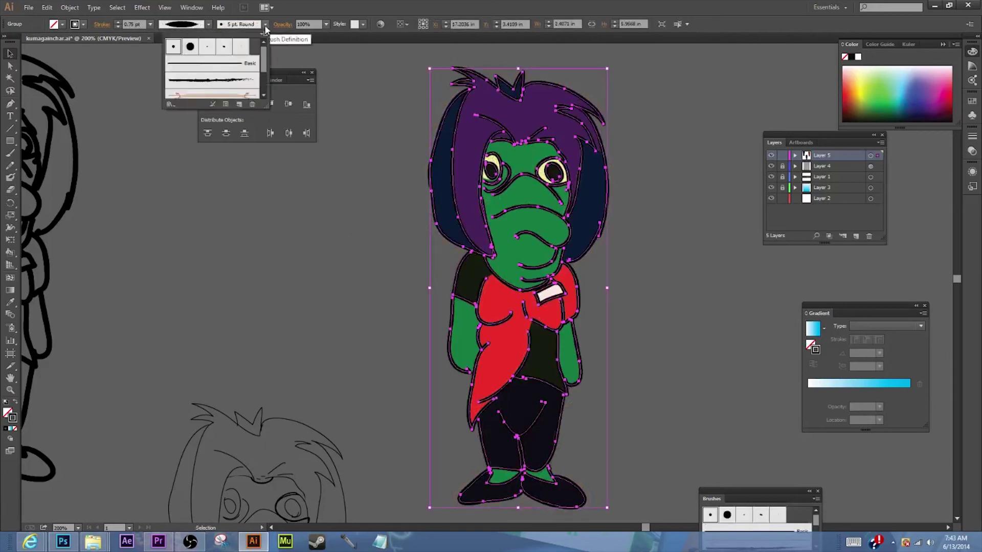
pyautogui.click(208, 87)
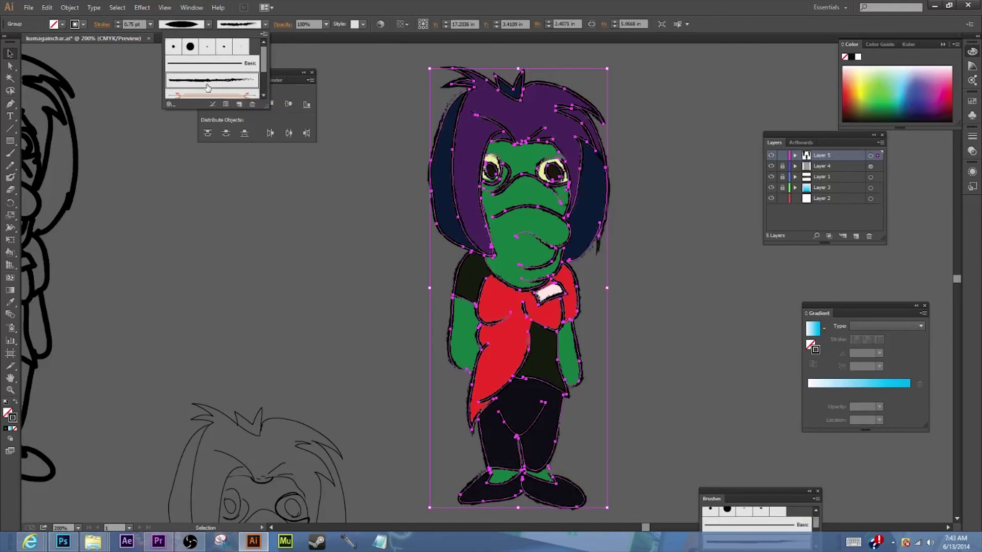
pyautogui.click(353, 243)
pyautogui.click(373, 237)
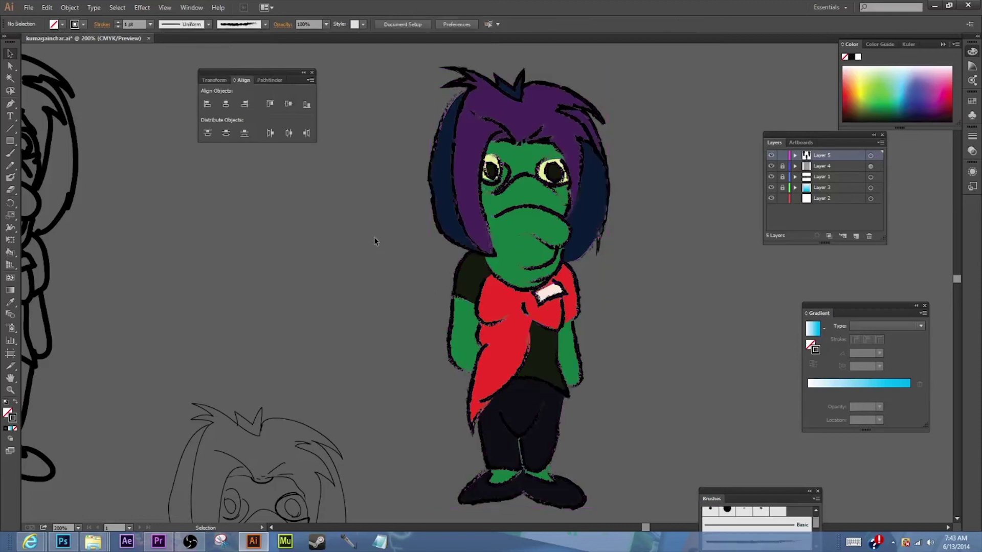
# - Set the rough-brushed outlines' stroke weight to 0.5 pt and deselect the group
pyautogui.click(440, 230)
pyautogui.click(150, 25)
pyautogui.click(161, 46)
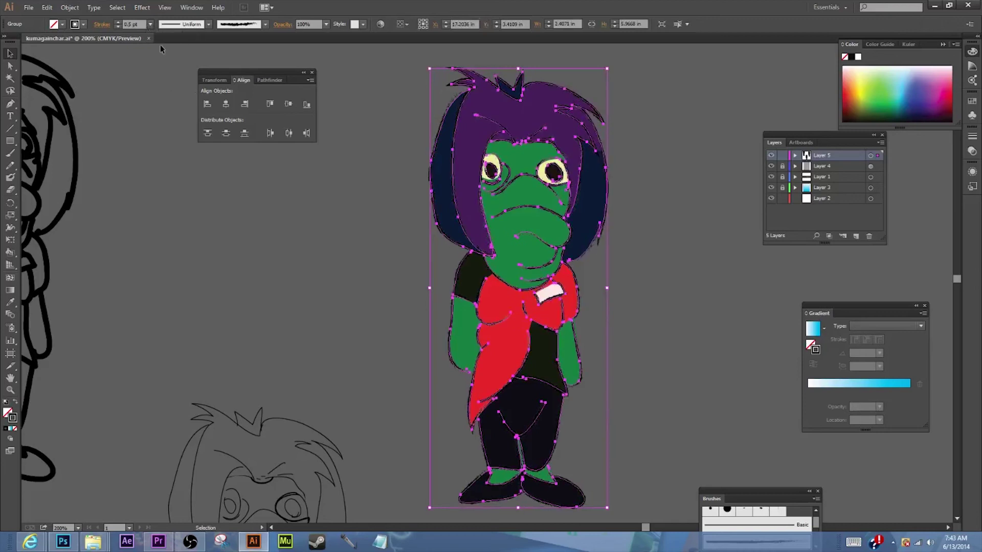
pyautogui.click(337, 241)
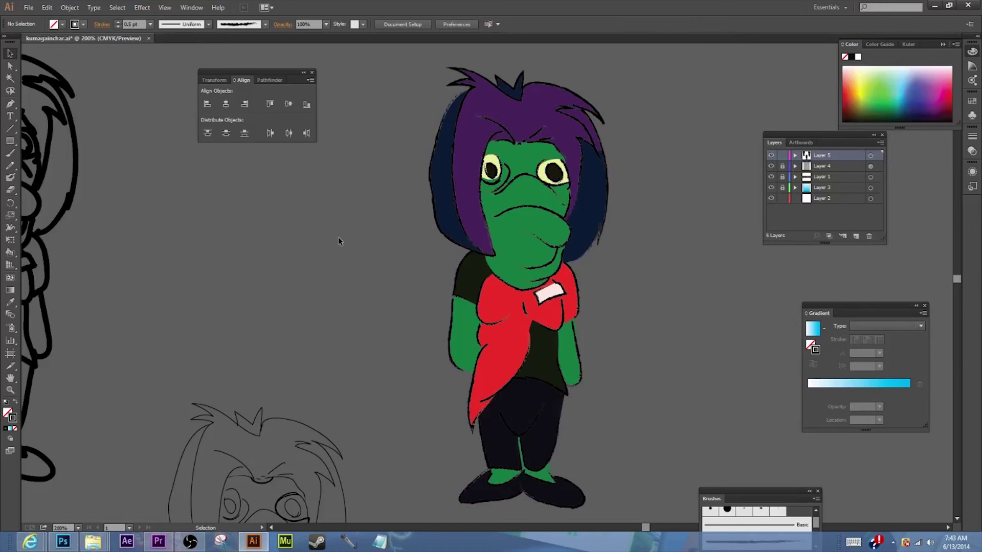
# - Change the outline group's brush to 5 pt. Oval and deselect it
pyautogui.click(441, 225)
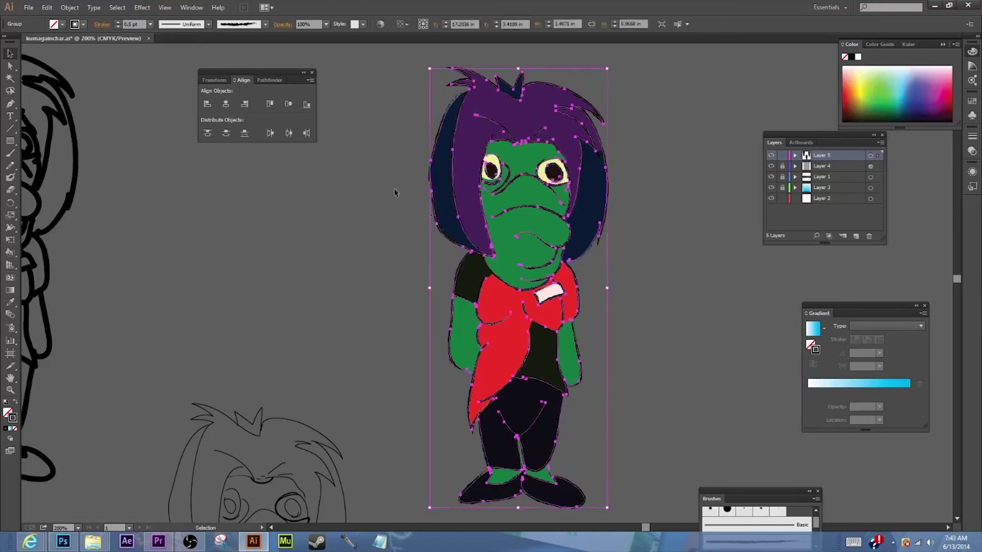
pyautogui.click(264, 25)
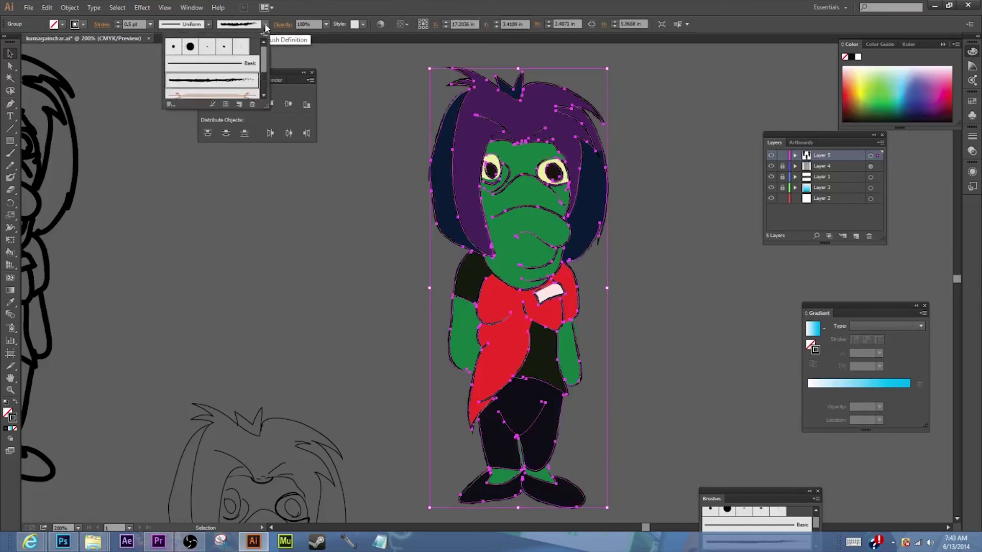
pyautogui.click(220, 49)
pyautogui.click(360, 264)
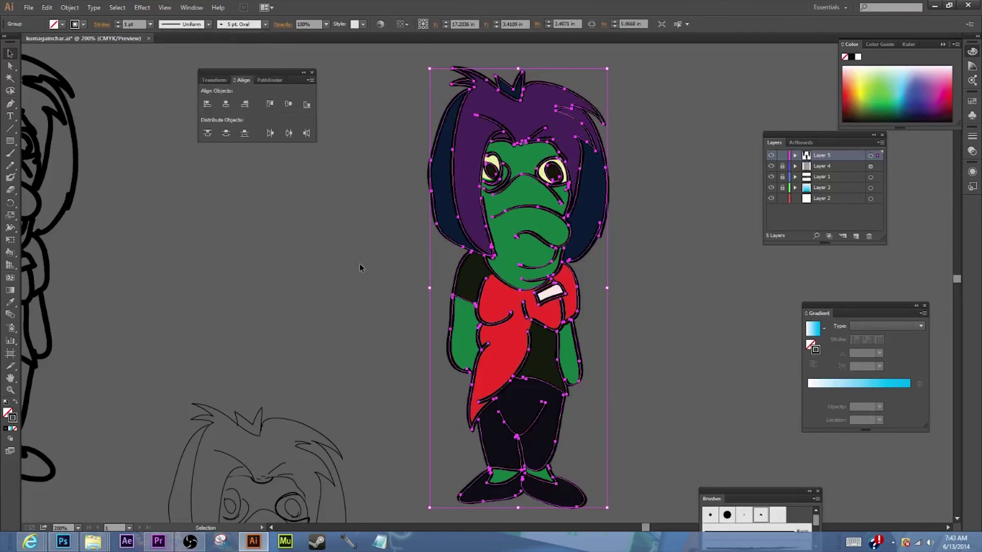
pyautogui.click(325, 240)
# - Choose the 3 pt. Oval brush as the current brush with no artwork selected
pyautogui.click(209, 25)
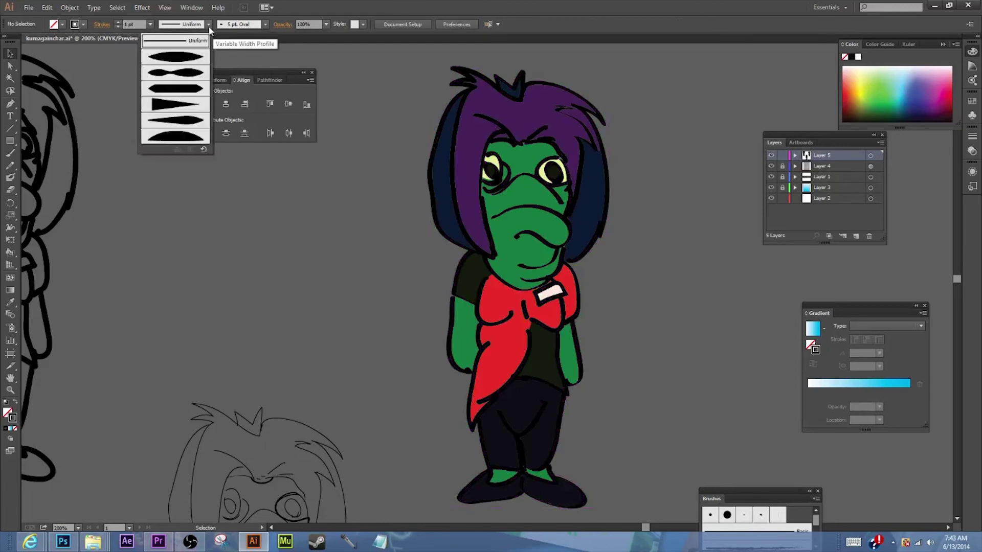
pyautogui.click(266, 26)
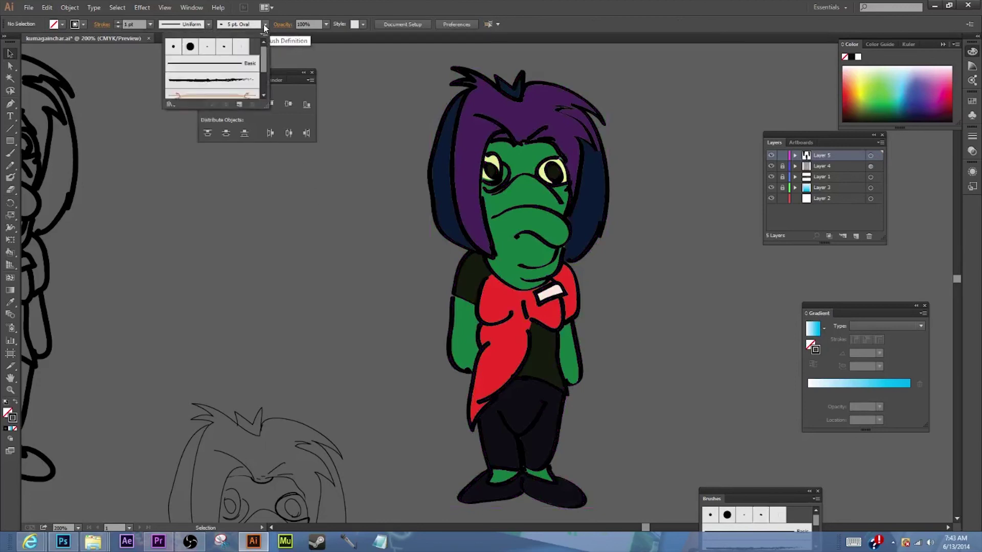
pyautogui.click(191, 48)
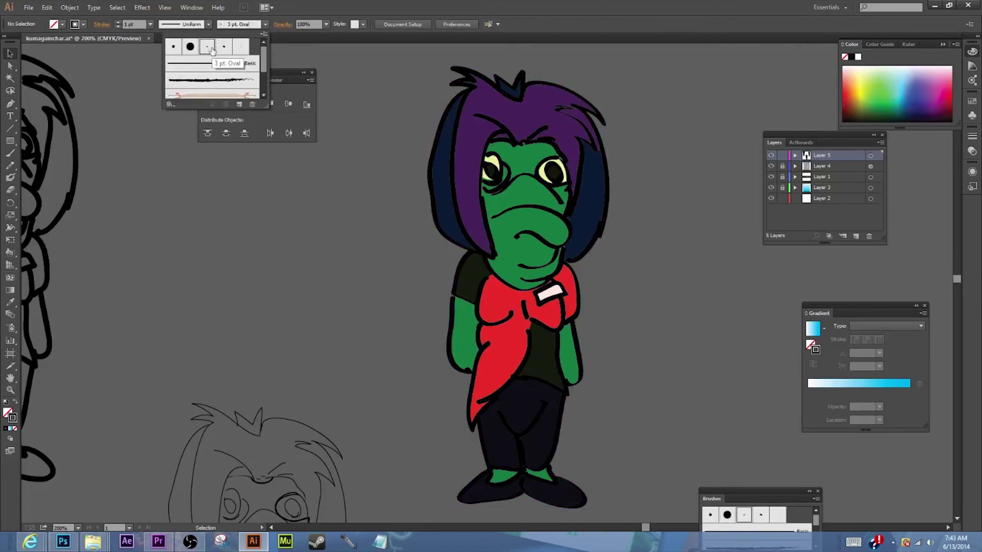
# - Choose the Charcoal - Feather brush with no artwork selected and place the floating Brushes panel beside the character
pyautogui.click(215, 80)
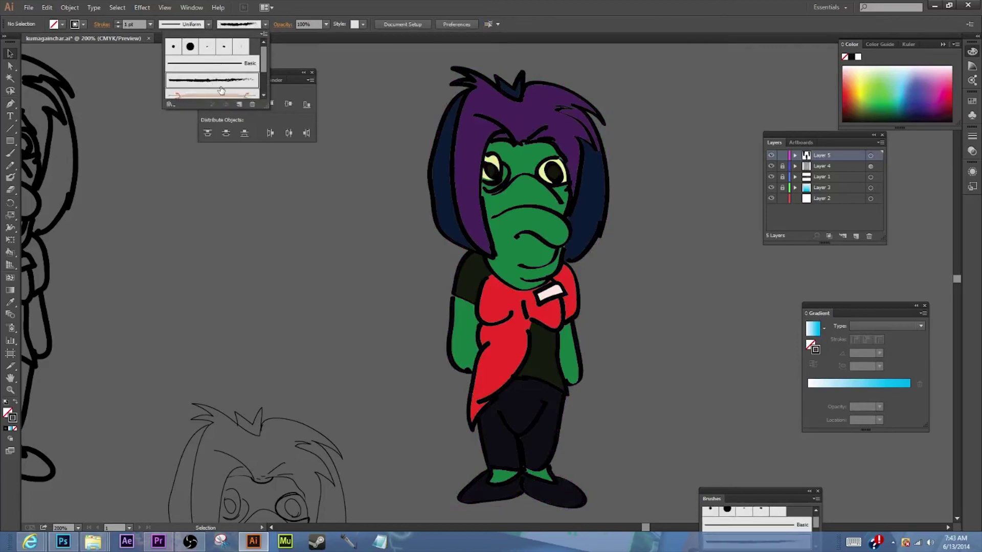
pyautogui.click(342, 219)
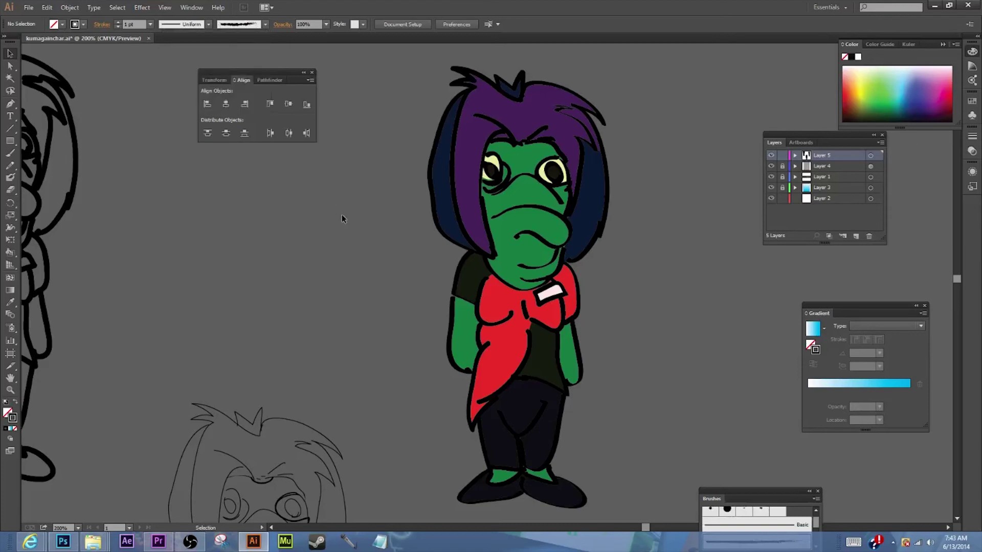
pyautogui.moveTo(762, 493)
pyautogui.mouseDown()
pyautogui.moveTo(704, 388)
pyautogui.moveTo(675, 206)
pyautogui.mouseUp()
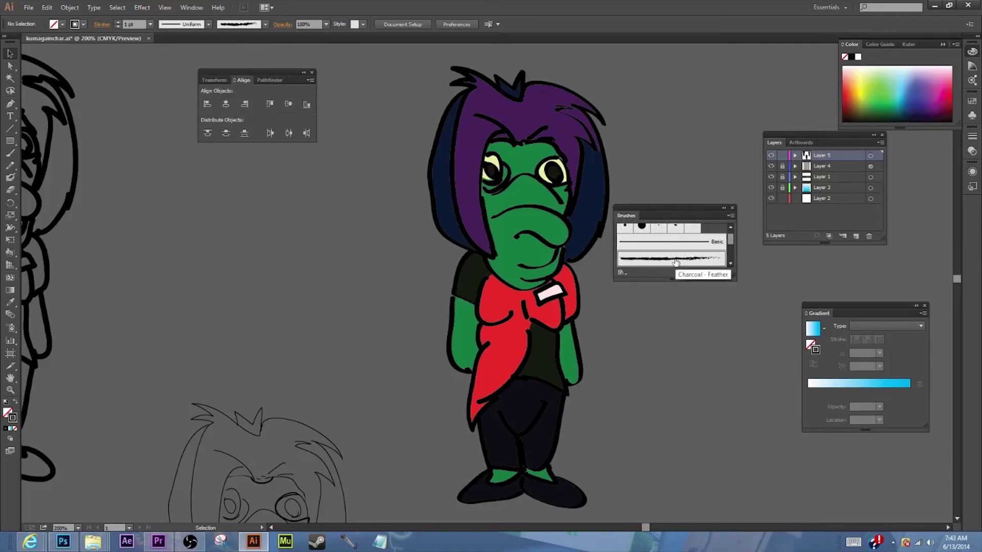
# - Try the 15 pt. Round and 3 pt. Oval brushes on the outline group, settle on Charcoal - Feather, and deselect
pyautogui.click(432, 132)
pyautogui.click(265, 25)
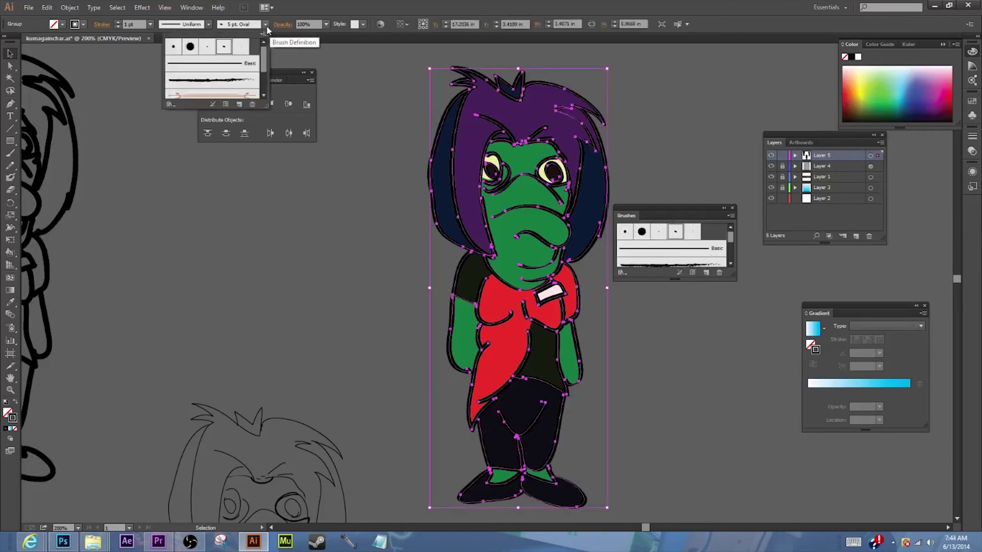
pyautogui.click(191, 47)
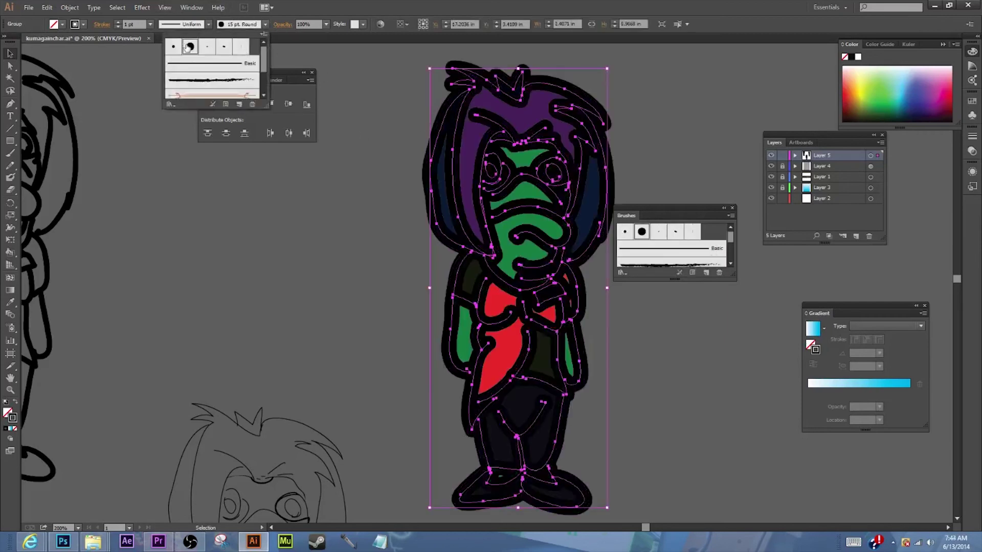
pyautogui.click(224, 47)
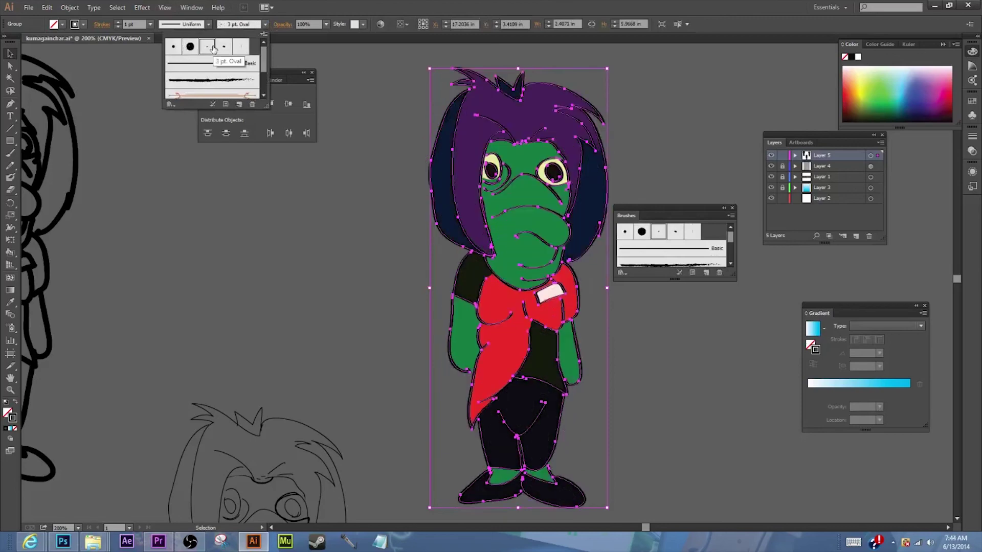
pyautogui.click(241, 47)
pyautogui.click(214, 81)
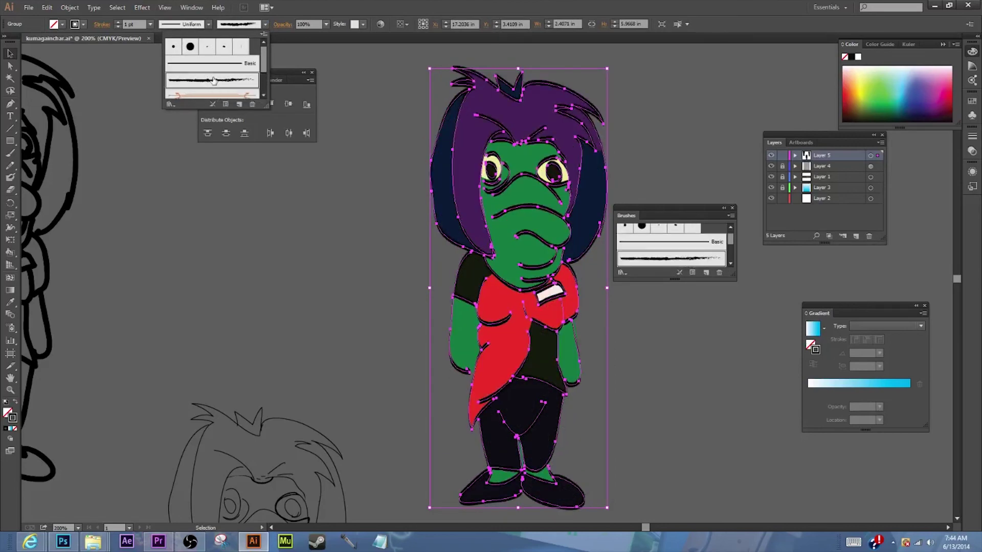
pyautogui.click(297, 225)
pyautogui.click(299, 229)
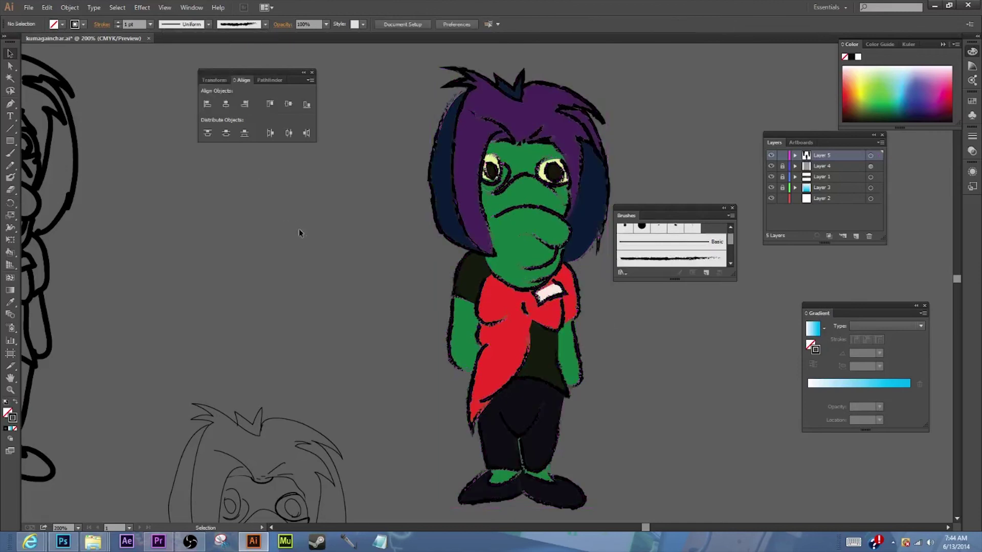
# - Set the charcoal-brushed outline group's stroke weight to 0.5 pt and deselect it
pyautogui.click(448, 237)
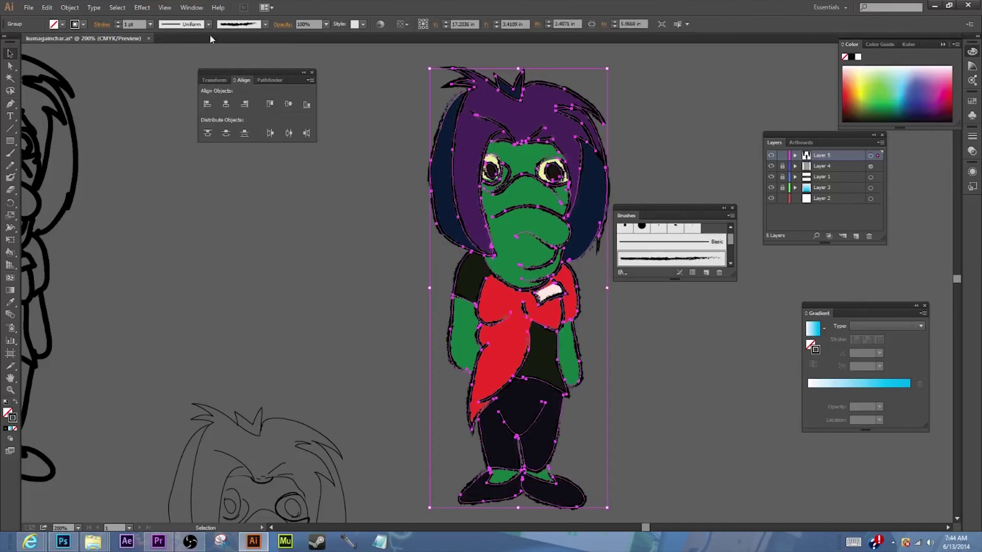
pyautogui.click(150, 24)
pyautogui.click(161, 47)
pyautogui.click(337, 293)
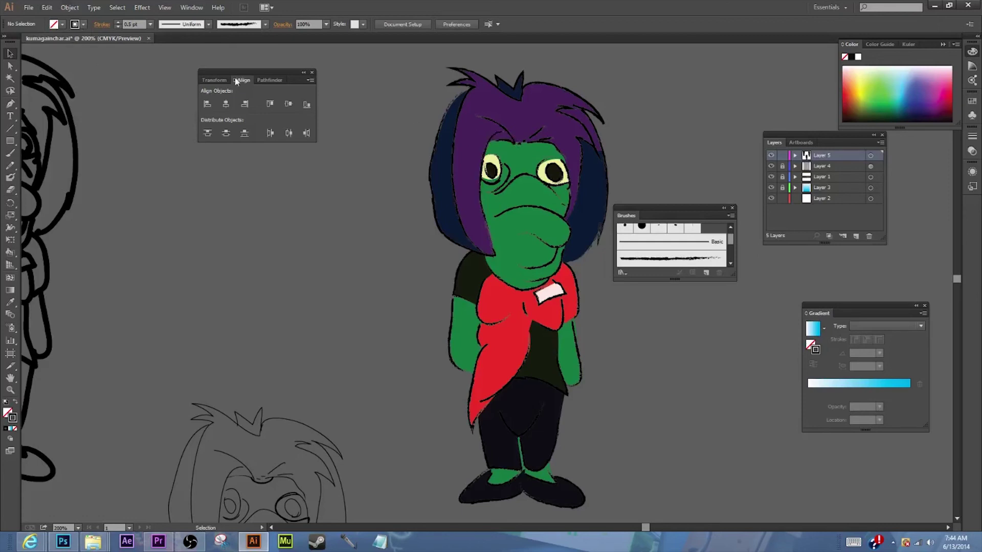
# - Unlock all locked artwork and move the character's colours and outlines together to about X 12.62 in, Y 1.71 in
pyautogui.click(70, 8)
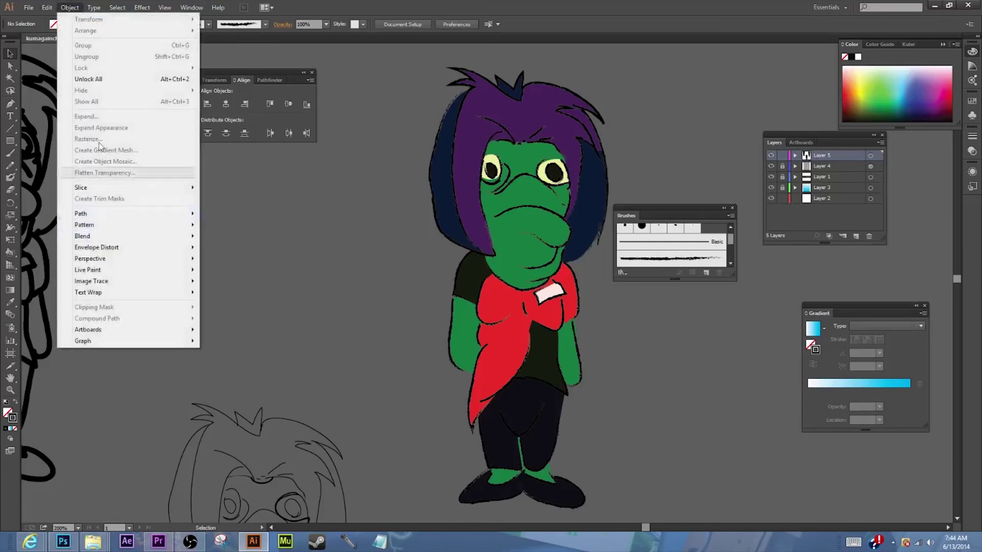
pyautogui.click(101, 79)
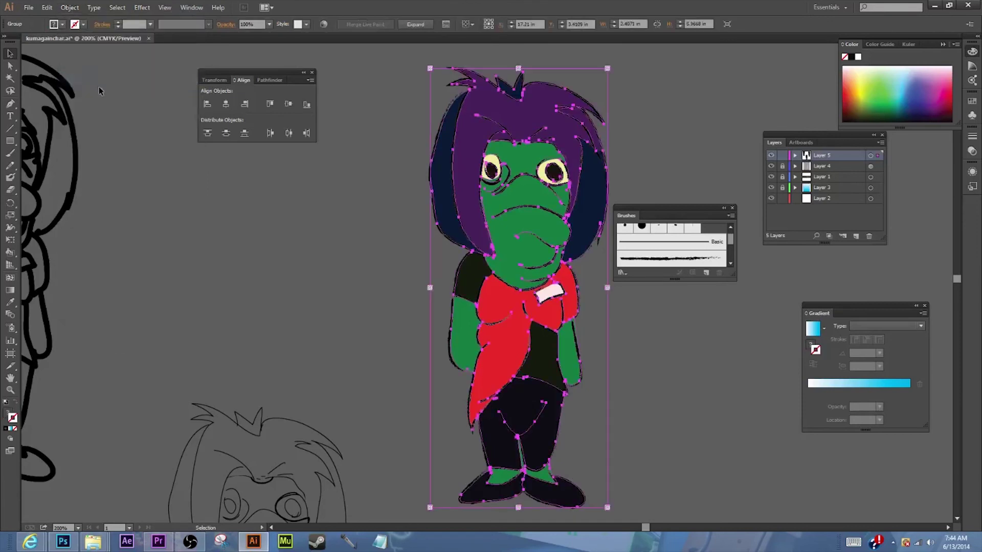
pyautogui.click(311, 237)
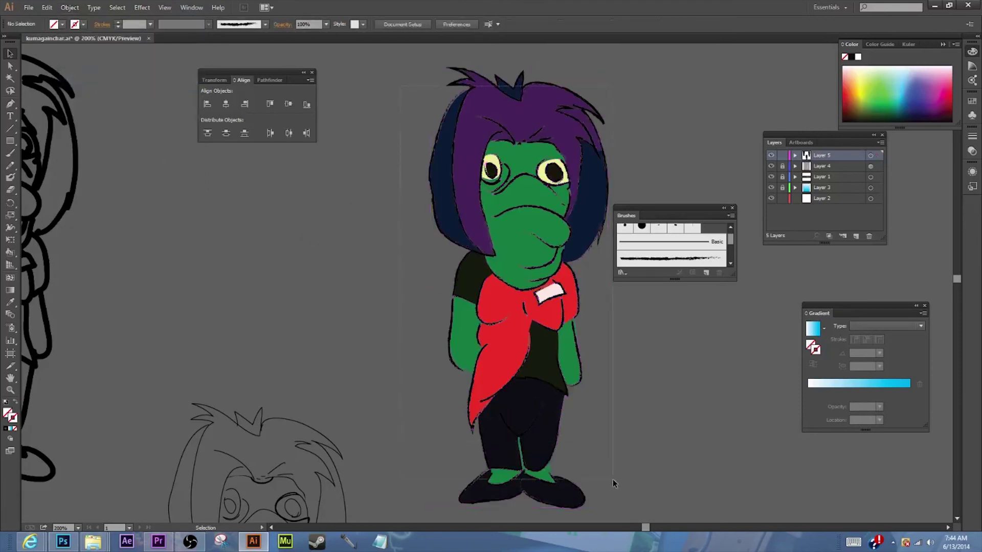
pyautogui.hotkey('ctrl', 'a')
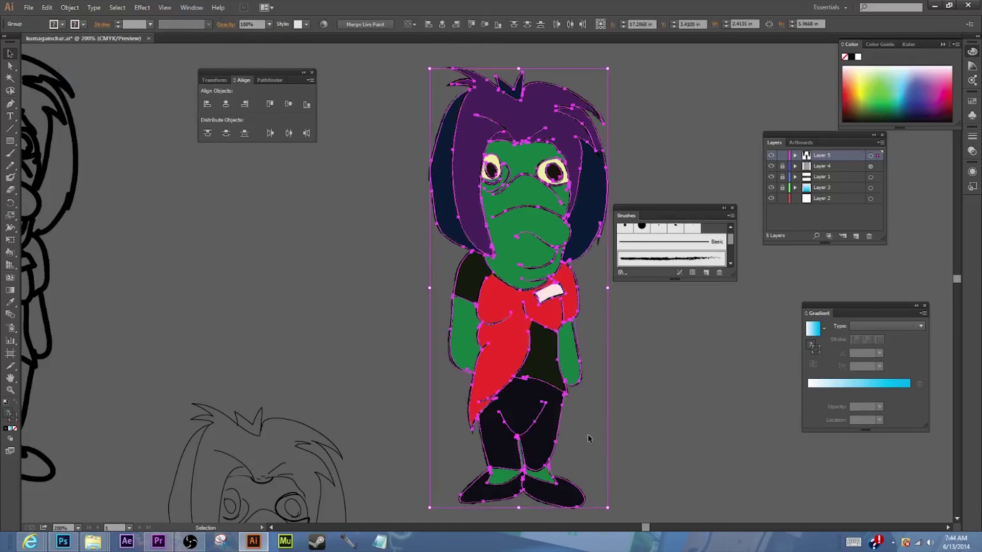
pyautogui.moveTo(584, 276); pyautogui.dragTo(248, 152)
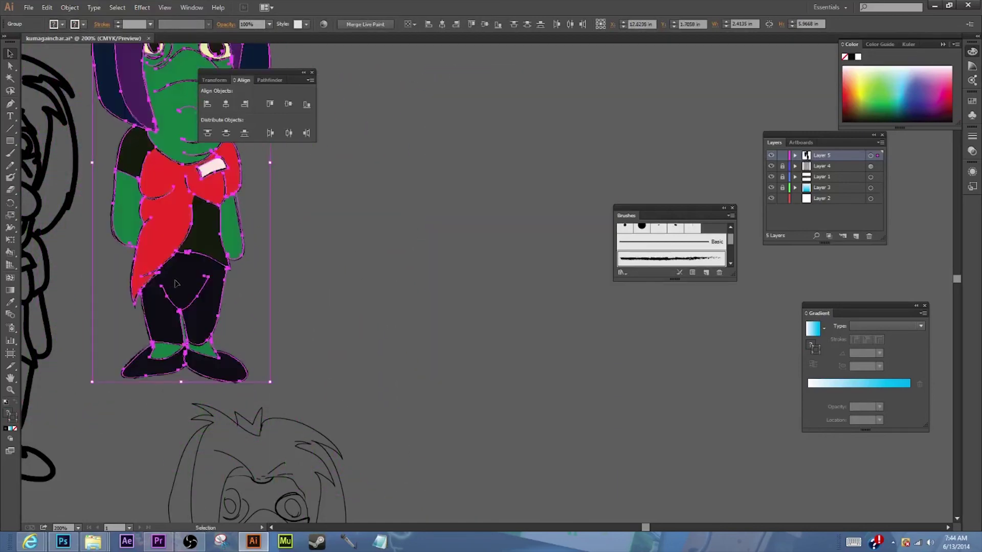
# - Bring the whole artboard and every character copy into view, and move the Brushes panel clear of the artwork
pyautogui.scroll(3, 176, 281)
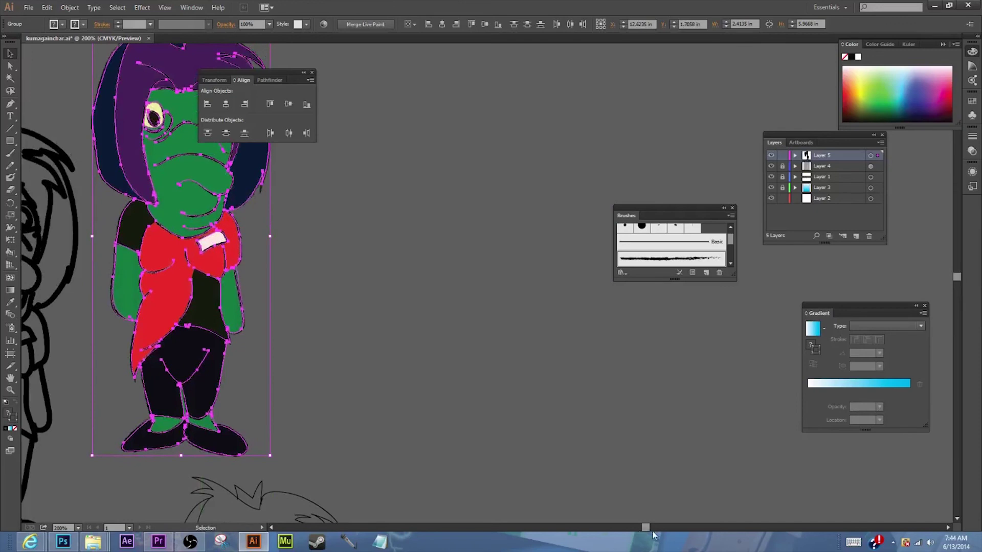
pyautogui.moveTo(646, 527); pyautogui.dragTo(615, 521)
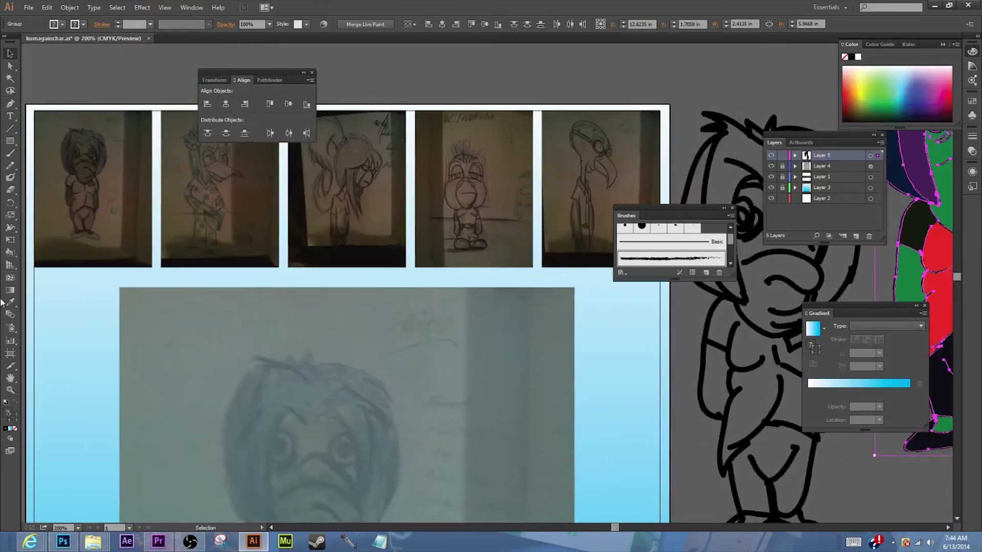
pyautogui.click(10, 391)
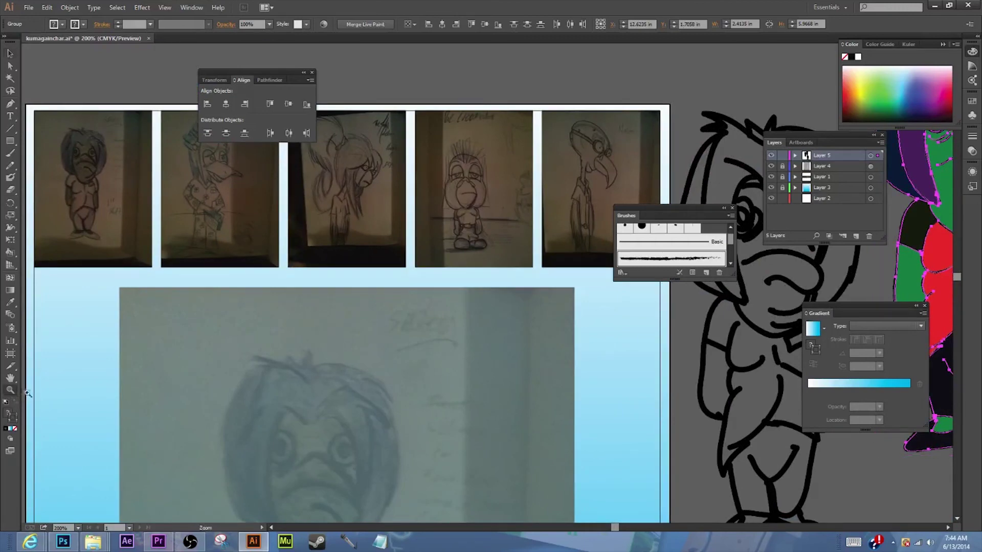
pyautogui.click(674, 397)
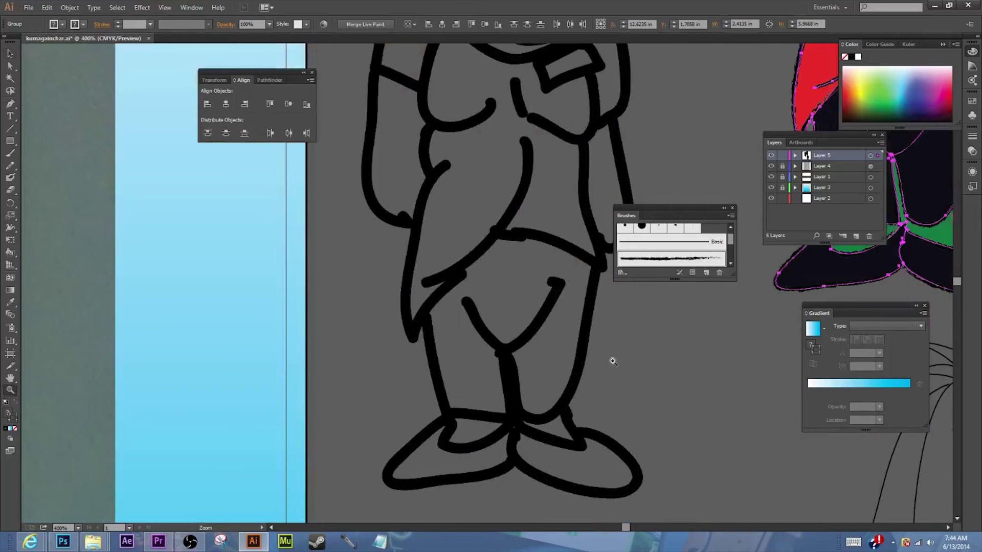
pyautogui.click(548, 341)
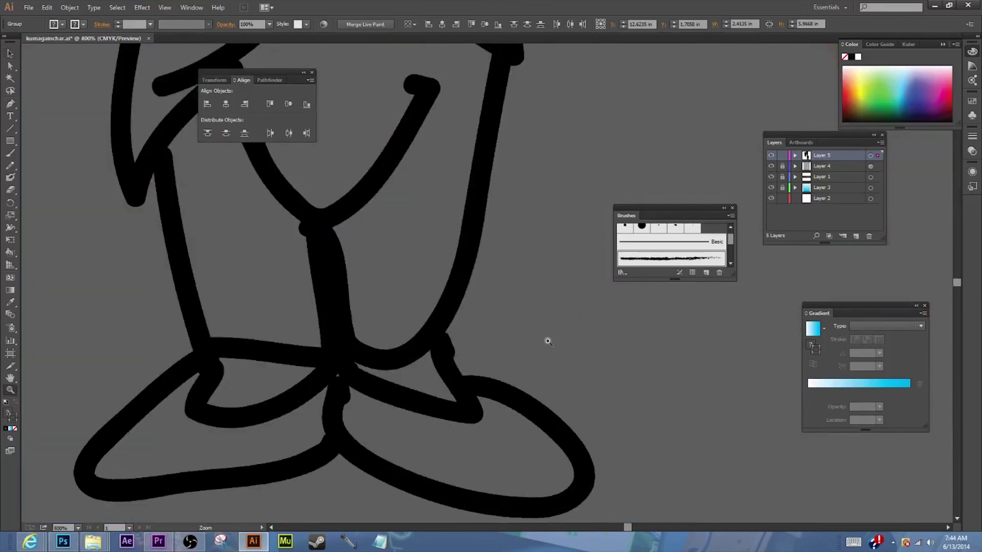
pyautogui.click(538, 352)
pyautogui.scroll(2, 535, 365)
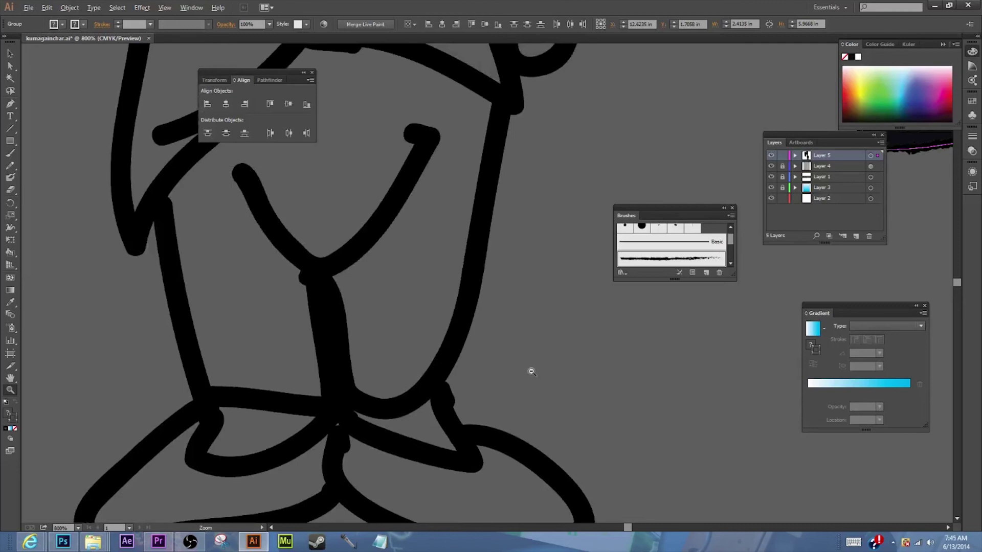
pyautogui.keyDown('alt'); pyautogui.click(529, 364); pyautogui.keyUp('alt')
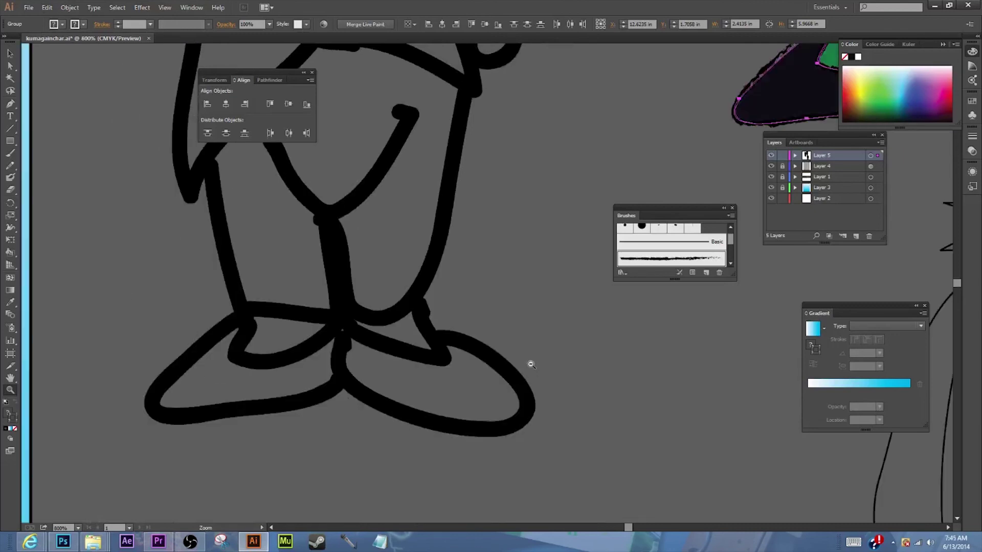
pyautogui.keyDown('alt'); pyautogui.click(528, 339); pyautogui.keyUp('alt')
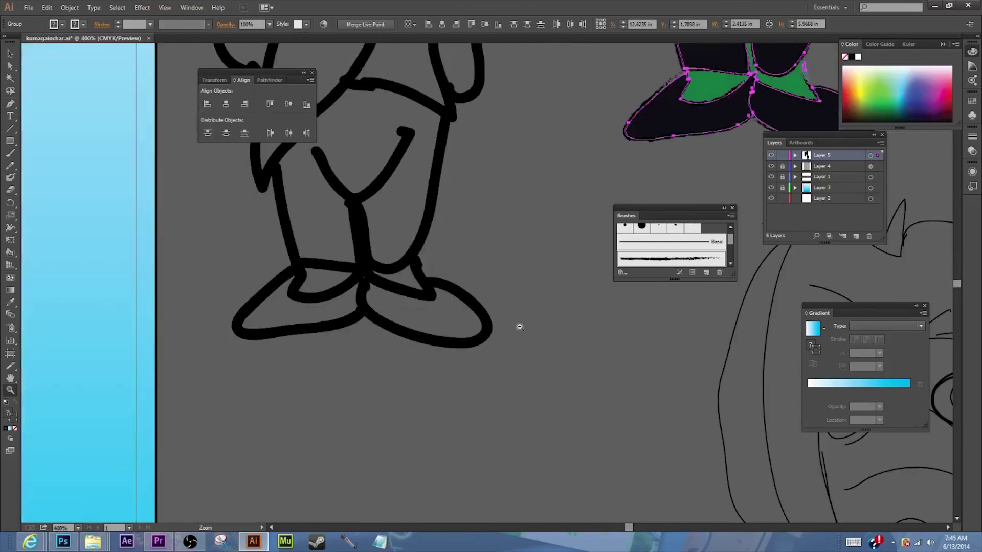
pyautogui.keyDown('alt'); pyautogui.click(480, 212); pyautogui.keyUp('alt')
pyautogui.keyDown('alt'); pyautogui.click(480, 212); pyautogui.keyUp('alt')
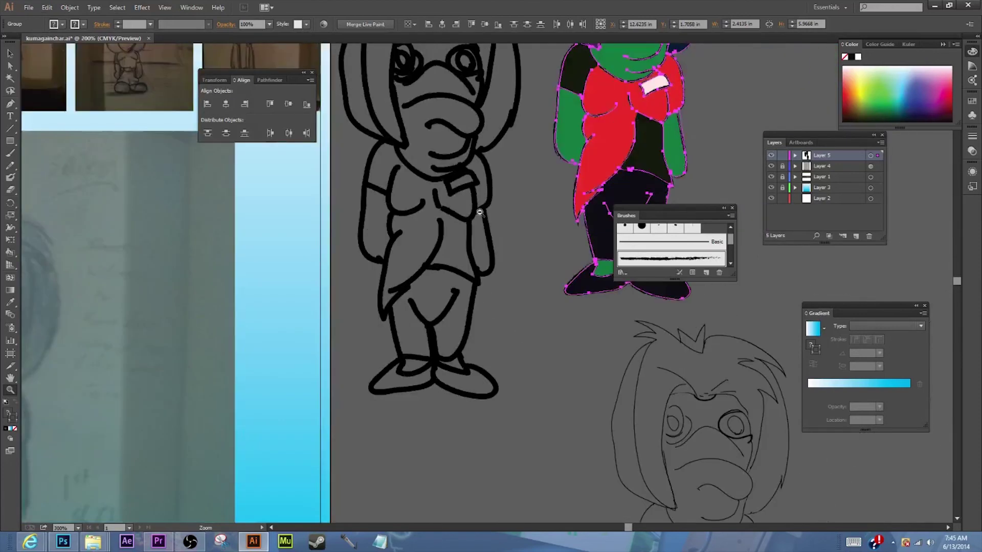
pyautogui.keyDown('alt'); pyautogui.click(480, 212); pyautogui.keyUp('alt')
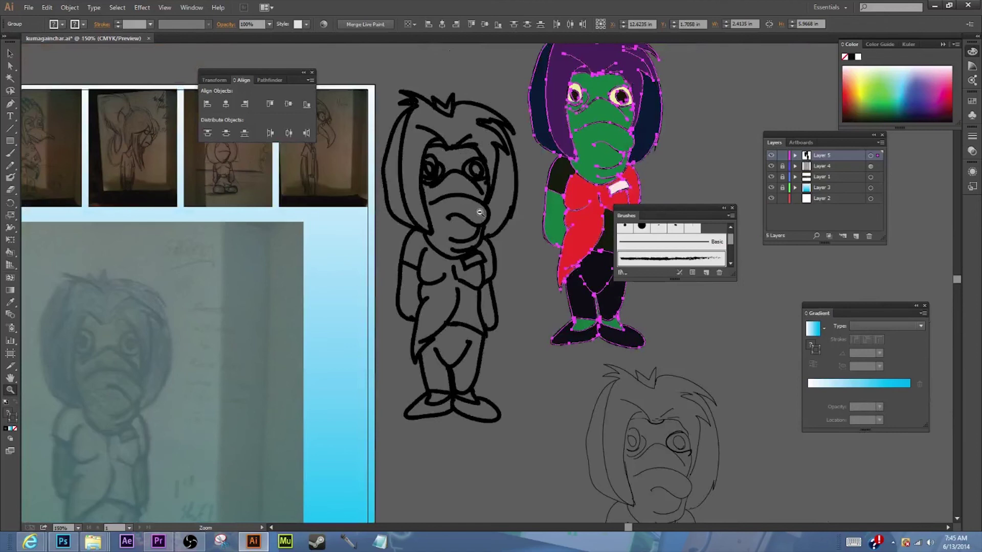
pyautogui.keyDown('alt'); pyautogui.click(479, 212); pyautogui.keyUp('alt')
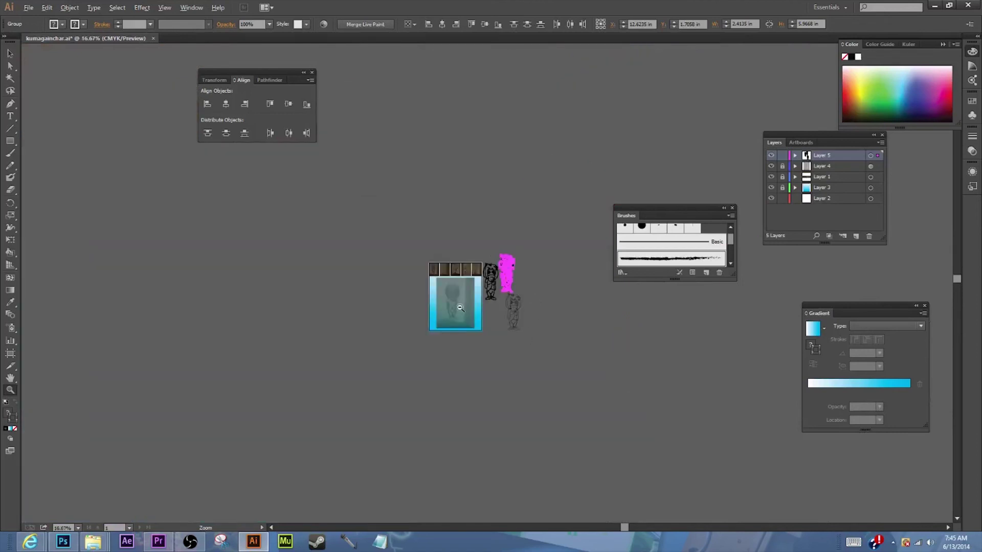
pyautogui.keyDown('alt'); pyautogui.click(460, 308); pyautogui.keyUp('alt')
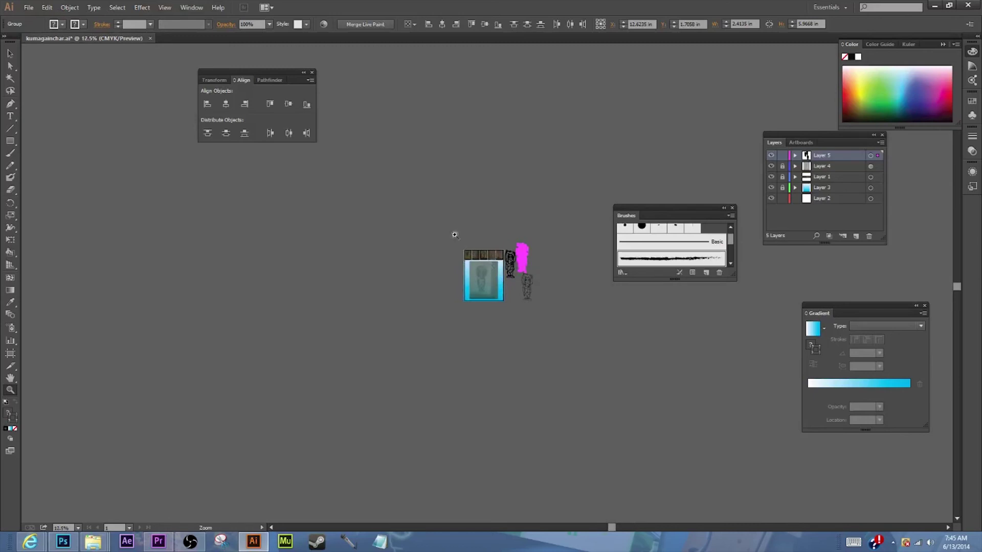
pyautogui.moveTo(441, 223); pyautogui.dragTo(552, 328)
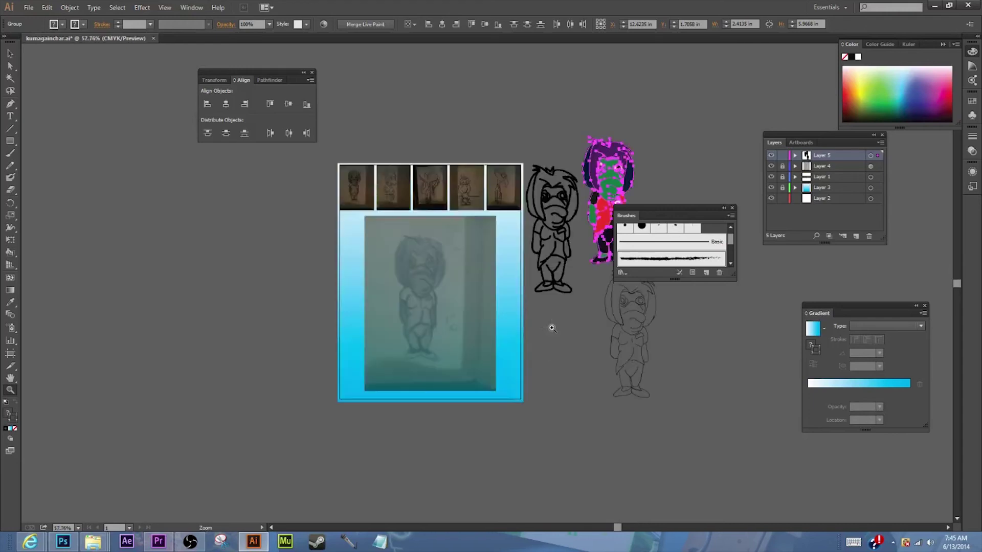
pyautogui.moveTo(691, 206)
pyautogui.mouseDown()
pyautogui.moveTo(512, 214)
pyautogui.moveTo(179, 148)
pyautogui.moveTo(118, 73)
pyautogui.mouseUp()
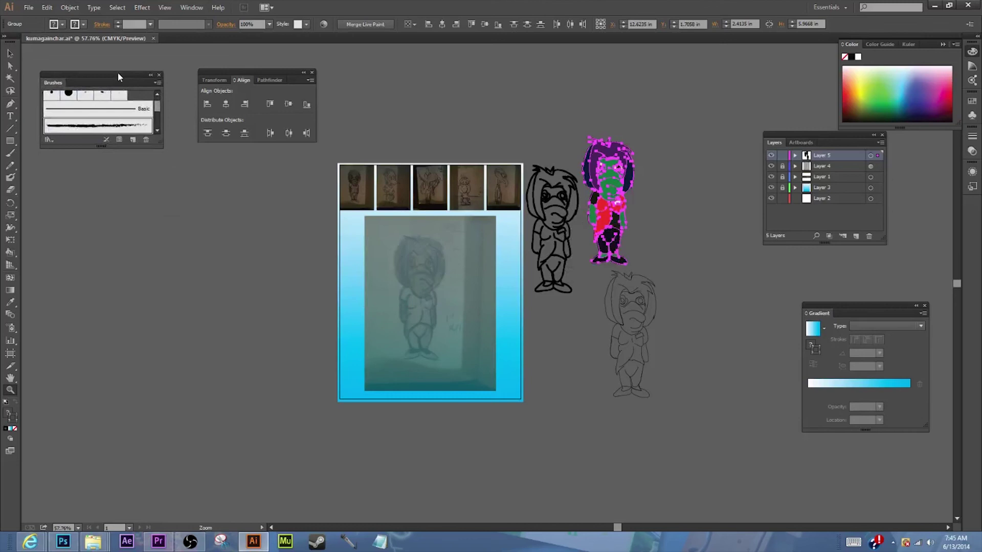
# - Try to move the coloured character farther from the artboard by its colour group alone, and undo the move
pyautogui.click(10, 54)
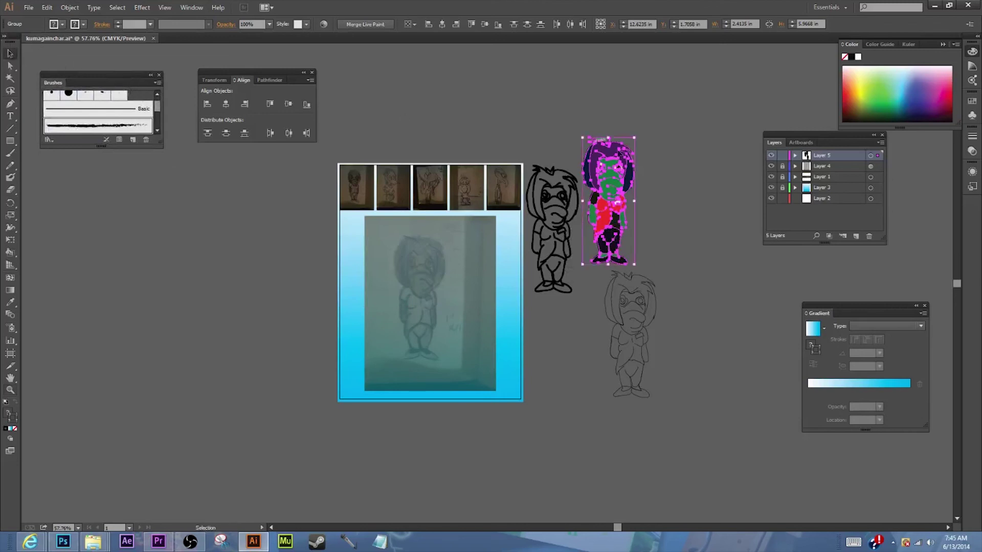
pyautogui.click(686, 167)
pyautogui.moveTo(614, 185); pyautogui.dragTo(761, 180)
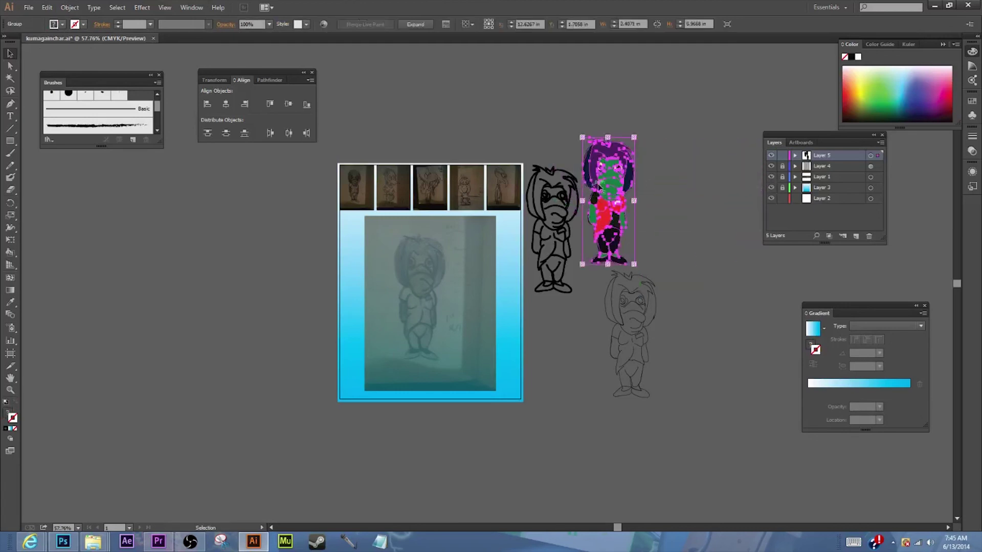
pyautogui.moveTo(613, 186); pyautogui.dragTo(699, 181)
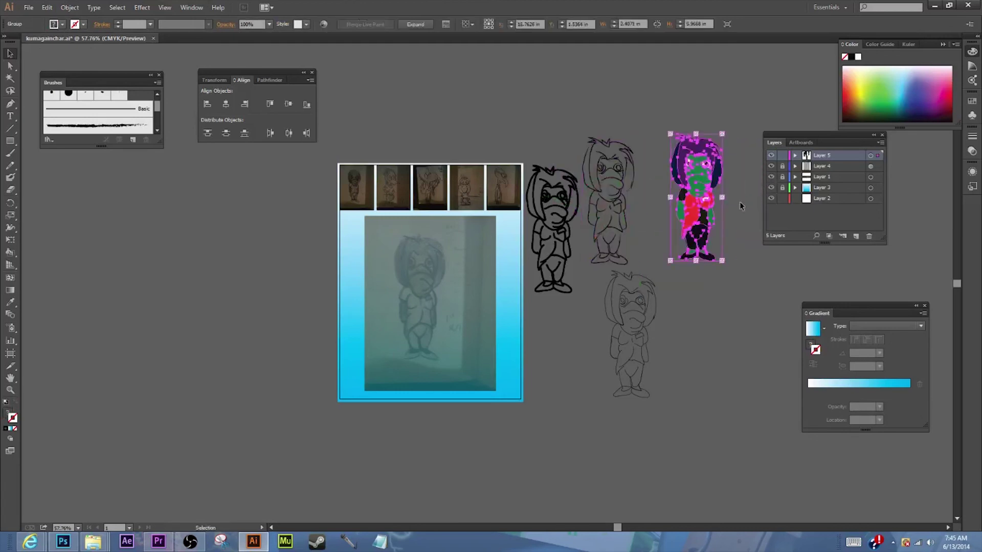
pyautogui.click(714, 99)
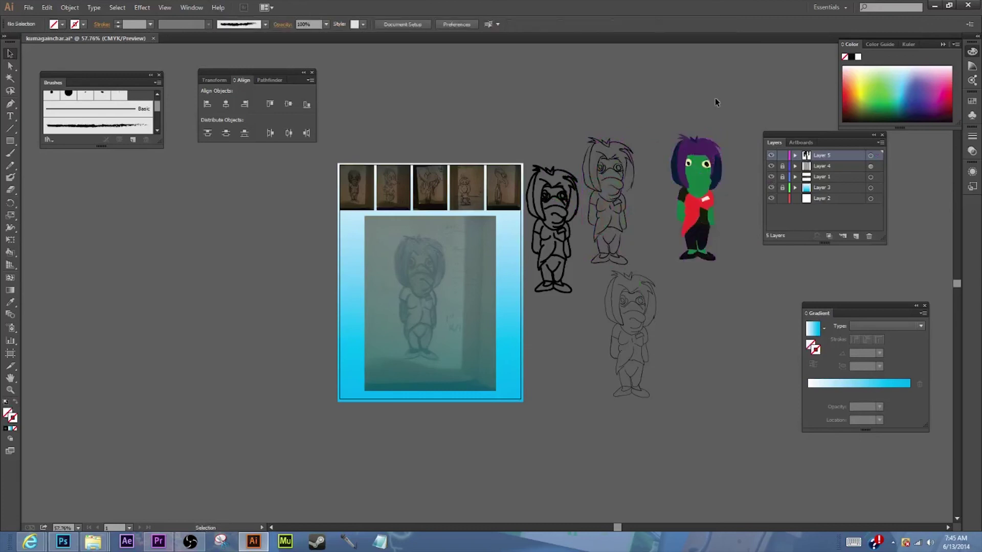
pyautogui.hotkey('ctrl', 'z')
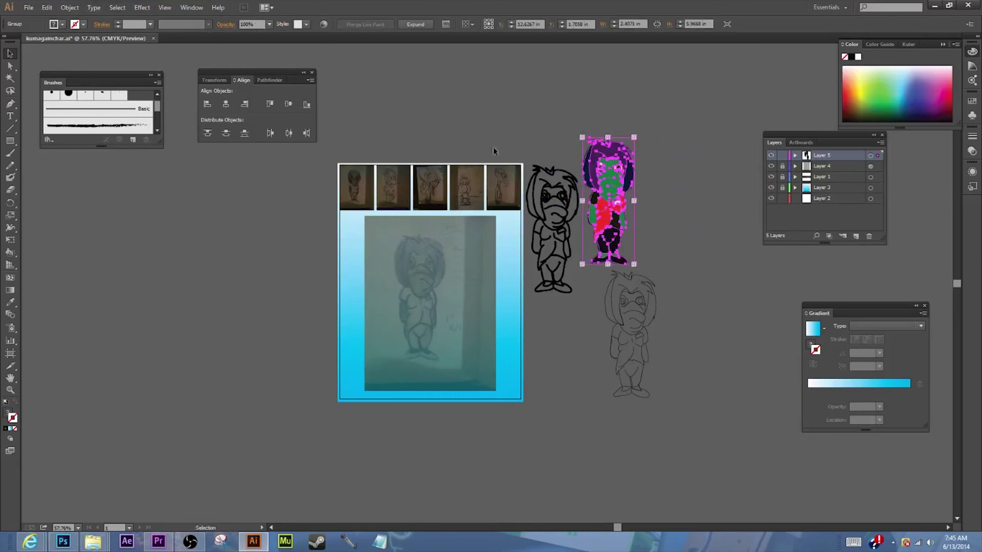
# - Select the character's colours and outlines together beside the artboard and group them
pyautogui.moveTo(674, 138); pyautogui.dragTo(590, 247)
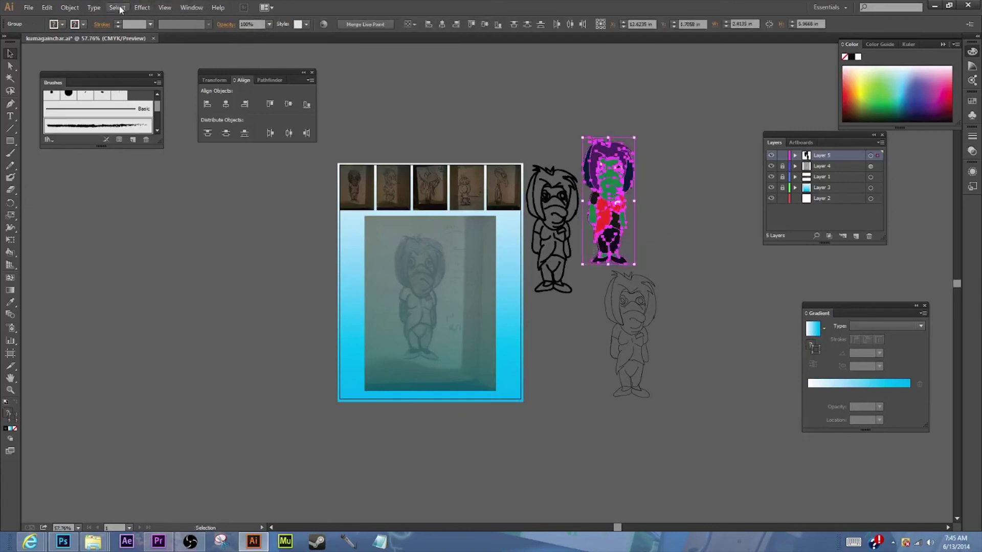
pyautogui.click(59, 9)
pyautogui.click(74, 46)
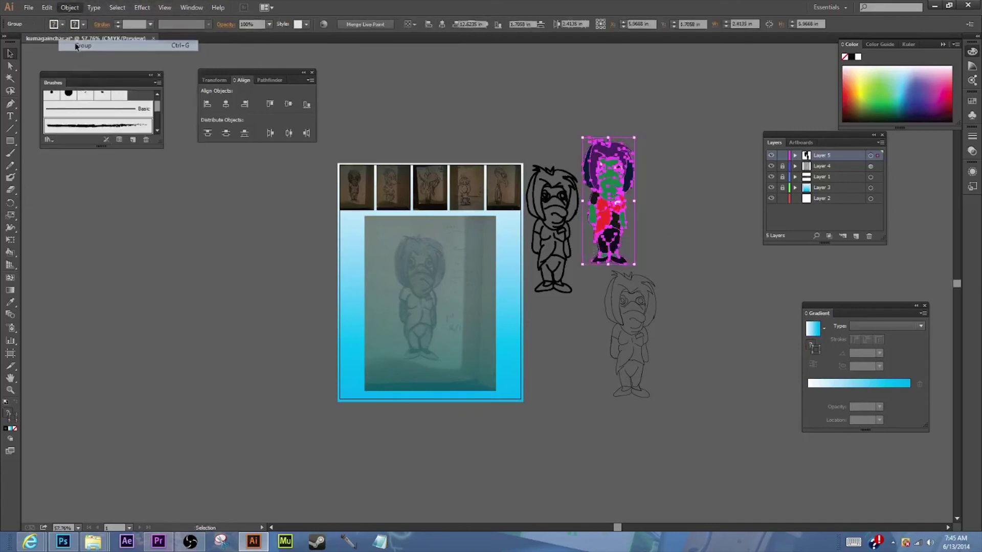
# - Try pasting a copy of the character and moving it out beyond the artboard, and undo both changes
pyautogui.press('a')
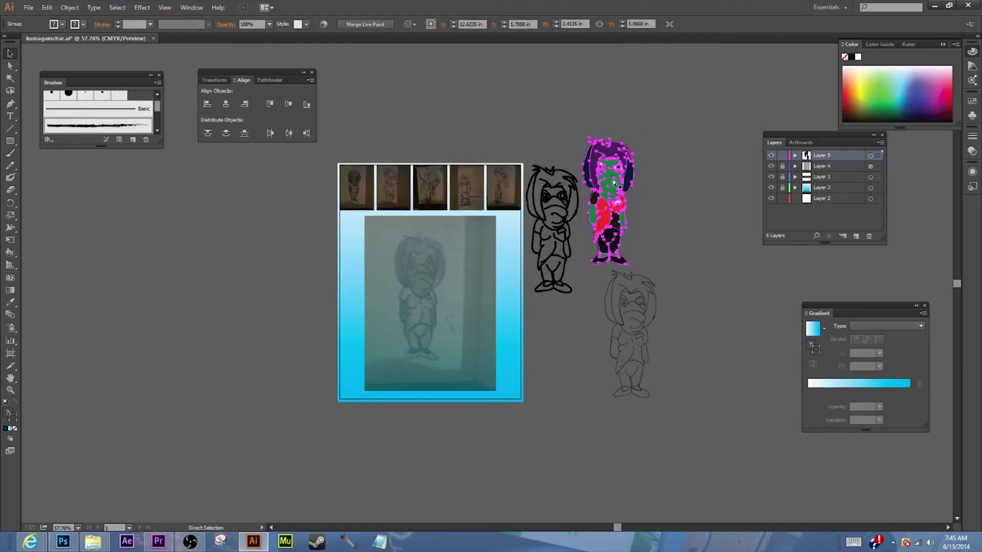
pyautogui.hotkey('ctrl', 'v')
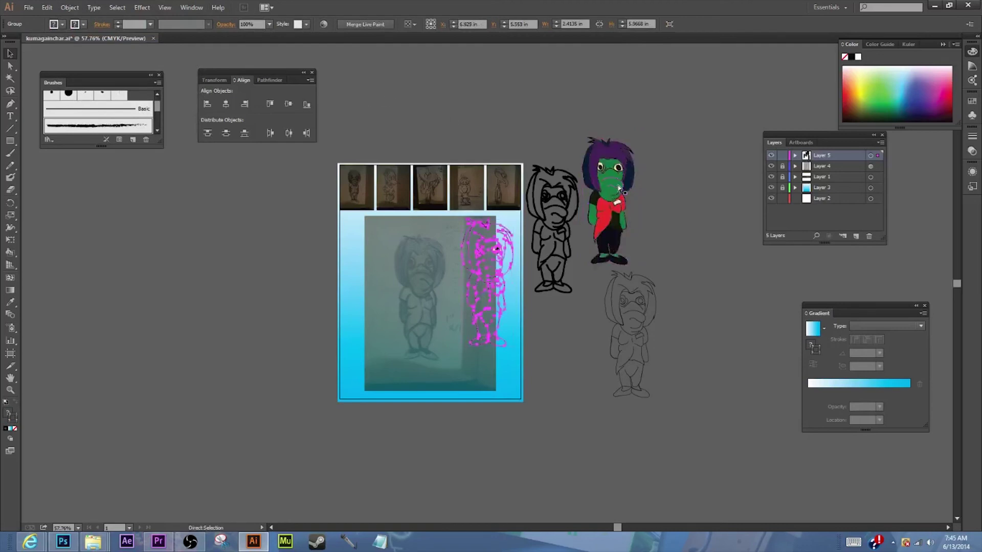
pyautogui.moveTo(495, 262); pyautogui.dragTo(731, 253)
pyautogui.click(716, 350)
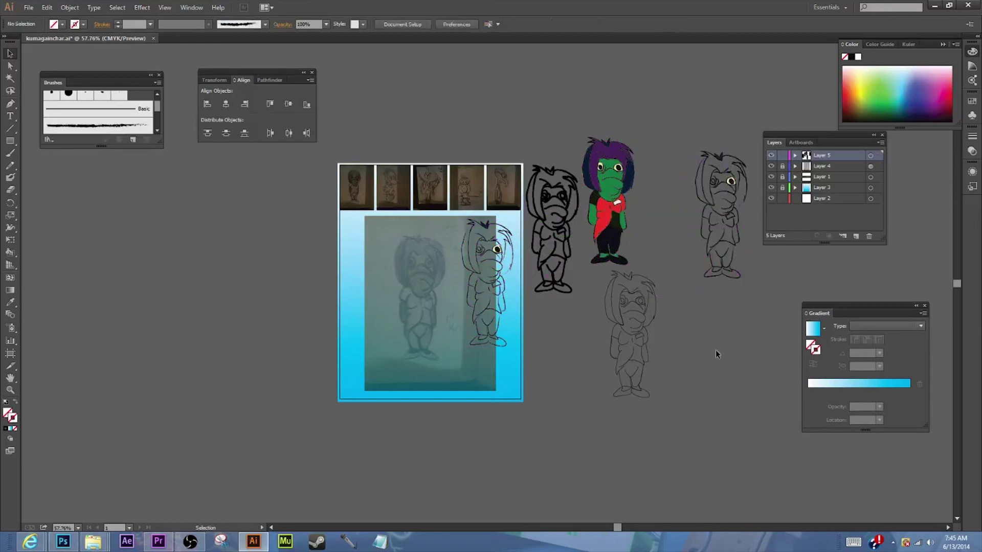
pyautogui.hotkey('ctrl', 'z')
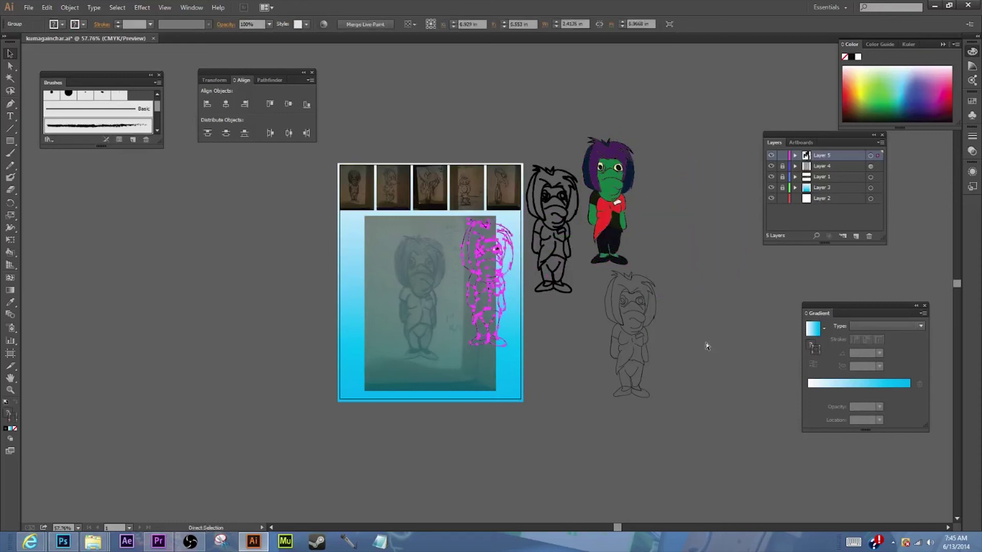
pyautogui.hotkey('ctrl', 'z')
# - Move the two stacked black outline copies away from the artboard, spreading them apart on the far side of the coloured character
pyautogui.click(663, 137)
pyautogui.moveTo(647, 139); pyautogui.dragTo(575, 268)
pyautogui.click(518, 209)
pyautogui.moveTo(541, 205); pyautogui.dragTo(739, 180)
pyautogui.moveTo(558, 213); pyautogui.dragTo(736, 366)
# - Group the character's colours and outlines and move the group closer to the artboard, at about X 11.05 in, Y 2.29 in
pyautogui.moveTo(658, 269); pyautogui.dragTo(658, 266)
pyautogui.hotkey('ctrl', 'g')
pyautogui.moveTo(616, 185); pyautogui.dragTo(582, 202)
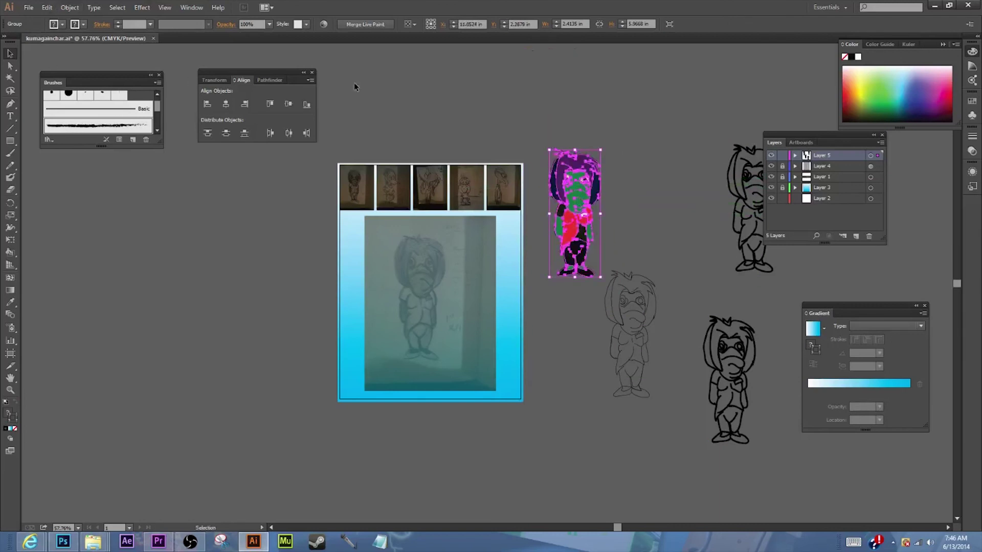
# - Try placing a pasted copy of the character above the thin outline copy, and delete it
pyautogui.press('a')
pyautogui.hotkey('ctrl', 'v')
pyautogui.moveTo(499, 275); pyautogui.dragTo(675, 148)
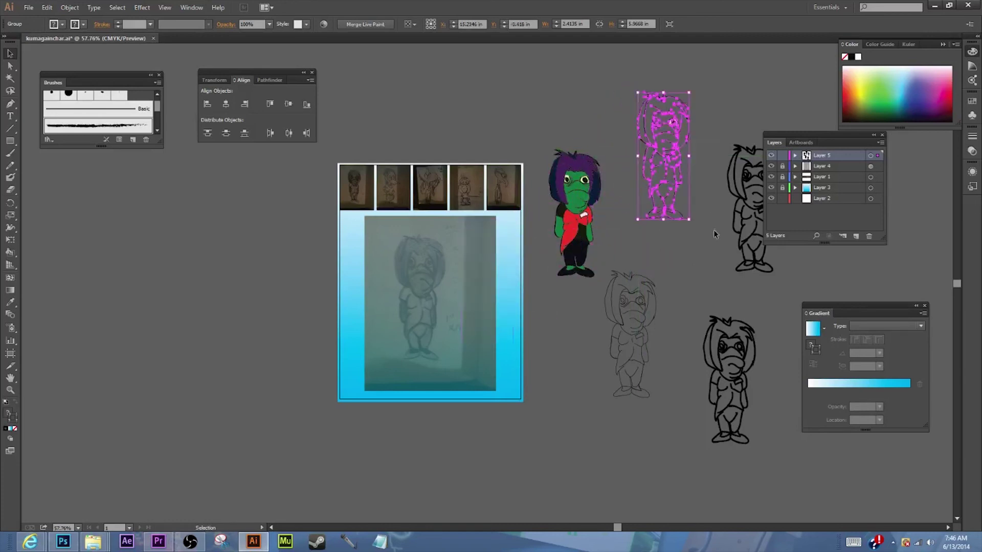
pyautogui.press('Delete')
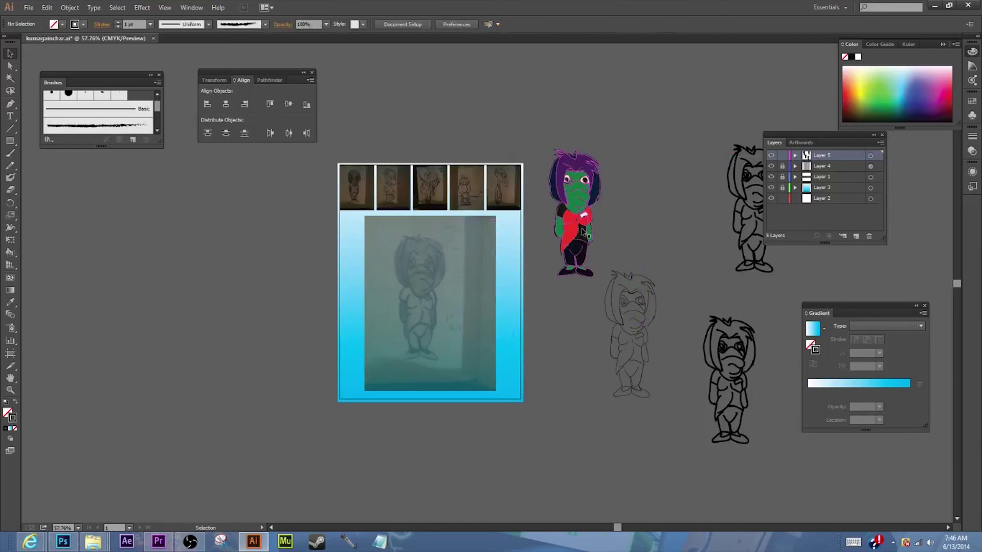
# - Place the coloured character over the large sketch at about X 3.74 in, Y 6.28 in and inspect it up close
pyautogui.moveTo(581, 233)
pyautogui.mouseDown()
pyautogui.moveTo(534, 267)
pyautogui.moveTo(428, 300)
pyautogui.moveTo(427, 313)
pyautogui.mouseUp()
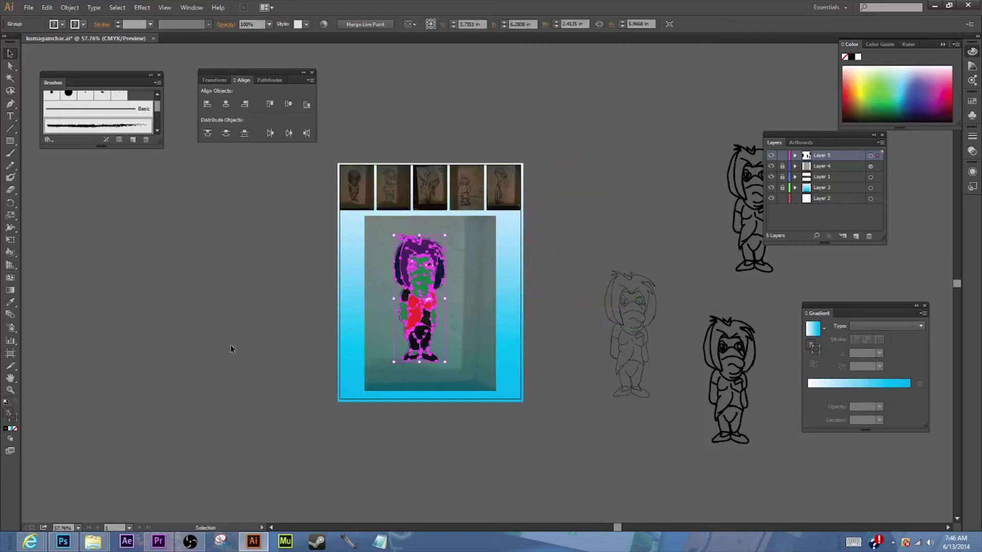
pyautogui.click(10, 390)
pyautogui.click(595, 300)
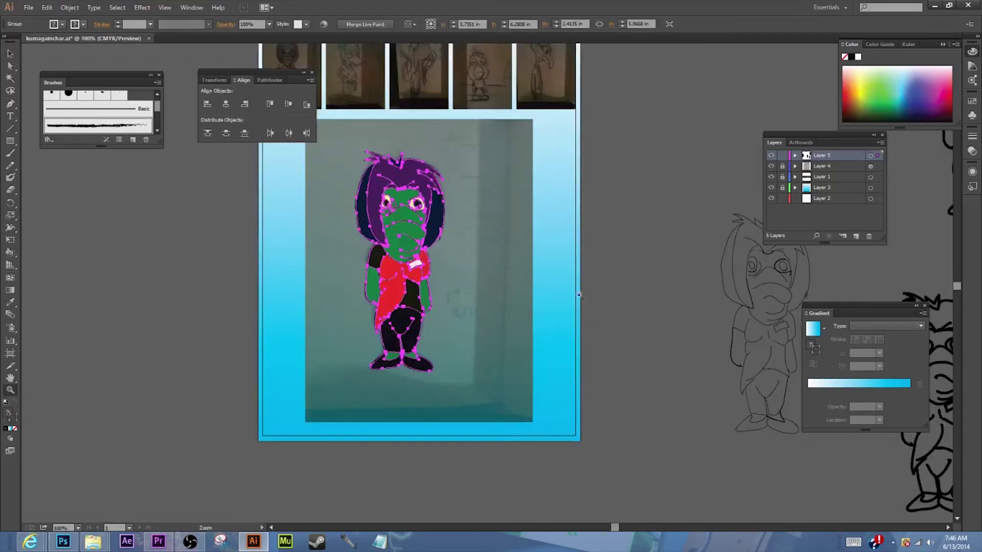
pyautogui.click(418, 194)
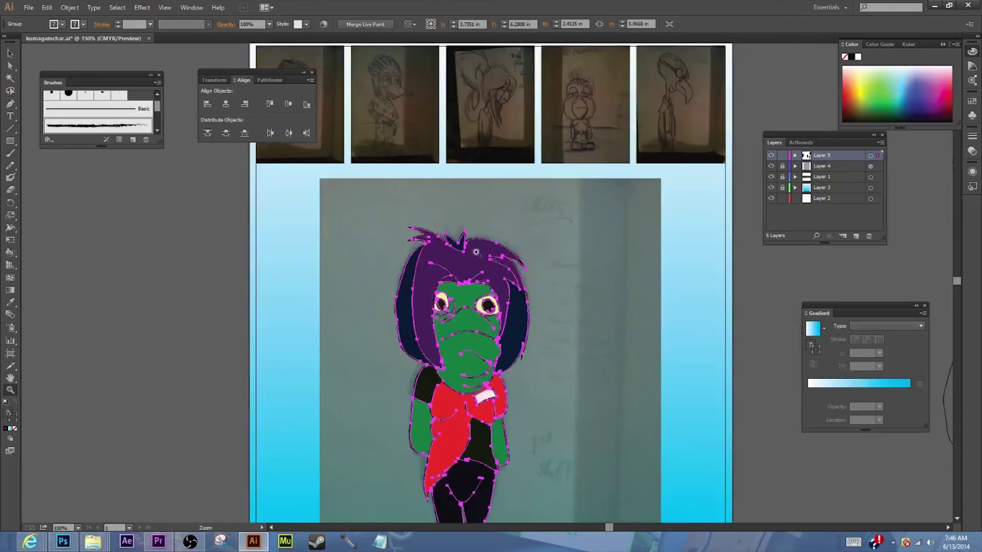
pyautogui.scroll(-4, 505, 284)
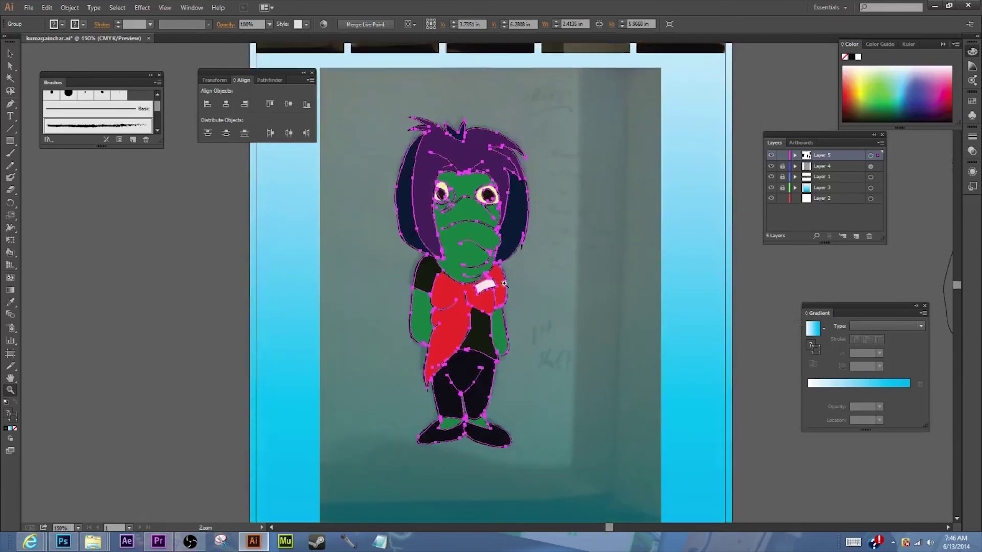
pyautogui.scroll(6, 506, 280)
pyautogui.scroll(-3, 528, 270)
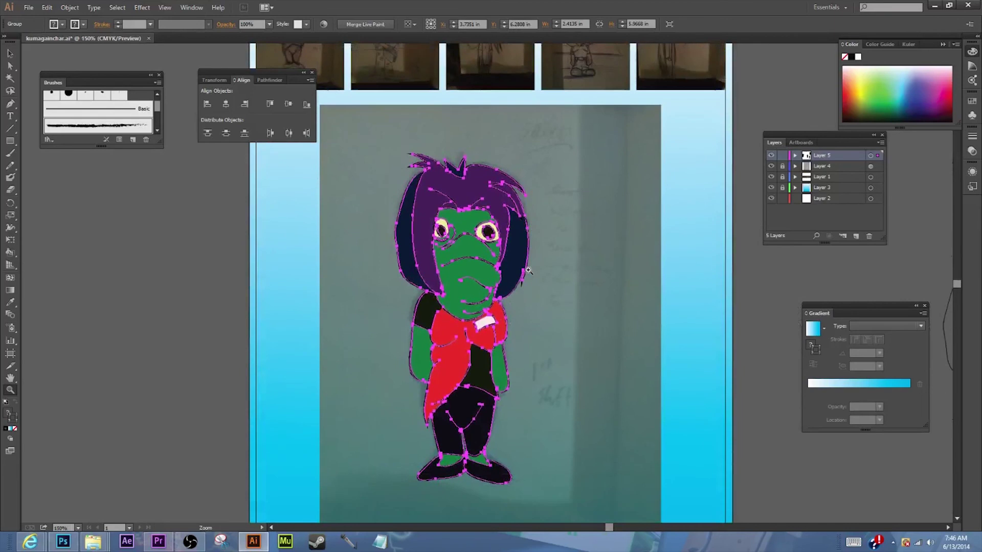
pyautogui.scroll(-2, 528, 270)
pyautogui.scroll(3, 528, 270)
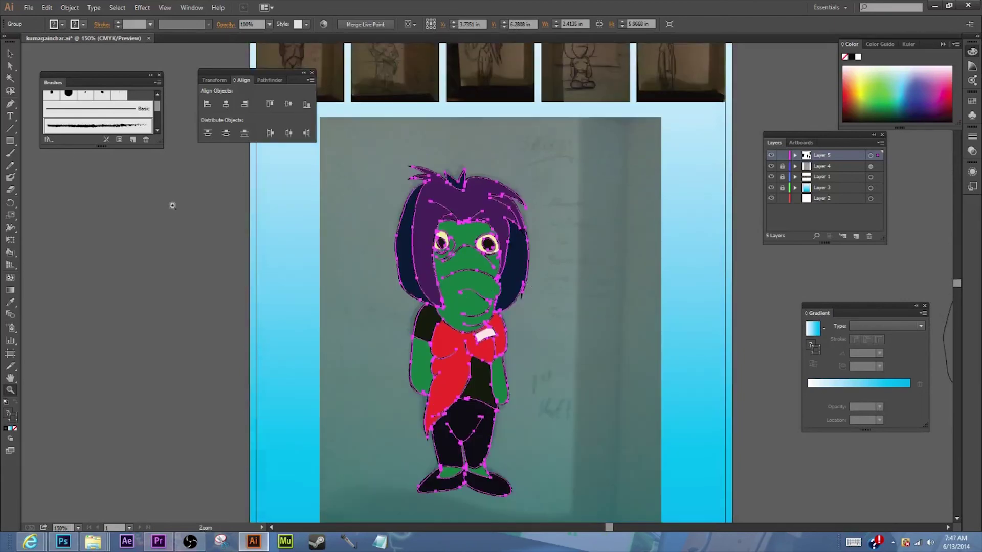
pyautogui.click(9, 53)
pyautogui.click(164, 317)
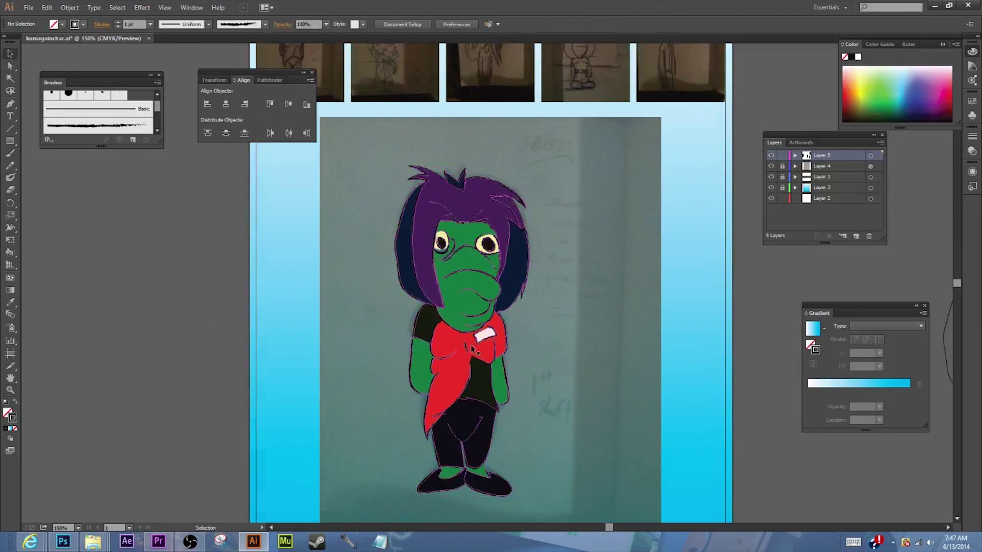
# - Move the character beside the sketch to about X 1.22 in, Y 5.5 in, and compare it with Layer 4 hidden and shown
pyautogui.moveTo(472, 347); pyautogui.dragTo(333, 304)
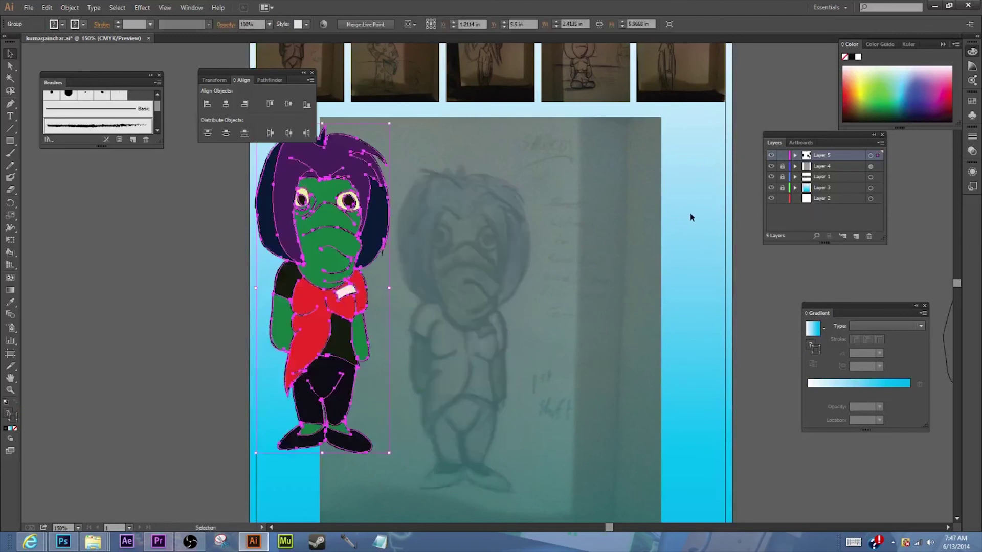
pyautogui.click(502, 207)
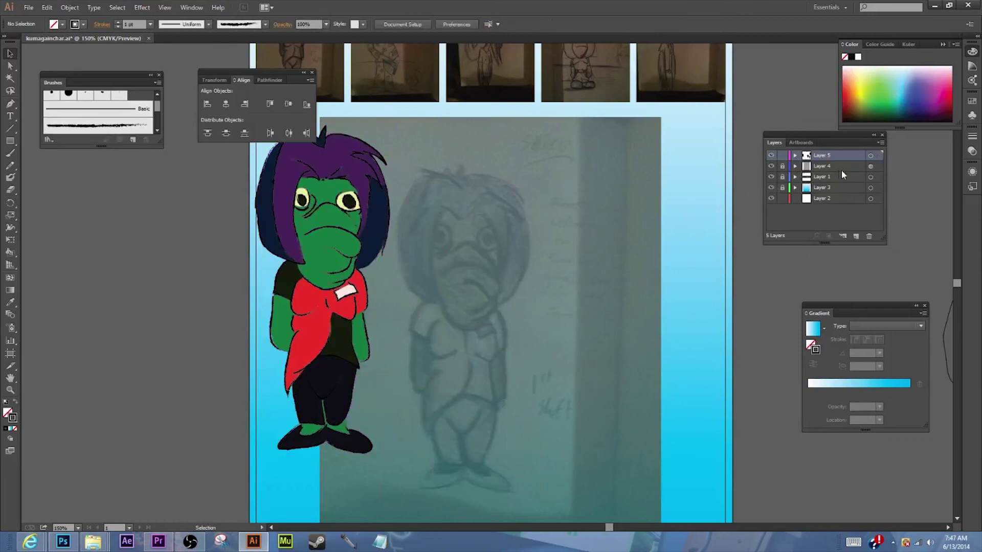
pyautogui.click(770, 167)
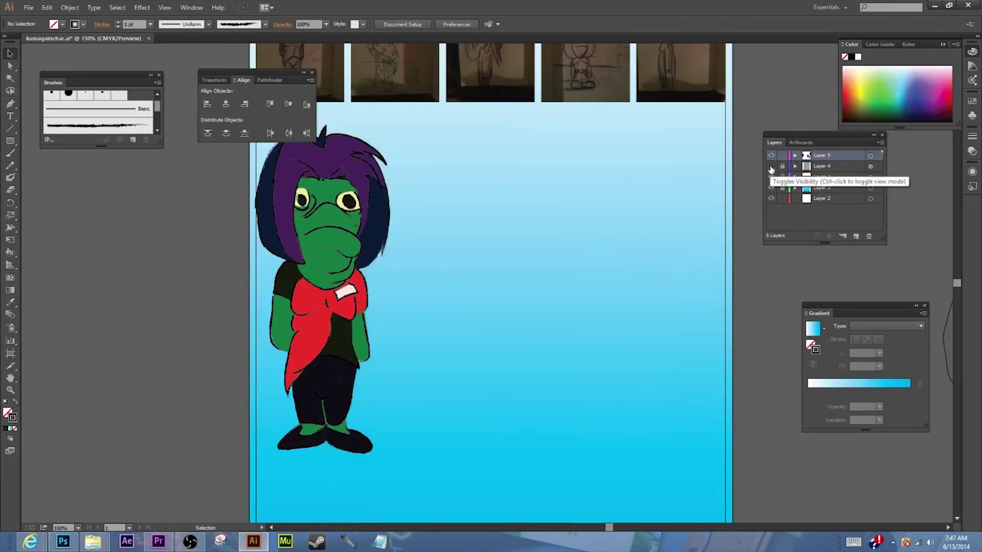
pyautogui.click(771, 167)
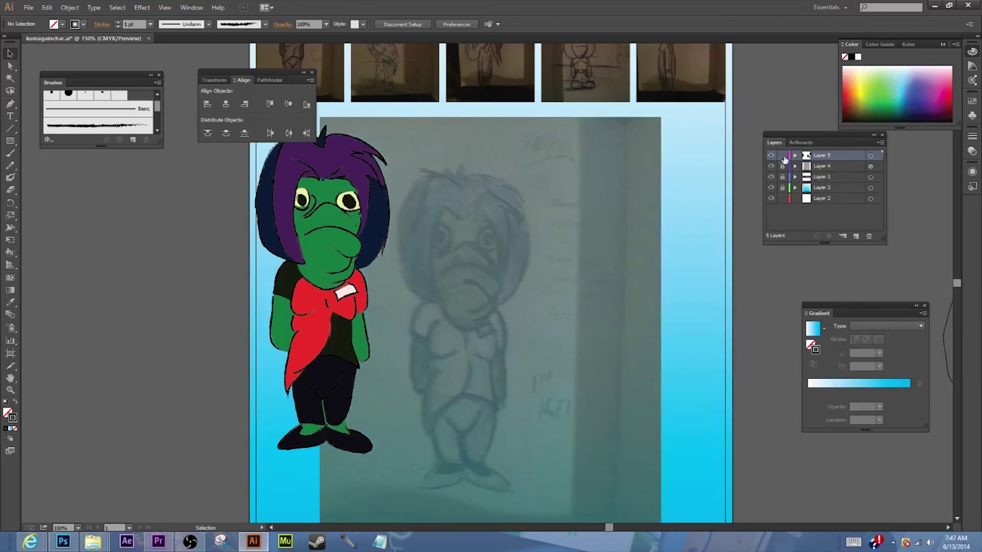
# - Lock Layer 5, and unlock and delete Layer 4, which holds the large reference sketch
pyautogui.click(783, 157)
pyautogui.click(829, 167)
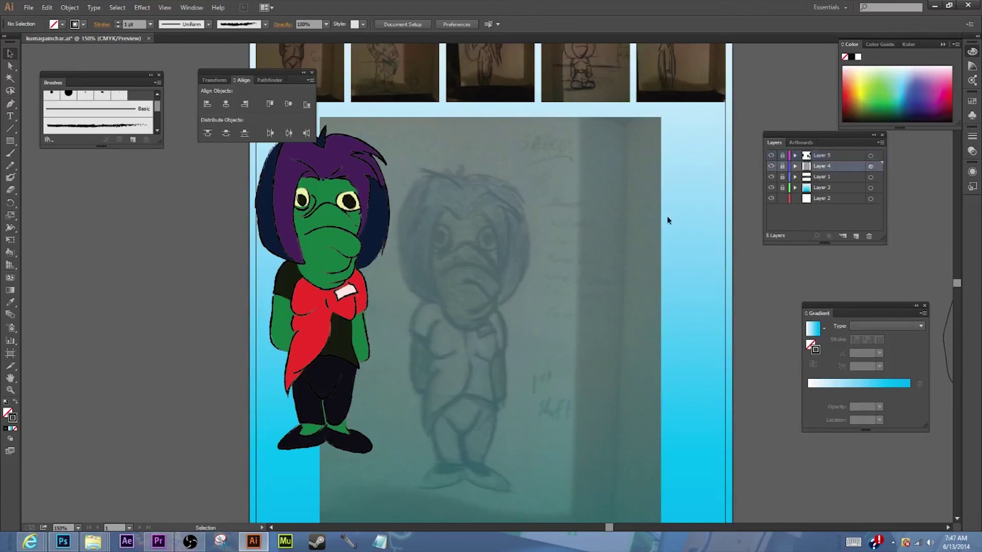
pyautogui.click(771, 167)
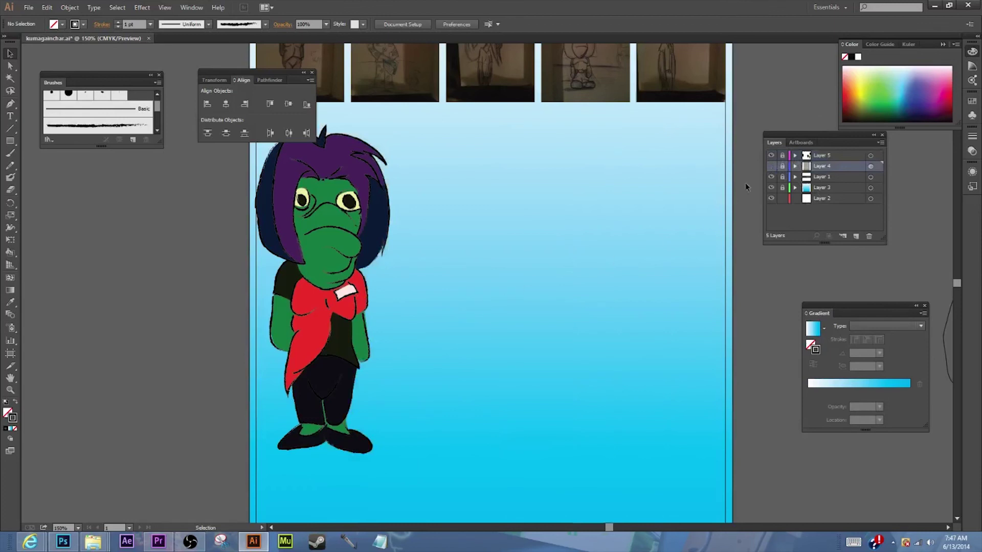
pyautogui.click(771, 167)
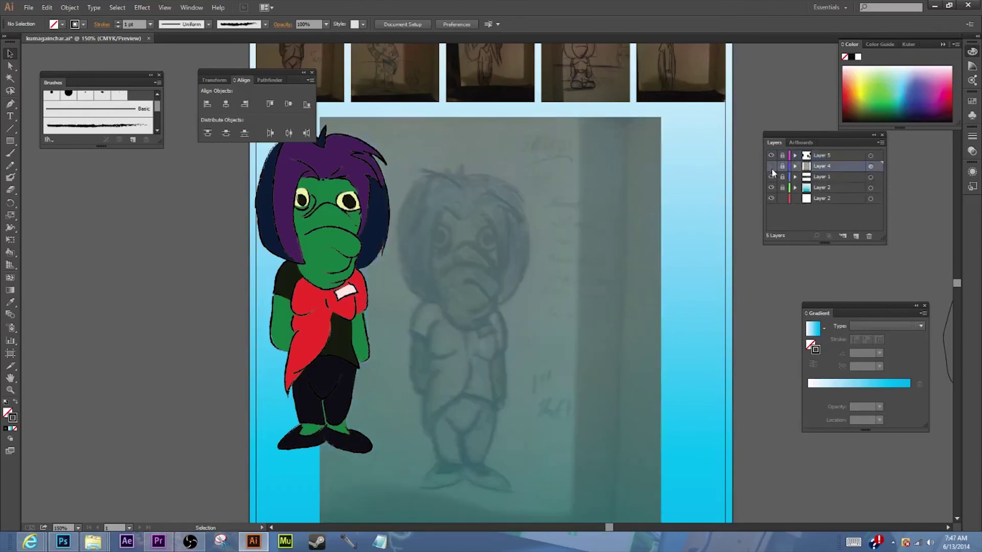
pyautogui.click(771, 167)
pyautogui.click(771, 166)
pyautogui.click(782, 167)
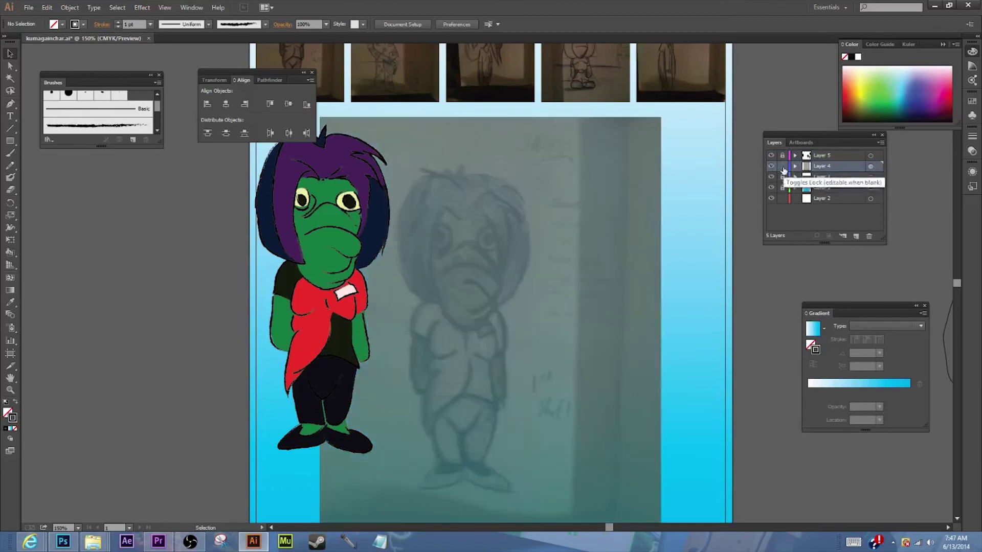
pyautogui.click(869, 236)
pyautogui.click(525, 287)
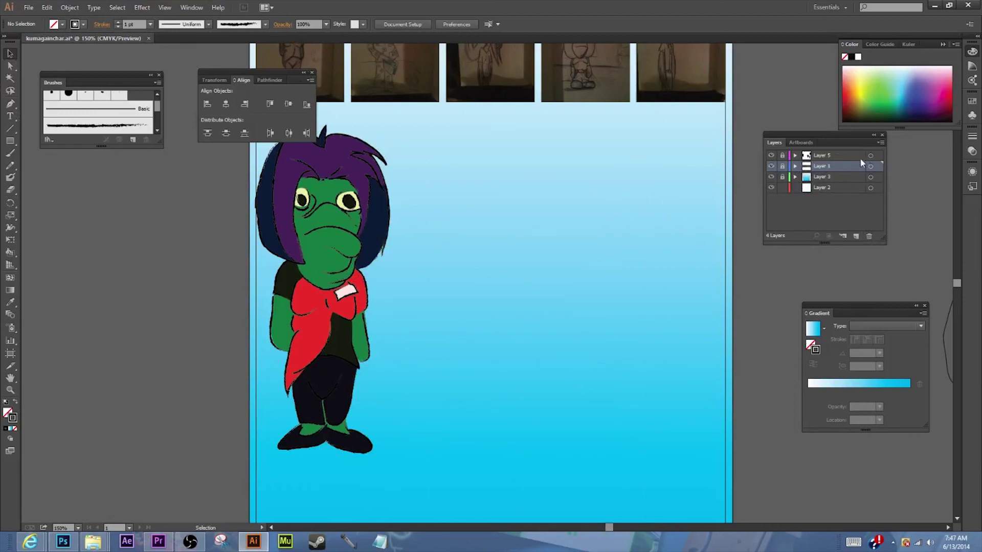
# - Unlock Layer 5 and move the character to about X 2.12 in, Y 5.67 in, with the Align panel clear of the artwork
pyautogui.click(838, 156)
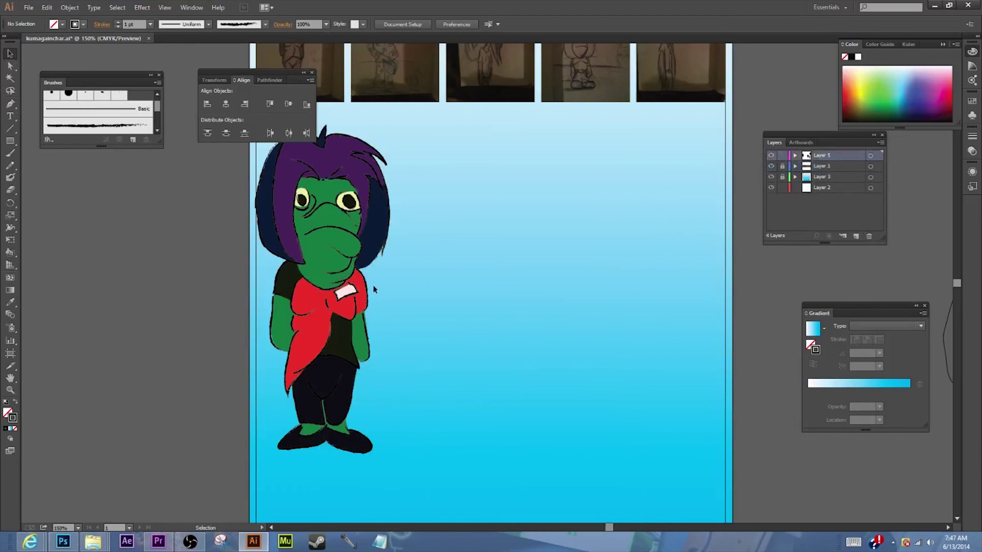
pyautogui.moveTo(339, 294); pyautogui.dragTo(364, 308)
pyautogui.moveTo(251, 71); pyautogui.dragTo(123, 212)
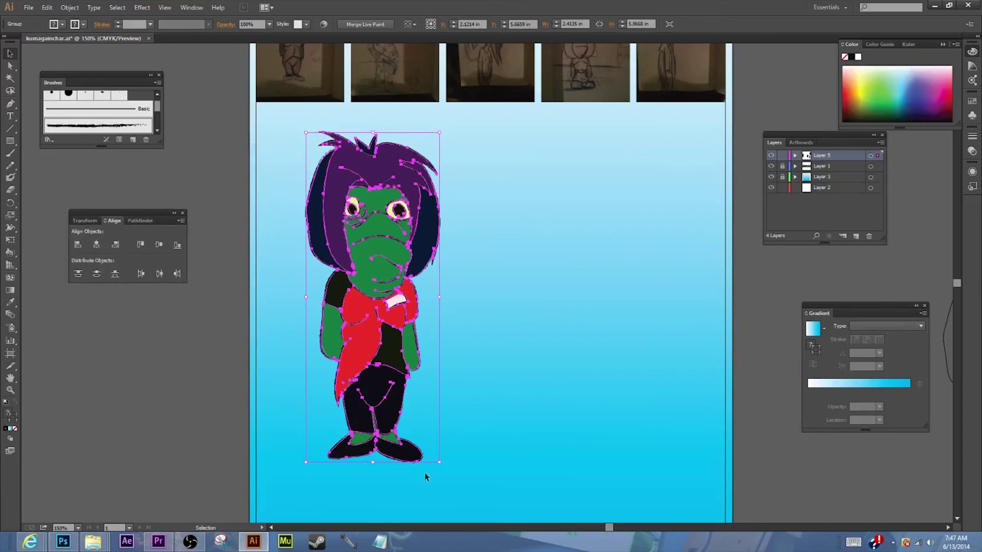
# - Try scaling the character down proportionally to about 1.04 in wide and 2.57 in high, and undo the scaling
pyautogui.moveTo(440, 463); pyautogui.dragTo(363, 312)
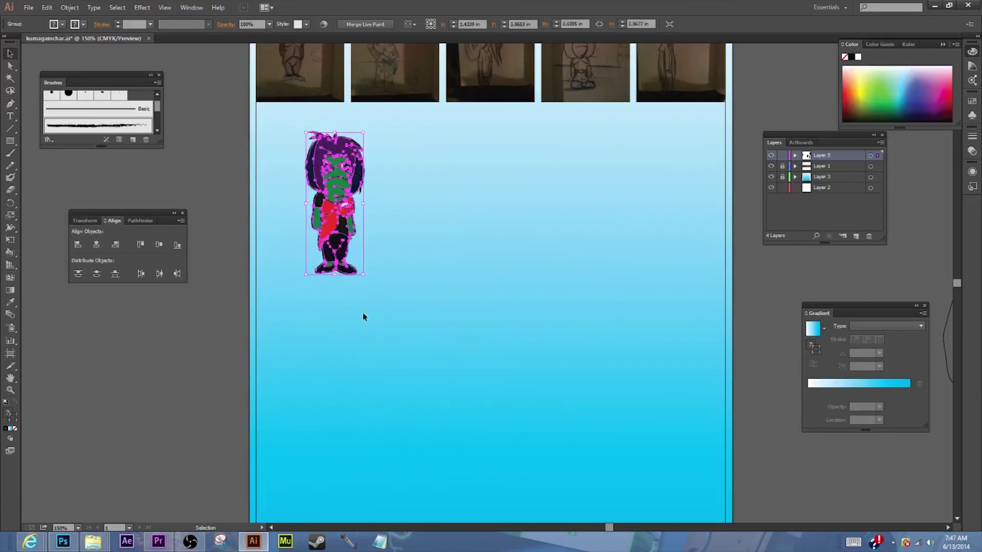
pyautogui.click(406, 250)
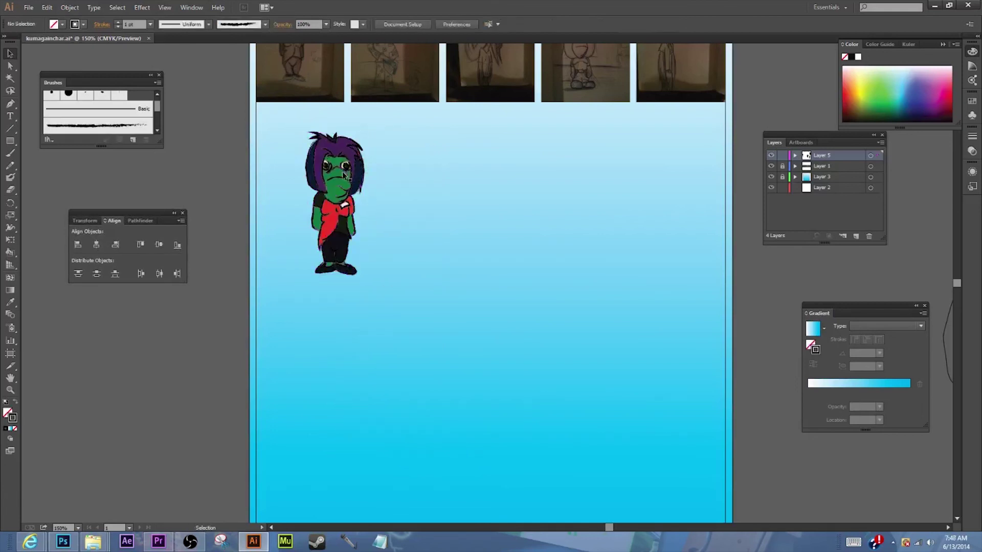
pyautogui.press('a')
pyautogui.hotkey('ctrl', 'z')
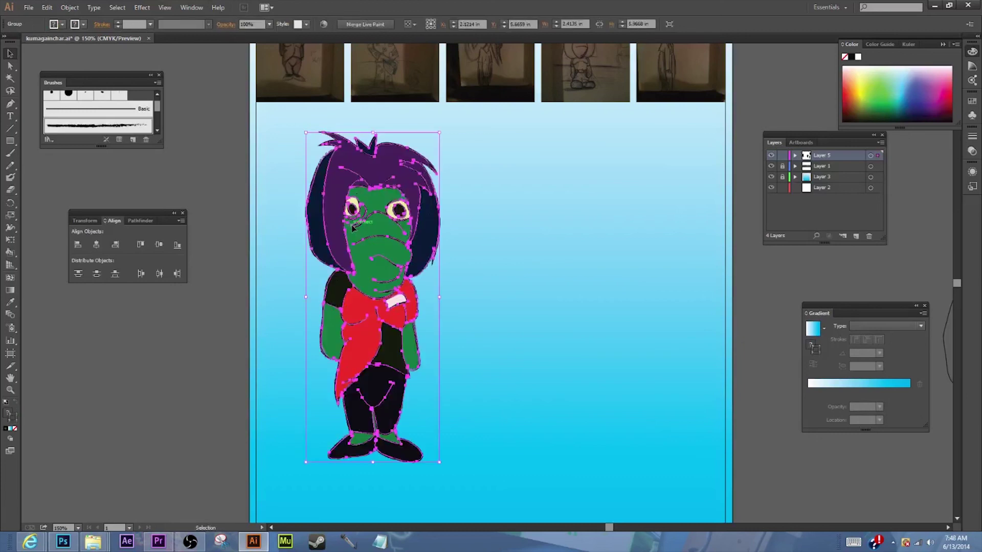
pyautogui.click(45, 9)
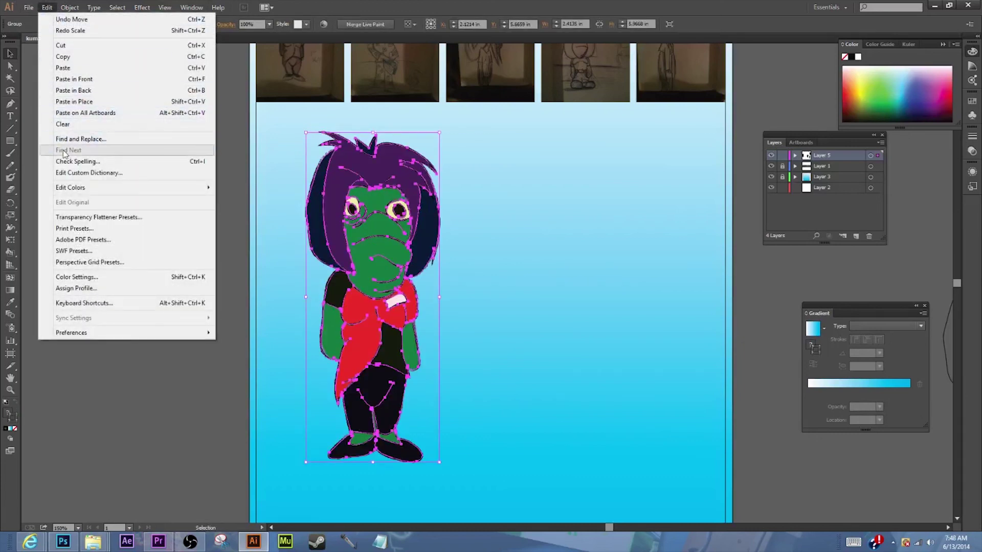
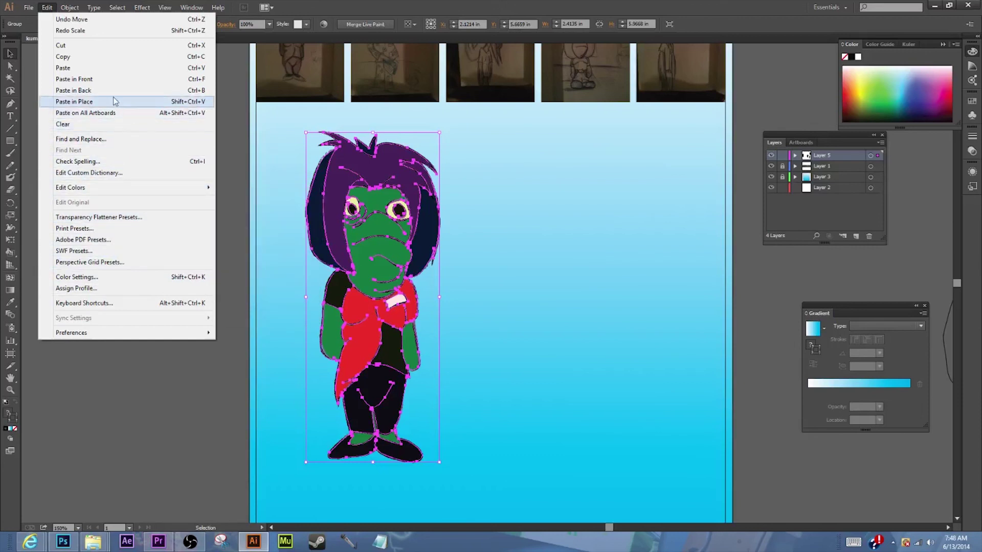
pyautogui.click(190, 542)
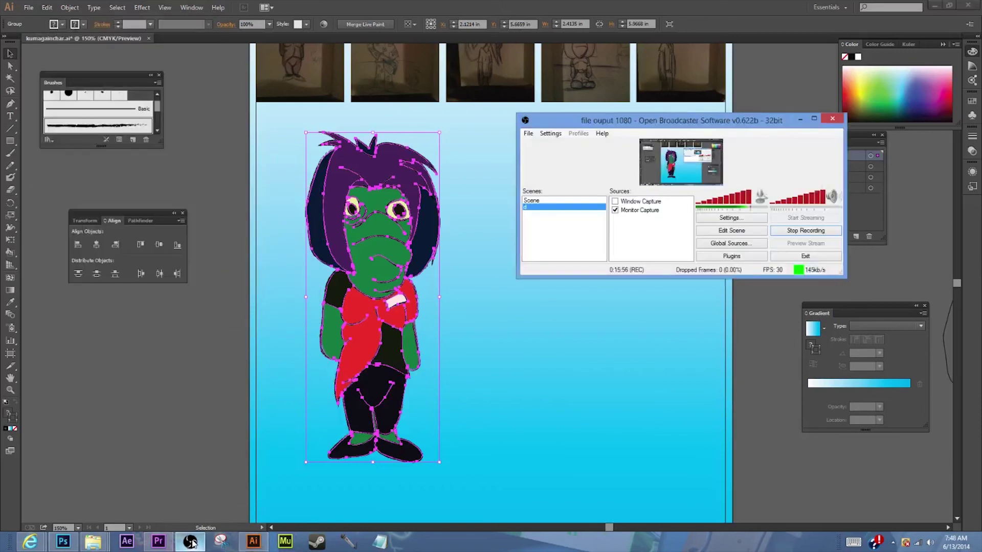
pyautogui.click(190, 542)
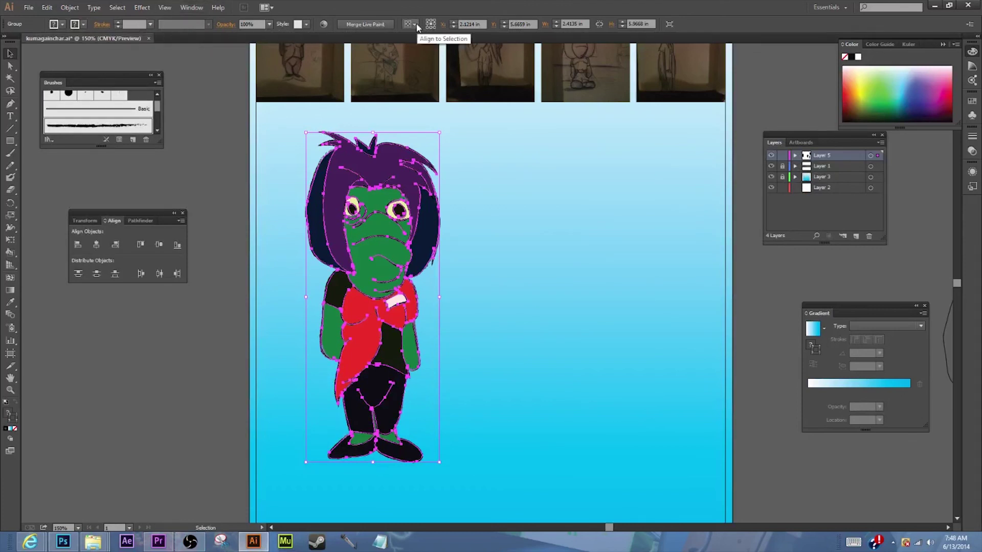
pyautogui.click(191, 7)
pyautogui.moveTo(49, 7)
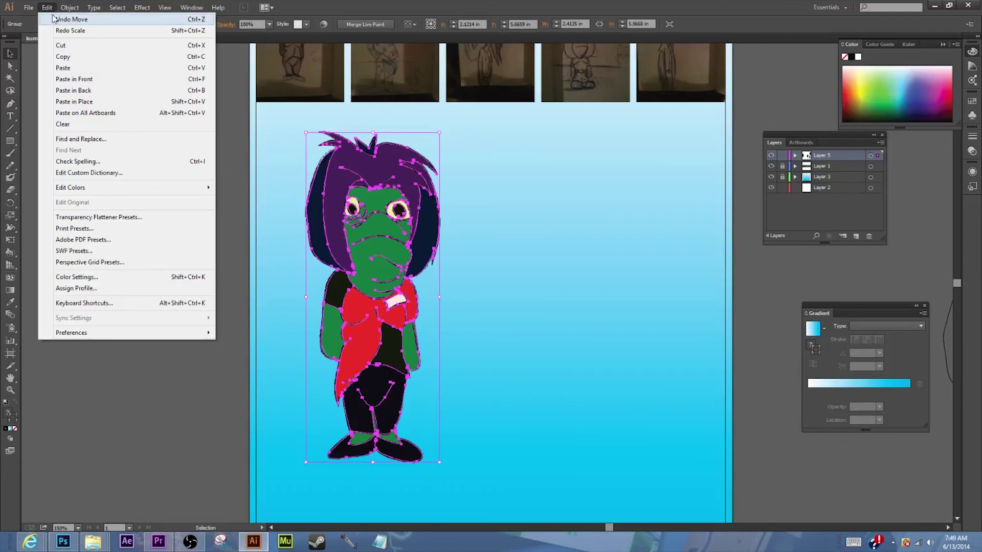
# - Enable Scale Strokes & Effects for transforms, and test it by scaling the character to about 0.88 in wide and 2.17 in high, undoing the test
pyautogui.moveTo(124, 337)
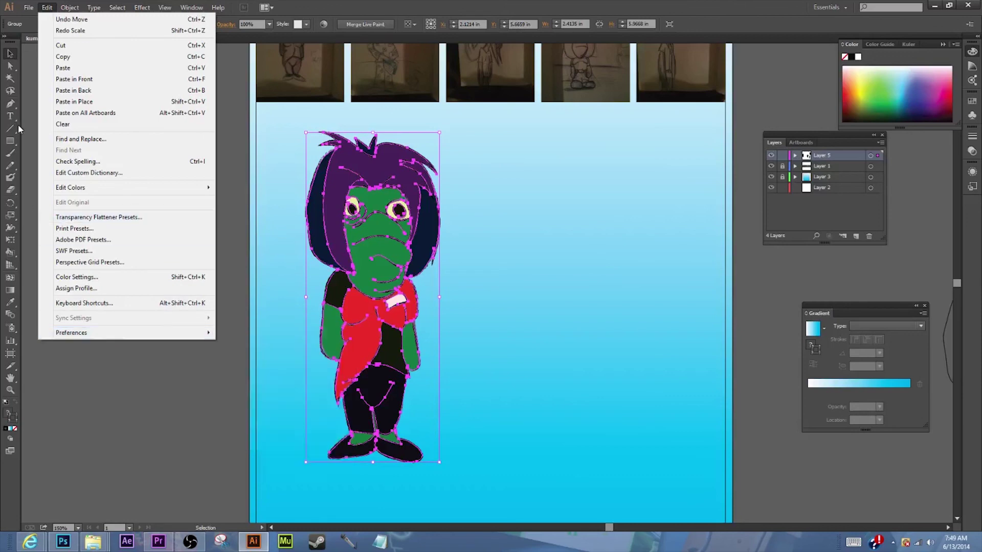
pyautogui.moveTo(161, 5)
pyautogui.click(228, 412)
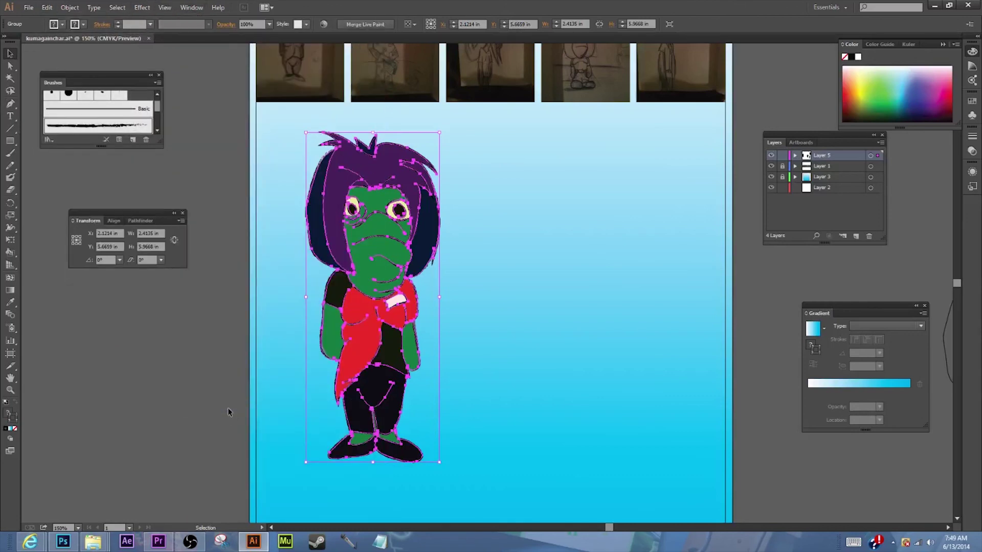
pyautogui.click(181, 221)
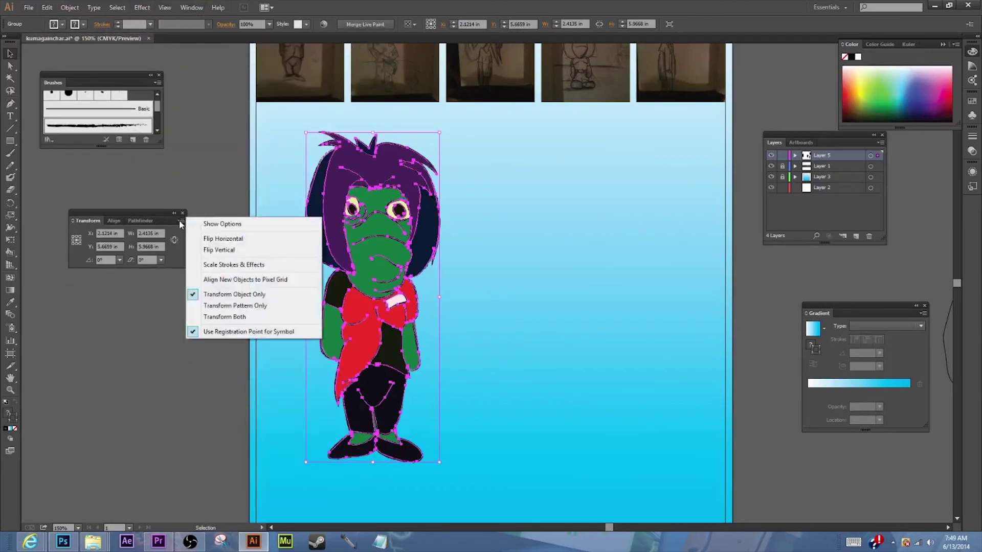
pyautogui.click(228, 266)
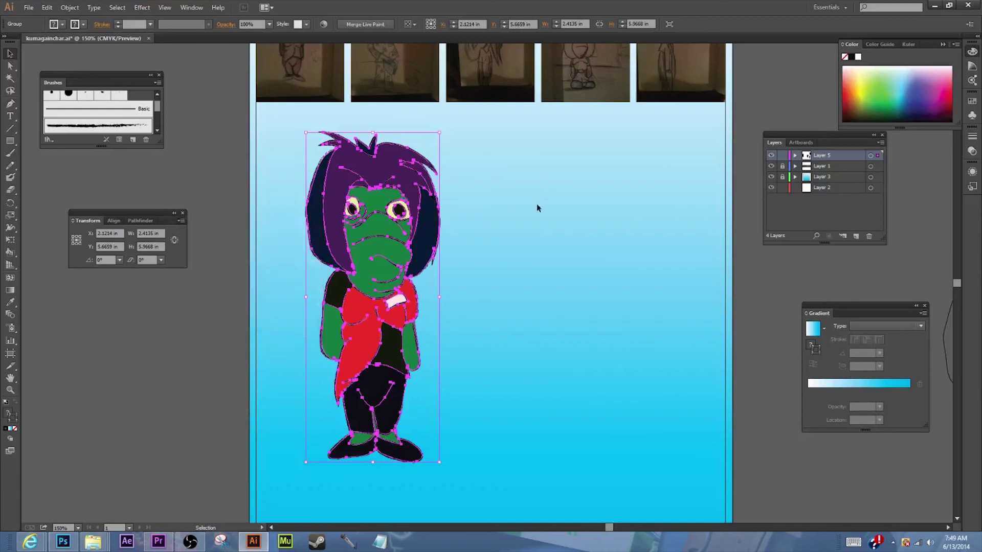
pyautogui.moveTo(439, 461); pyautogui.dragTo(357, 314)
pyautogui.hotkey('ctrl', 'z')
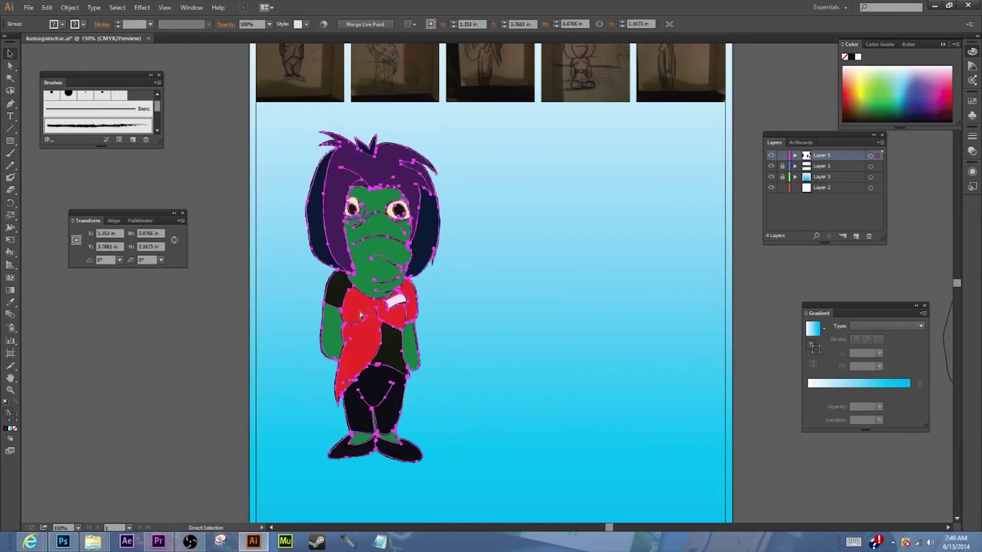
# - Select the full-size character and ungroup it
pyautogui.click(548, 225)
pyautogui.click(69, 7)
pyautogui.click(349, 203)
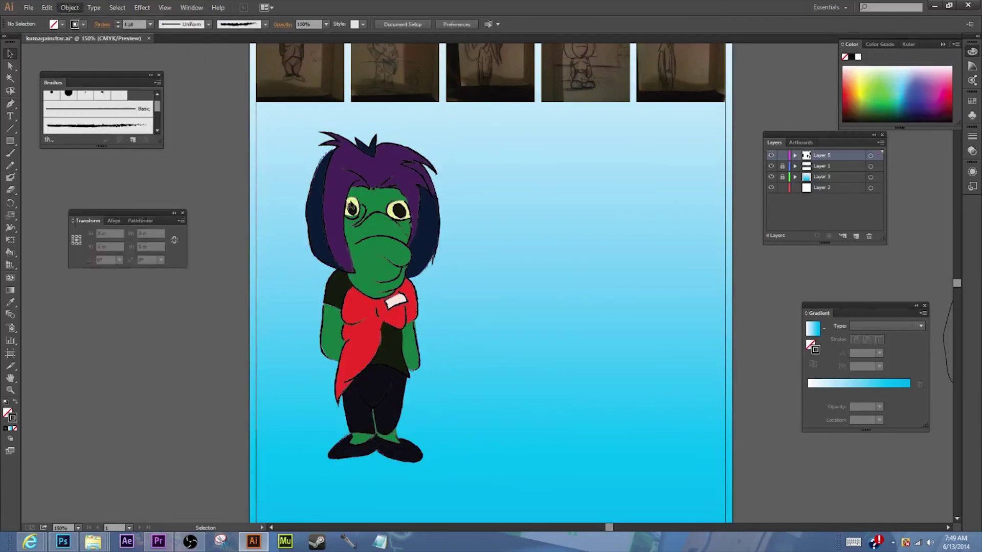
pyautogui.click(69, 8)
pyautogui.click(86, 57)
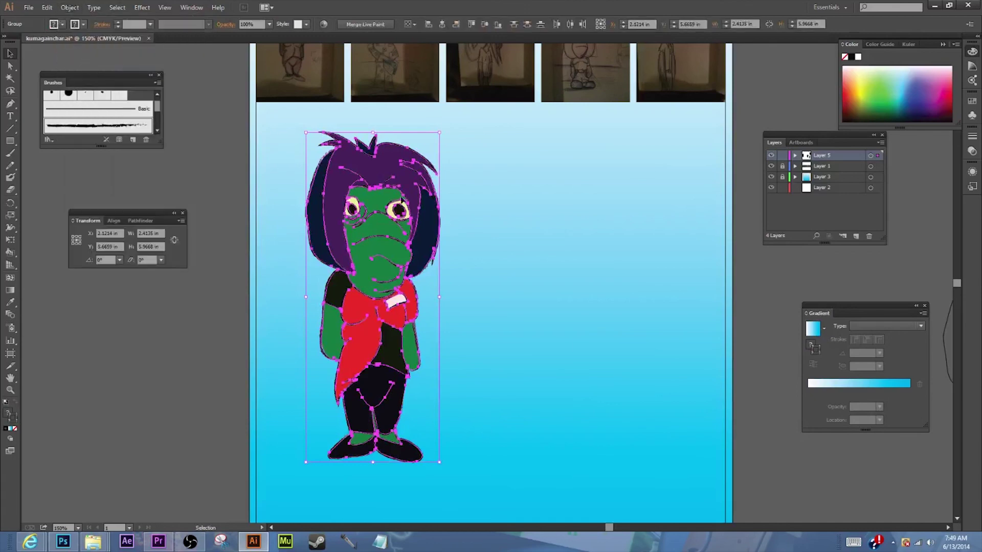
# - Separate the colour fills from the outlines at about X 1.32 in, Y 6.06 in, and move the complete character to about X 7.7 in, Y 5.76 in
pyautogui.moveTo(404, 146)
pyautogui.mouseDown()
pyautogui.moveTo(574, 148)
pyautogui.moveTo(333, 192)
pyautogui.mouseUp()
pyautogui.click(343, 174)
pyautogui.doubleClick(532, 176)
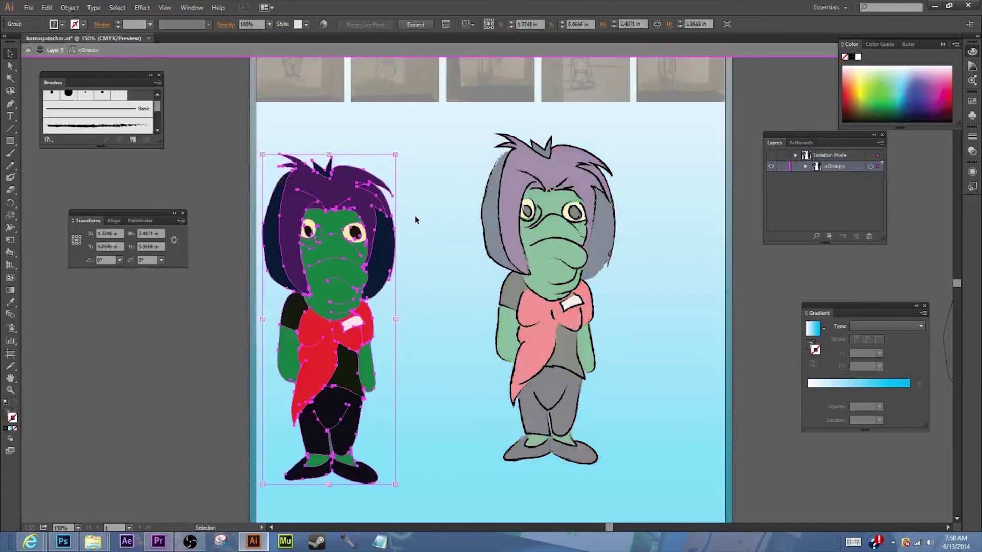
pyautogui.click(415, 216)
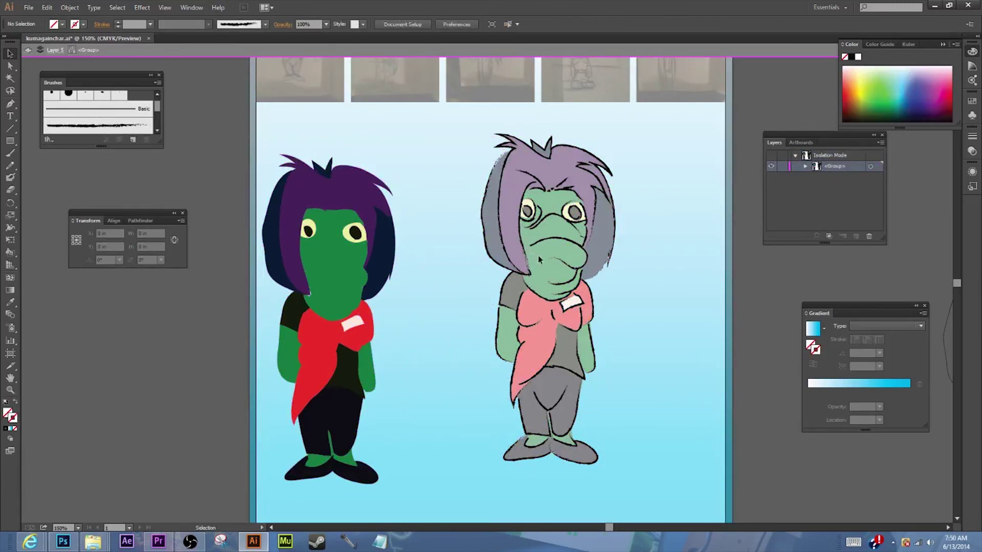
pyautogui.doubleClick(768, 297)
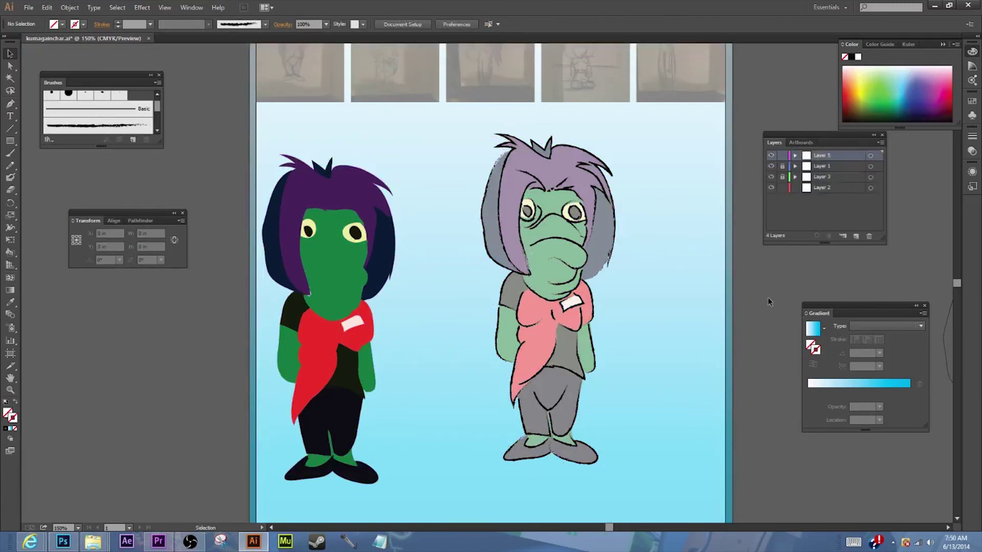
pyautogui.moveTo(548, 254); pyautogui.dragTo(683, 258)
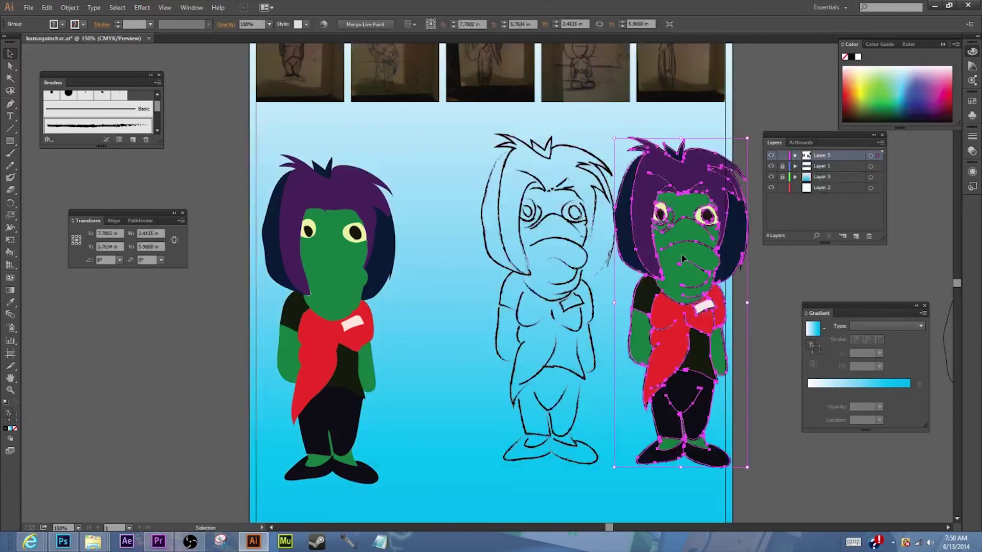
# - Scale the separated fills and outlines together to about 3.15 in wide and 3.13 in high, and place them at about X 1.83 in, Y 3.75 in
pyautogui.click(531, 248)
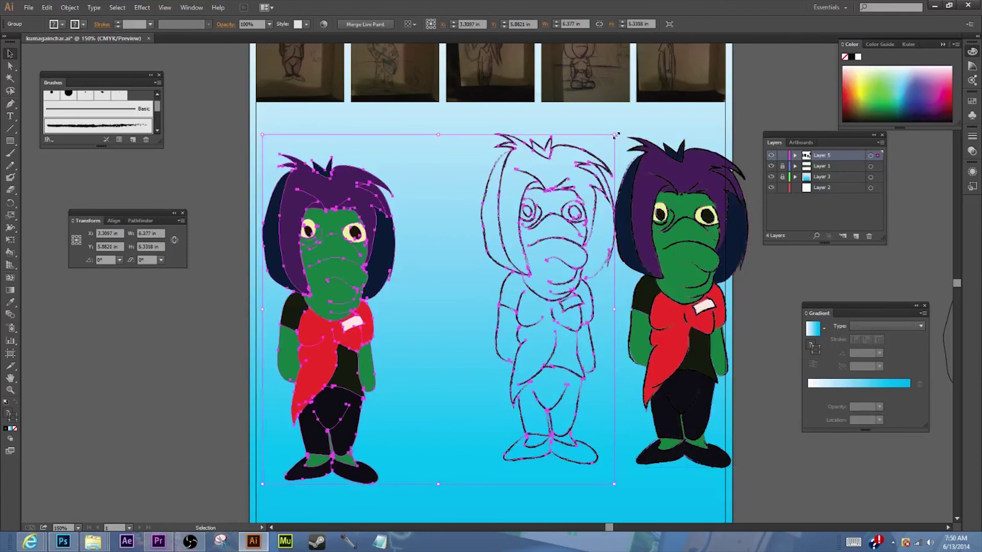
pyautogui.moveTo(612, 134); pyautogui.dragTo(281, 474)
pyautogui.moveTo(614, 135); pyautogui.dragTo(434, 275)
pyautogui.moveTo(406, 348); pyautogui.dragTo(406, 138)
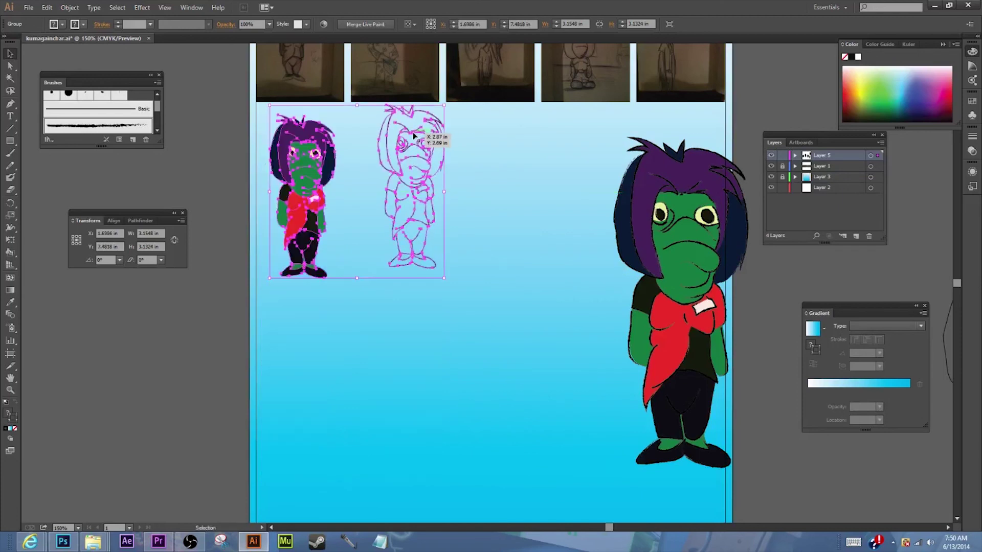
pyautogui.click(506, 168)
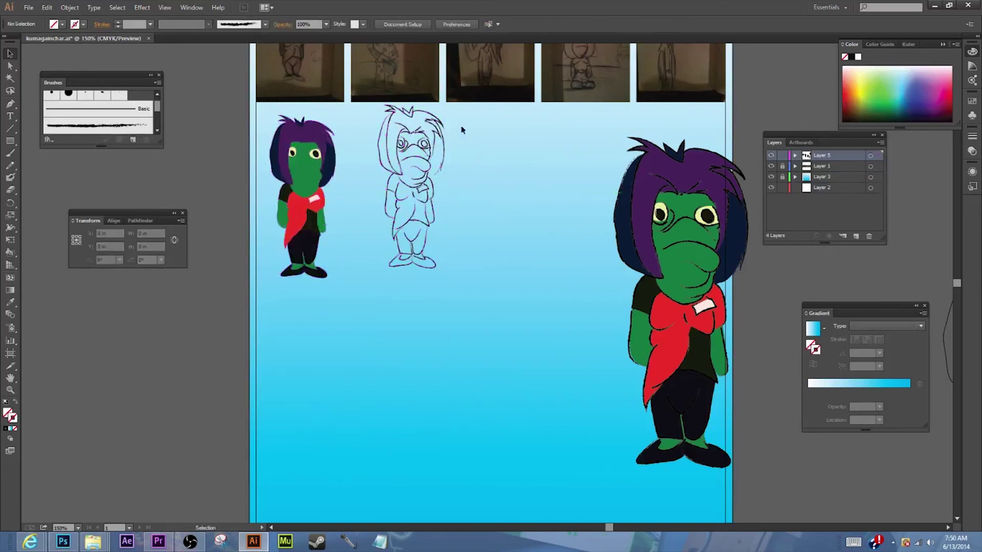
# - Ungroup the scaled-down pair of colour fills and line art
pyautogui.moveTo(447, 112)
pyautogui.mouseDown()
pyautogui.moveTo(395, 197)
pyautogui.moveTo(384, 265)
pyautogui.mouseUp()
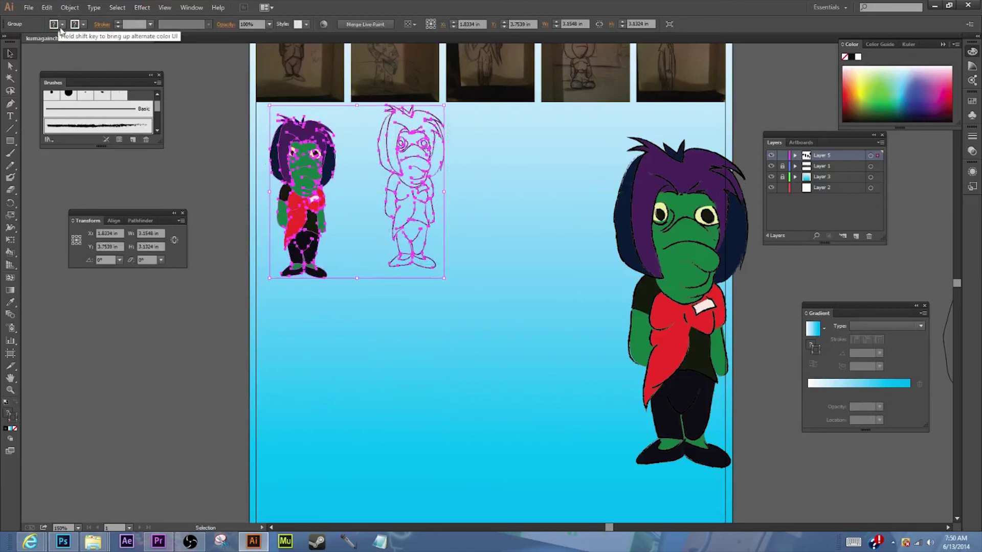
pyautogui.click(69, 7)
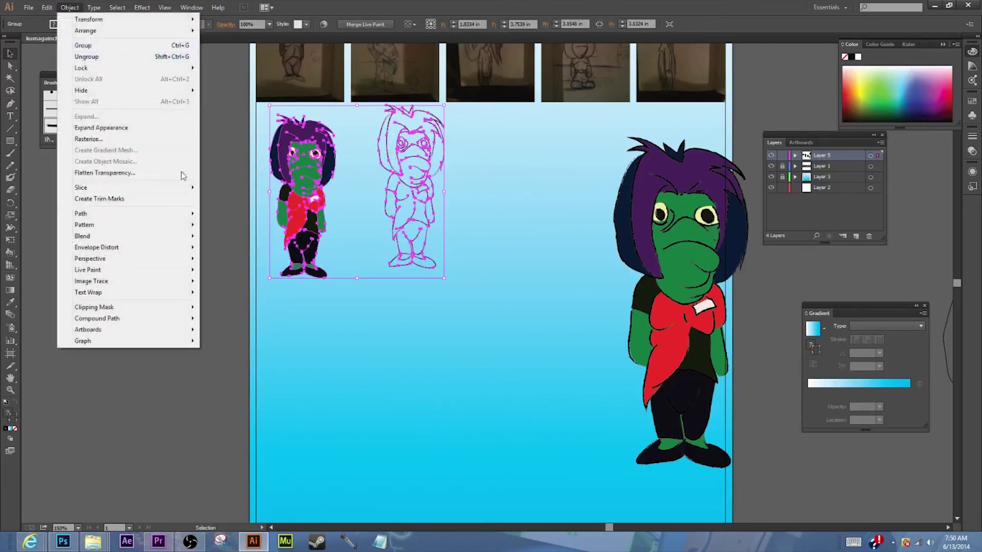
pyautogui.click(228, 296)
pyautogui.click(229, 296)
pyautogui.click(417, 153)
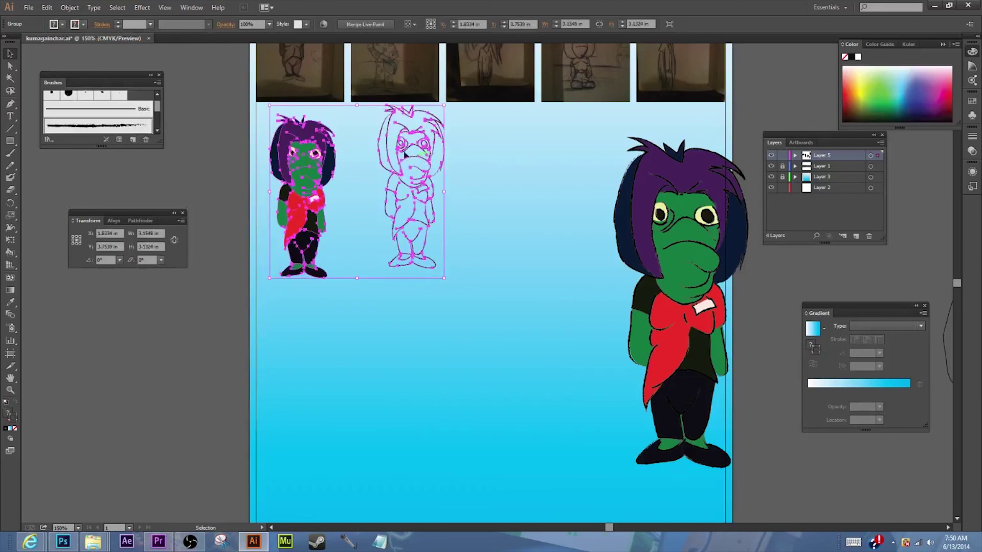
pyautogui.click(69, 7)
pyautogui.moveTo(94, 71)
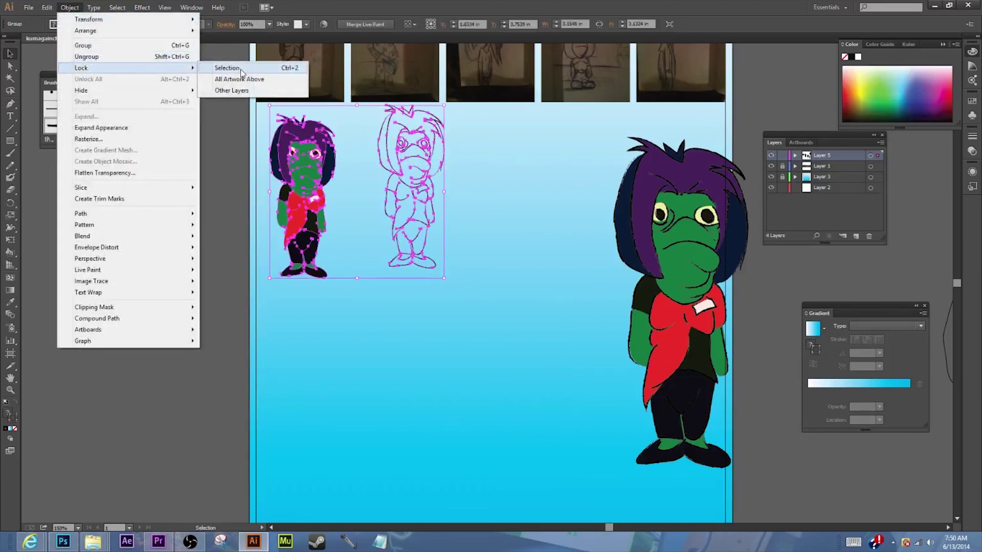
pyautogui.click(172, 58)
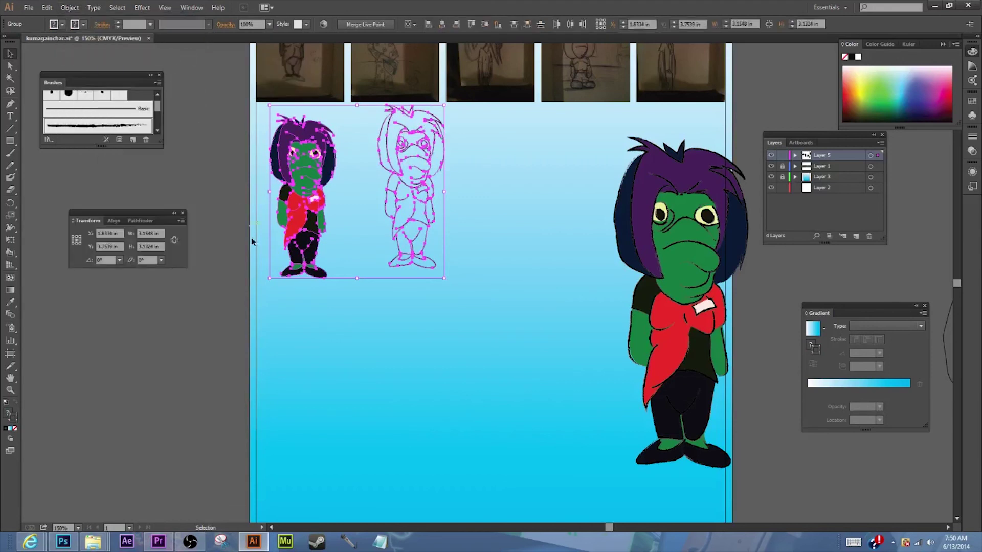
pyautogui.click(254, 274)
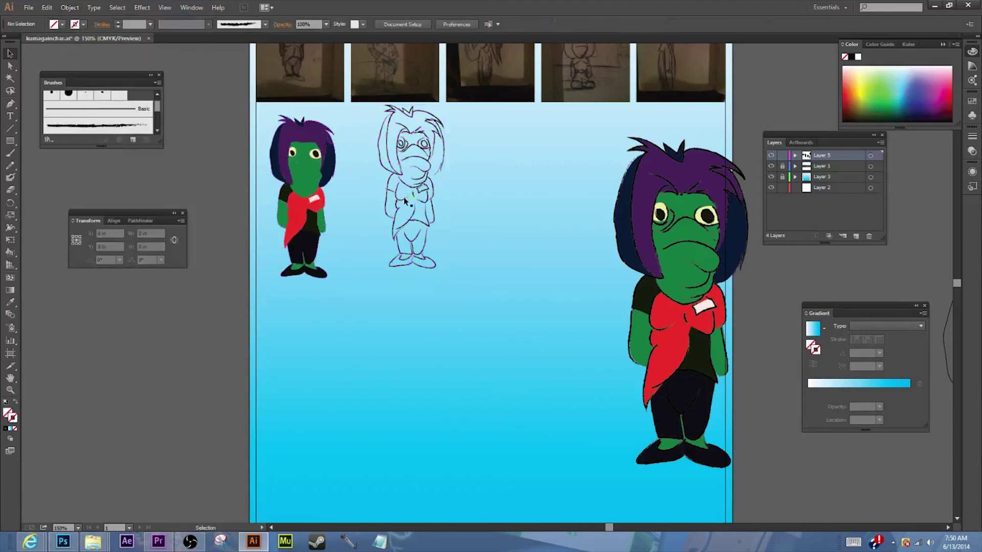
# - Move the small outlines onto the small colour fills so they line up as one character
pyautogui.click(404, 201)
pyautogui.moveTo(404, 201); pyautogui.dragTo(296, 209)
pyautogui.click(379, 210)
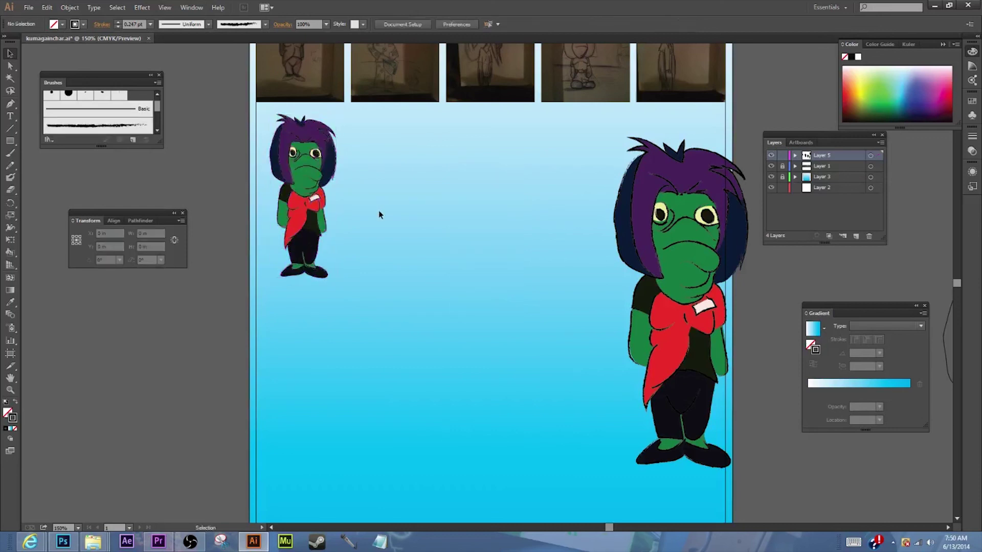
# - Move the large complete character off the artboard to about X -2.94 in, Y 6.61 in
pyautogui.moveTo(564, 164); pyautogui.dragTo(713, 353)
pyautogui.moveTo(749, 440); pyautogui.dragTo(748, 466)
pyautogui.moveTo(693, 321); pyautogui.dragTo(101, 363)
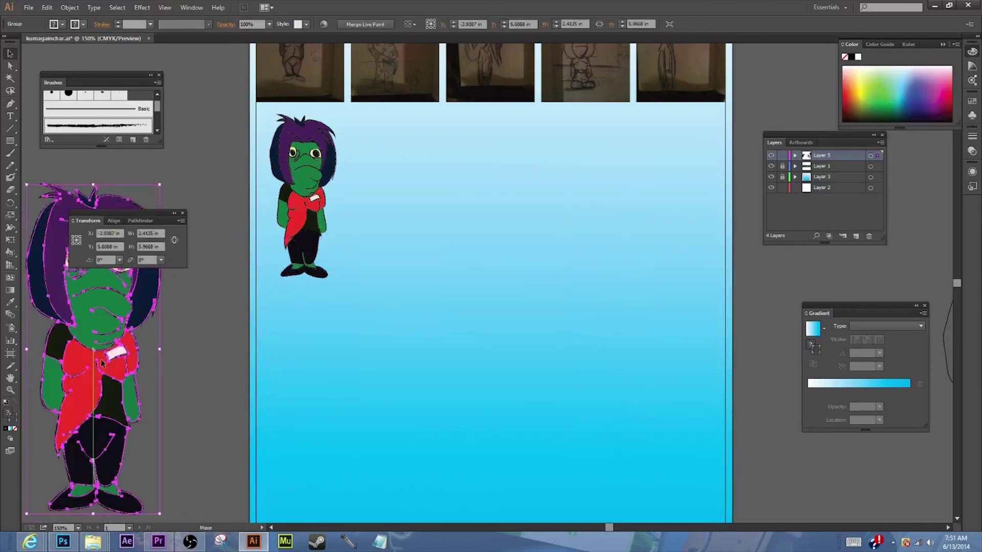
# - Check Layer 1 by hiding and showing it, and unlock it to make the row of reference sketches editable
pyautogui.scroll(2, 206, 289)
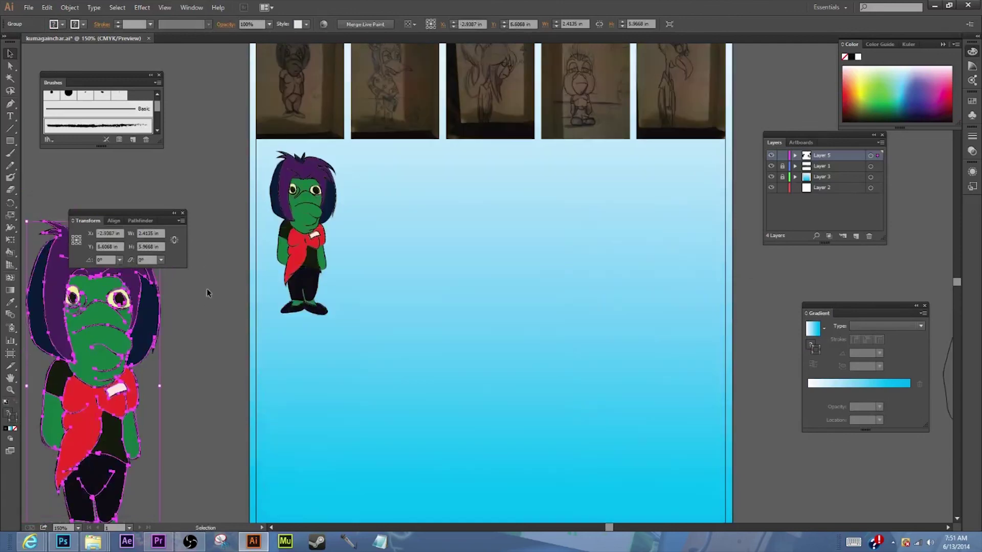
pyautogui.scroll(5, 213, 267)
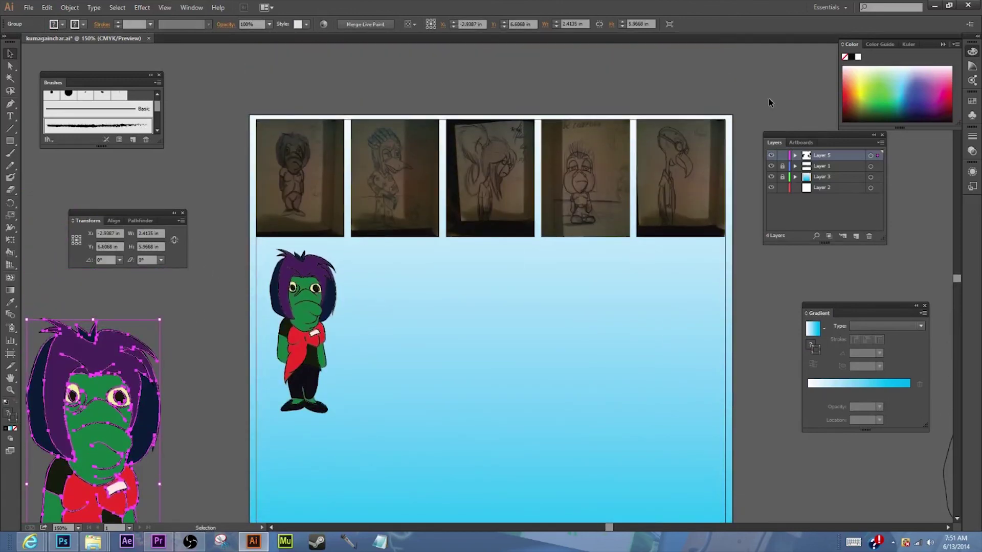
pyautogui.click(773, 167)
pyautogui.click(772, 167)
pyautogui.click(816, 167)
pyautogui.click(783, 166)
# - Apply a Multiply drop shadow to the first reference sketch with 75% opacity, 0.1 in X and Y offsets and 0.07 in blur
pyautogui.click(312, 184)
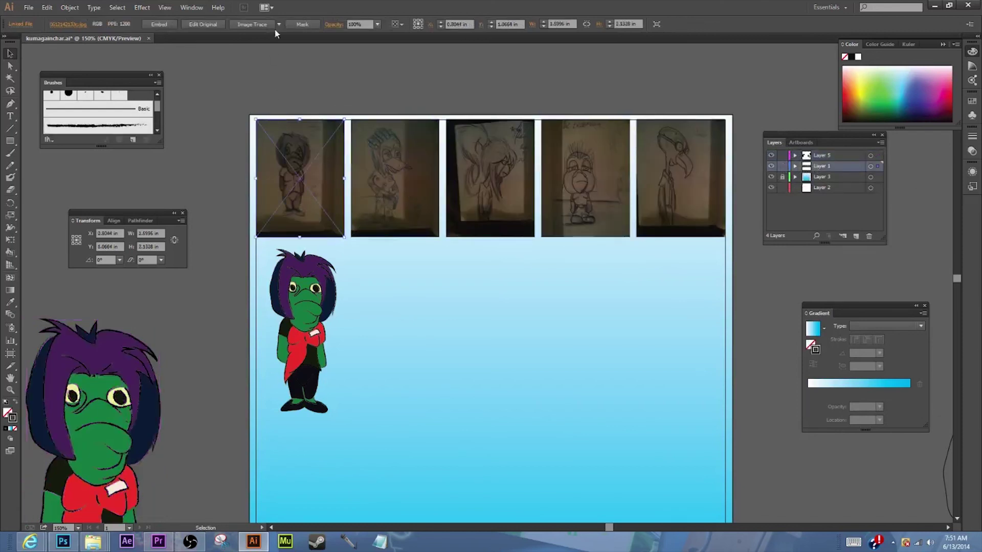
pyautogui.click(142, 7)
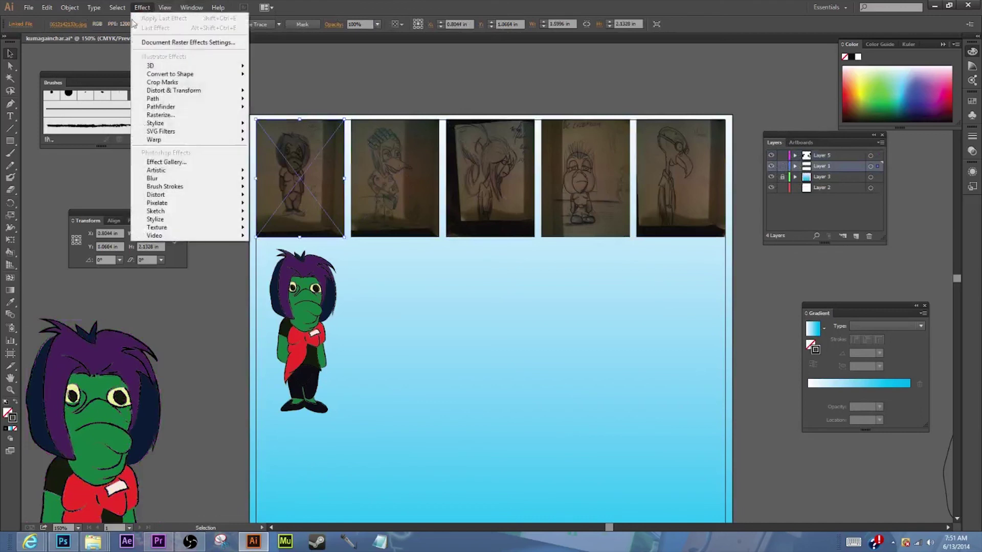
pyautogui.moveTo(156, 123)
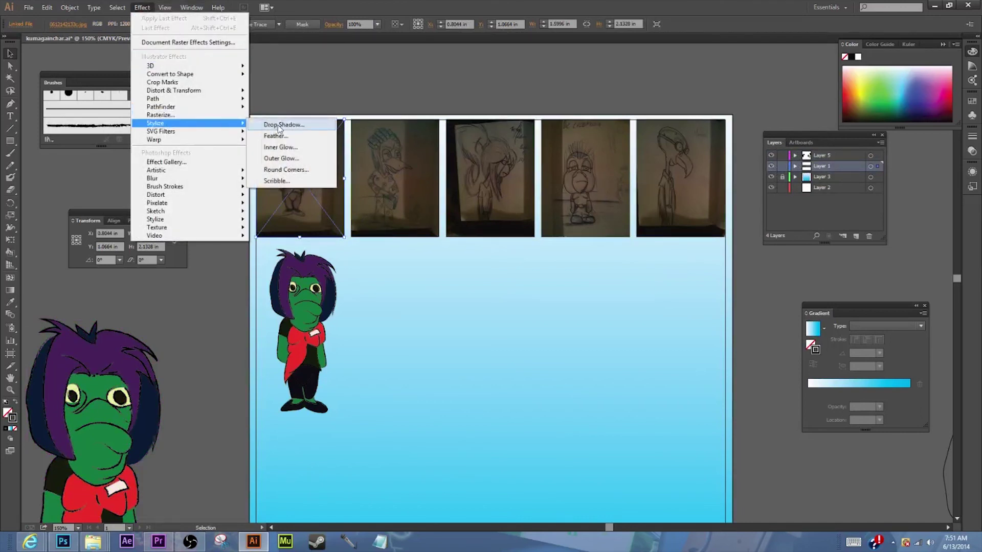
pyautogui.click(276, 125)
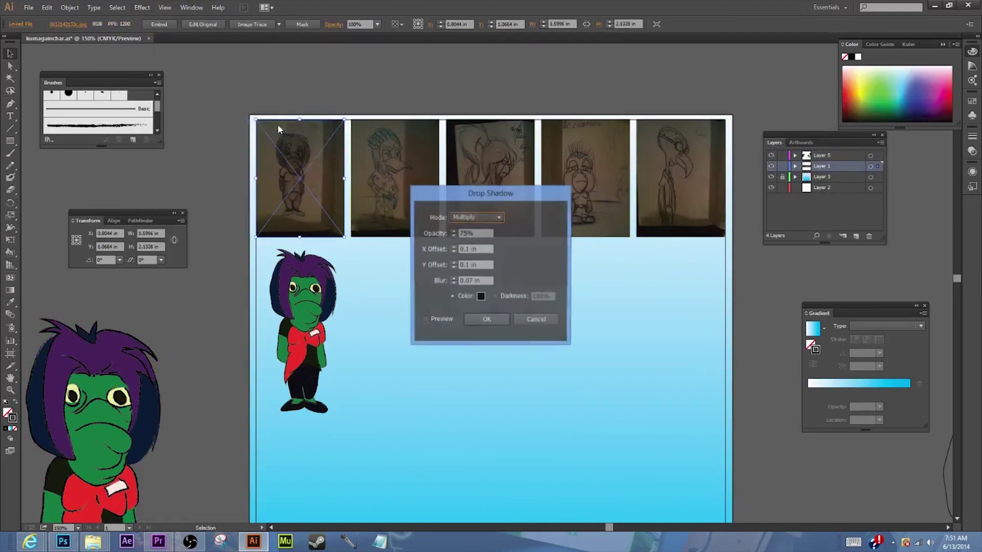
pyautogui.click(424, 319)
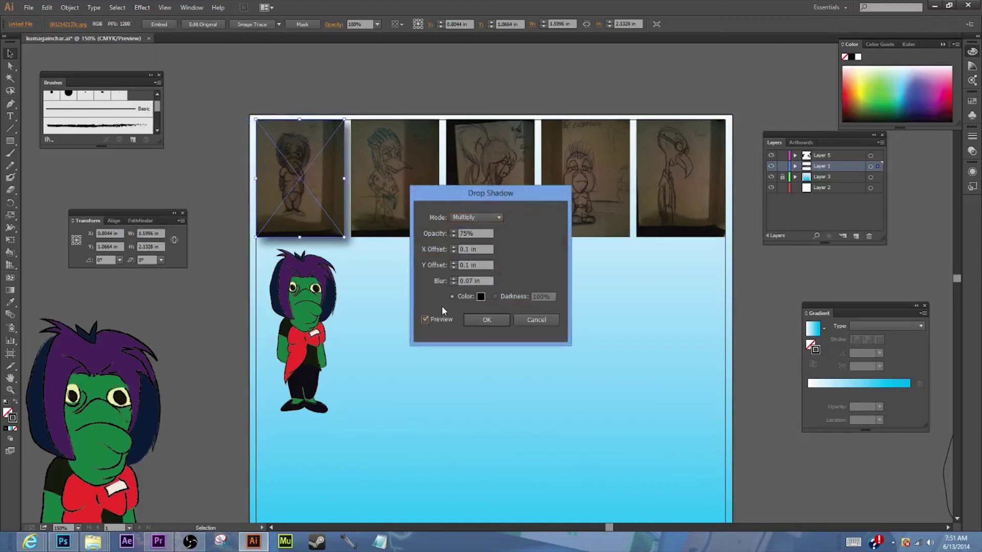
pyautogui.click(484, 320)
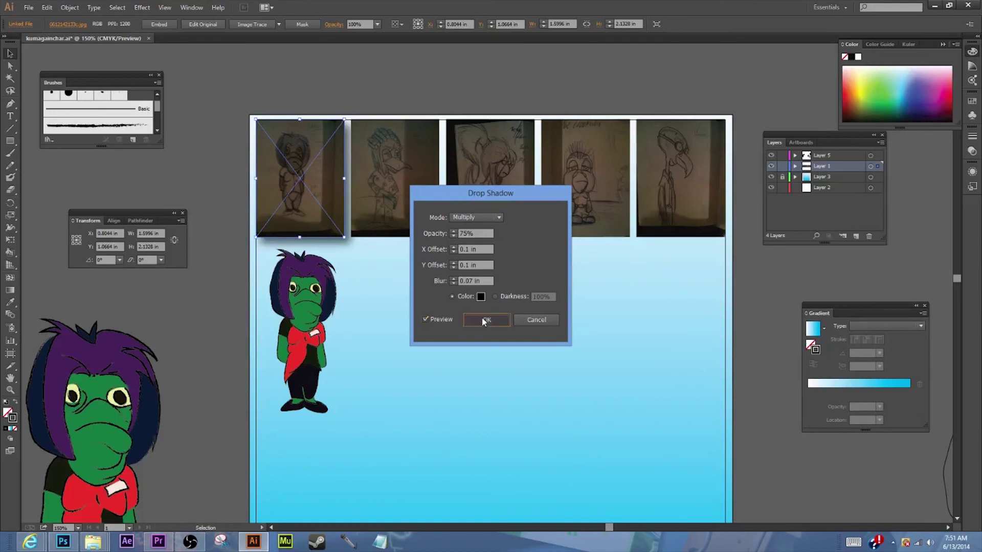
# - Try applying a drop shadow to the small character below the first sketch
pyautogui.click(317, 348)
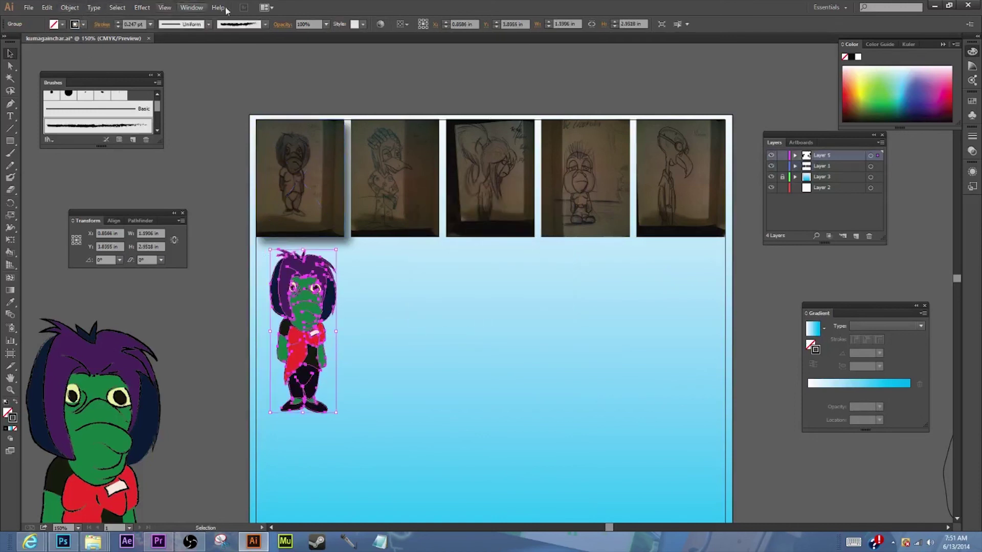
pyautogui.click(145, 9)
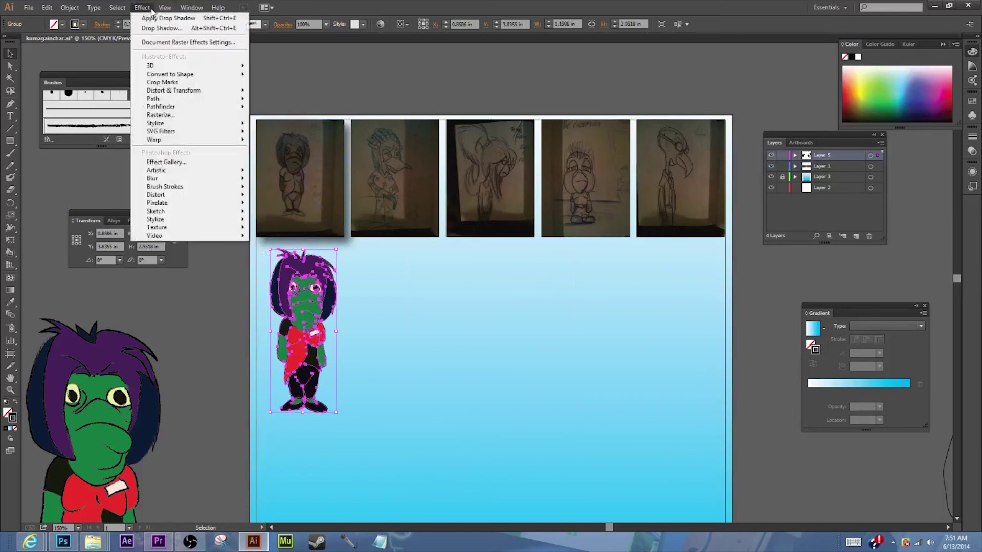
pyautogui.moveTo(174, 124)
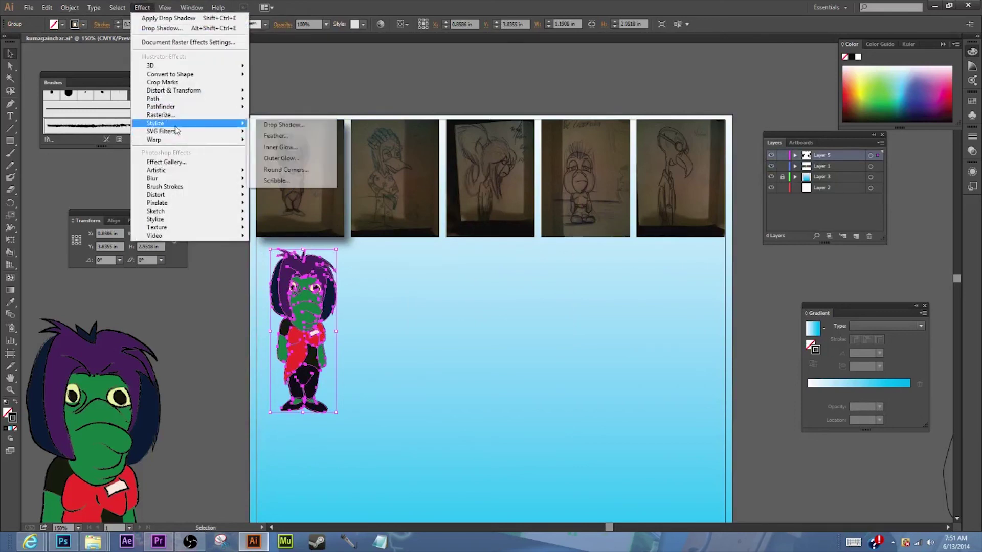
pyautogui.click(286, 125)
pyautogui.click(488, 322)
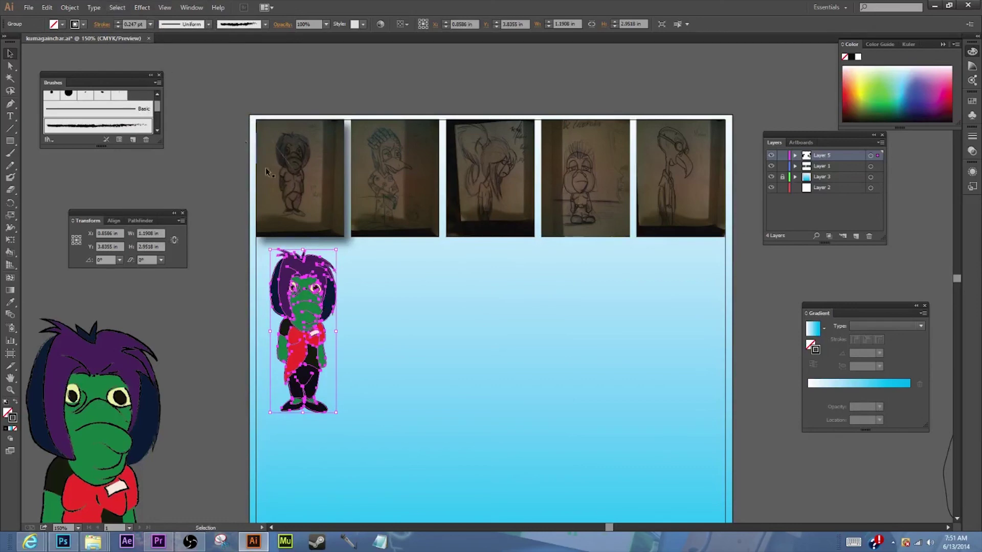
# - Try a Multiply drop shadow with 100% darkness and raised opacity on the small character, and discard it
pyautogui.click(70, 8)
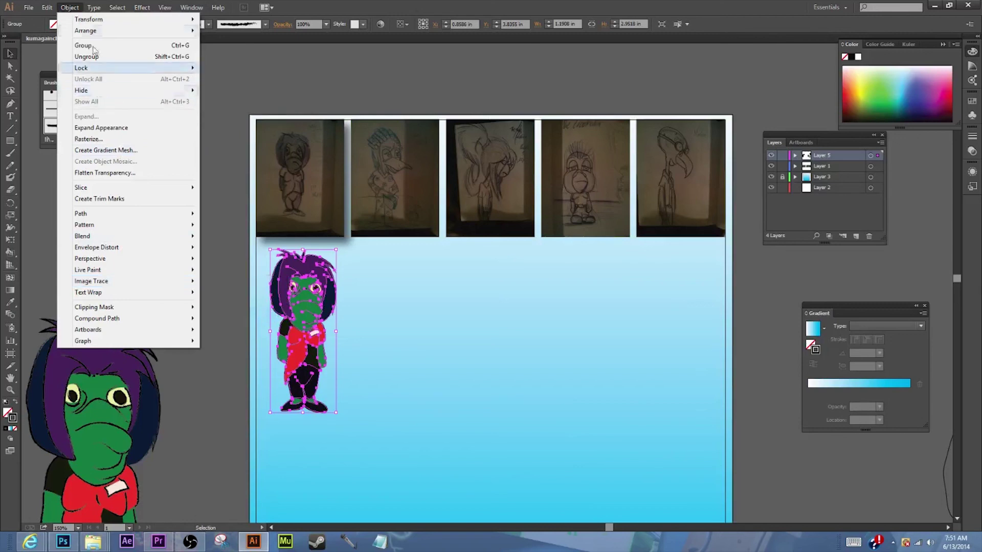
pyautogui.moveTo(120, 12)
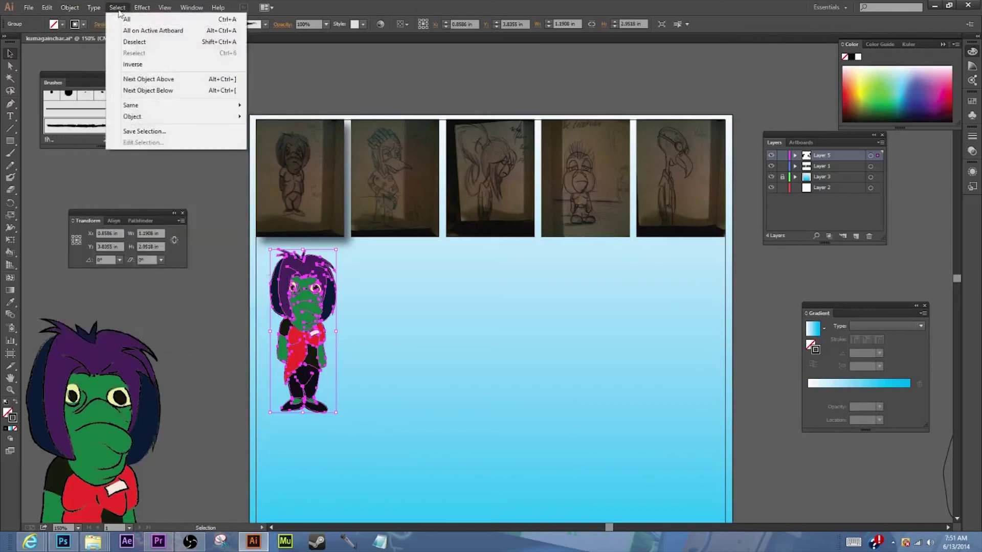
pyautogui.moveTo(69, 7)
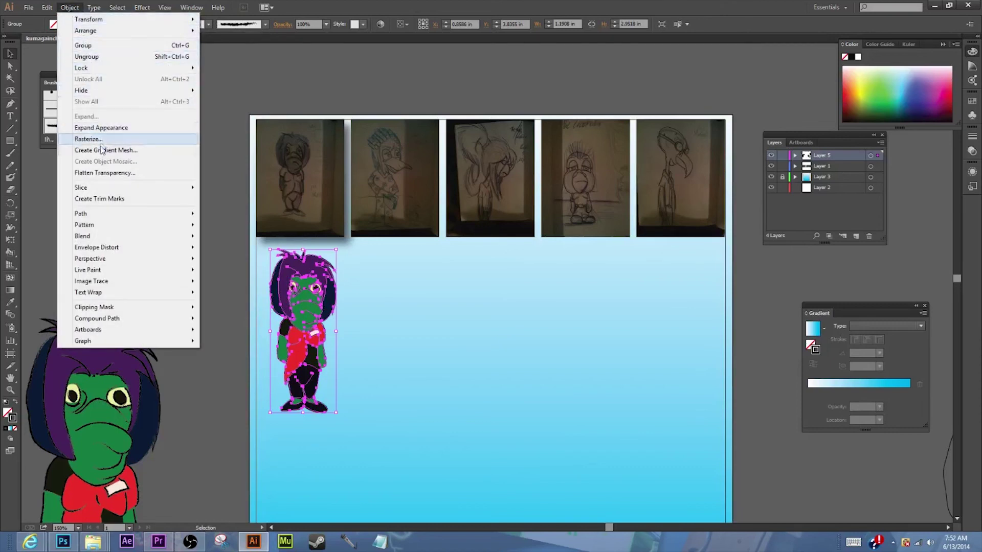
pyautogui.moveTo(117, 282)
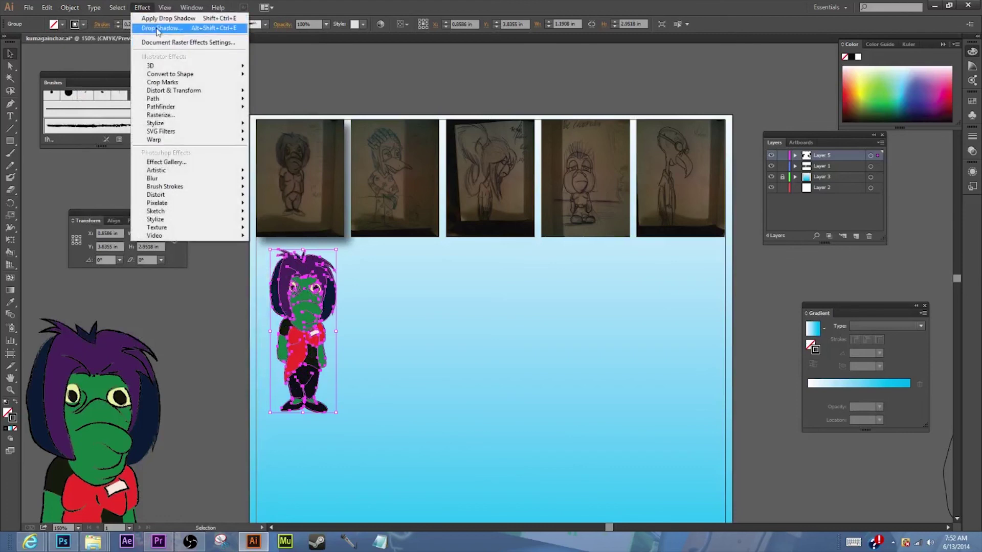
pyautogui.click(158, 28)
pyautogui.click(426, 321)
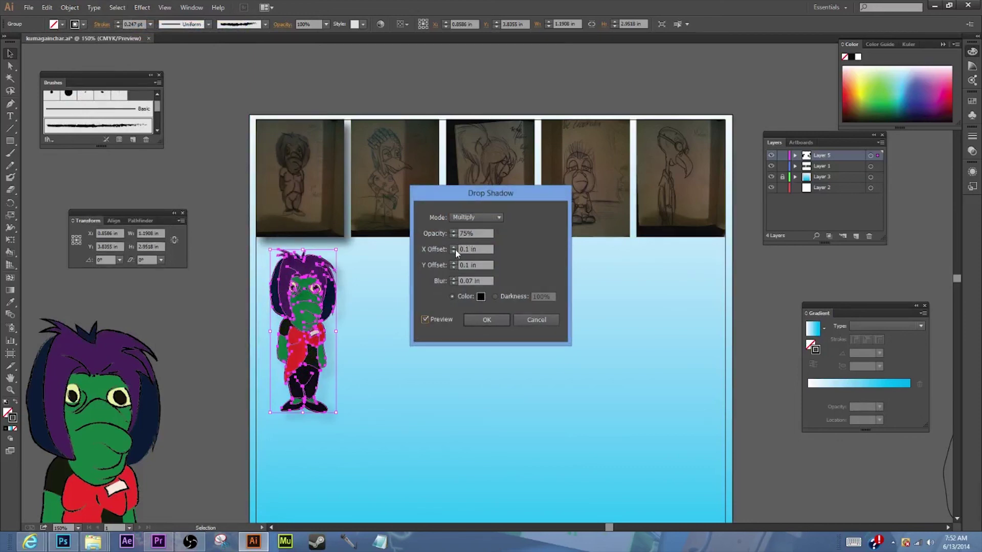
pyautogui.click(495, 297)
pyautogui.click(453, 233)
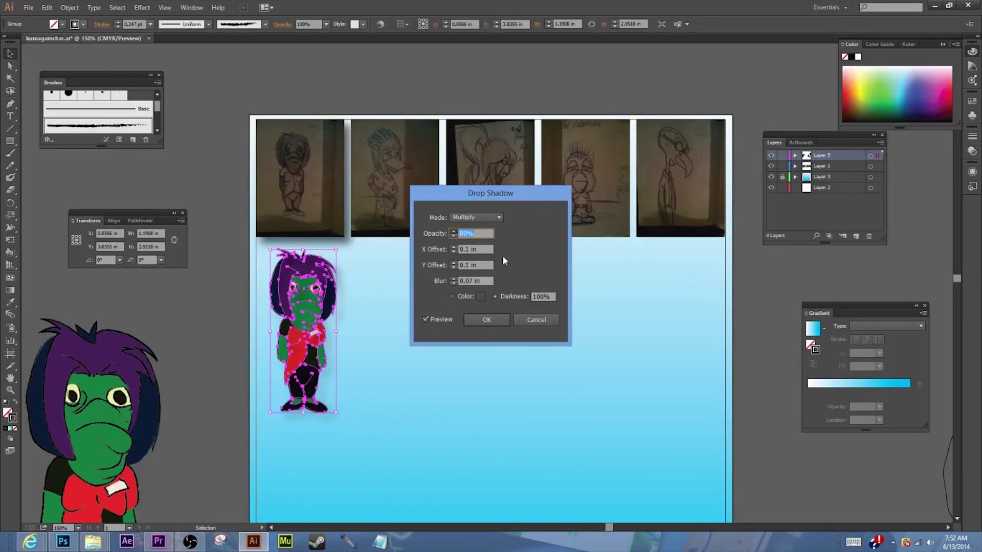
pyautogui.press('Up')
pyautogui.click(543, 320)
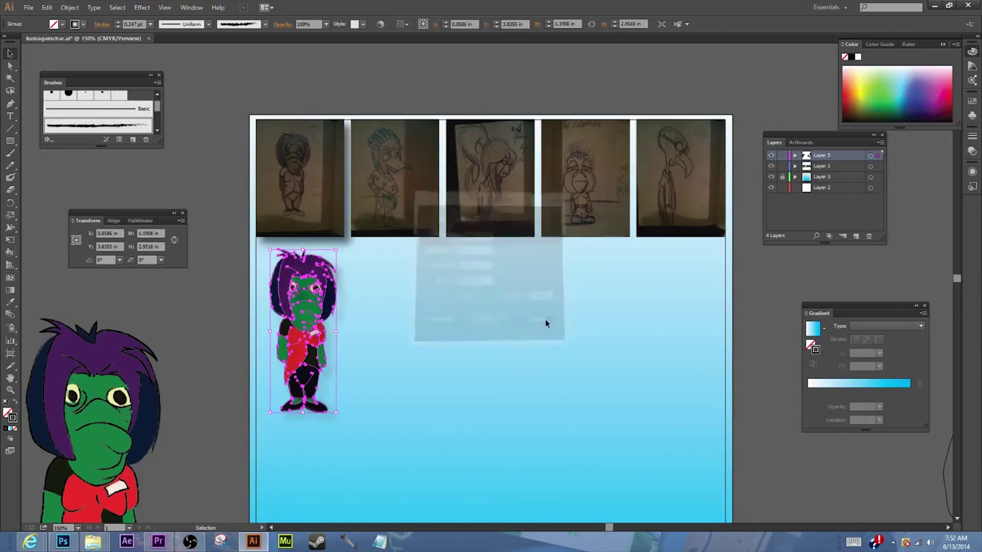
# - Deselect the small character and examine how it and the row of reference sketches sit on the gradient artboard
pyautogui.scroll(-1, 398, 340)
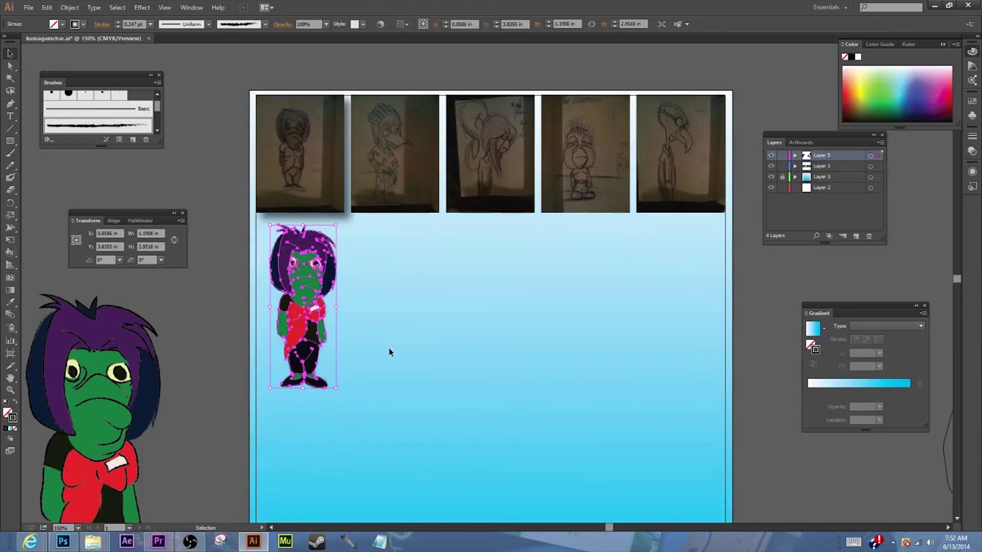
pyautogui.click(388, 348)
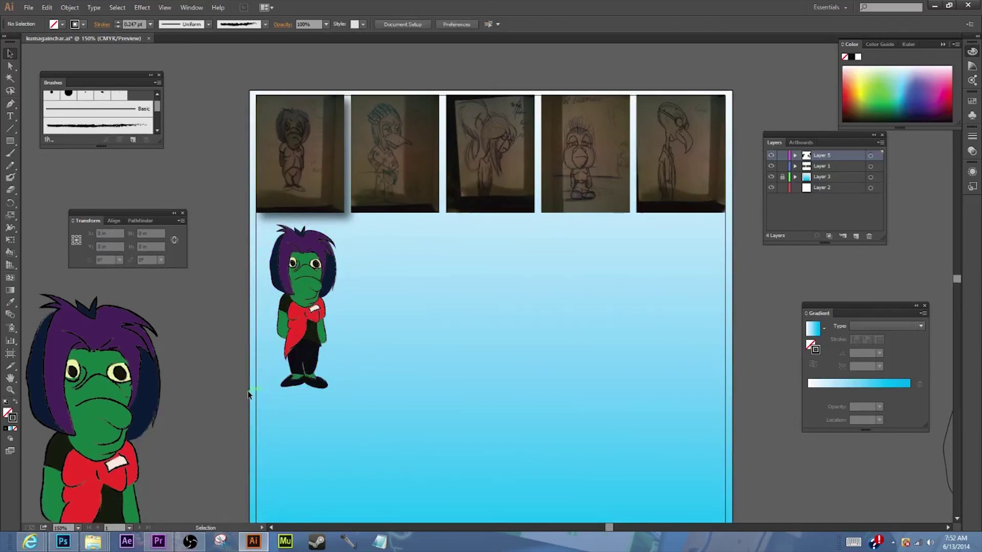
pyautogui.scroll(-5, 248, 391)
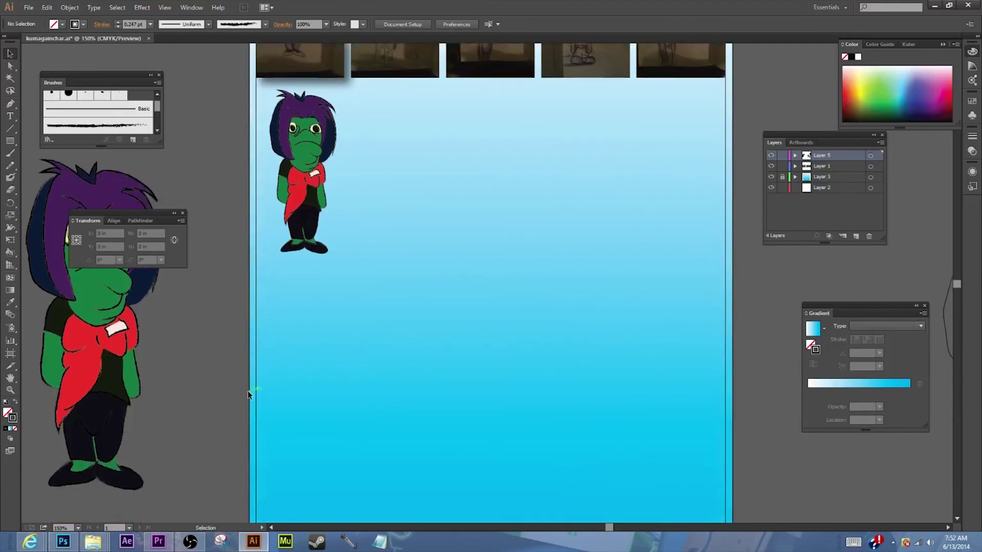
pyautogui.scroll(5, 247, 390)
pyautogui.scroll(-2, 247, 390)
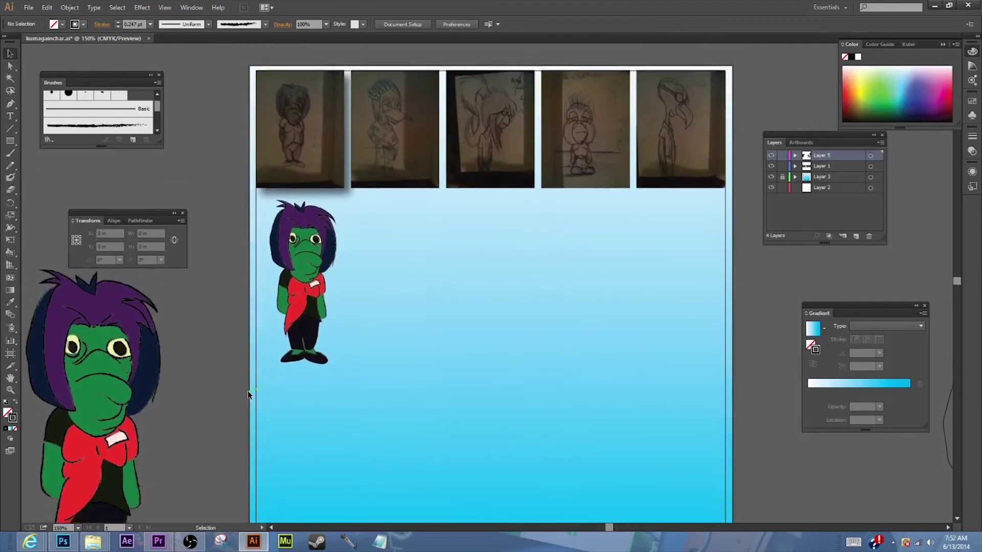
pyautogui.scroll(3, 247, 391)
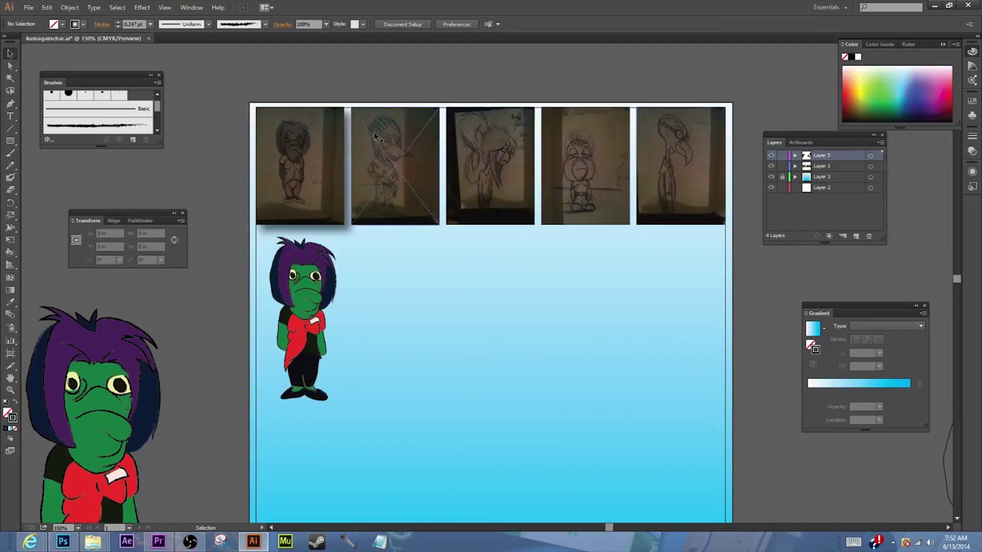
pyautogui.scroll(-2, 481, 297)
pyautogui.scroll(-8, 480, 294)
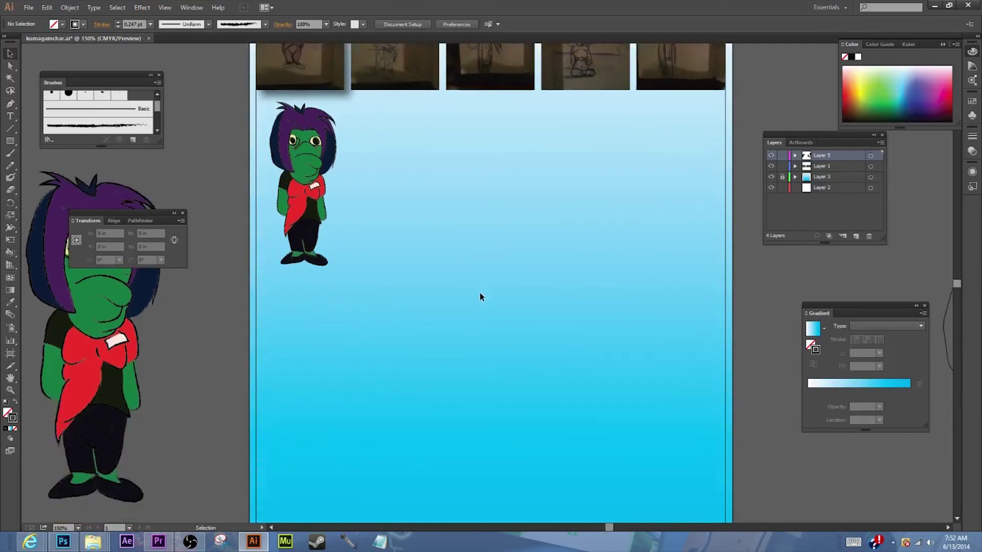
pyautogui.scroll(4, 479, 291)
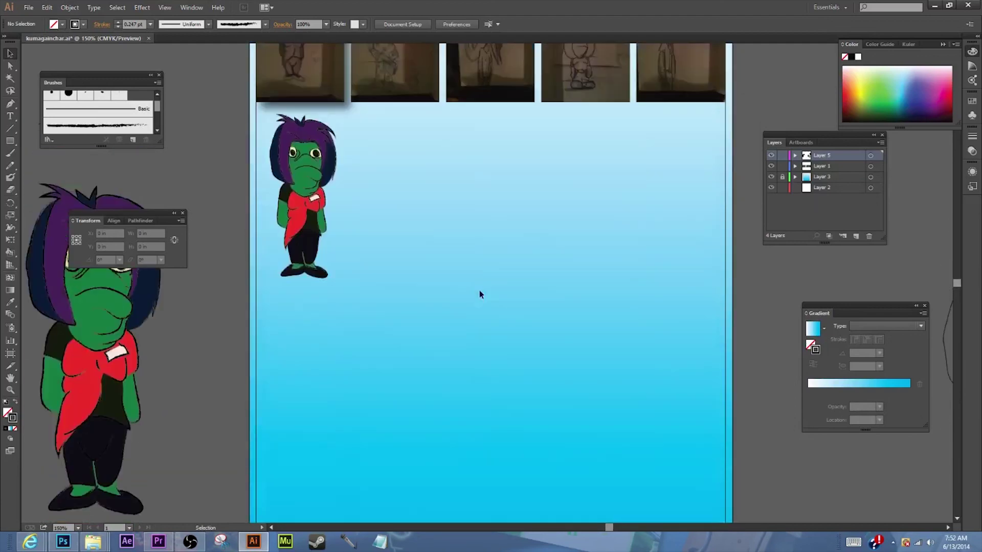
pyautogui.scroll(3, 409, 278)
# - Undo a trial move of the small character's coloured fills, and group the fills with their brush outlines
pyautogui.moveTo(295, 272)
pyautogui.mouseDown()
pyautogui.moveTo(581, 274)
pyautogui.moveTo(480, 327)
pyautogui.moveTo(533, 337)
pyautogui.moveTo(475, 307)
pyautogui.moveTo(486, 327)
pyautogui.moveTo(462, 353)
pyautogui.moveTo(458, 312)
pyautogui.moveTo(443, 338)
pyautogui.moveTo(518, 318)
pyautogui.moveTo(495, 293)
pyautogui.moveTo(459, 346)
pyautogui.moveTo(511, 323)
pyautogui.moveTo(448, 323)
pyautogui.moveTo(449, 311)
pyautogui.moveTo(486, 317)
pyautogui.moveTo(482, 333)
pyautogui.moveTo(475, 306)
pyautogui.moveTo(503, 304)
pyautogui.moveTo(440, 340)
pyautogui.moveTo(432, 305)
pyautogui.moveTo(461, 304)
pyautogui.moveTo(467, 281)
pyautogui.moveTo(503, 293)
pyautogui.moveTo(464, 300)
pyautogui.moveTo(497, 278)
pyautogui.moveTo(476, 291)
pyautogui.mouseUp()
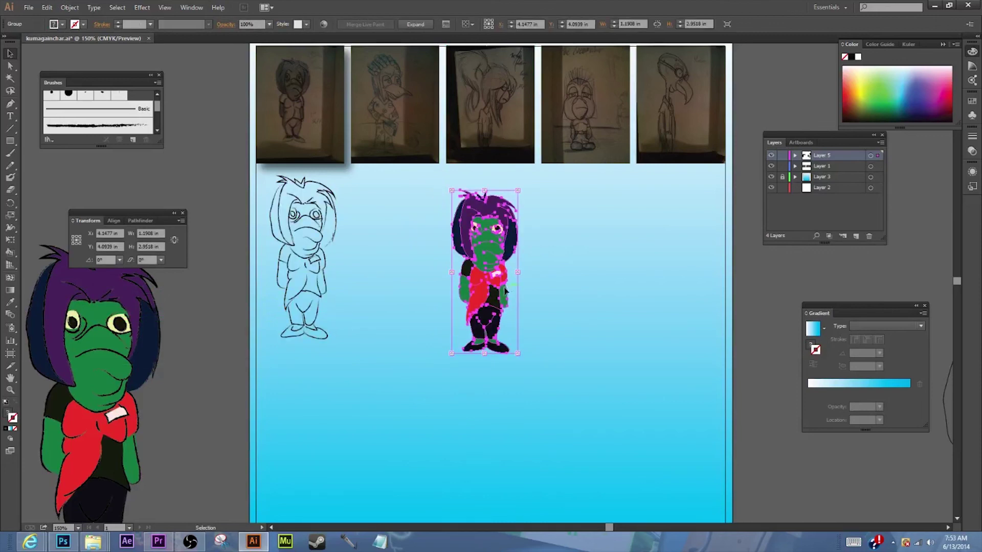
pyautogui.hotkey('ctrl', 'z')
pyautogui.click(387, 190)
pyautogui.moveTo(375, 188); pyautogui.dragTo(262, 338)
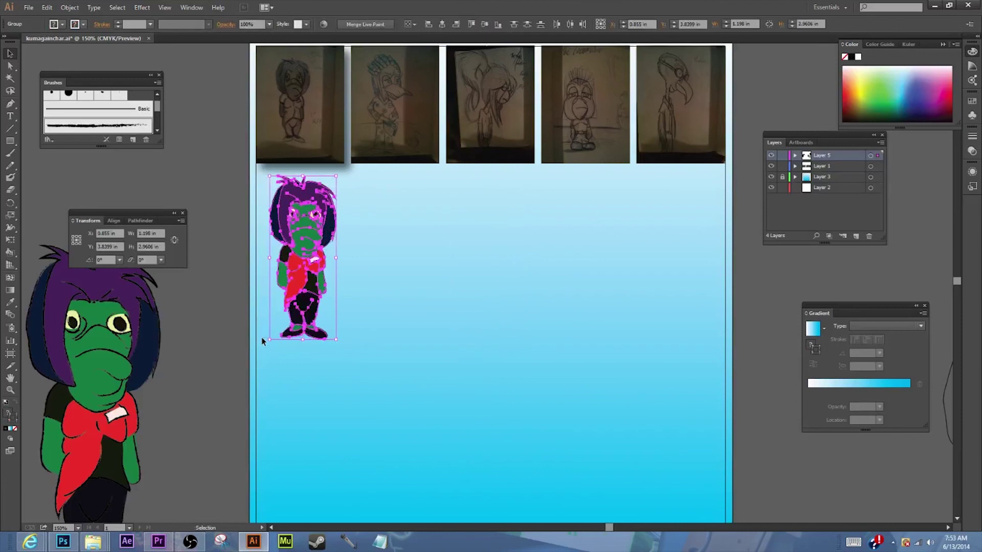
pyautogui.click(434, 260)
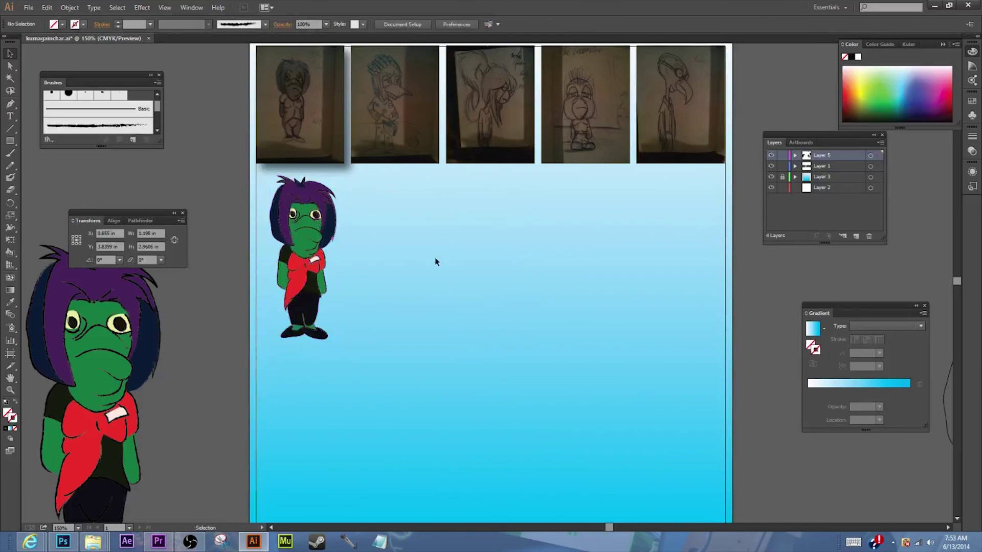
# - Save the document under its current name
pyautogui.click(28, 8)
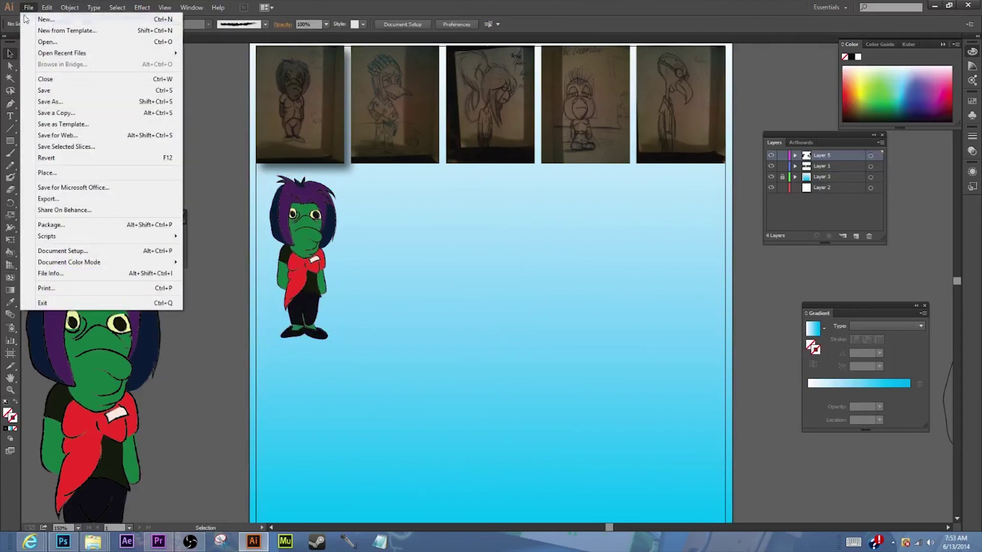
pyautogui.click(44, 90)
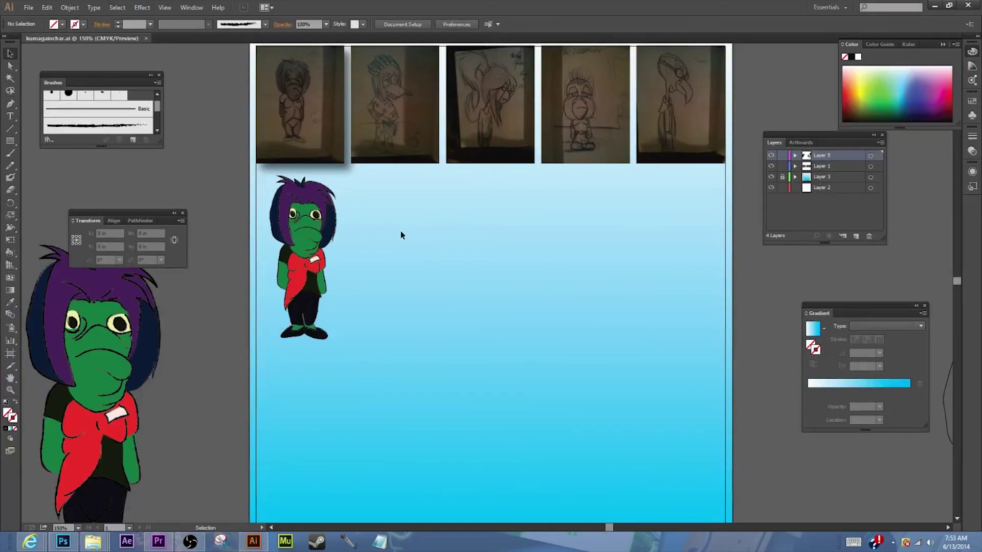
# - Move the grouped small character to about X 0.66 in, Y 3.89 in, and switch to Open Broadcaster Software
pyautogui.moveTo(302, 227)
pyautogui.mouseDown()
pyautogui.moveTo(571, 240)
pyautogui.moveTo(321, 252)
pyautogui.moveTo(299, 216)
pyautogui.moveTo(301, 232)
pyautogui.mouseUp()
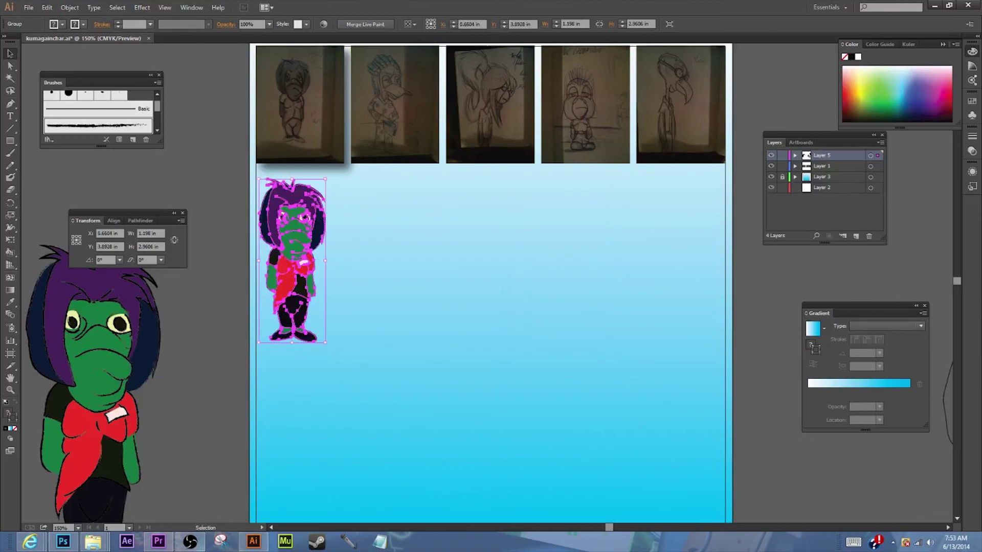
pyautogui.click(190, 541)
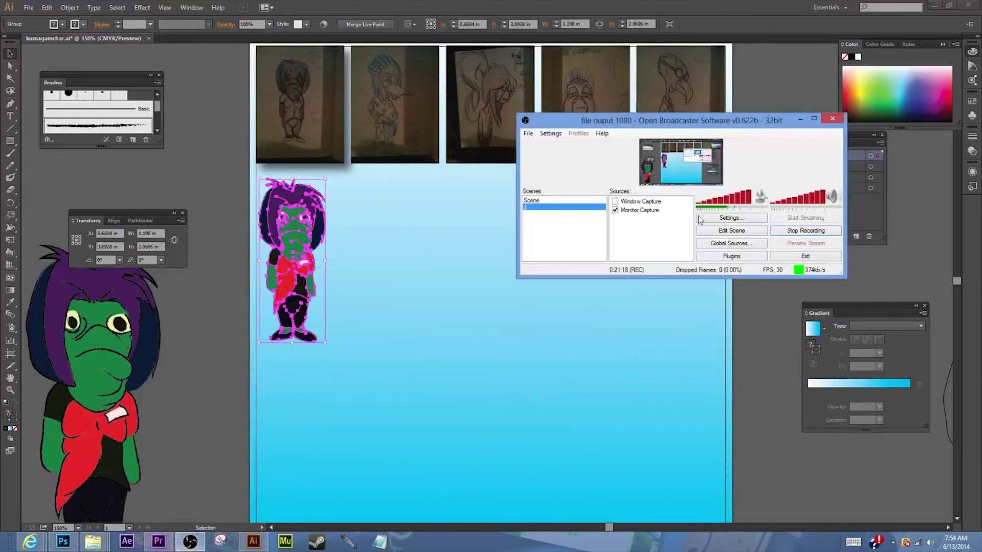